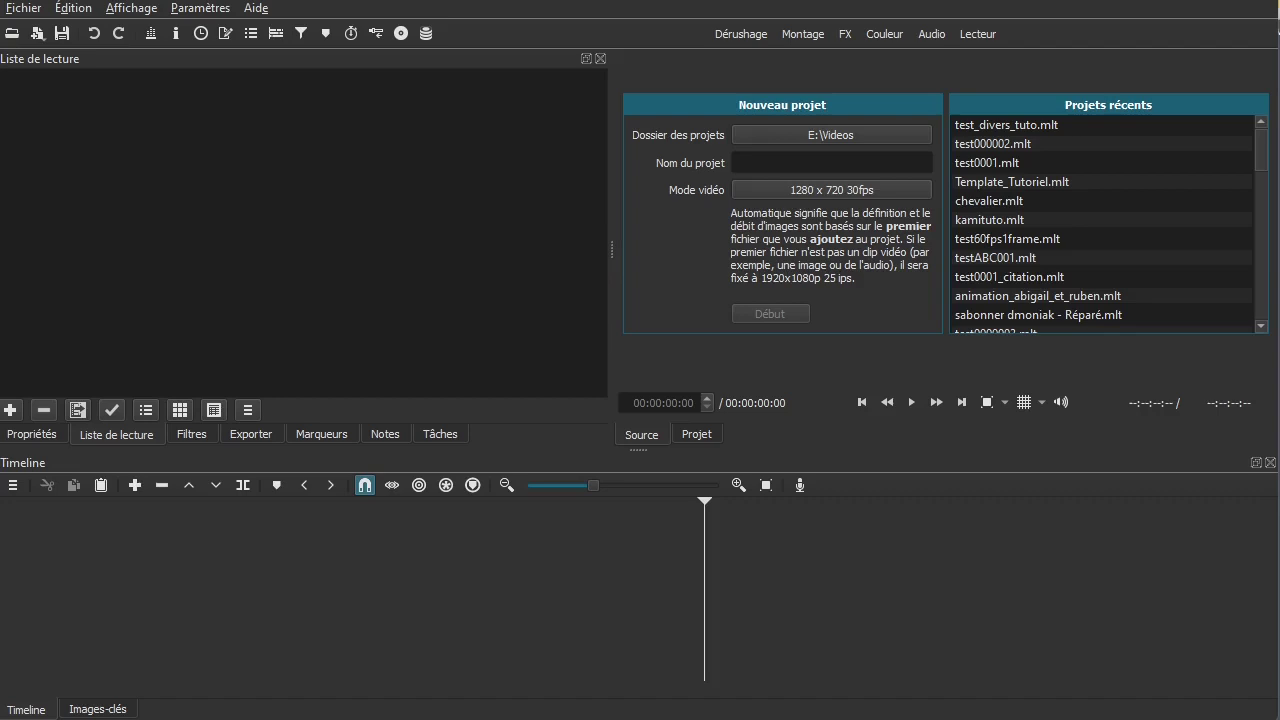
# Open the recent project test_divers_tuto.mlt and delete the 8.rawr clip from track V2
pyautogui.click(1002, 126)
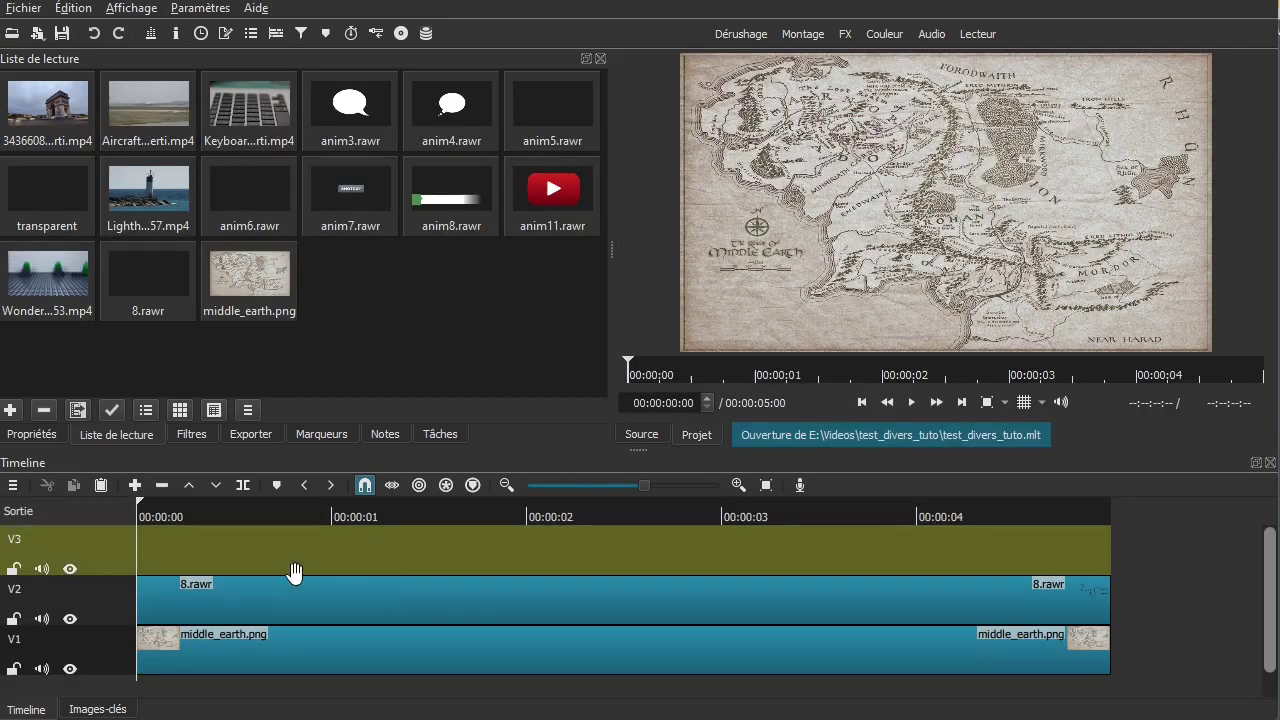
pyautogui.moveTo(183, 559)
pyautogui.mouseDown()
pyautogui.moveTo(940, 480)
pyautogui.moveTo(500, 480)
pyautogui.moveTo(858, 452)
pyautogui.moveTo(487, 452)
pyautogui.mouseUp()
pyautogui.press('pageup')
pyautogui.click(396, 596)
pyautogui.press('Delete')
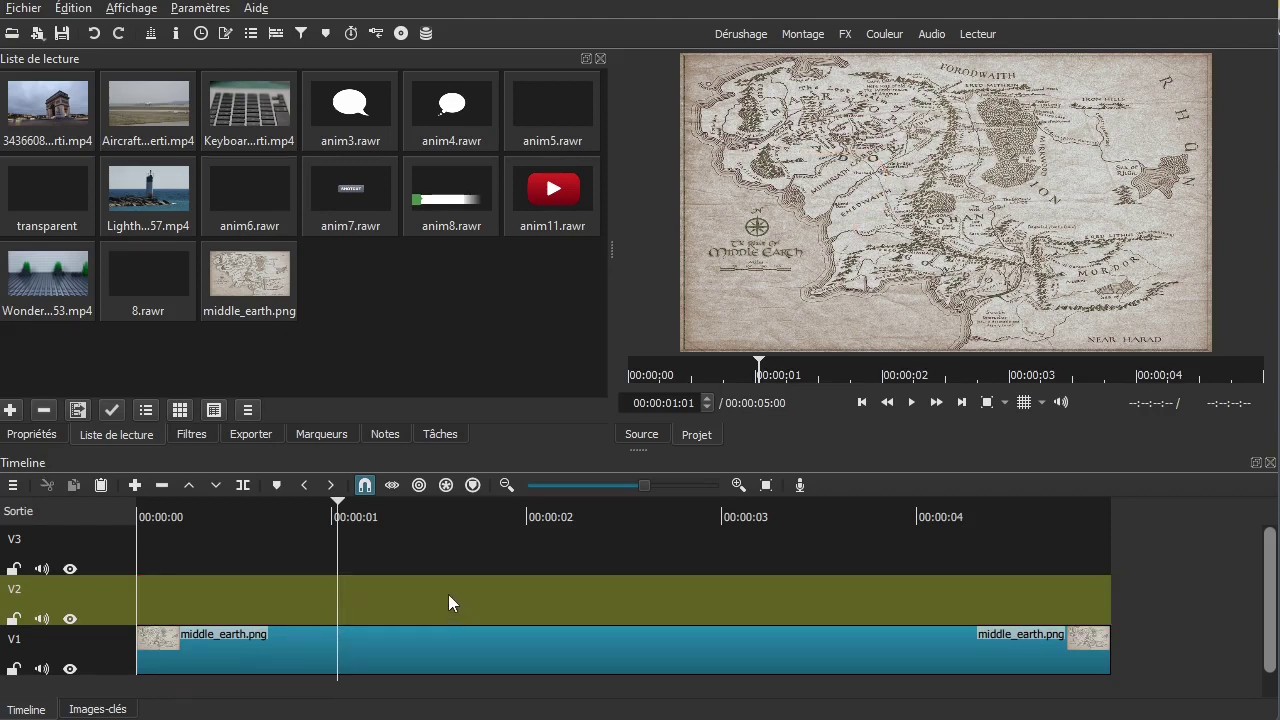
# Place the 8.rawr animation from the playlist at the start of track V2, above the middle_earth.png clip
pyautogui.click(153, 295)
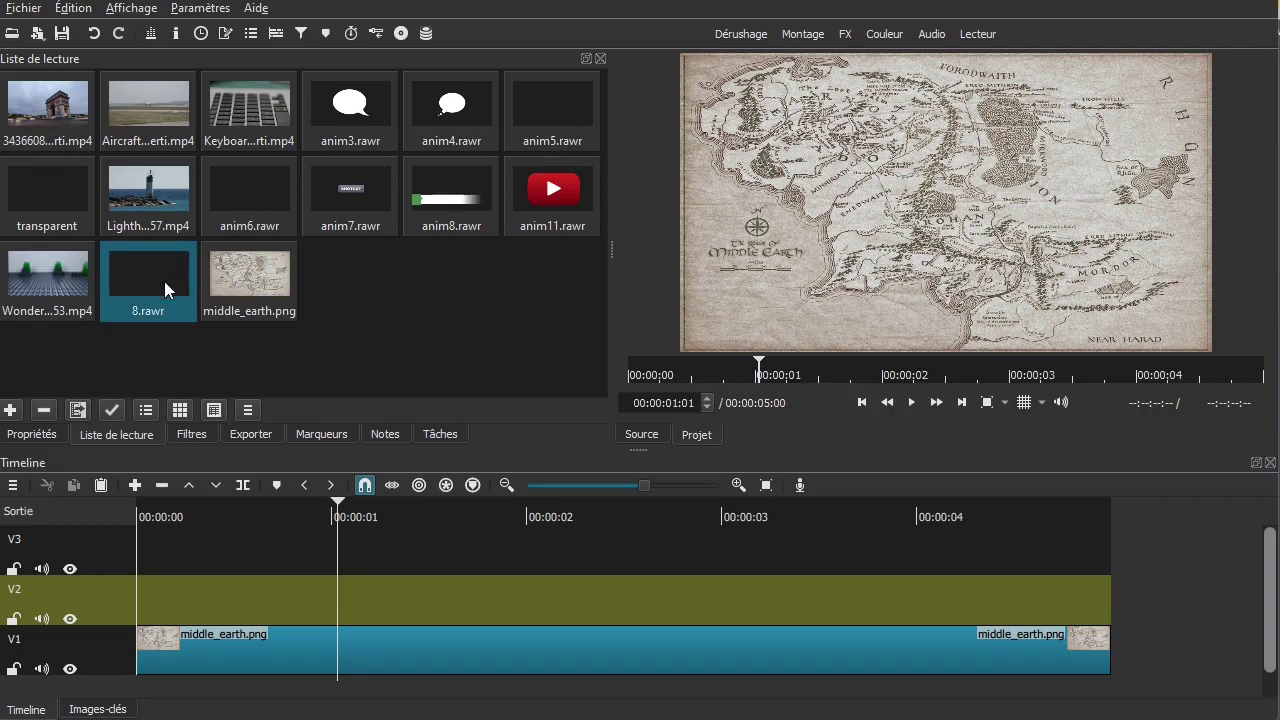
pyautogui.moveTo(144, 283); pyautogui.dragTo(236, 577)
pyautogui.moveTo(453, 603); pyautogui.dragTo(350, 600)
# Scrub through the first second of the timeline to examine how the line is drawn across the map
pyautogui.click(193, 541)
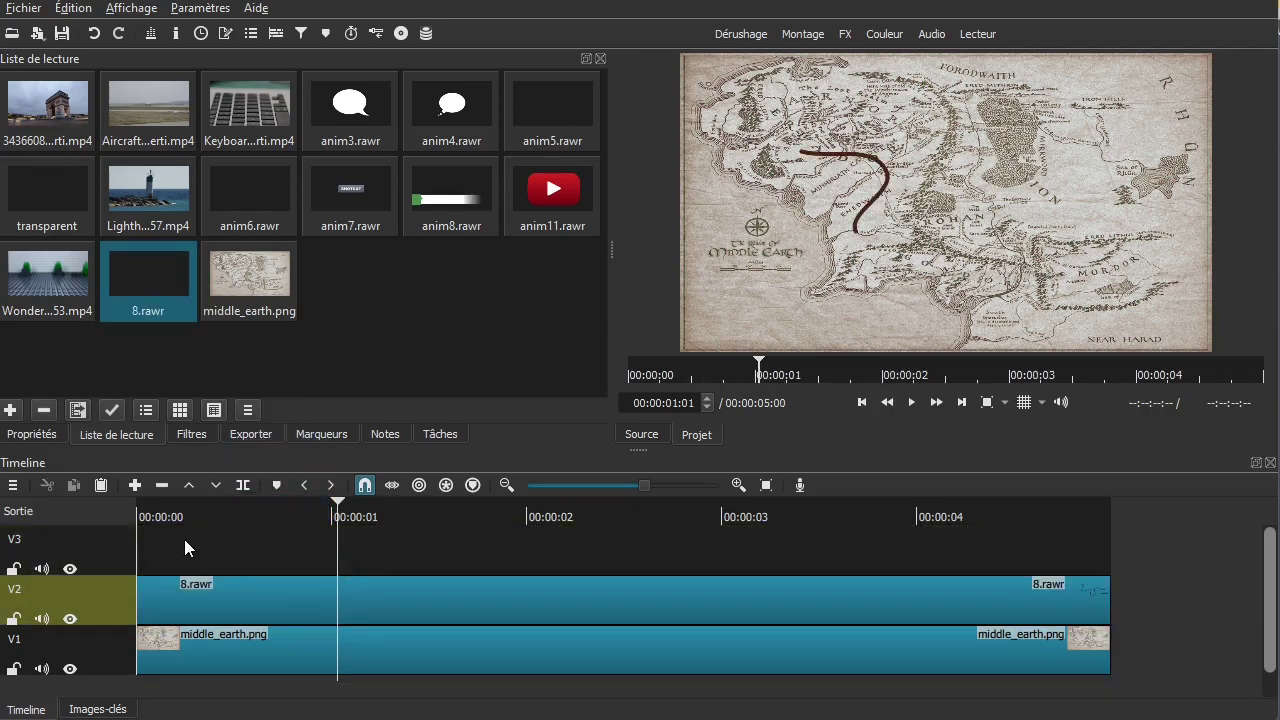
pyautogui.click(226, 542)
pyautogui.click(184, 550)
pyautogui.click(232, 543)
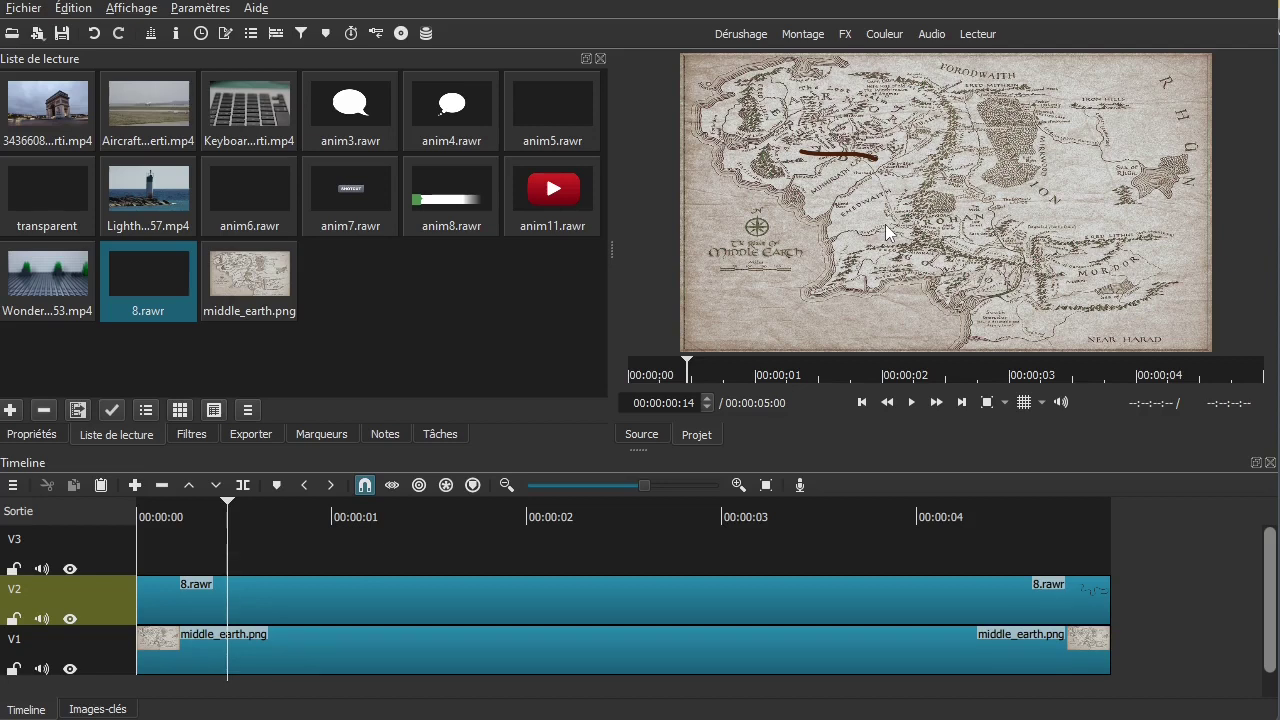
pyautogui.click(205, 550)
pyautogui.click(178, 543)
pyautogui.click(171, 544)
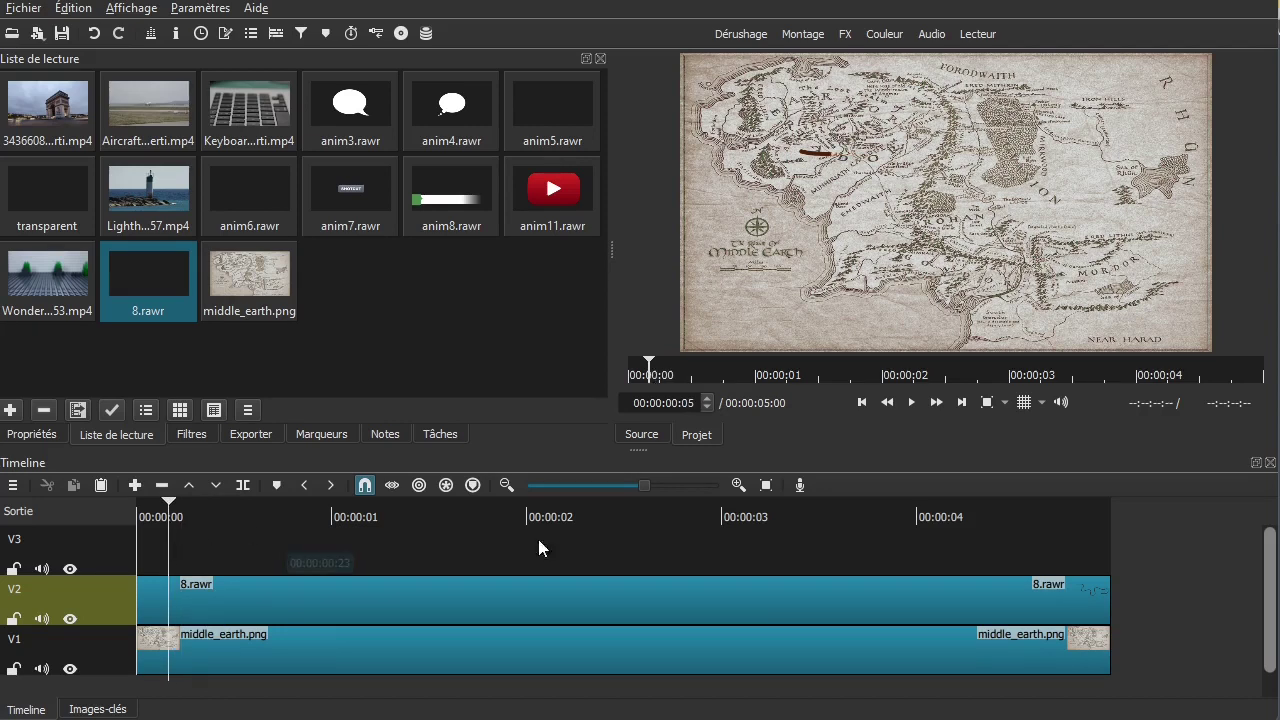
# Create a new Glaxnimate animation with a transparent background and a duration of 00:00:05:00, opening it in Glaxnimate
pyautogui.click(38, 35)
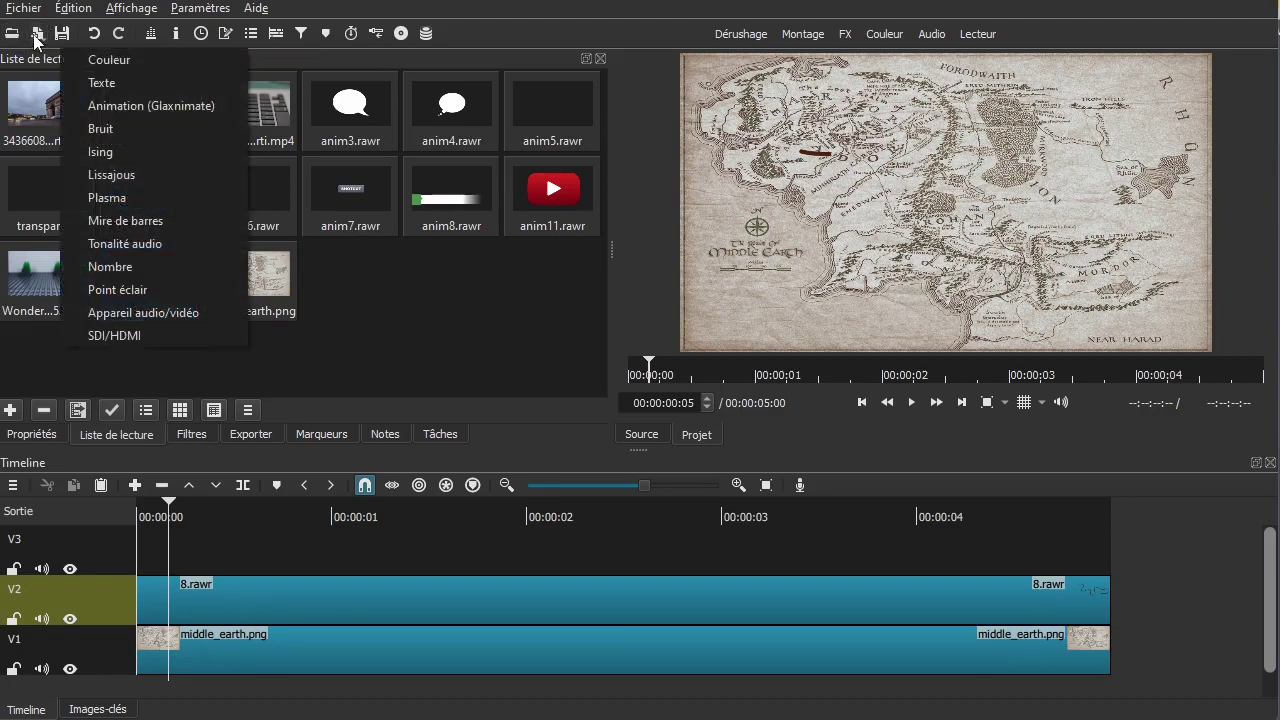
pyautogui.click(145, 103)
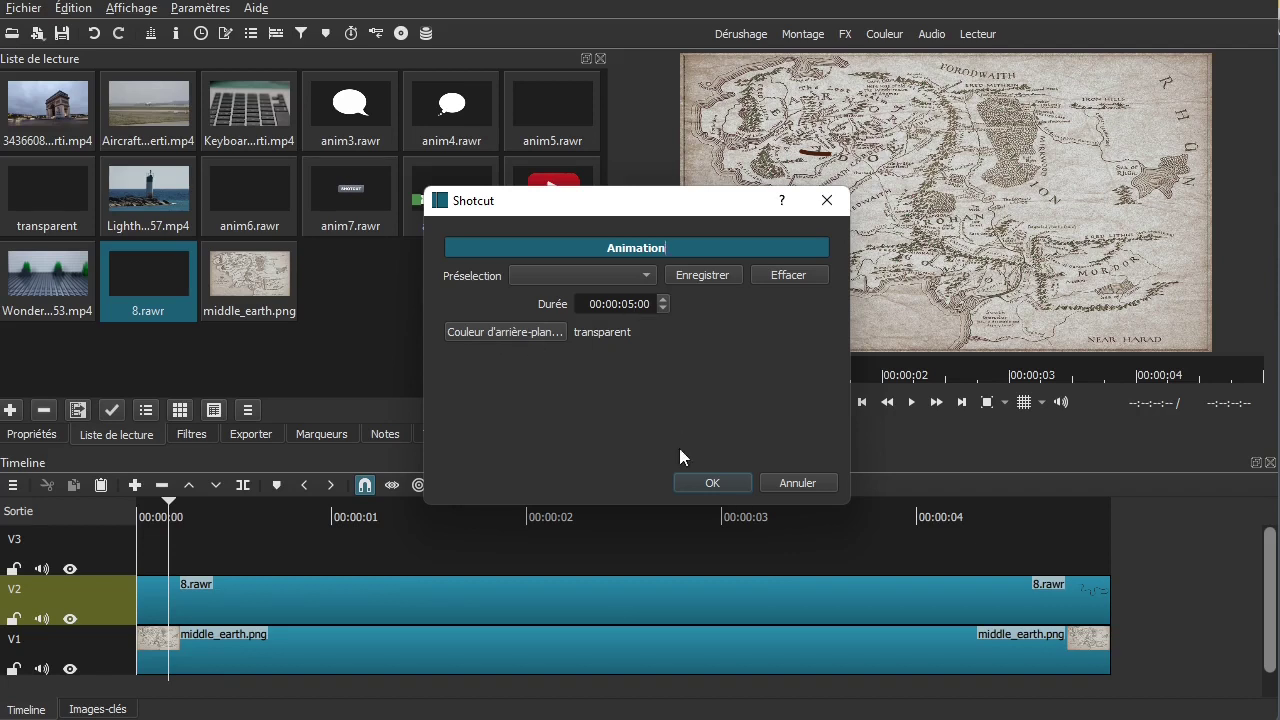
pyautogui.click(689, 482)
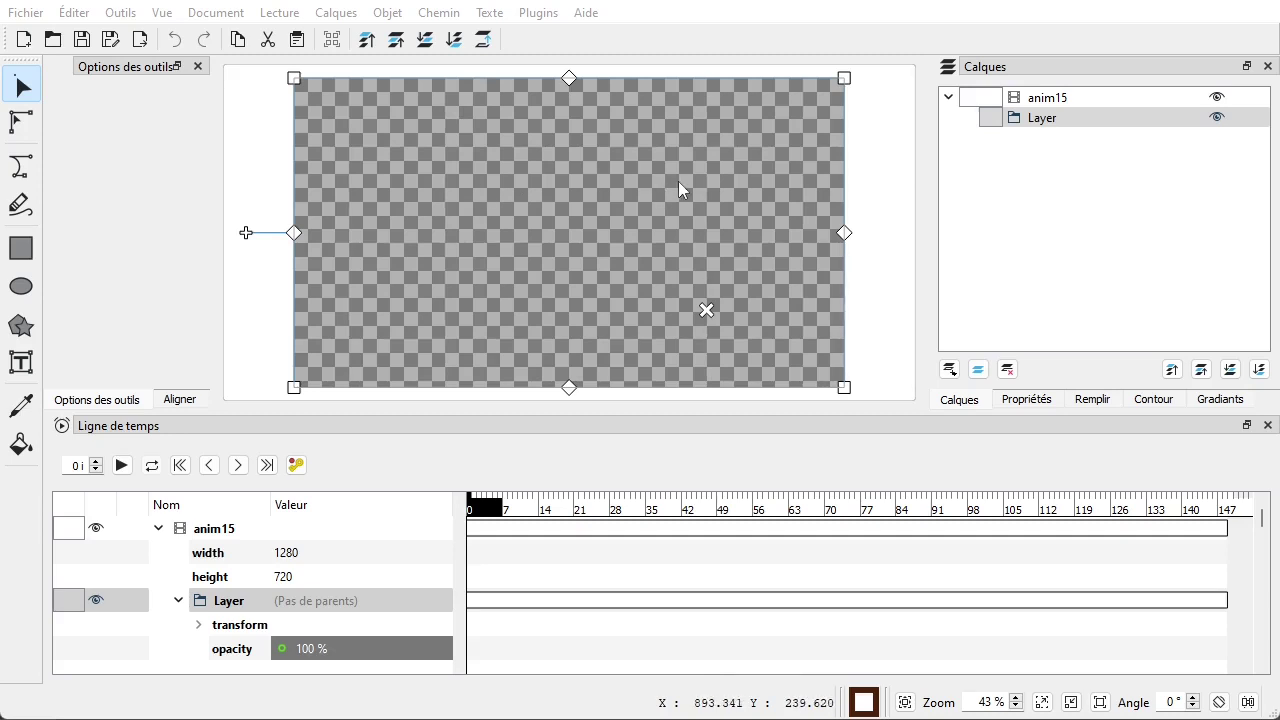
# Set the Bézier drawing tool to create shapes with a fill (Remplissage) and no outline (Contour)
pyautogui.click(21, 170)
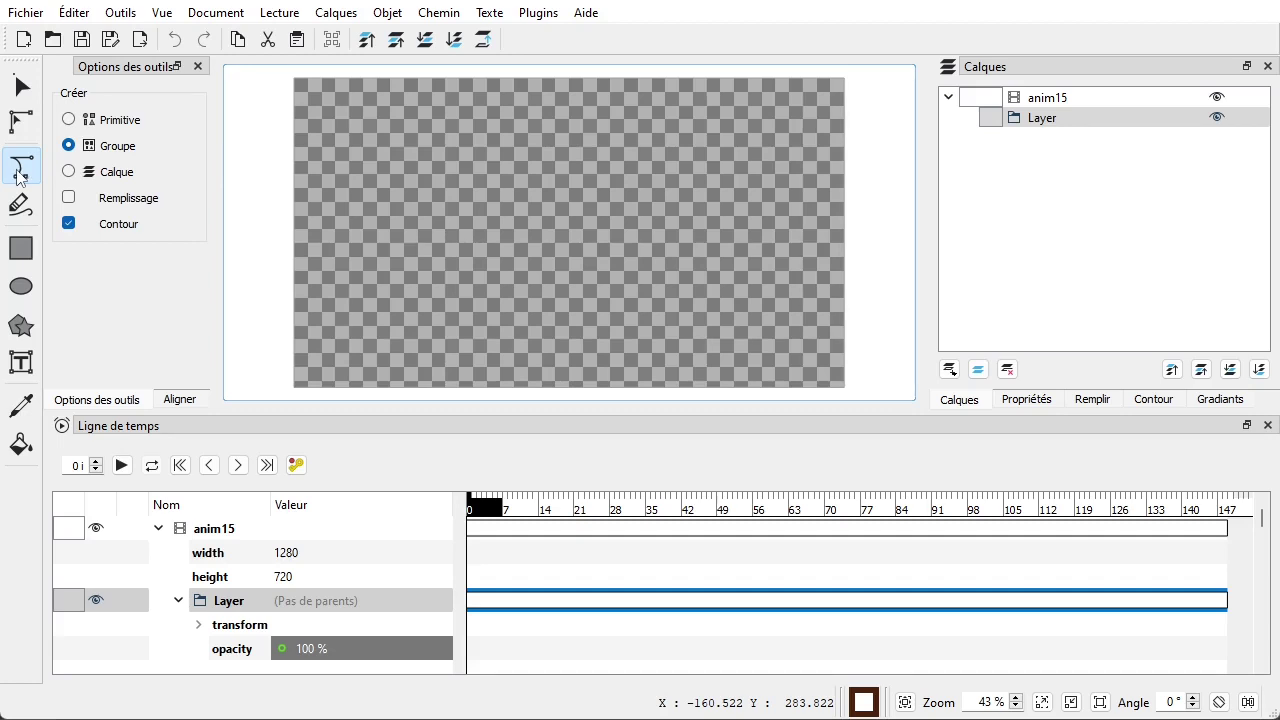
pyautogui.click(130, 203)
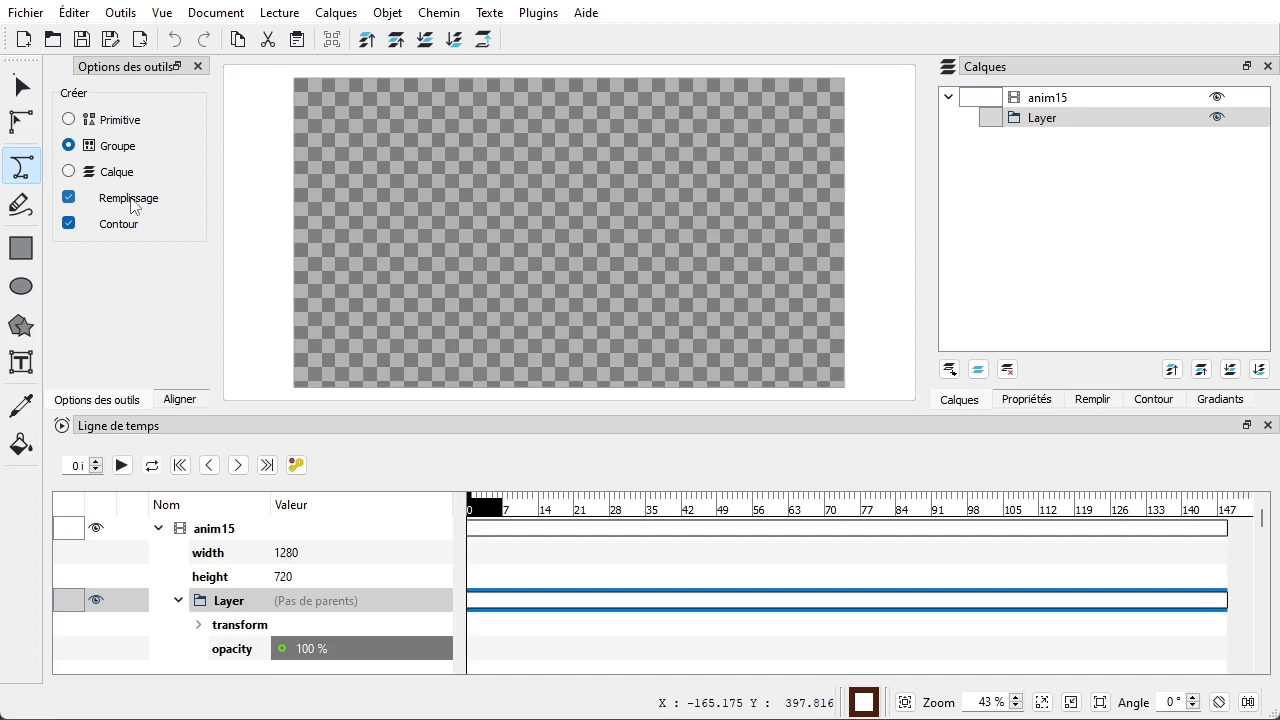
pyautogui.click(68, 225)
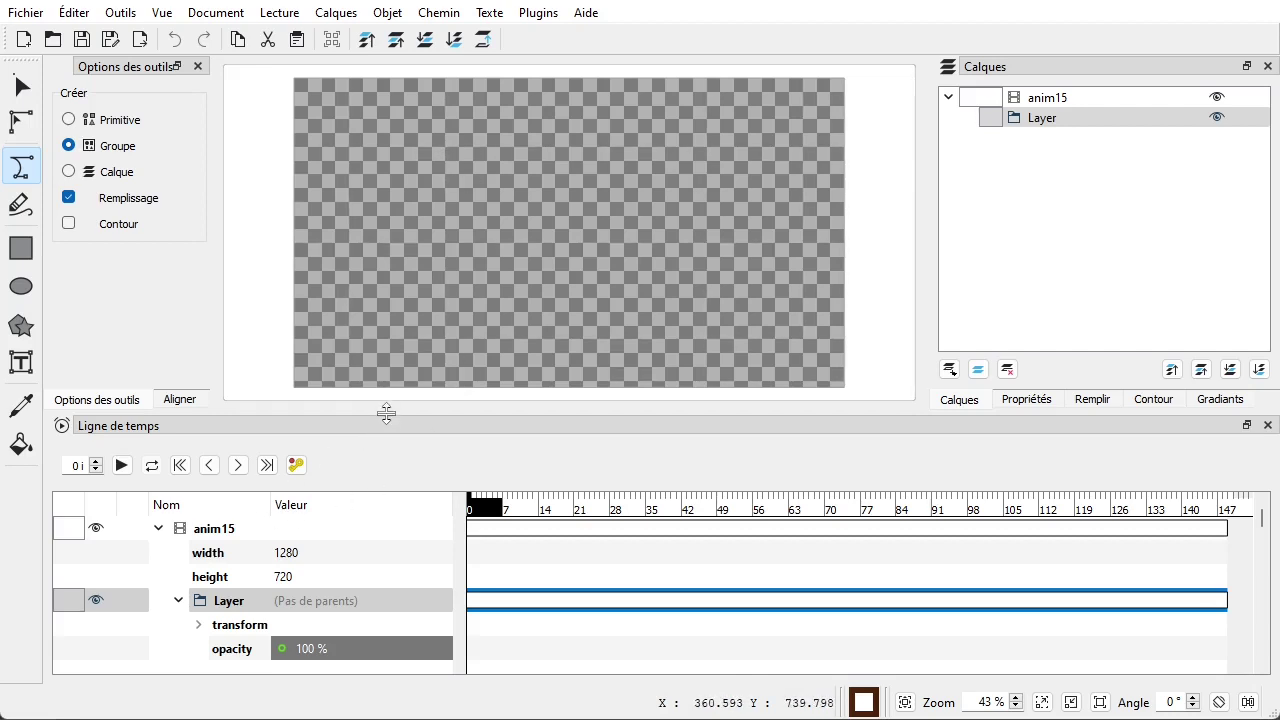
# Shrink and close the timeline panel to make more room for the canvas
pyautogui.moveTo(386, 416); pyautogui.dragTo(396, 628)
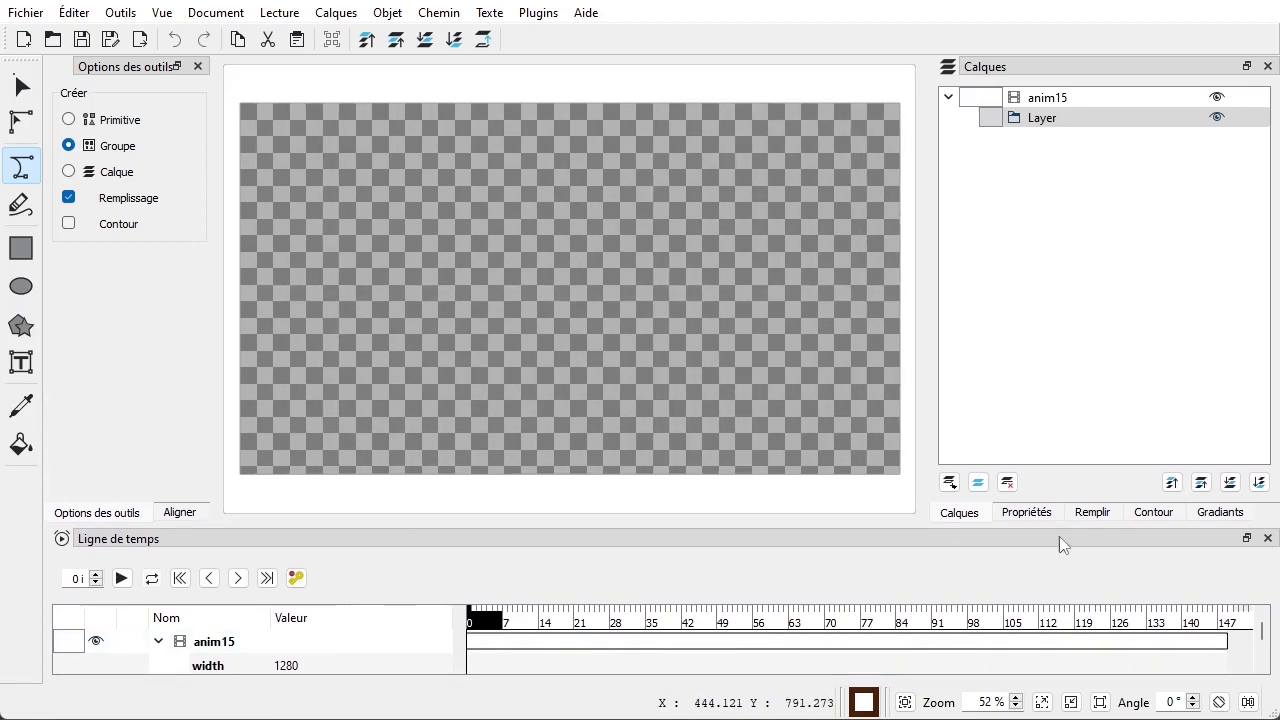
pyautogui.click(1267, 539)
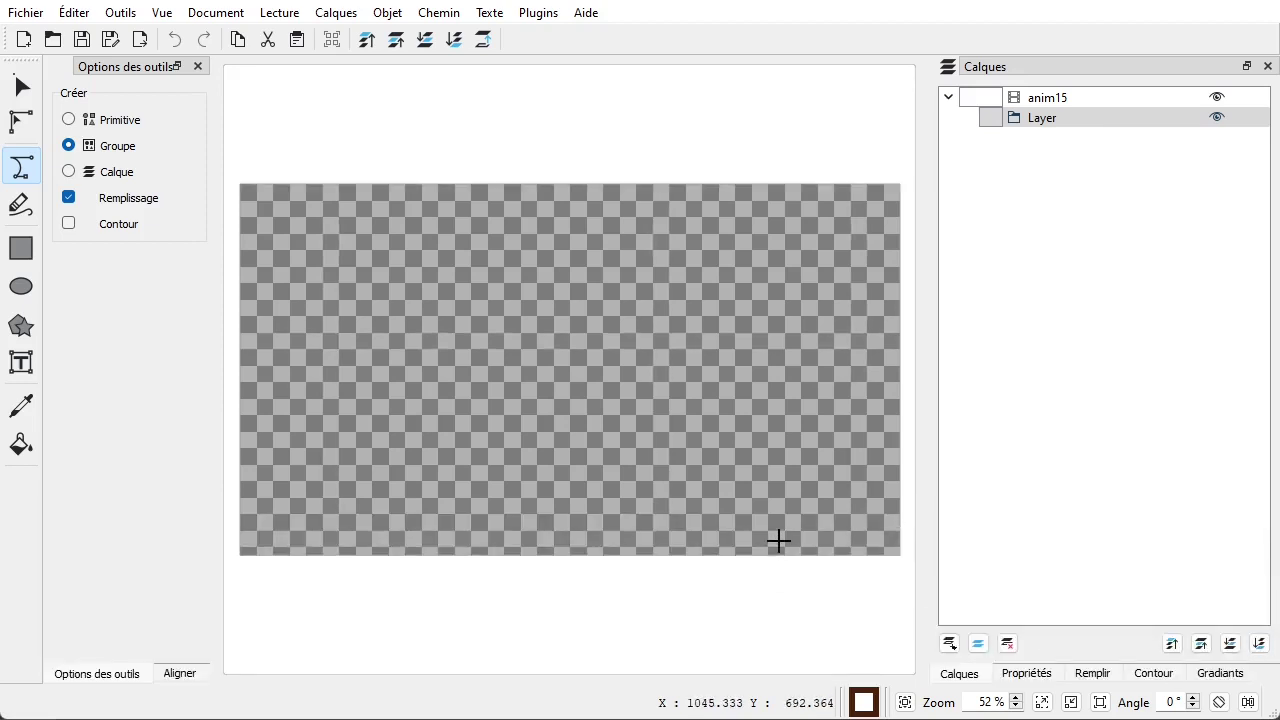
# Restore the Ligne de temps view and close it again
pyautogui.click(161, 14)
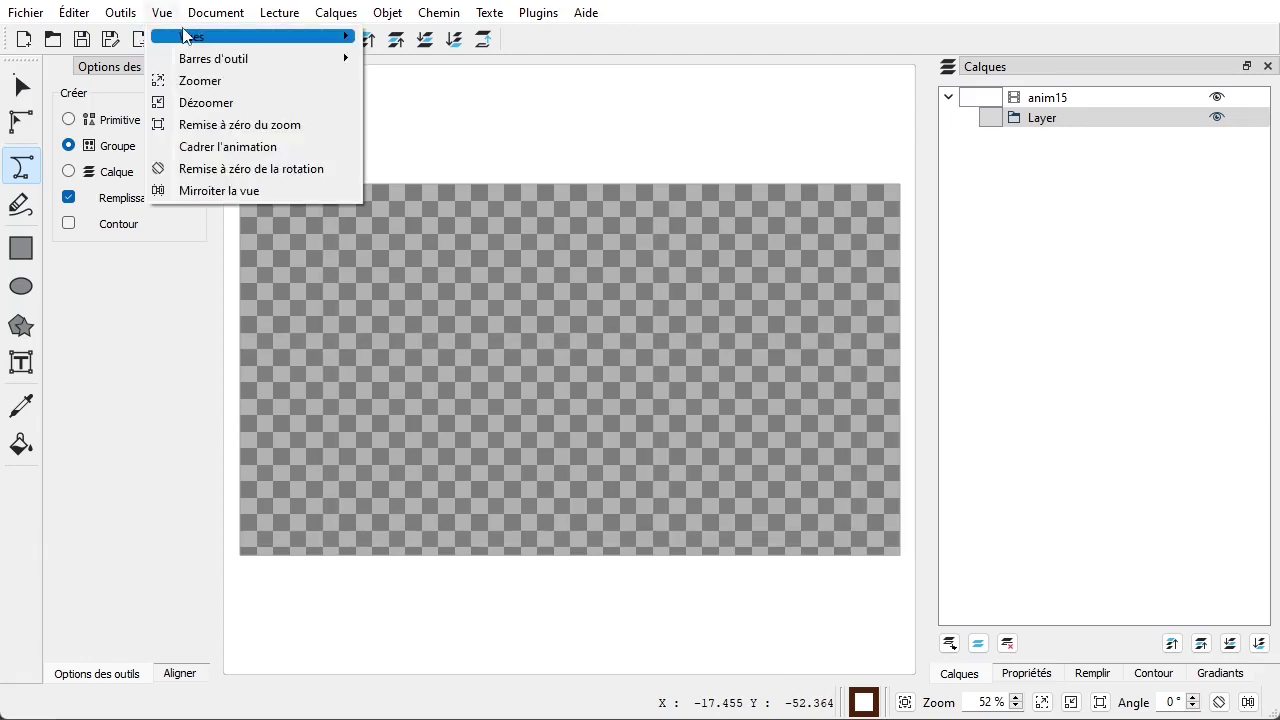
pyautogui.moveTo(186, 36)
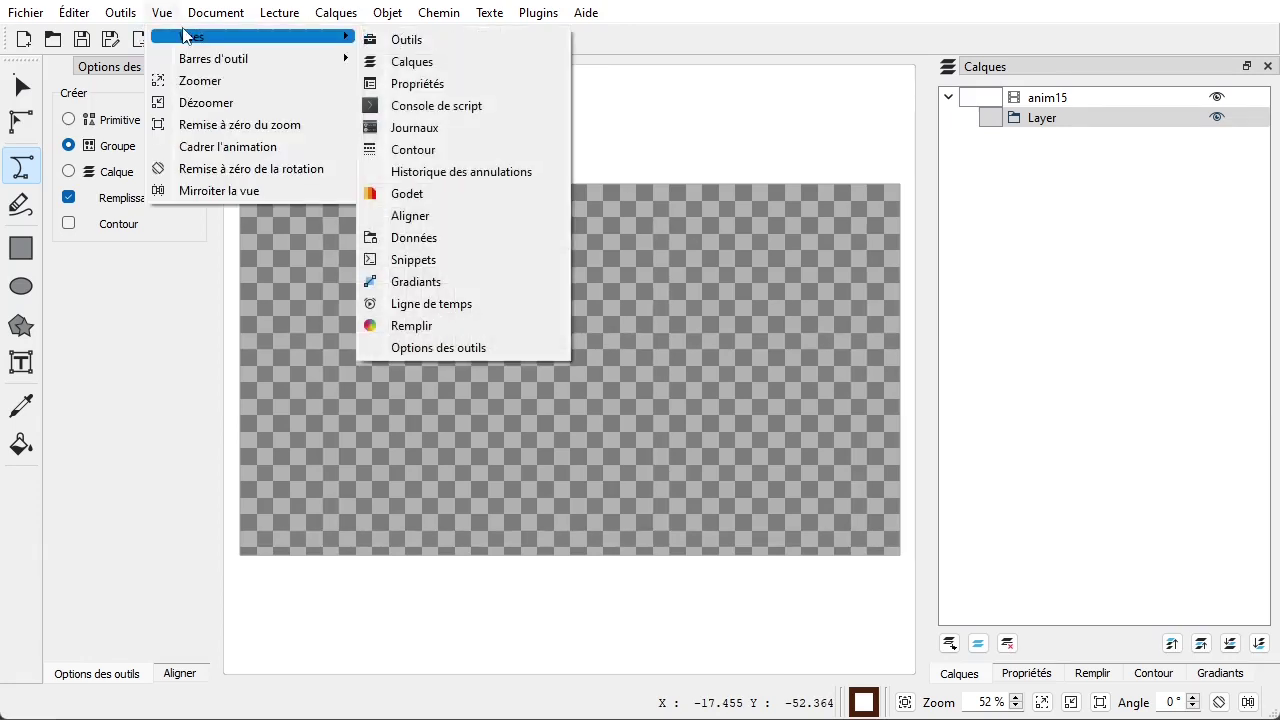
pyautogui.click(448, 304)
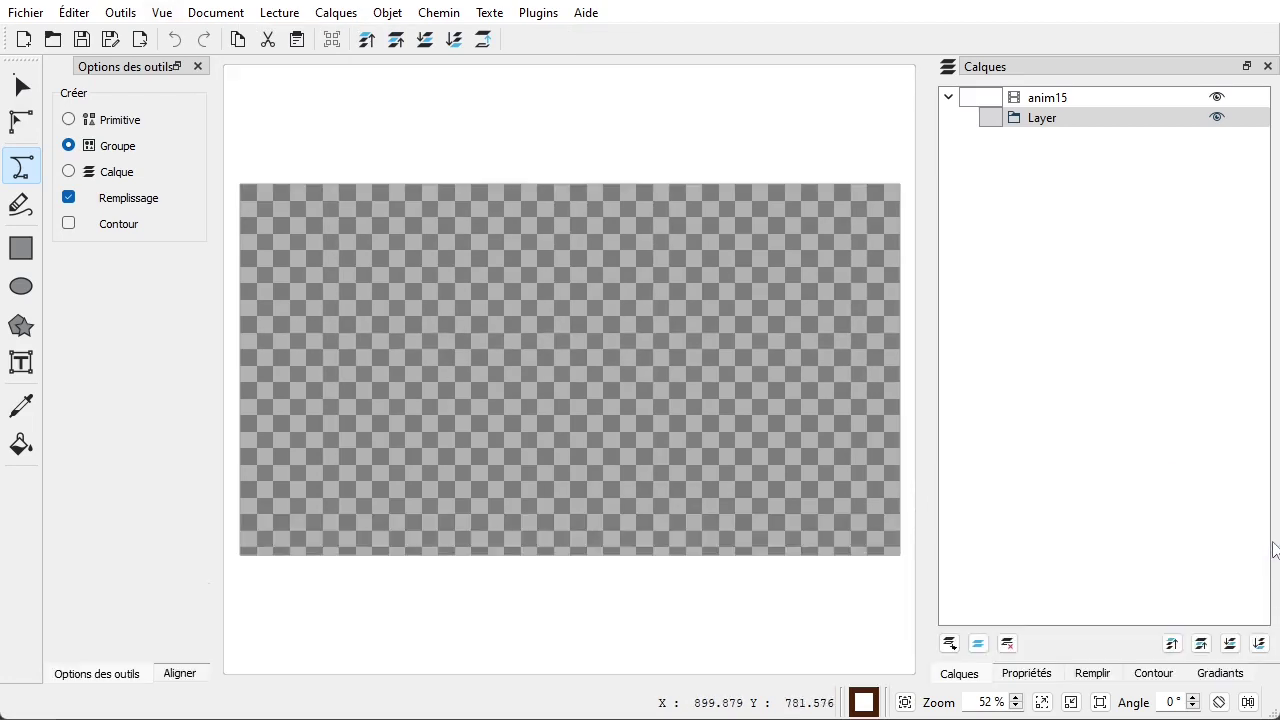
pyautogui.click(1268, 539)
# Draw a closed four-point shape, roughly a wide horizontal rectangle, near the middle of the canvas
pyautogui.click(429, 296)
pyautogui.click(431, 366)
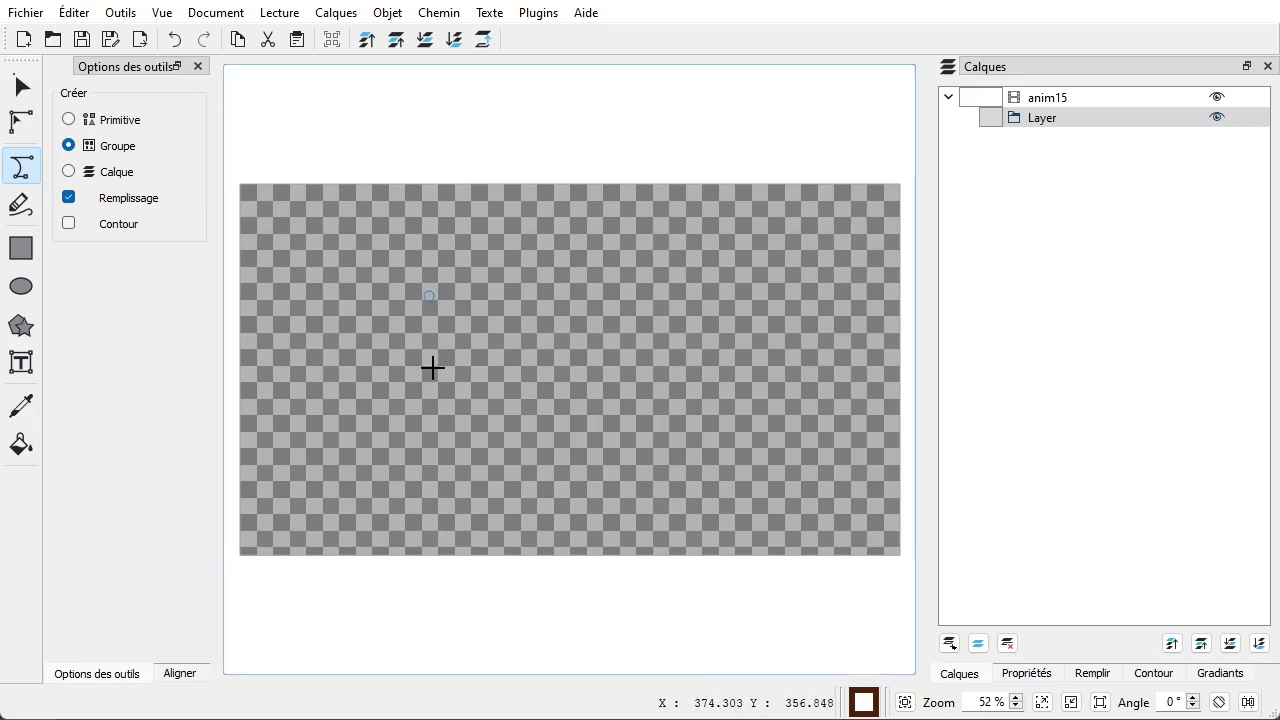
pyautogui.click(706, 366)
pyautogui.click(699, 293)
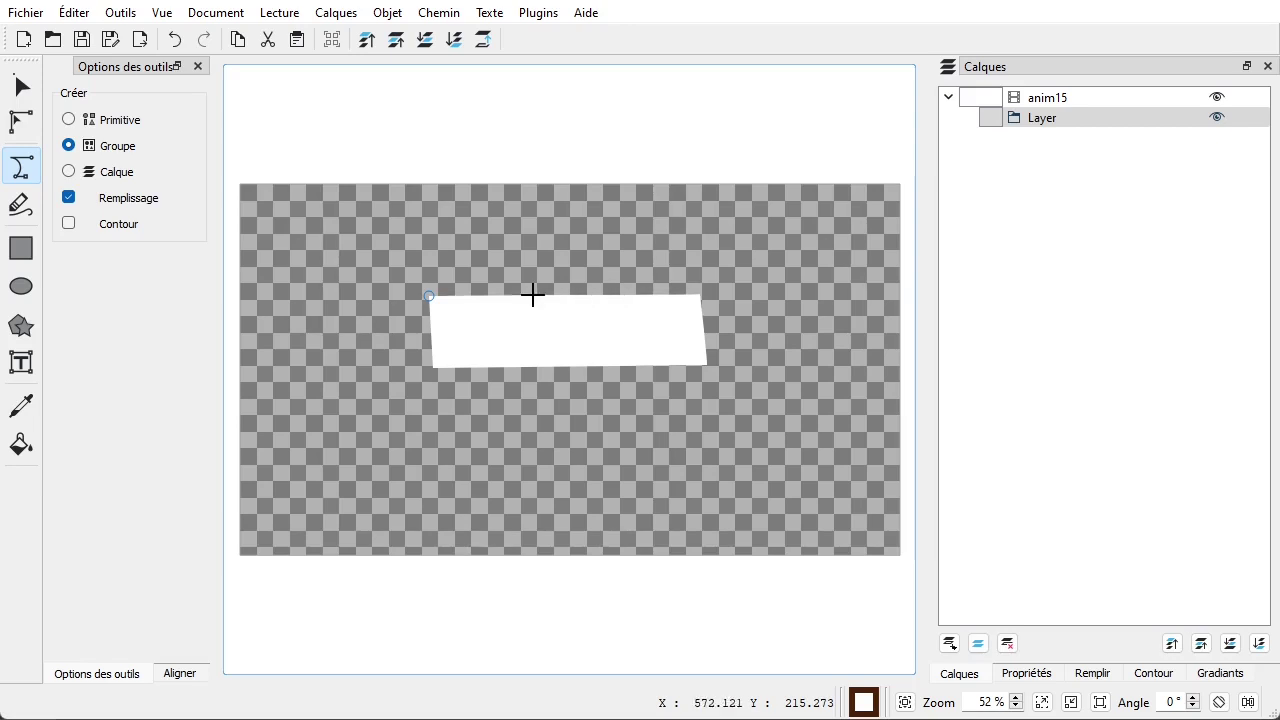
pyautogui.click(426, 295)
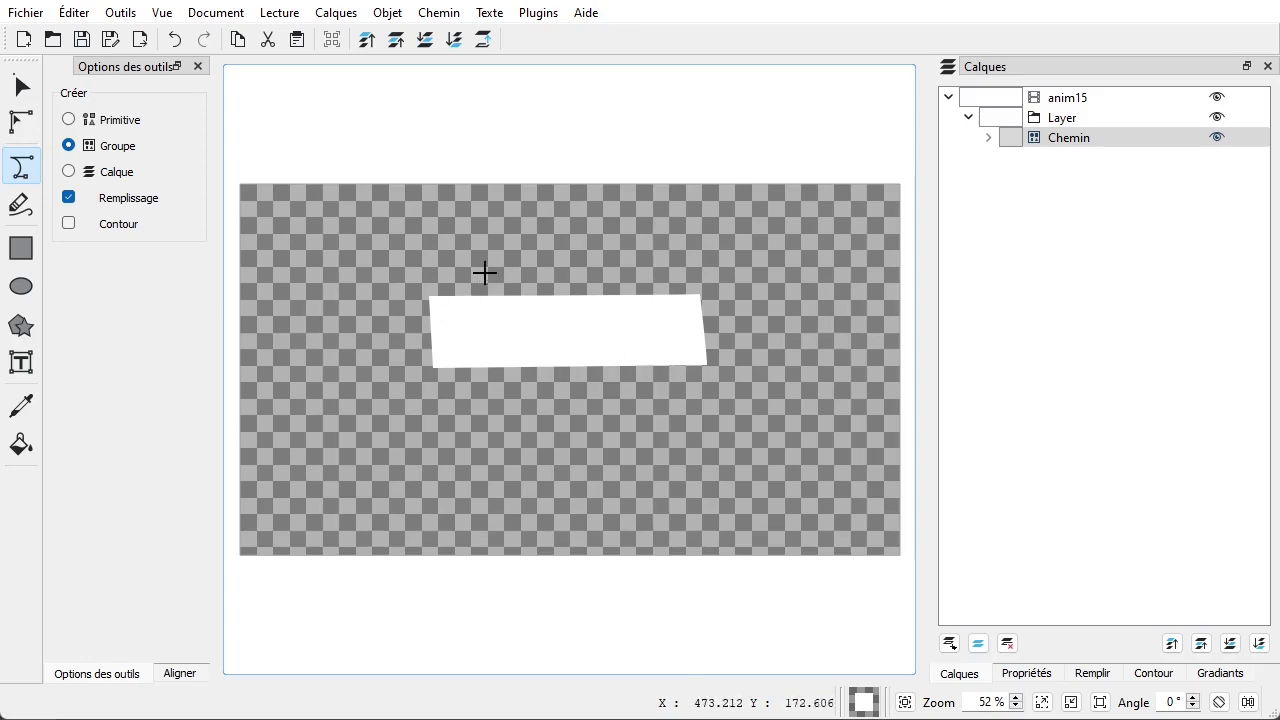
# Select all four nodes of the shape, convert them to corner nodes and make their segments straight
pyautogui.click(22, 124)
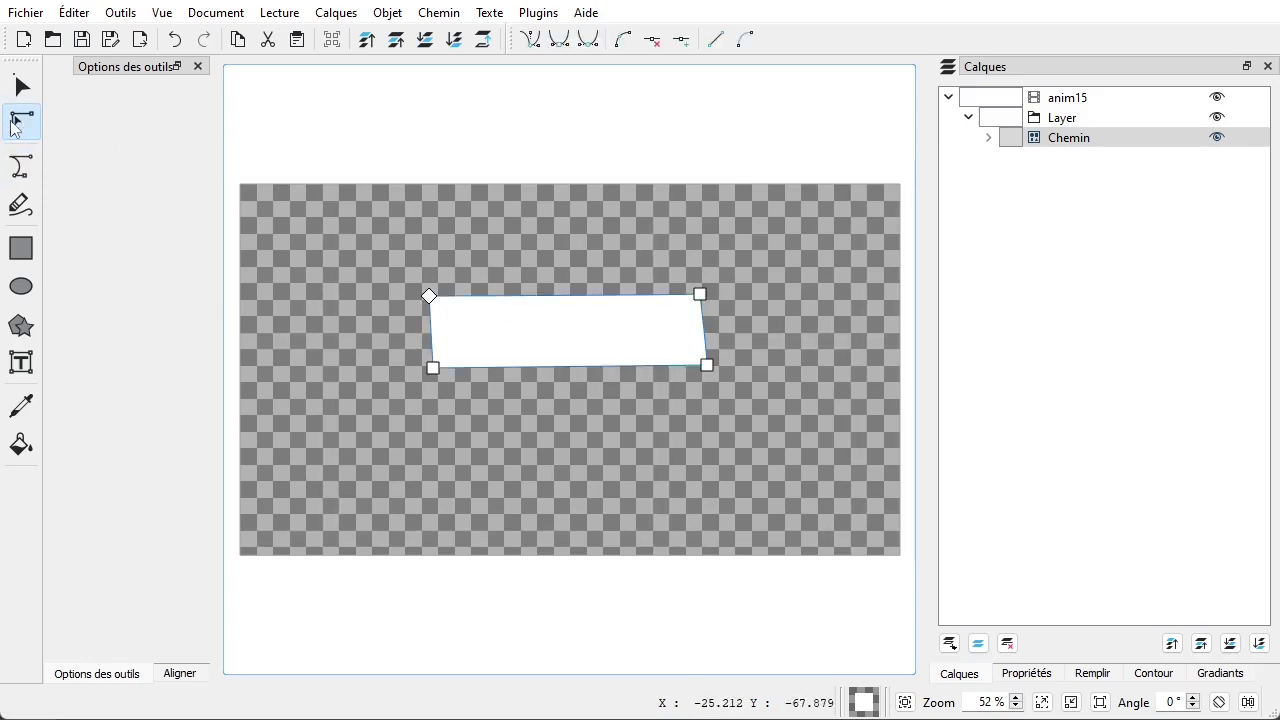
pyautogui.moveTo(345, 260); pyautogui.dragTo(802, 443)
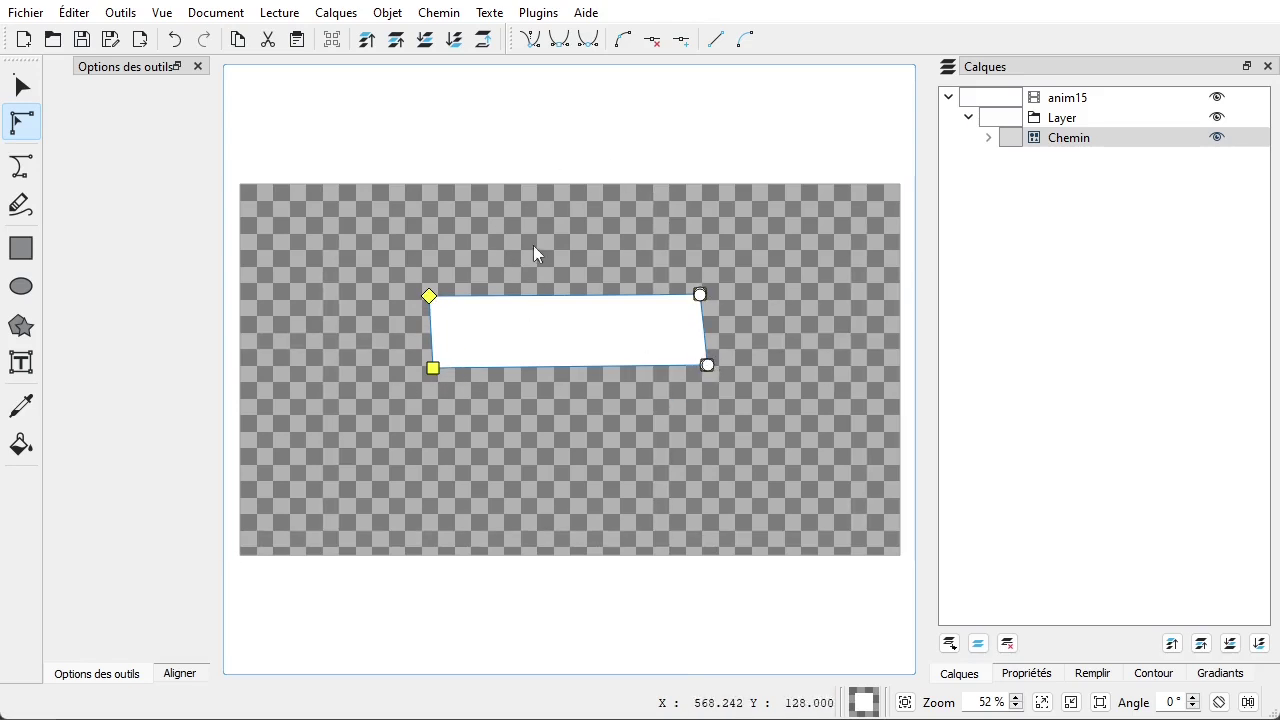
pyautogui.click(531, 40)
pyautogui.click(717, 41)
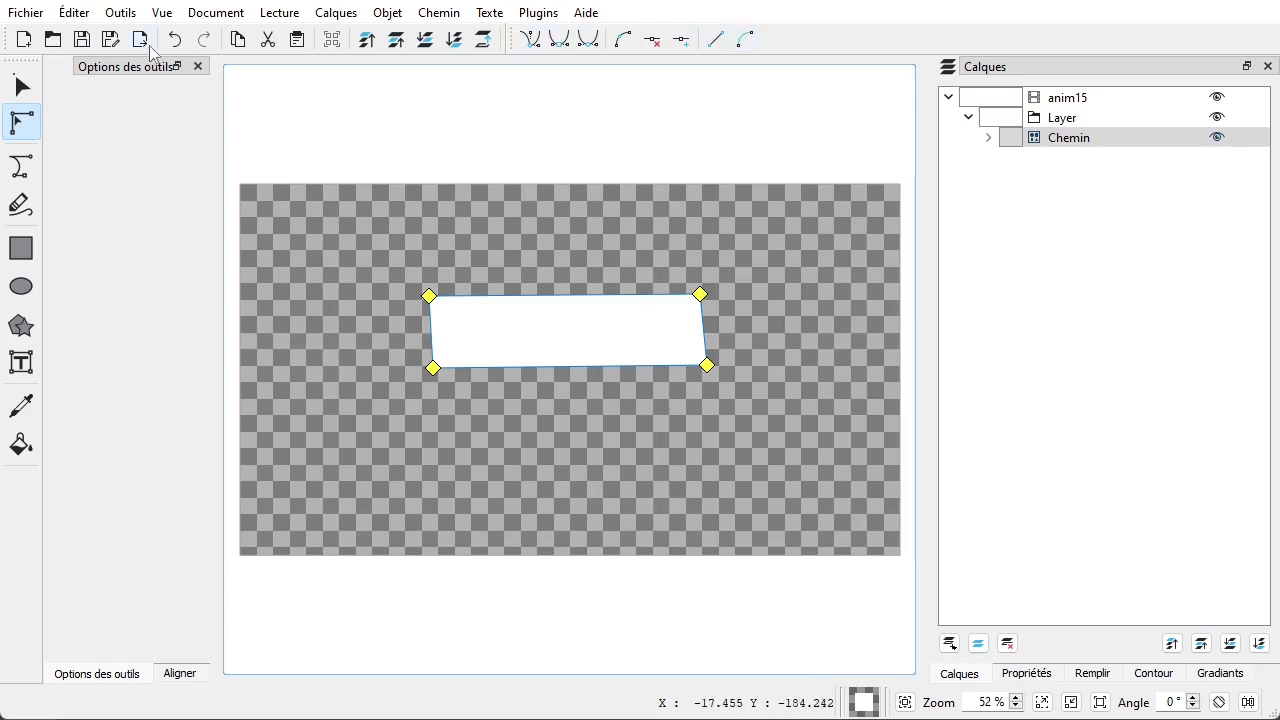
# Check which toolbars are enabled, including the node editing toolbar (Édition de nœud)
pyautogui.click(163, 14)
pyautogui.moveTo(338, 58)
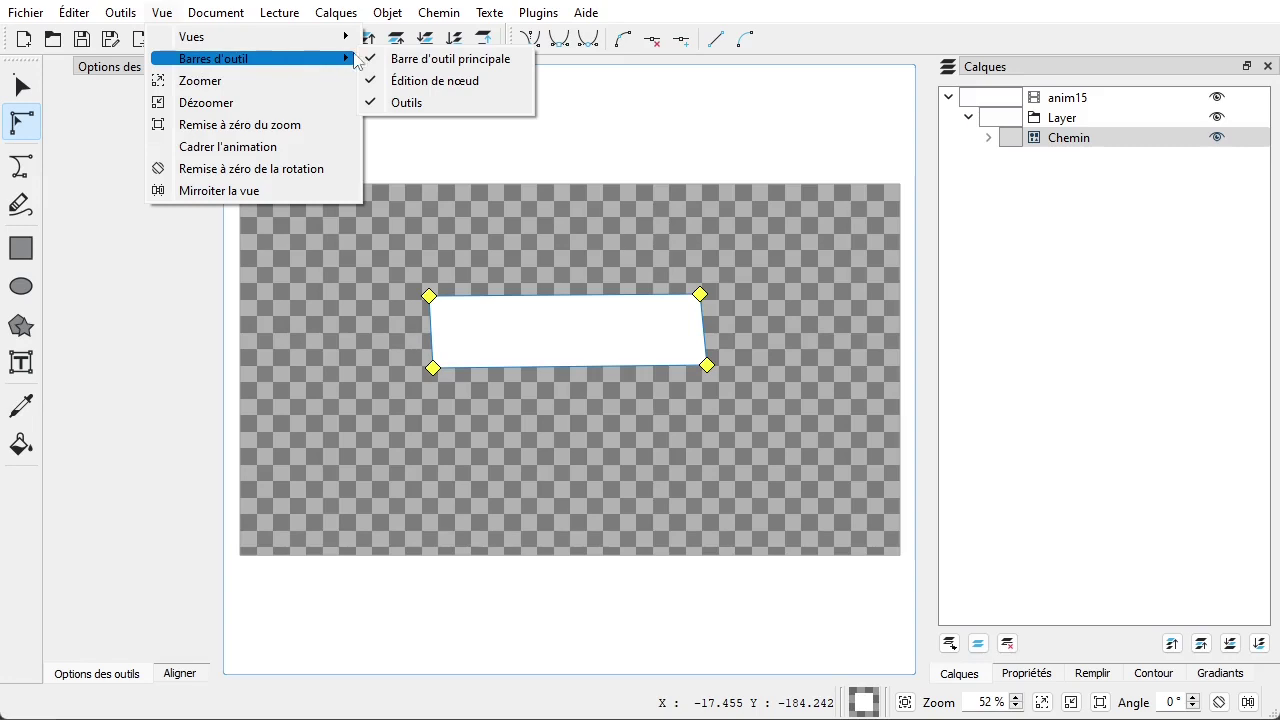
pyautogui.press('Escape')
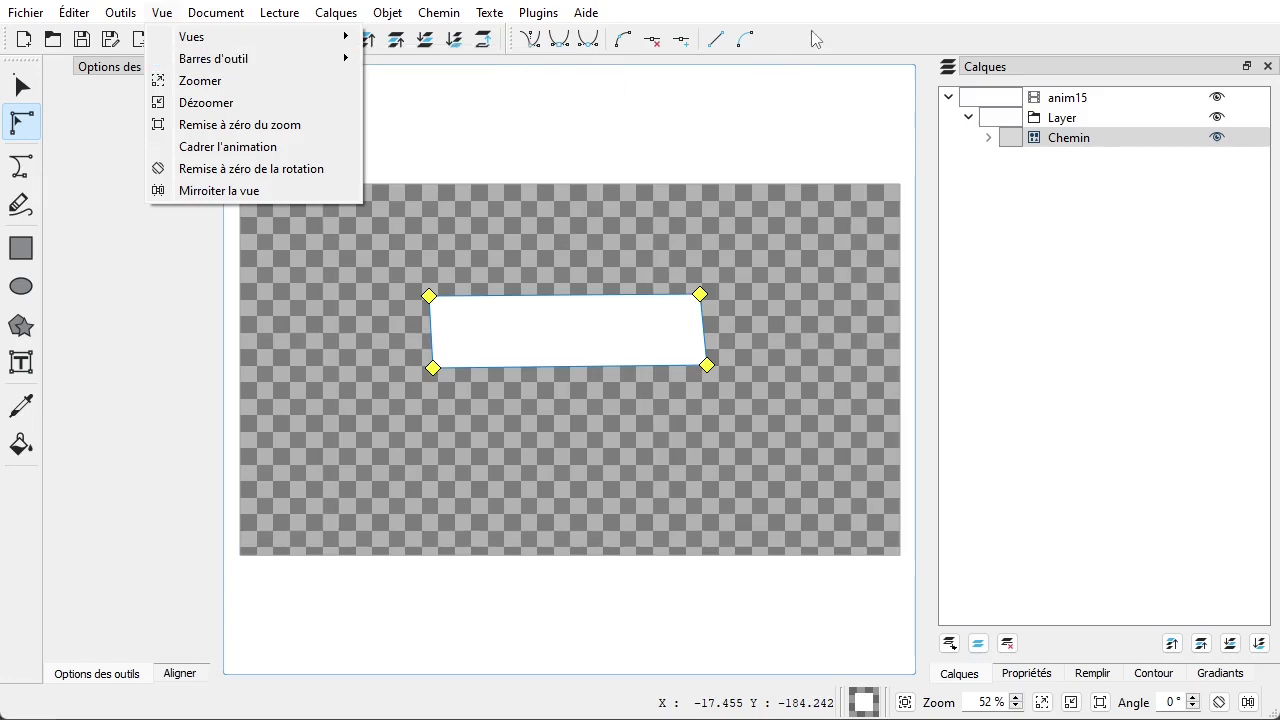
pyautogui.press('Escape')
# Reshape the white banner by moving its upper-right node down and outward and its lower-left node inward
pyautogui.click(598, 432)
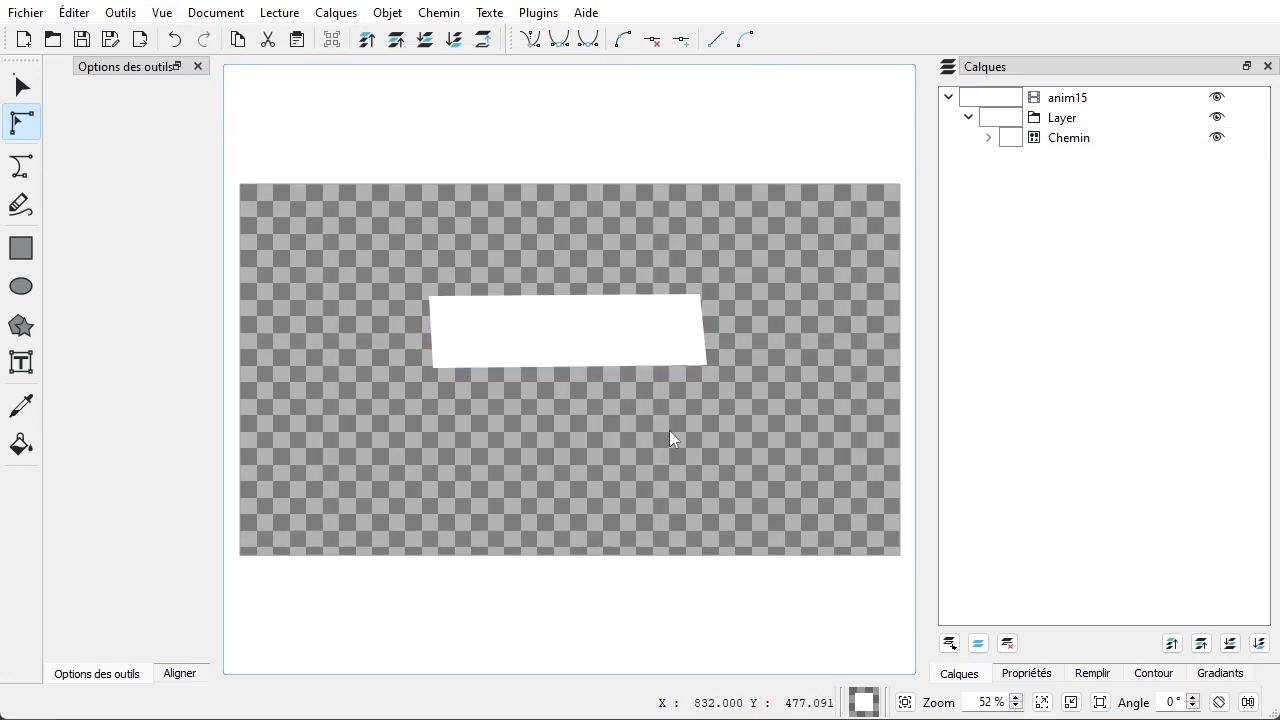
pyautogui.click(671, 366)
pyautogui.moveTo(701, 294)
pyautogui.mouseDown()
pyautogui.moveTo(726, 303)
pyautogui.moveTo(711, 314)
pyautogui.mouseUp()
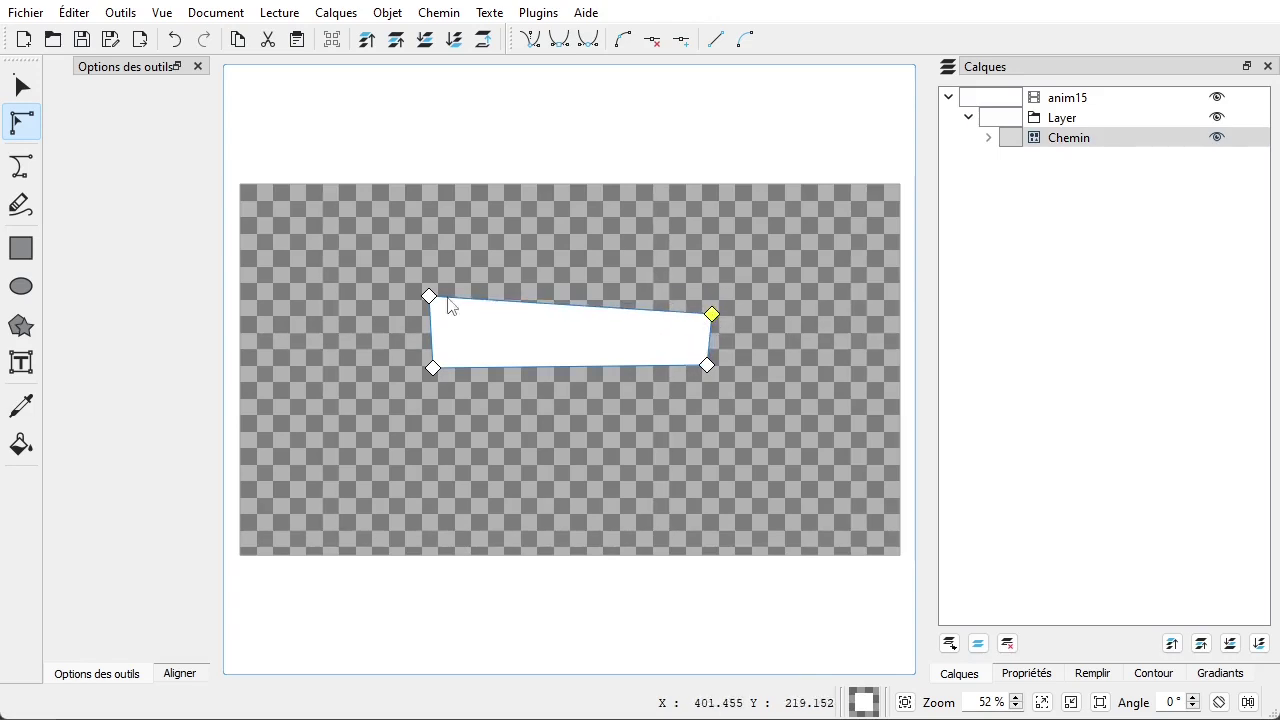
pyautogui.moveTo(433, 368); pyautogui.dragTo(449, 369)
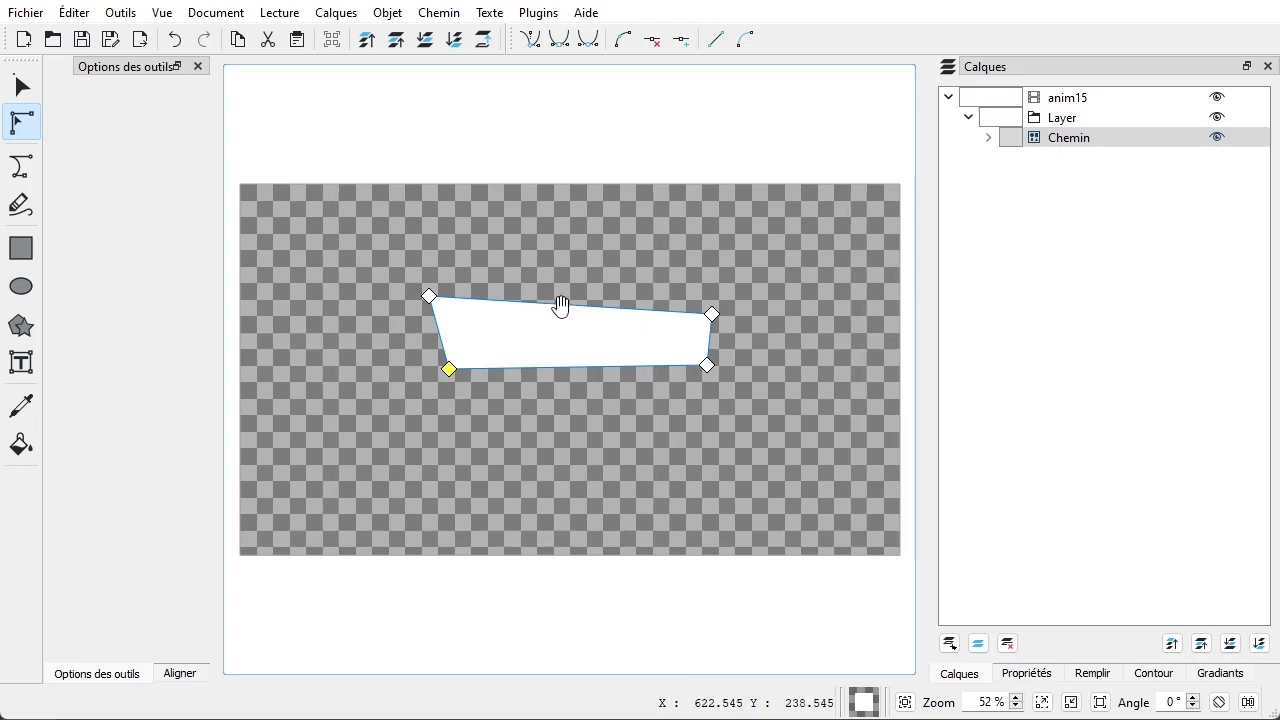
# Bend the banner's upper and lower edges upward into gentle arcs and deselect the shape
pyautogui.moveTo(561, 309); pyautogui.dragTo(567, 290)
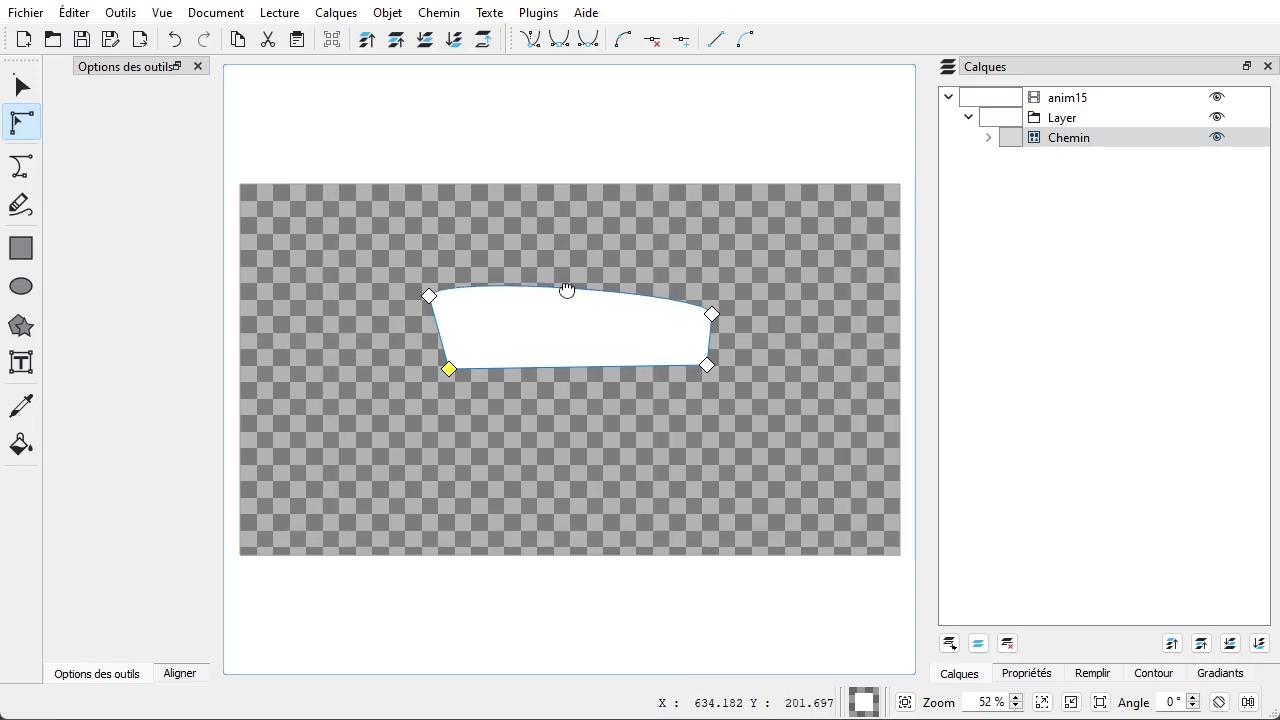
pyautogui.moveTo(581, 370); pyautogui.dragTo(581, 353)
pyautogui.click(576, 391)
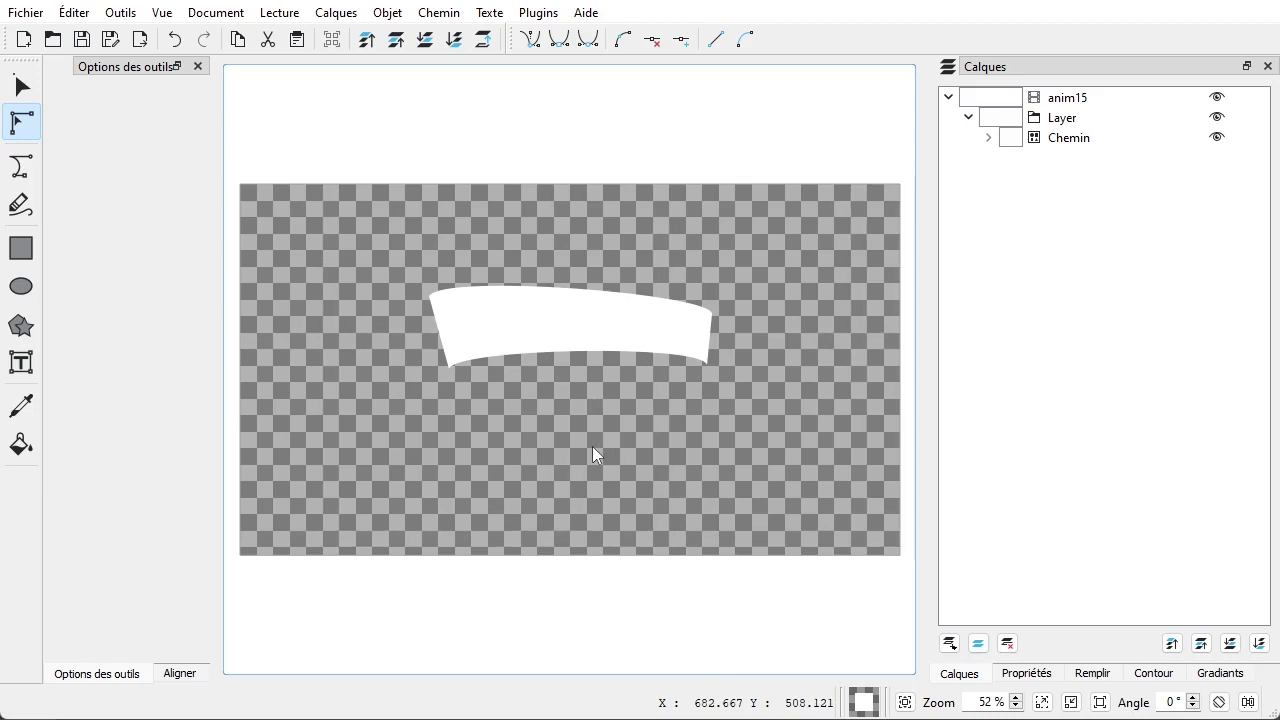
# Fill the banner shape with the light beige colour #eedfc6 and deselect it
pyautogui.click(608, 333)
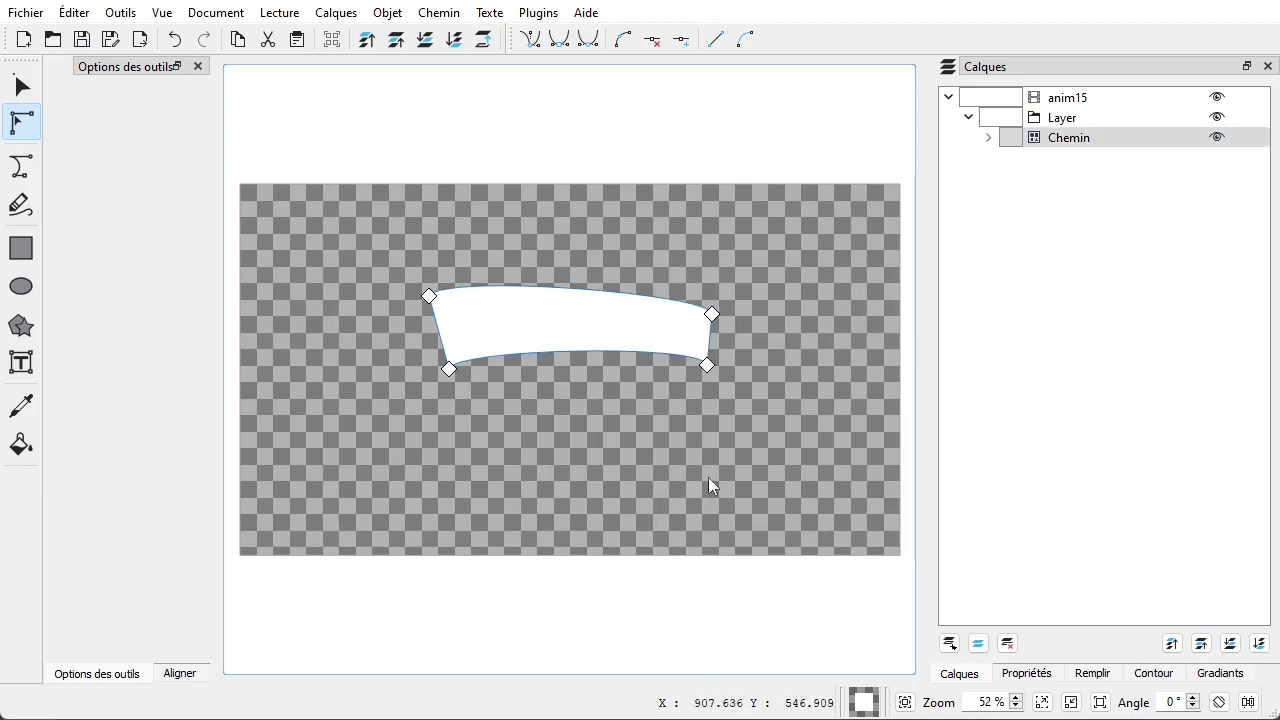
pyautogui.click(1094, 674)
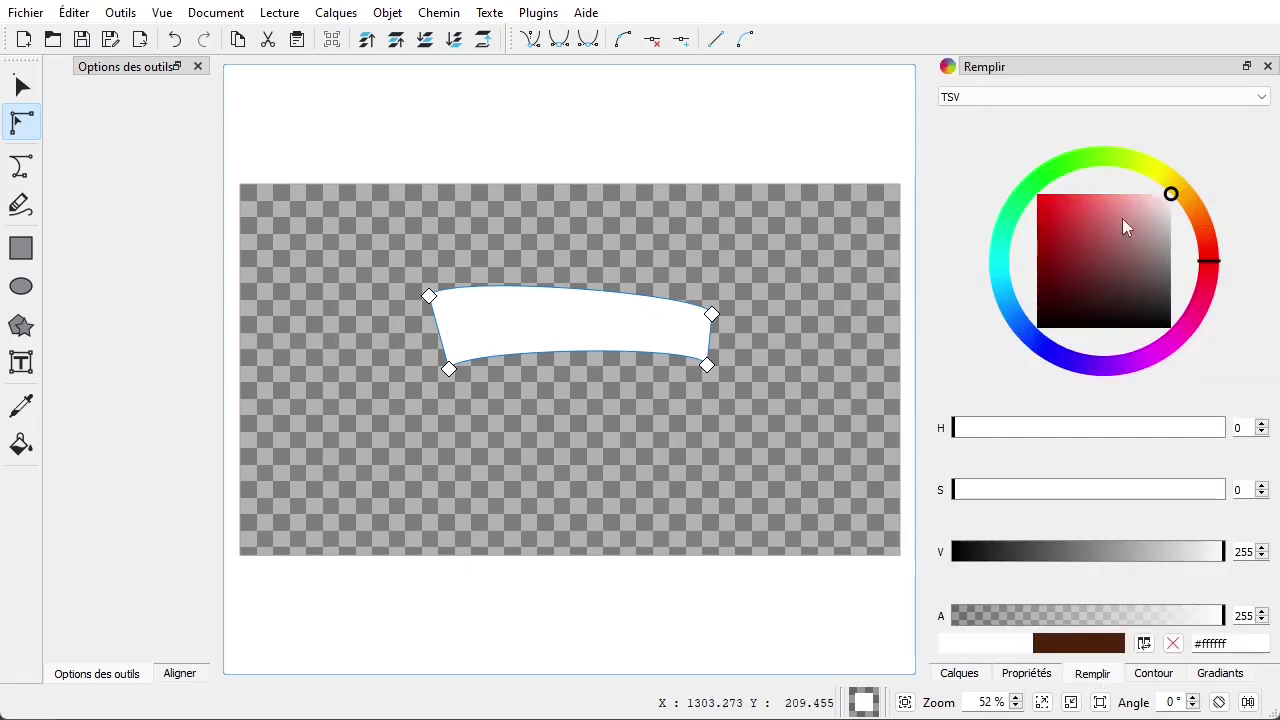
pyautogui.moveTo(1219, 216)
pyautogui.mouseDown()
pyautogui.moveTo(1212, 241)
pyautogui.moveTo(1201, 210)
pyautogui.mouseUp()
pyautogui.moveTo(1083, 222)
pyautogui.mouseDown()
pyautogui.moveTo(1062, 217)
pyautogui.moveTo(1149, 214)
pyautogui.moveTo(1160, 243)
pyautogui.moveTo(1128, 208)
pyautogui.mouseUp()
pyautogui.moveTo(1043, 198); pyautogui.dragTo(1150, 202)
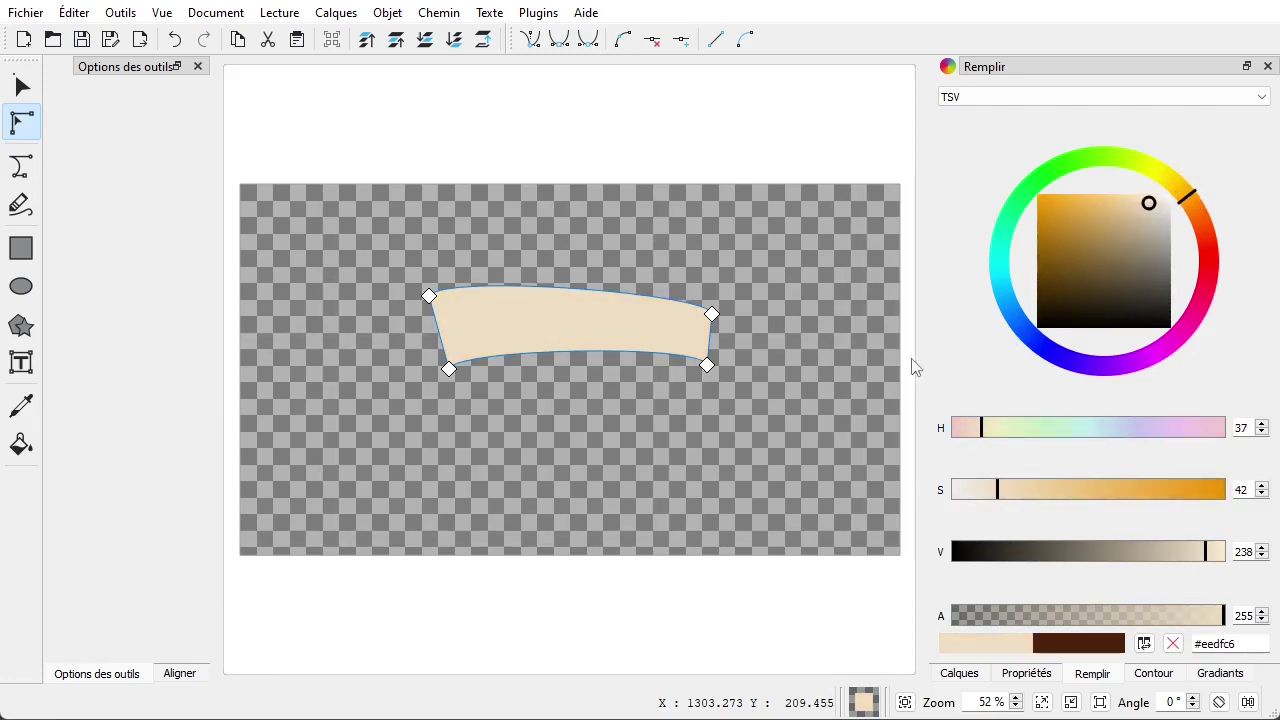
pyautogui.click(818, 373)
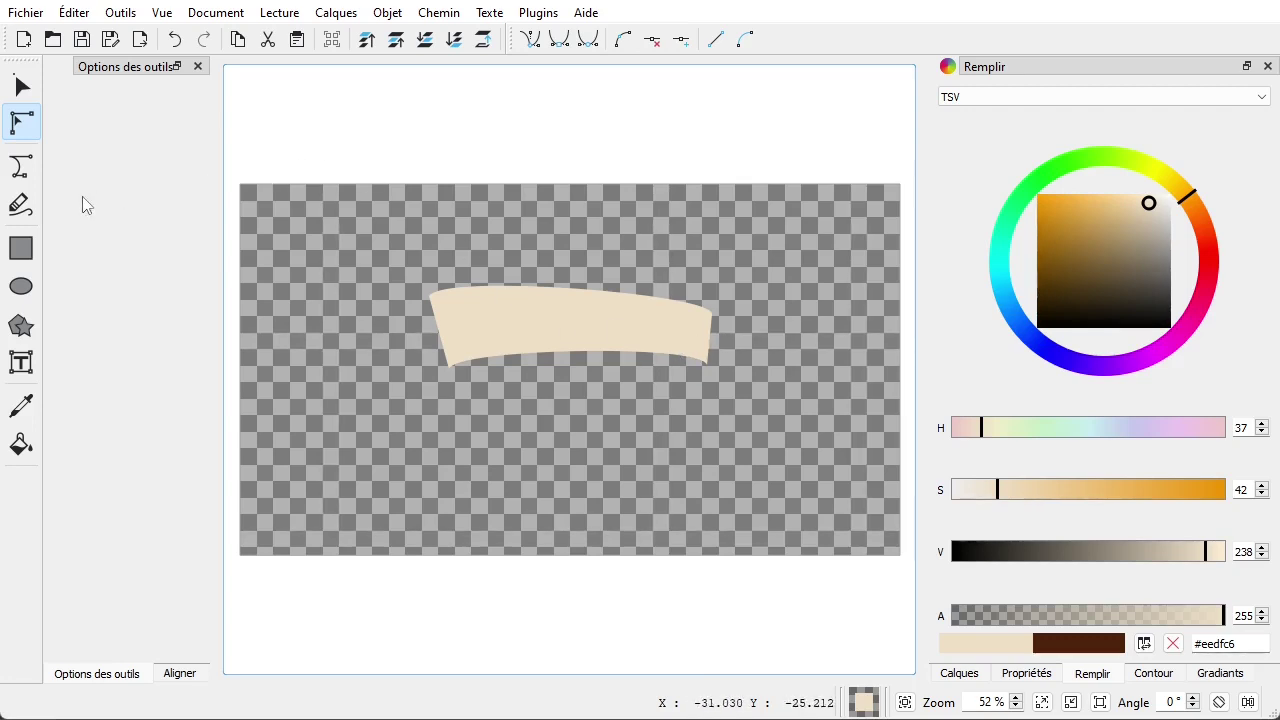
# Draw a small four-sided Bézier shape below the banner's right end and fill it with the darker beige #decaa7
pyautogui.click(21, 168)
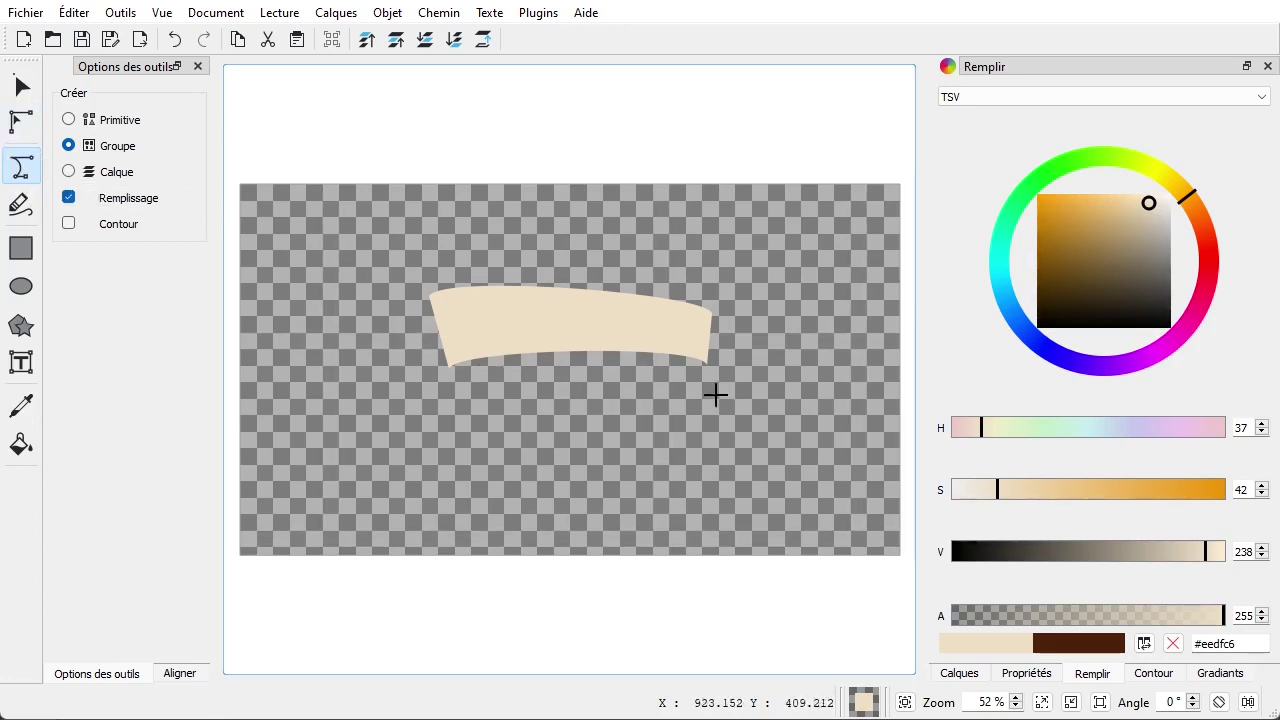
pyautogui.click(696, 393)
pyautogui.click(760, 400)
pyautogui.click(759, 447)
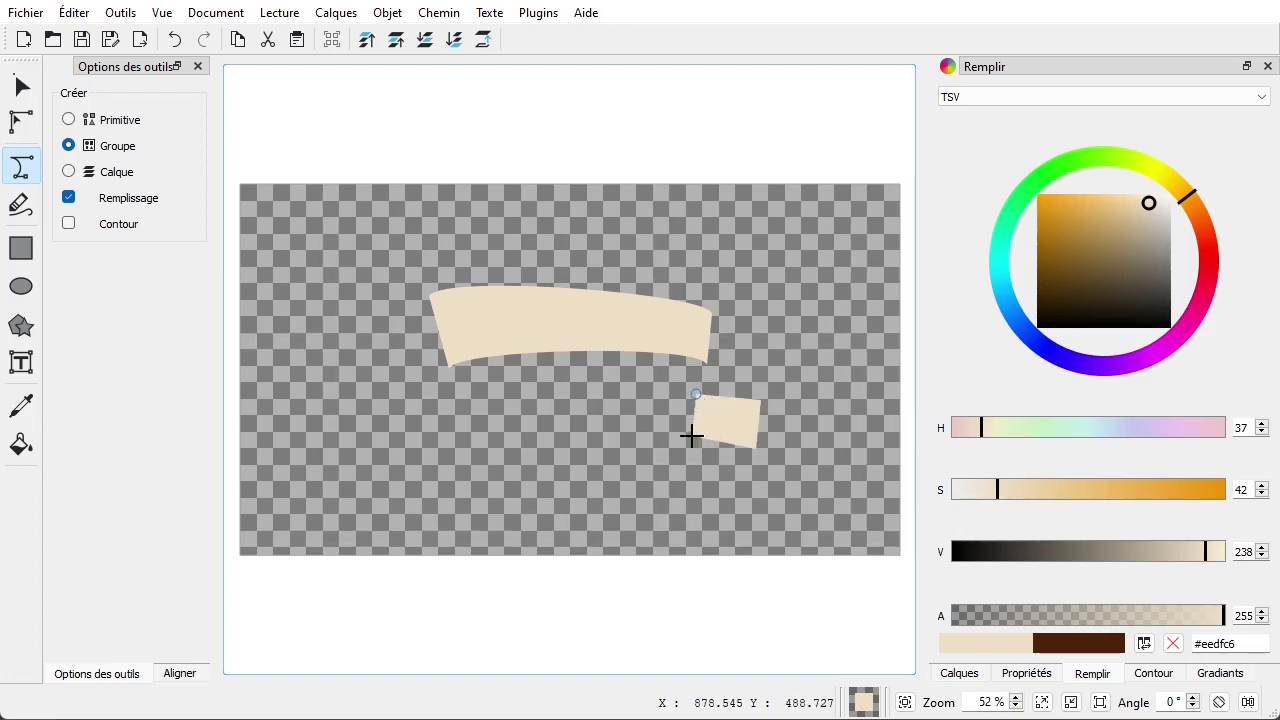
pyautogui.click(687, 435)
pyautogui.click(694, 393)
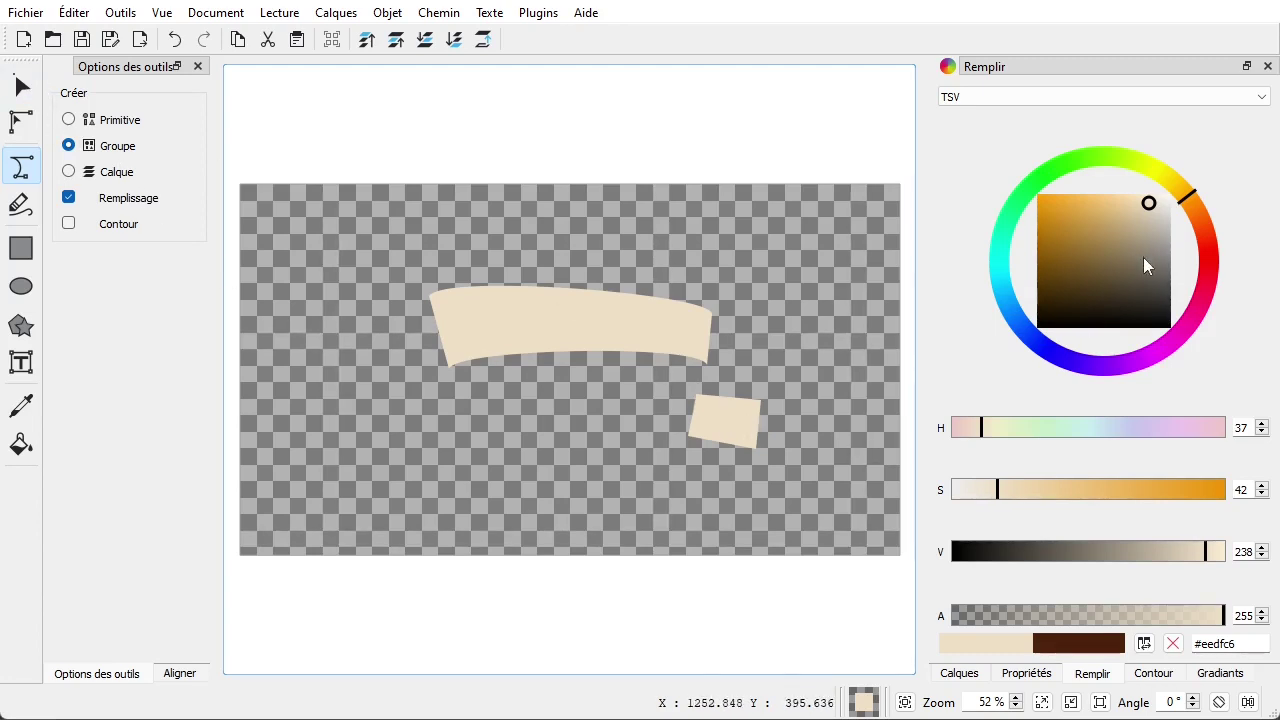
pyautogui.moveTo(1143, 206); pyautogui.dragTo(1139, 216)
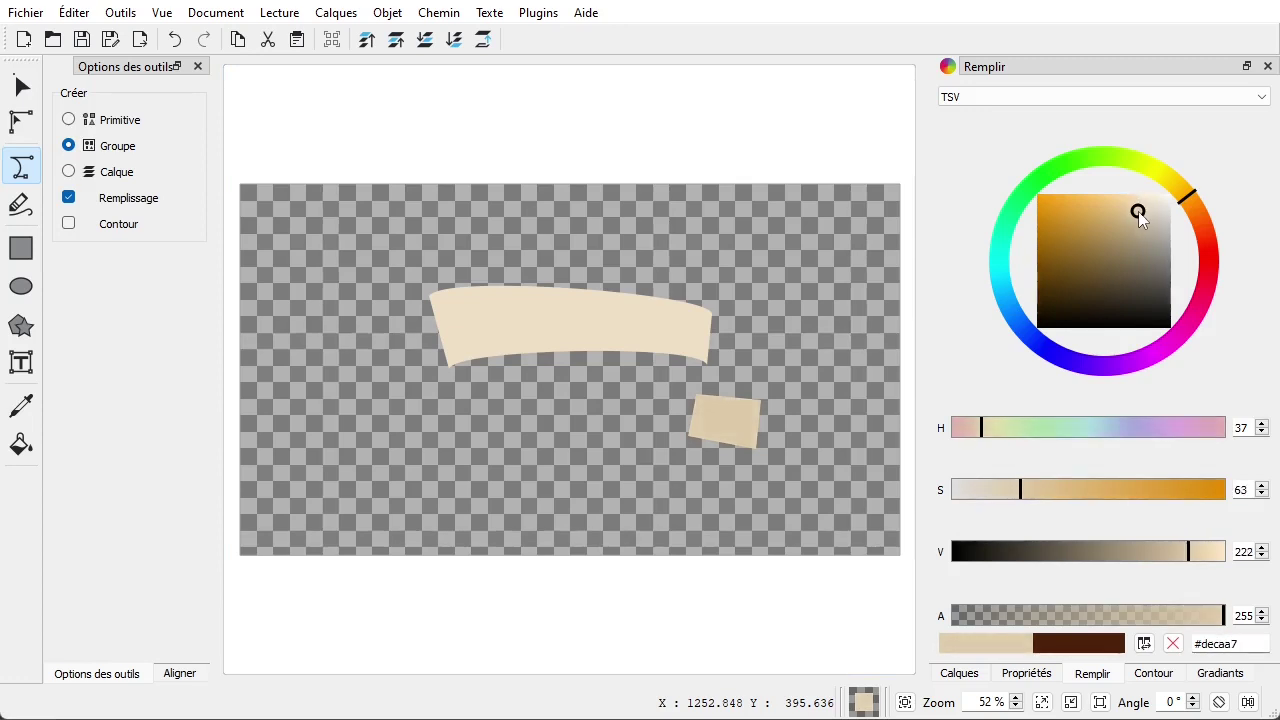
# Move the small darker beige shape up so it overlaps the banner's lower-right end, and deselect it
pyautogui.click(23, 88)
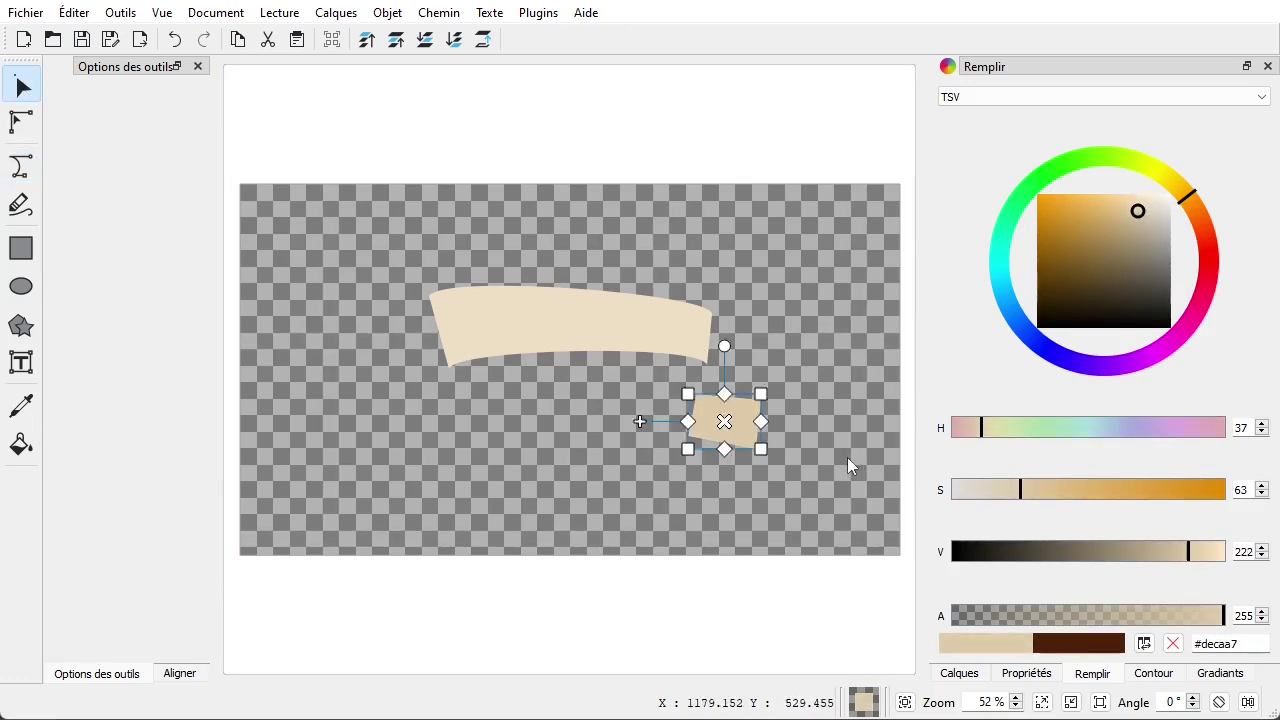
pyautogui.click(731, 417)
pyautogui.moveTo(744, 378); pyautogui.dragTo(734, 430)
pyautogui.moveTo(645, 421); pyautogui.dragTo(631, 356)
pyautogui.click(646, 418)
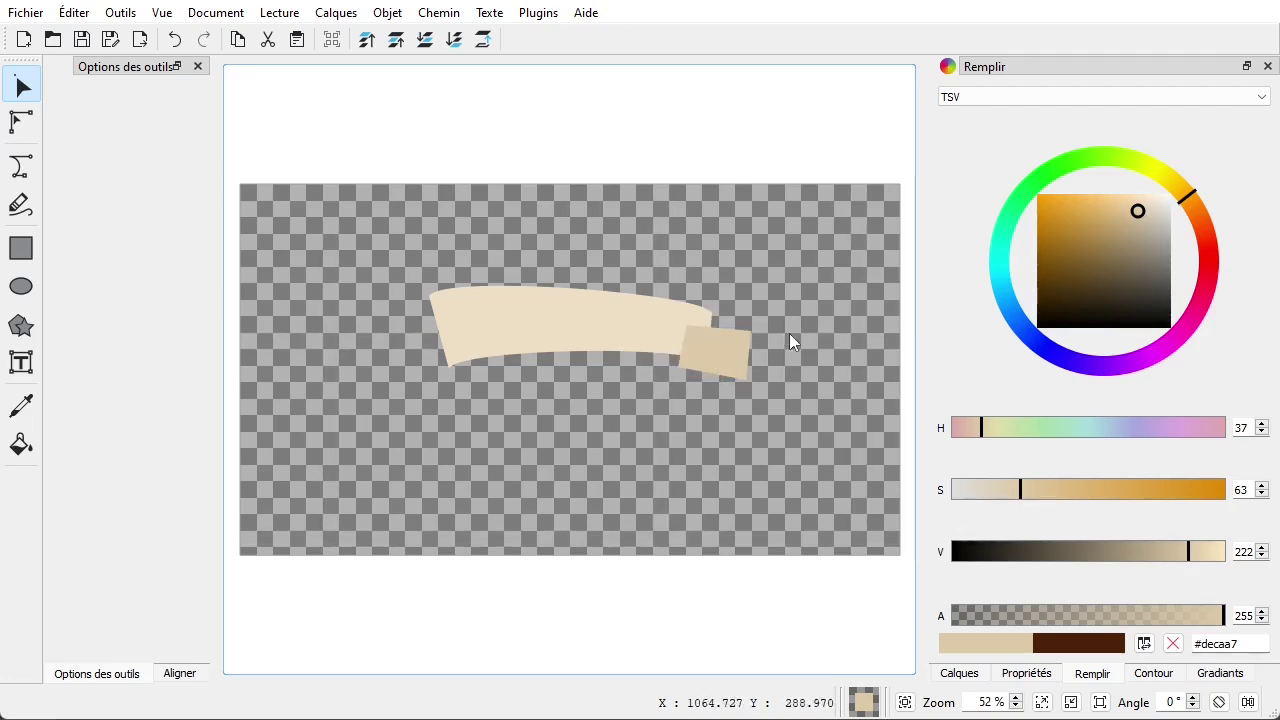
# Lower the small darker shape one level so it sits behind the banner, and nudge it slightly outward
pyautogui.click(733, 344)
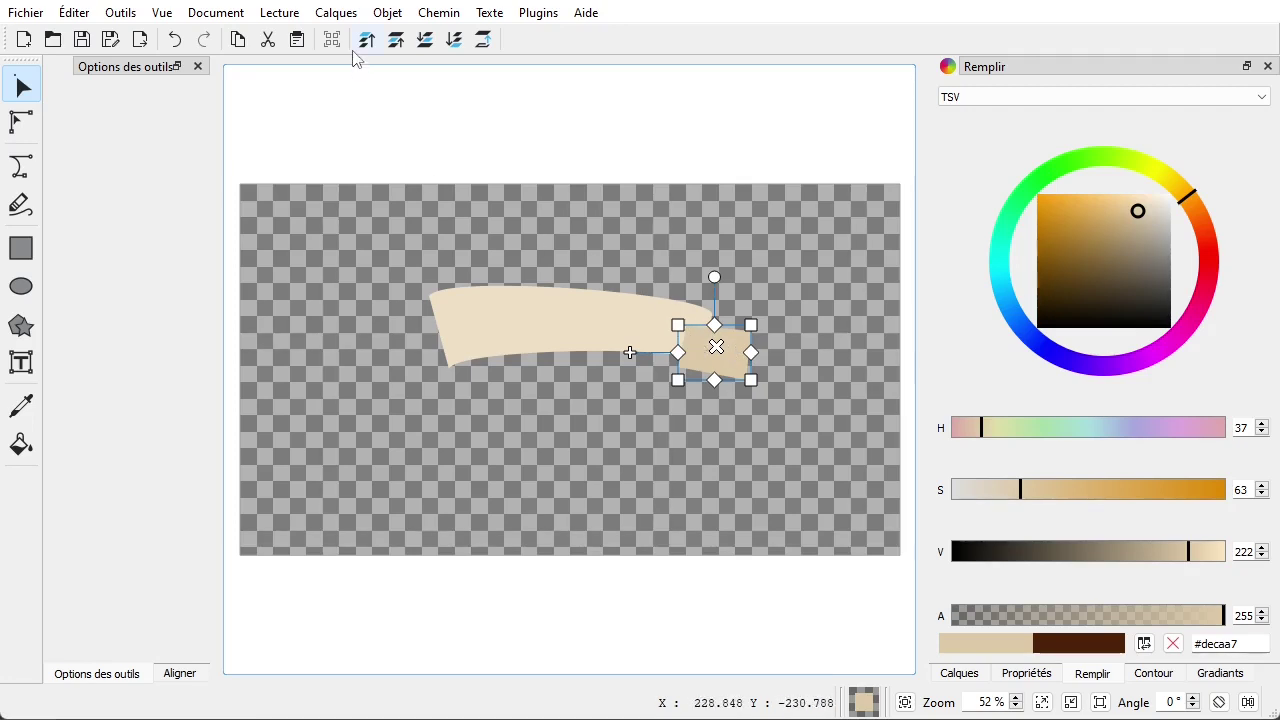
pyautogui.click(455, 43)
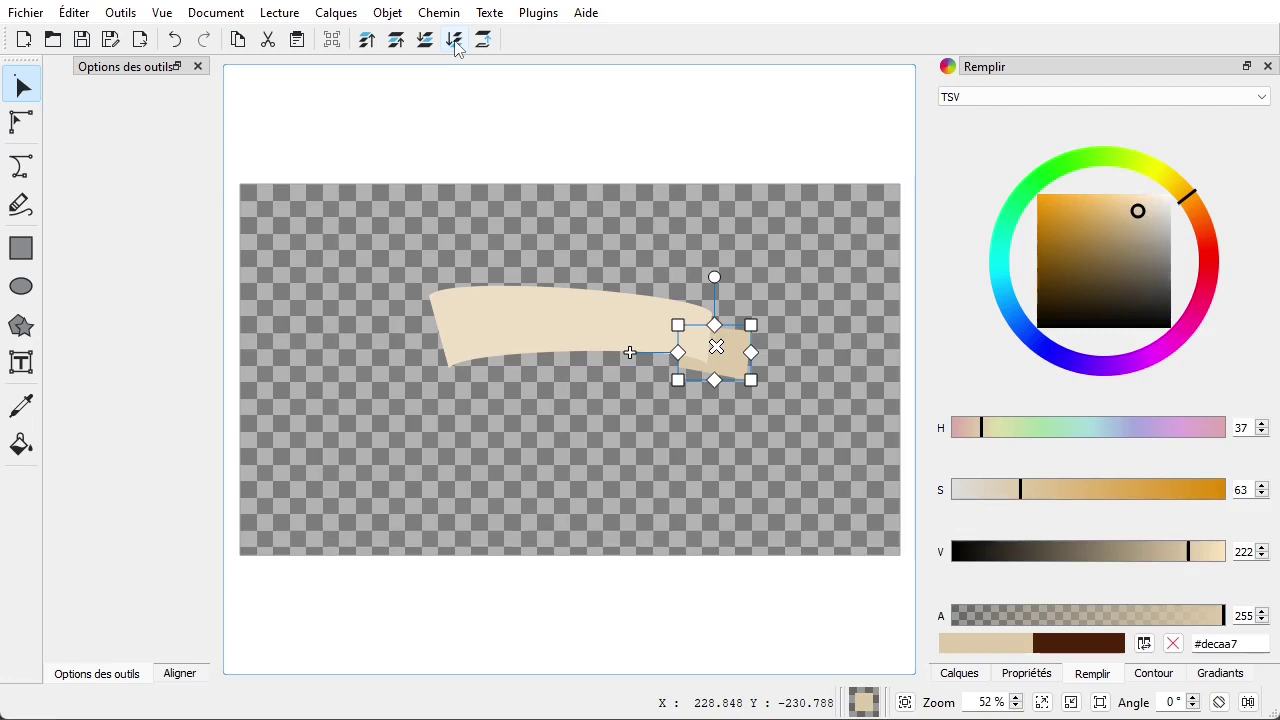
pyautogui.click(175, 39)
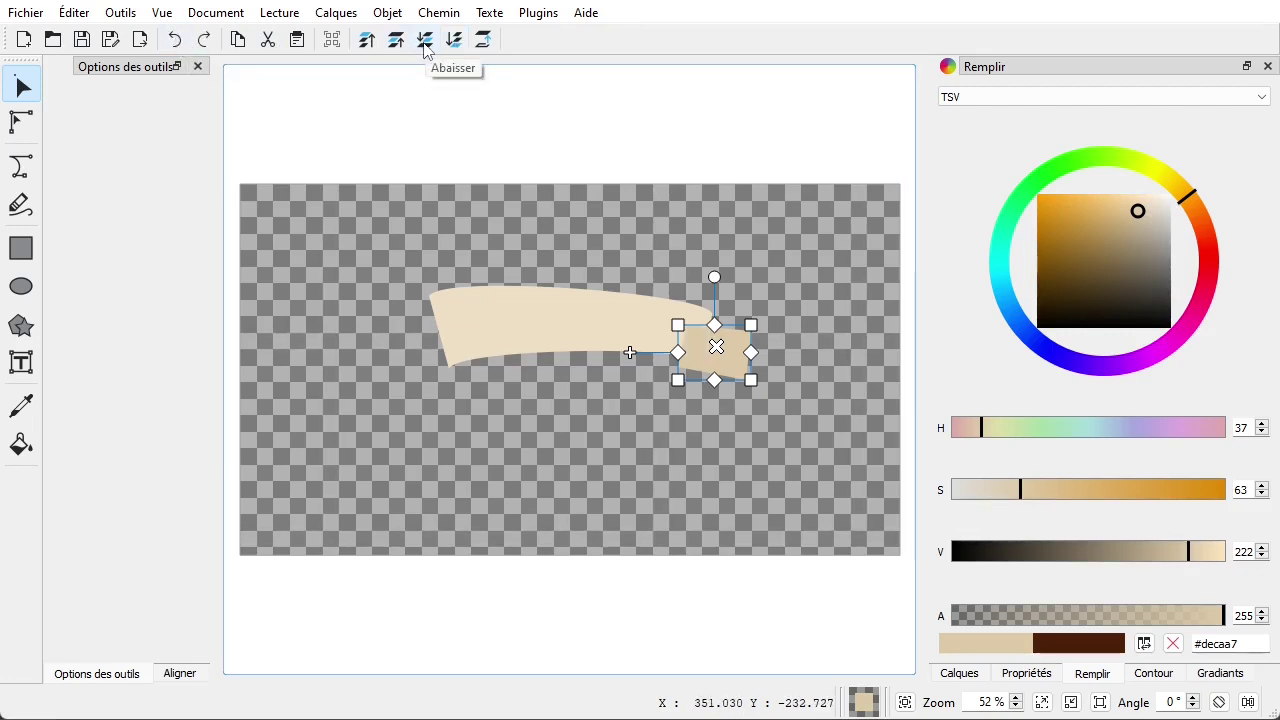
pyautogui.click(425, 46)
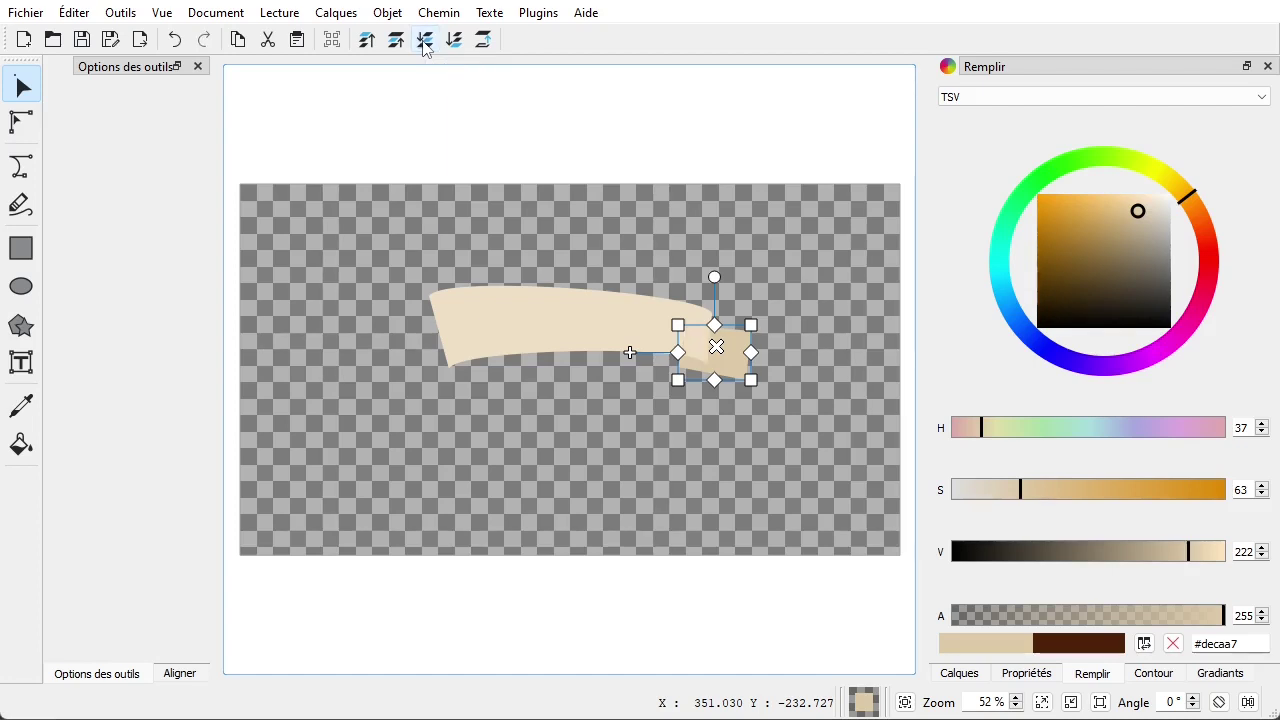
pyautogui.moveTo(738, 363); pyautogui.dragTo(745, 364)
pyautogui.click(698, 458)
# Draw a forked ribbon tail with two long points below the small folded piece and fill it with #cdb68e
pyautogui.scroll(2, 740, 388)
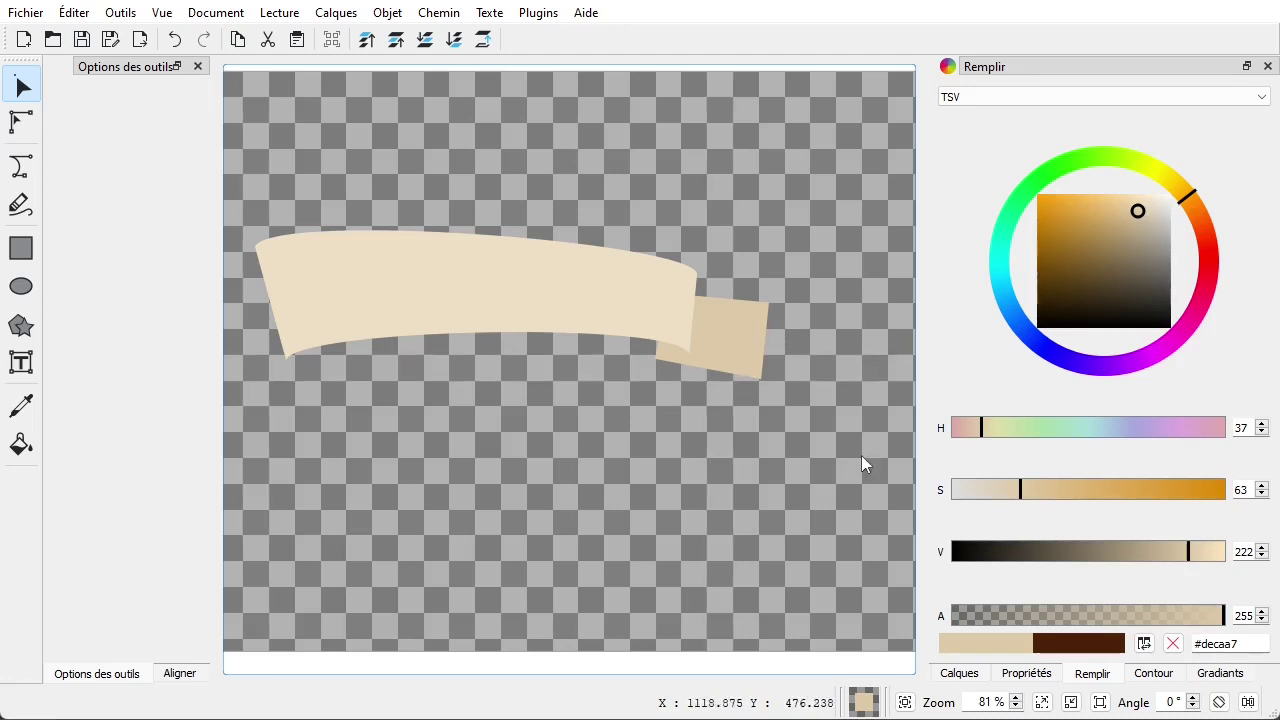
pyautogui.moveTo(720, 420); pyautogui.dragTo(594, 400)
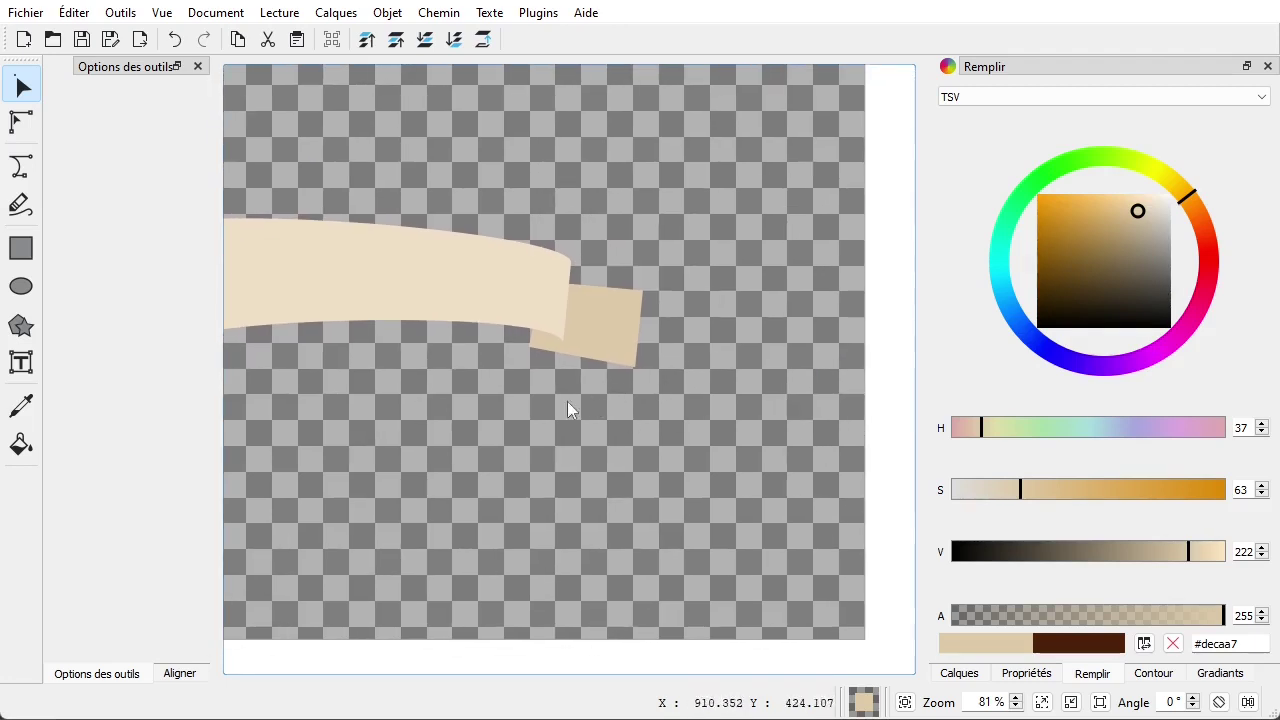
pyautogui.click(22, 168)
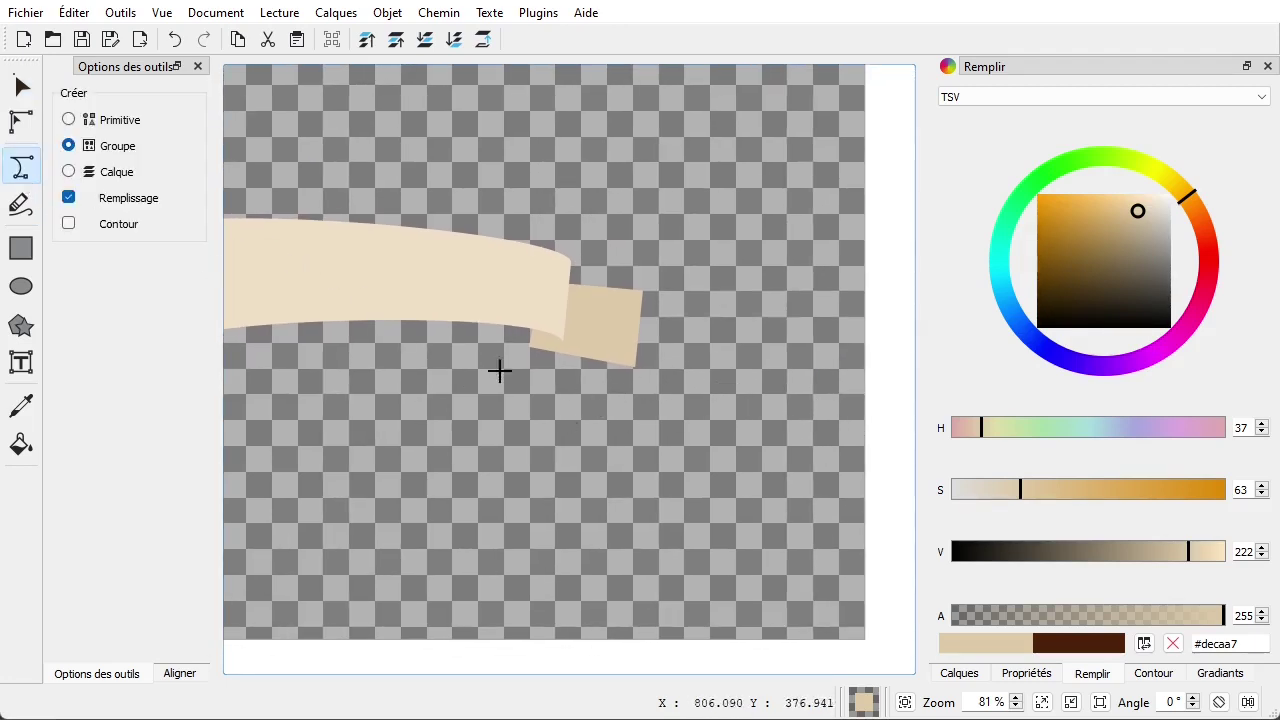
pyautogui.click(595, 403)
pyautogui.click(579, 475)
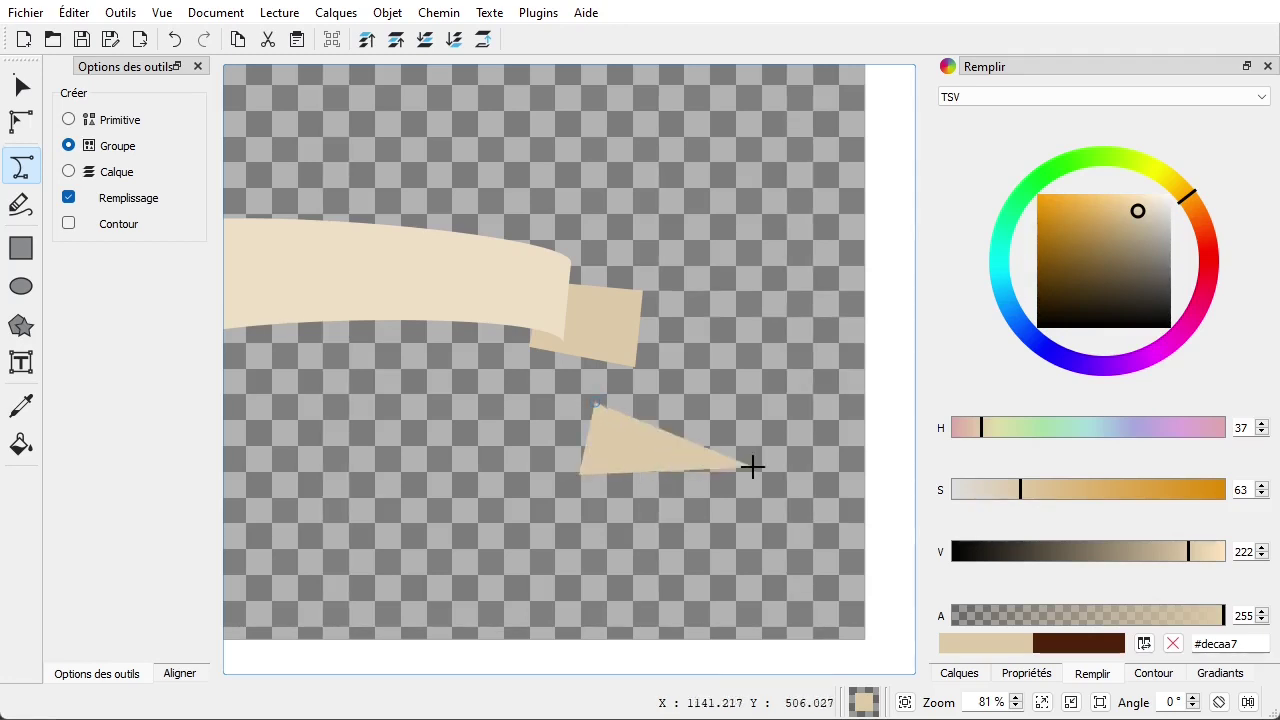
pyautogui.click(819, 485)
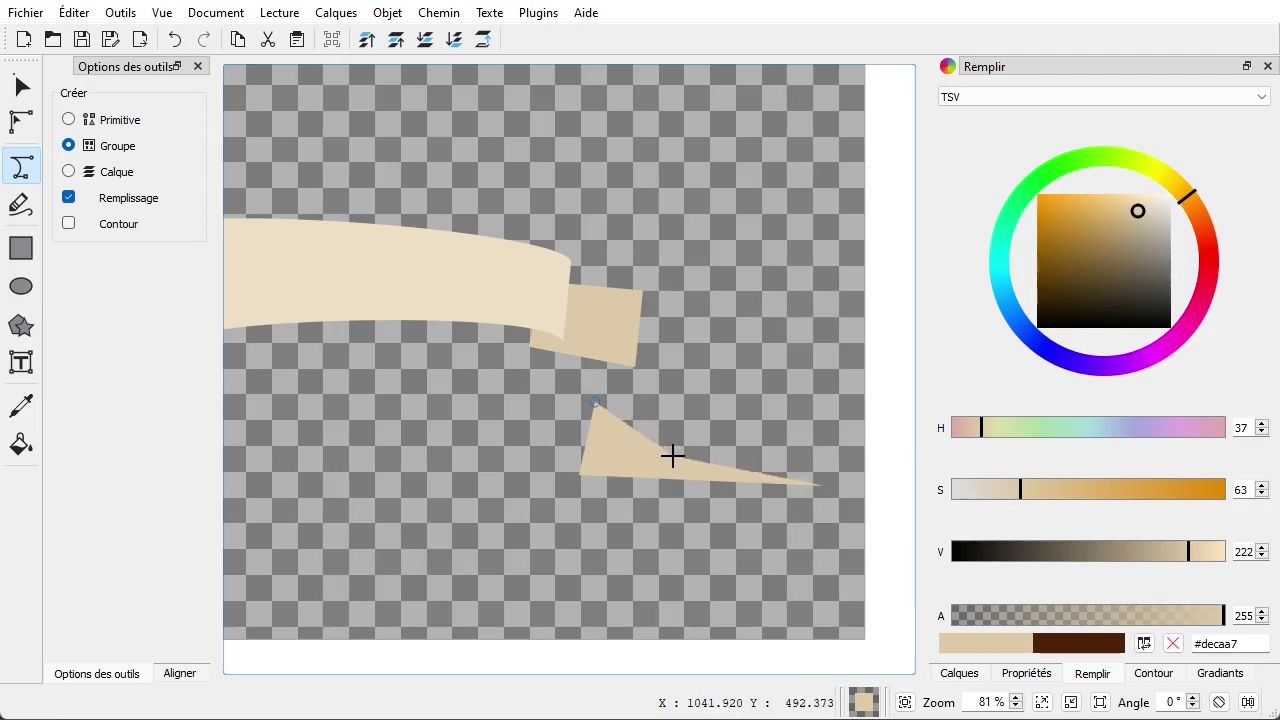
pyautogui.click(658, 456)
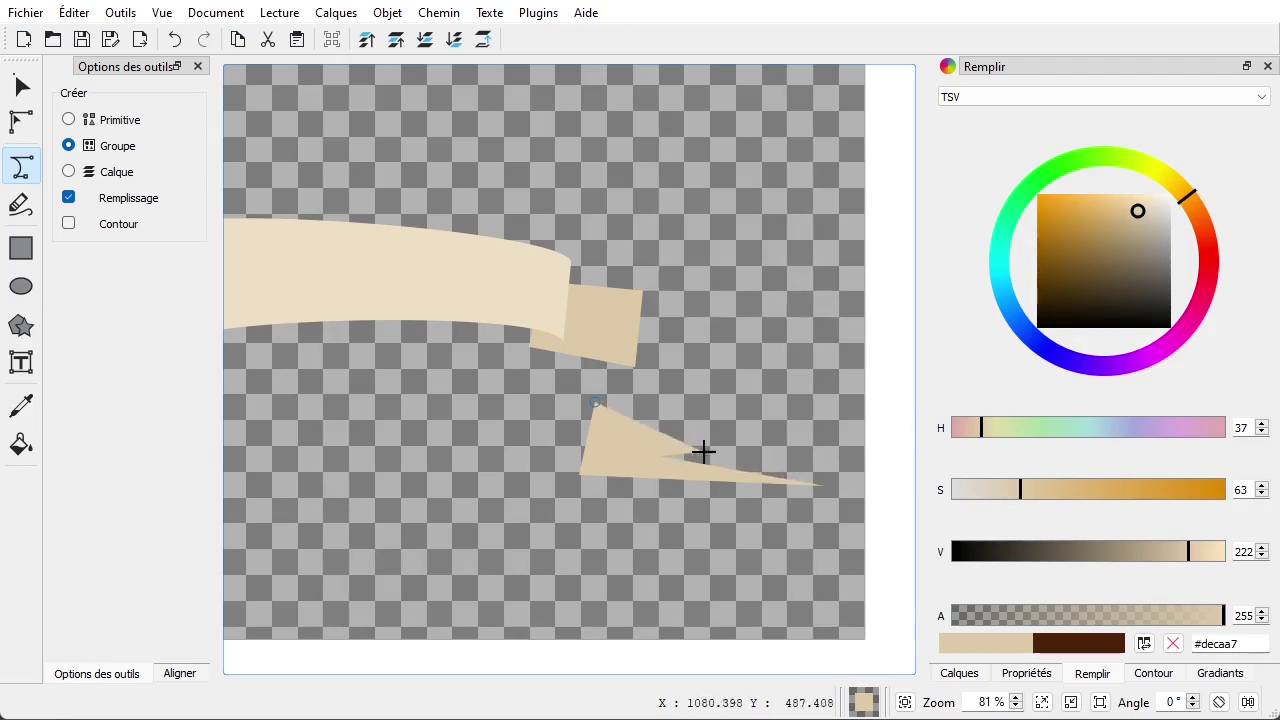
pyautogui.click(819, 450)
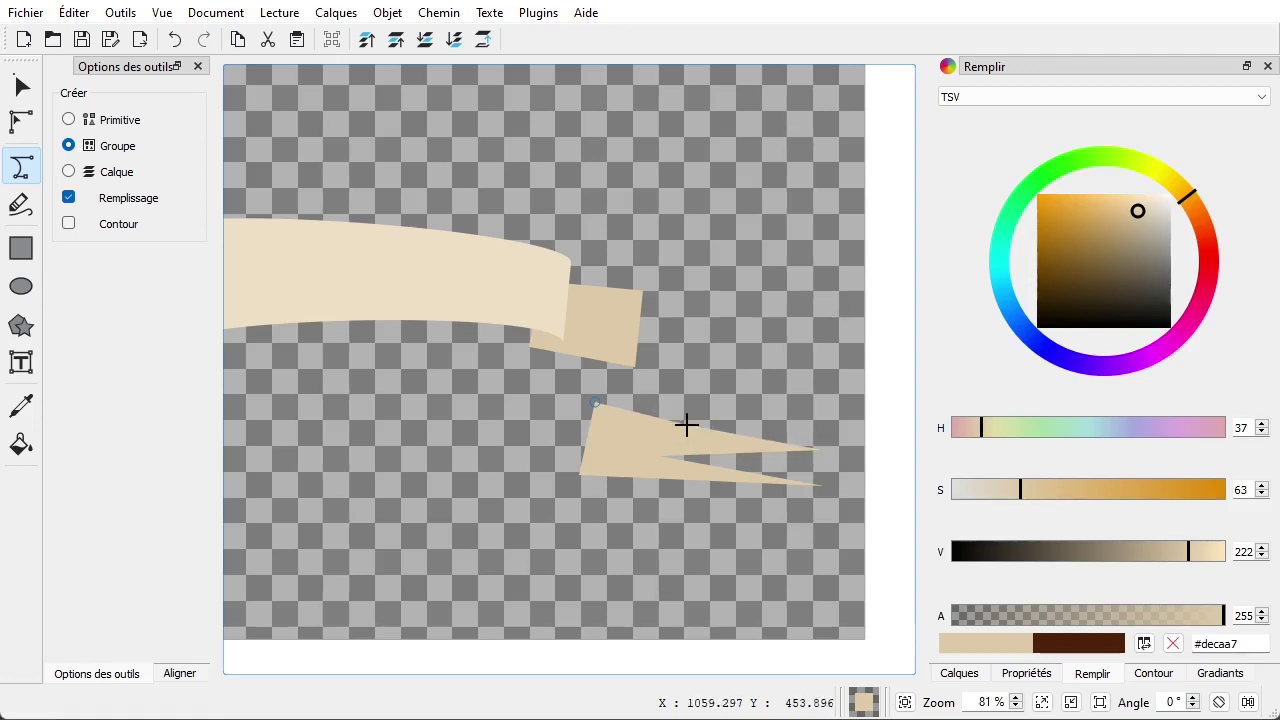
pyautogui.click(594, 403)
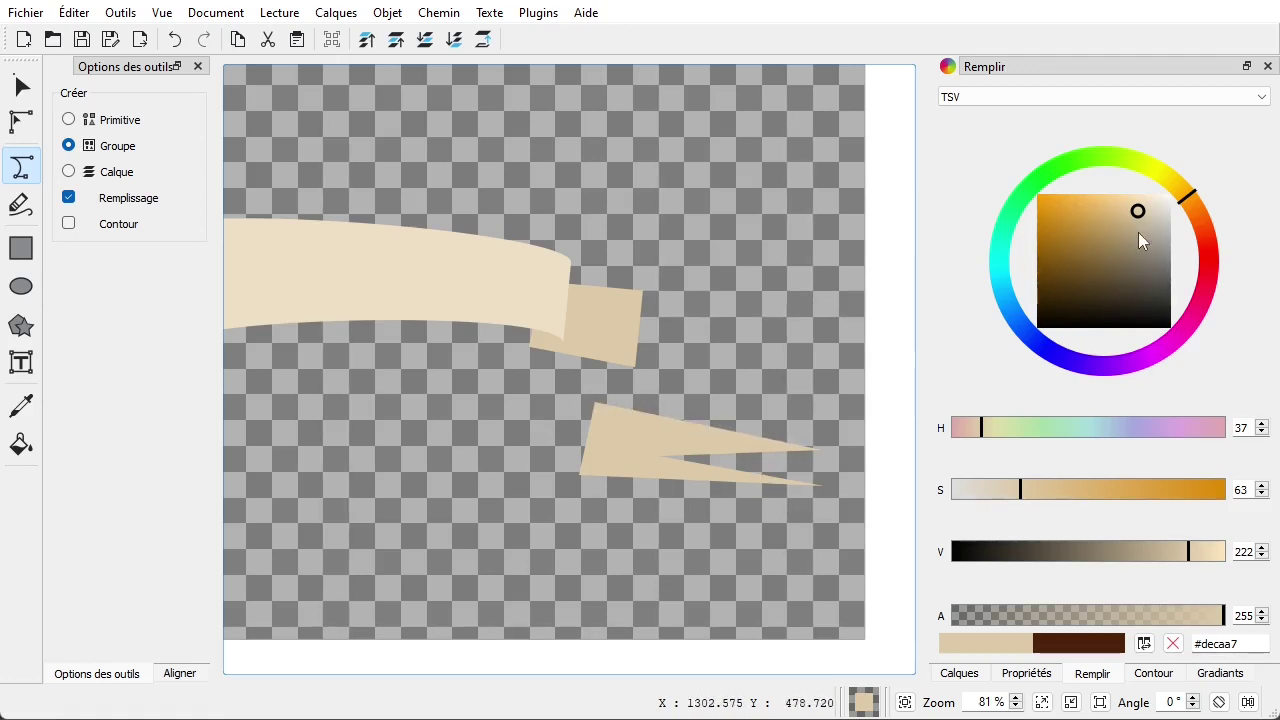
pyautogui.moveTo(1132, 210); pyautogui.dragTo(1130, 220)
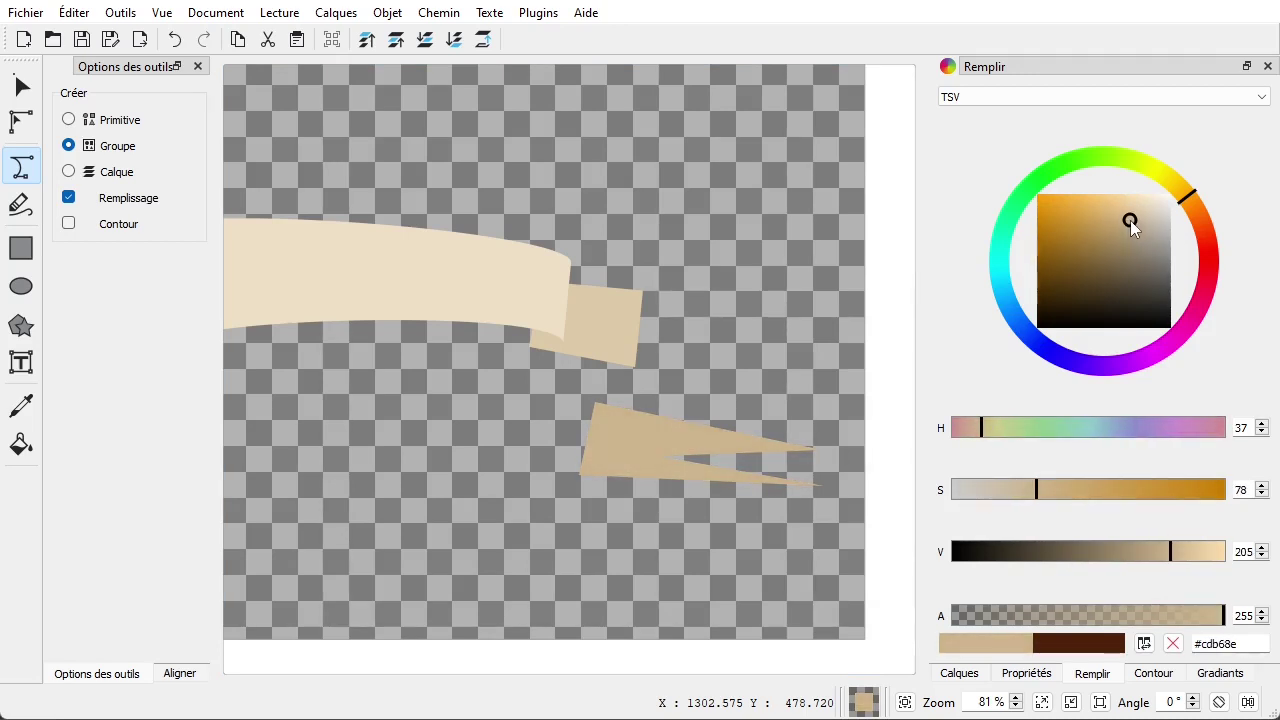
# Move the forked tail onto the folded piece's right end and lower it one level behind that piece
pyautogui.click(29, 88)
pyautogui.moveTo(638, 470); pyautogui.dragTo(644, 361)
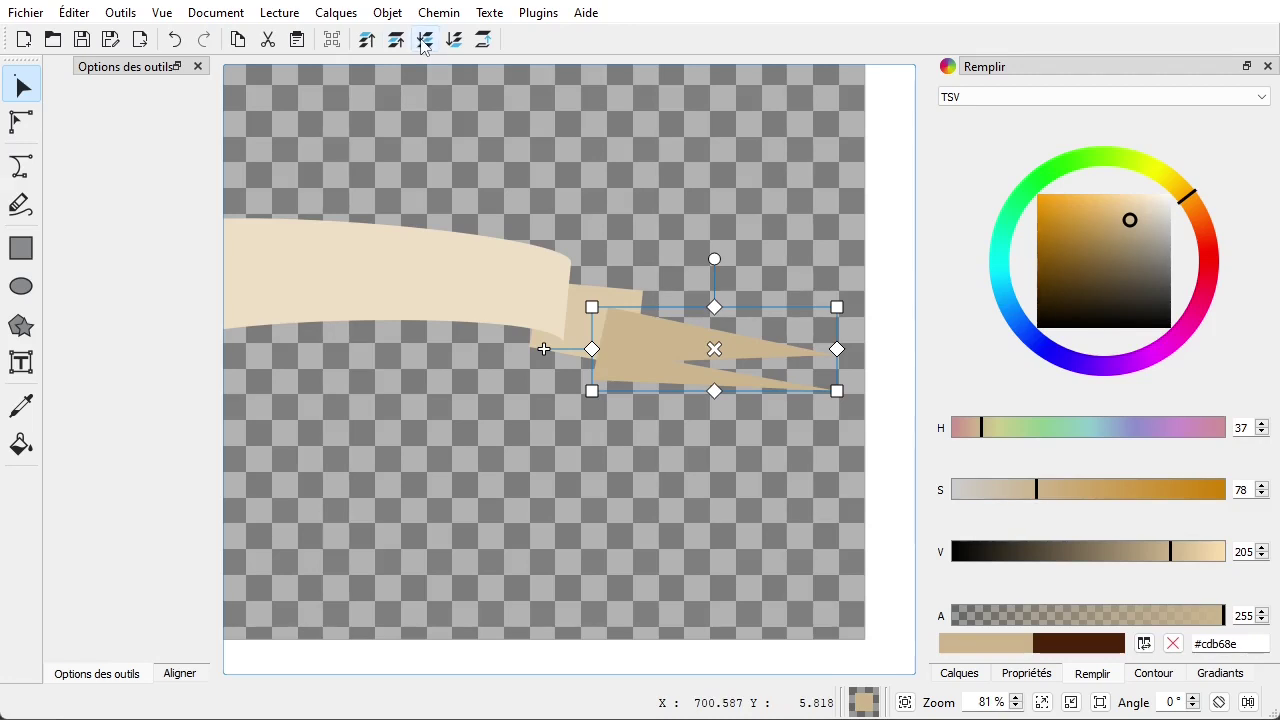
pyautogui.click(424, 42)
pyautogui.moveTo(662, 349); pyautogui.dragTo(664, 352)
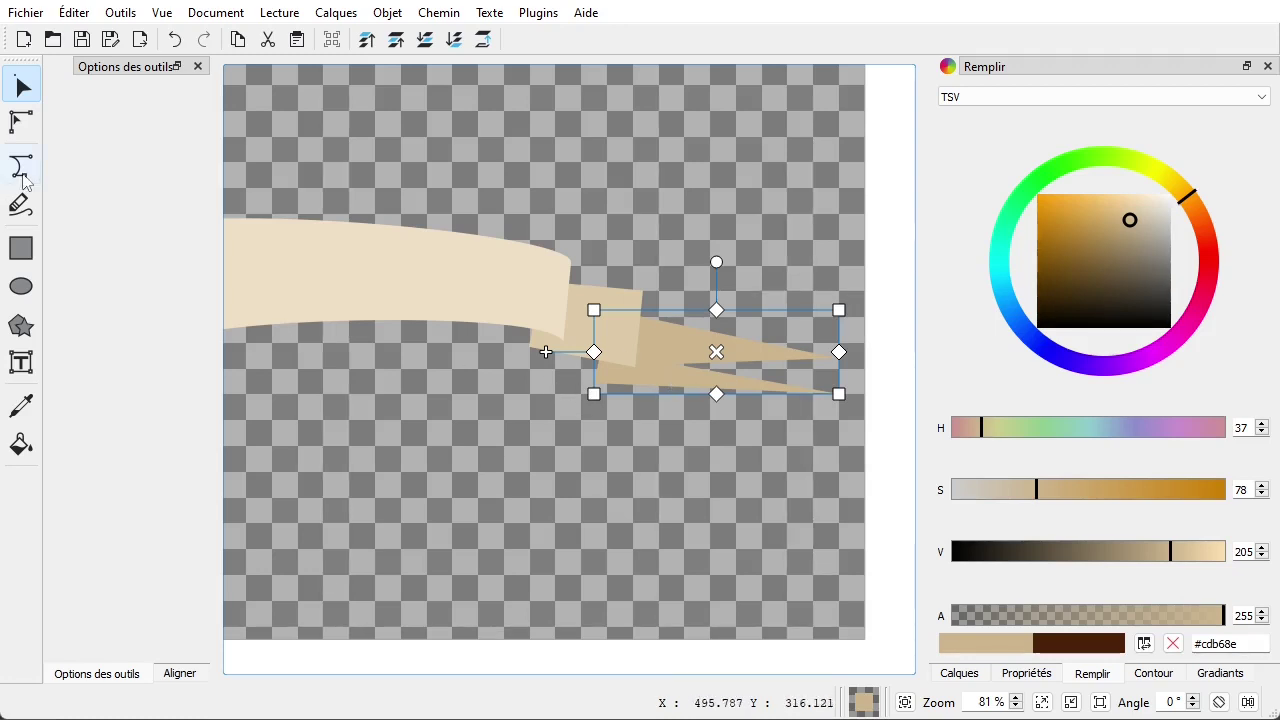
# Bend the folded piece's right edge and the forked tail's left edge slightly outward into curves
pyautogui.click(21, 122)
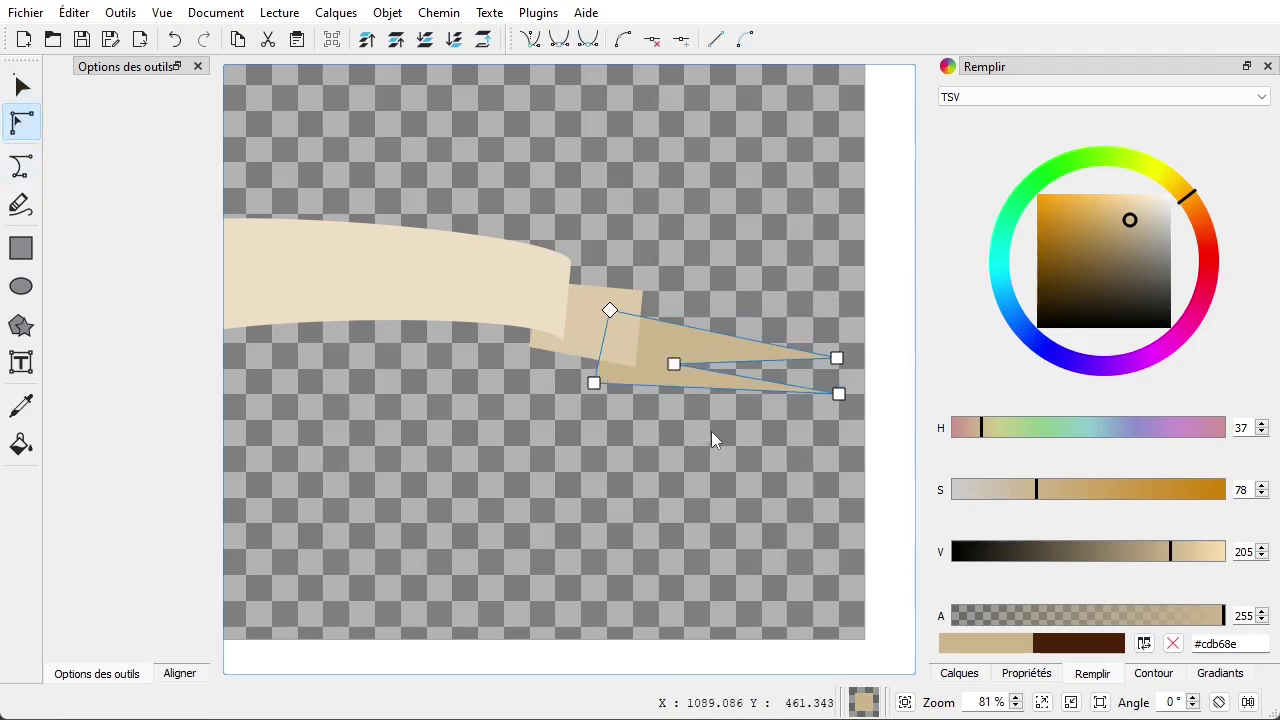
pyautogui.scroll(3, 676, 388)
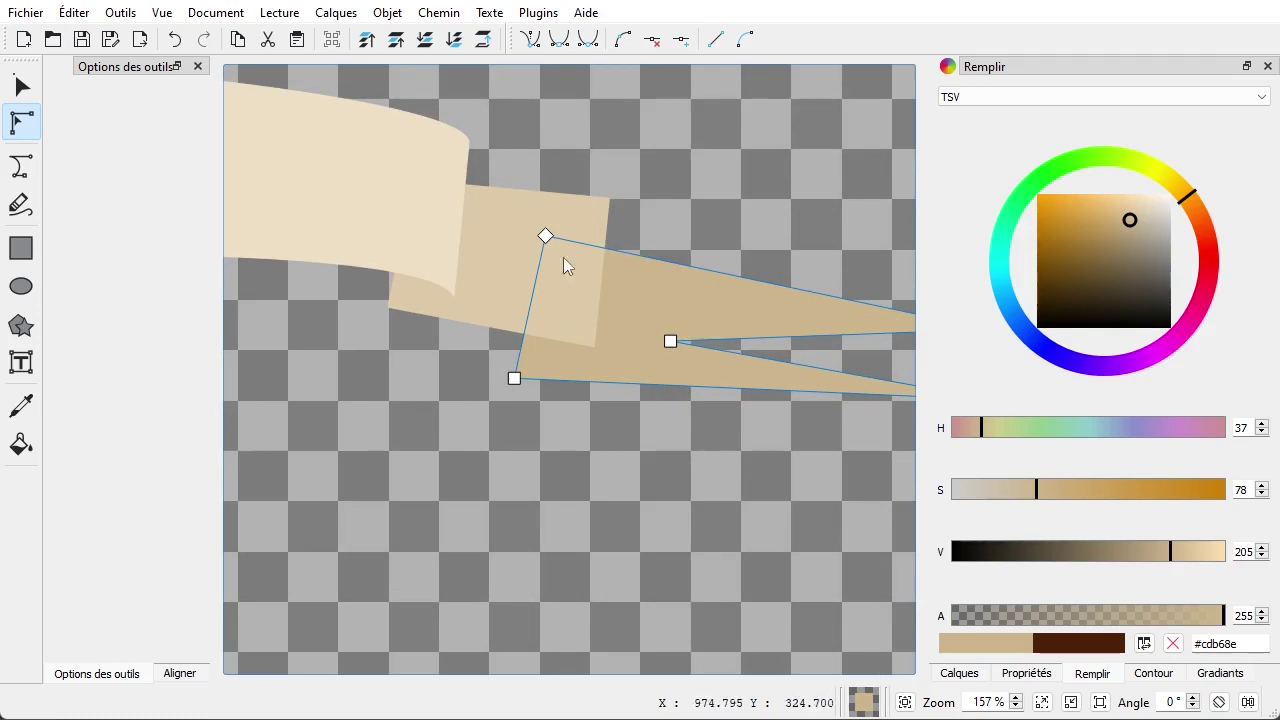
pyautogui.click(497, 186)
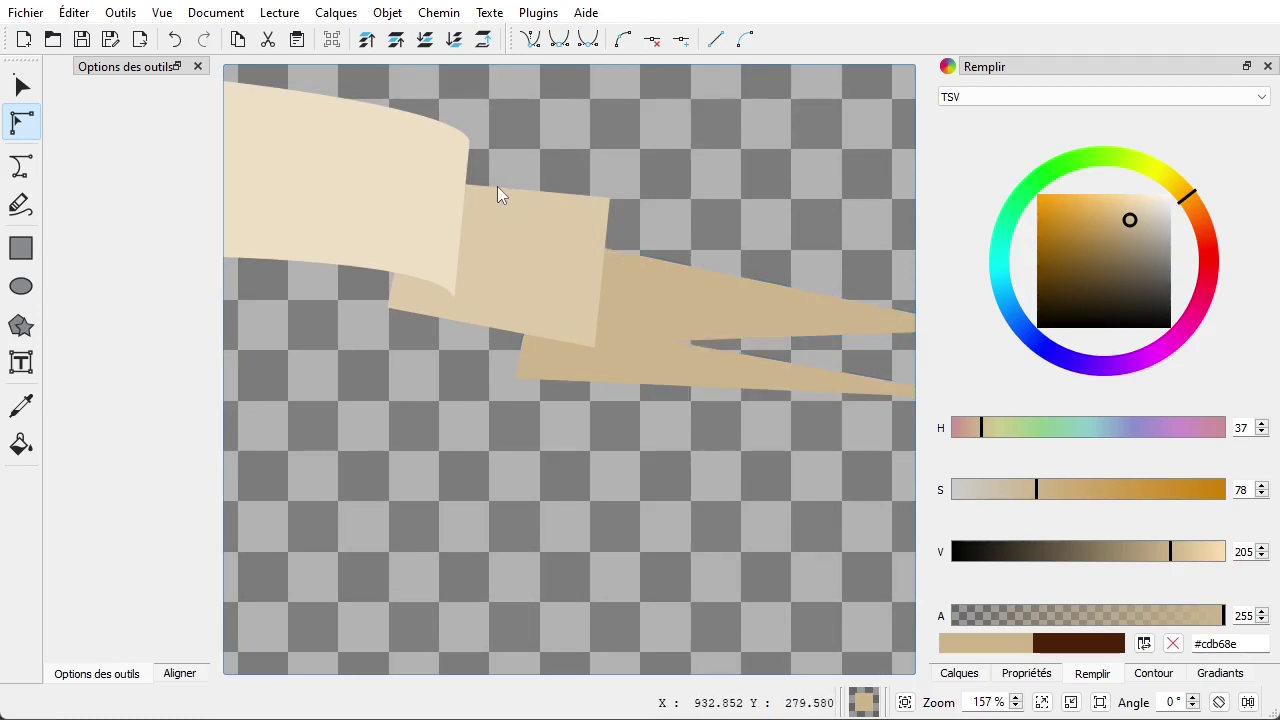
pyautogui.click(498, 192)
pyautogui.moveTo(603, 263); pyautogui.dragTo(613, 271)
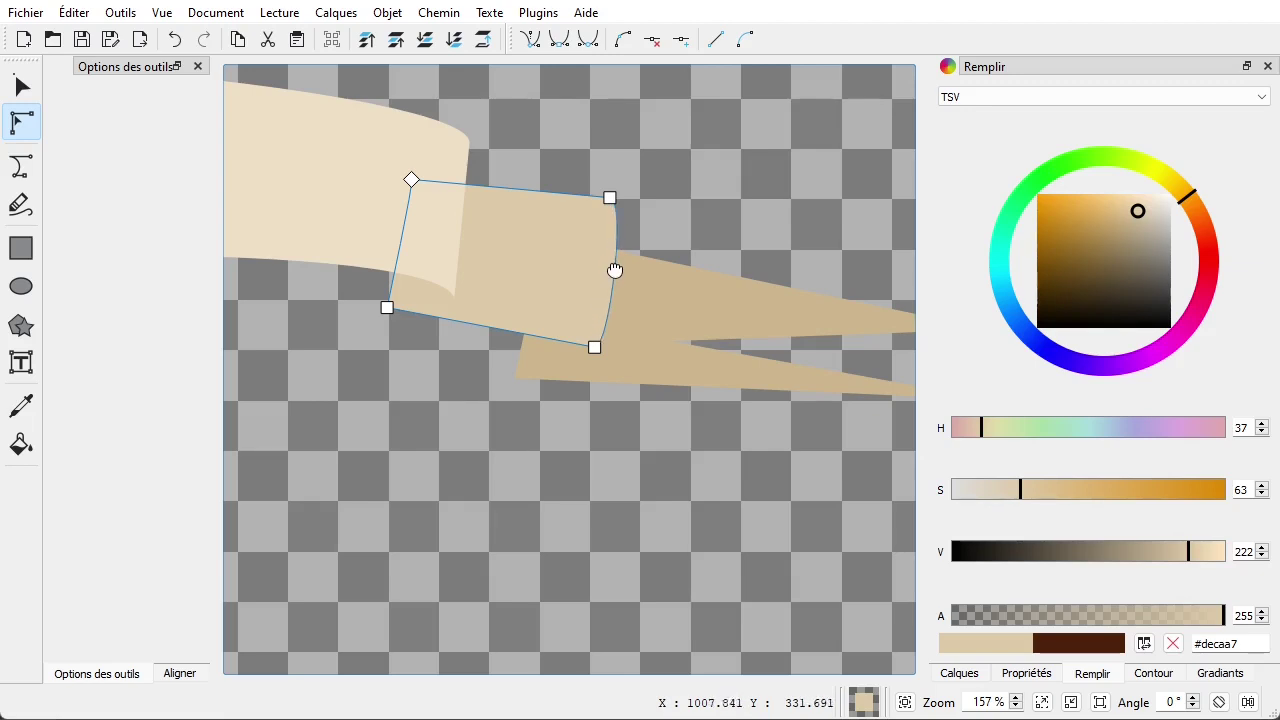
pyautogui.click(689, 293)
pyautogui.moveTo(529, 309); pyautogui.dragTo(540, 310)
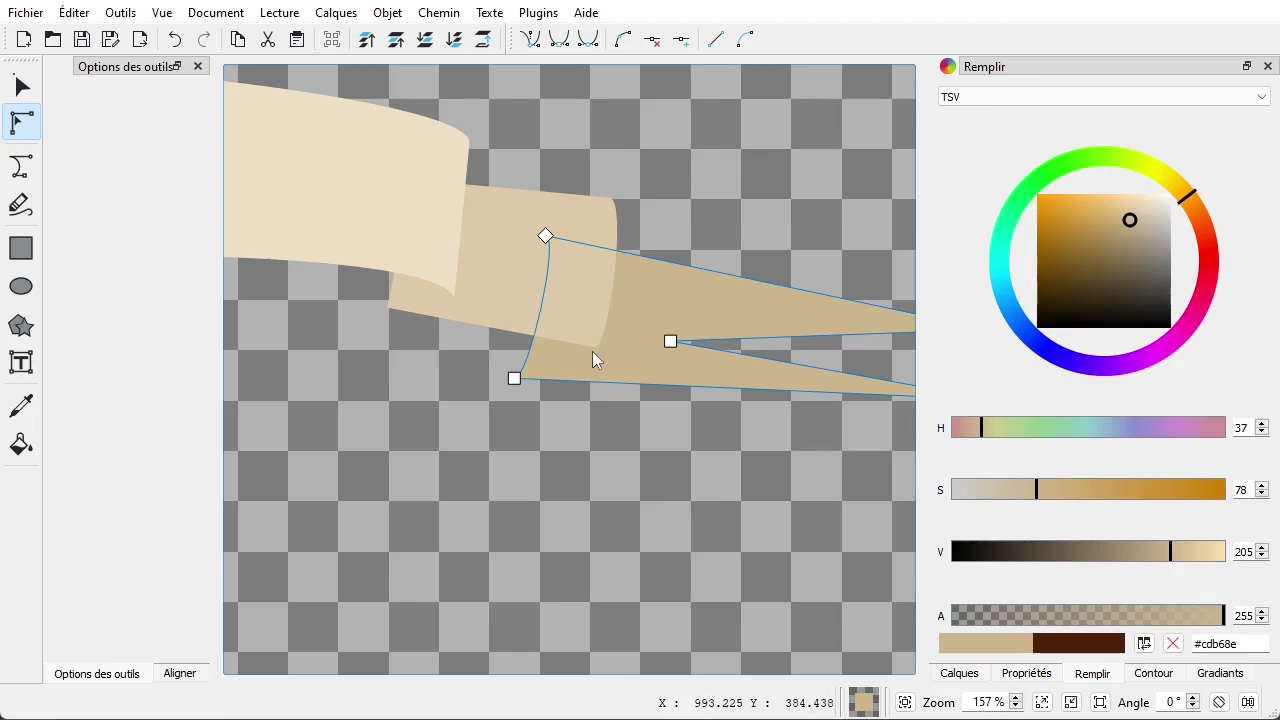
# Curve the edges of the tail's upper point and convert all the tail's nodes to cusp nodes
pyautogui.moveTo(713, 442); pyautogui.dragTo(584, 451)
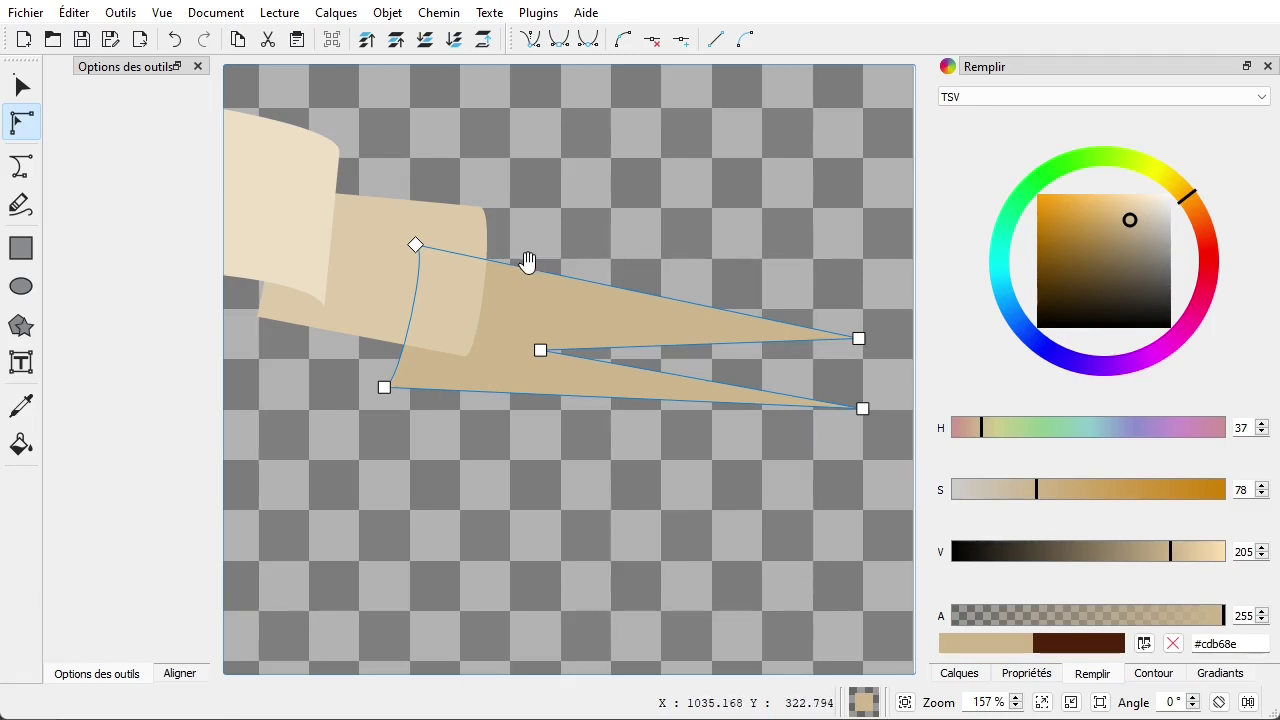
pyautogui.moveTo(528, 265); pyautogui.dragTo(535, 290)
pyautogui.moveTo(704, 344); pyautogui.dragTo(650, 346)
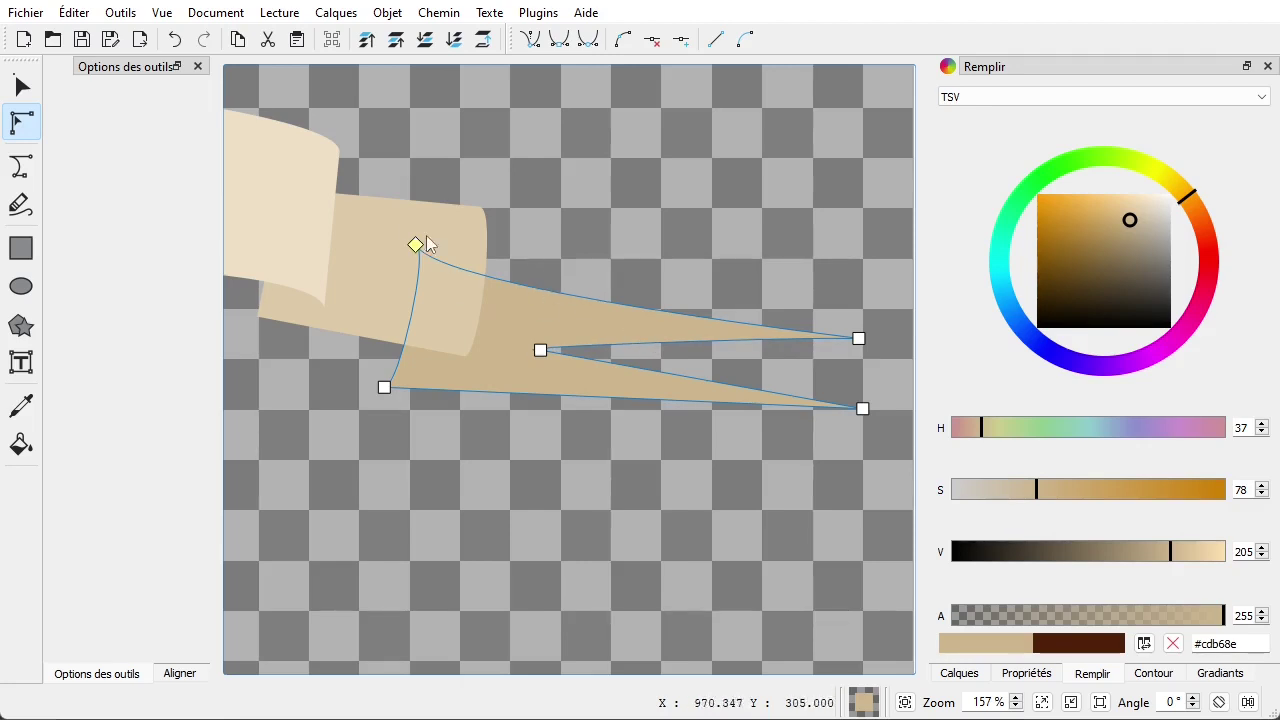
pyautogui.moveTo(371, 175); pyautogui.dragTo(890, 470)
pyautogui.click(531, 40)
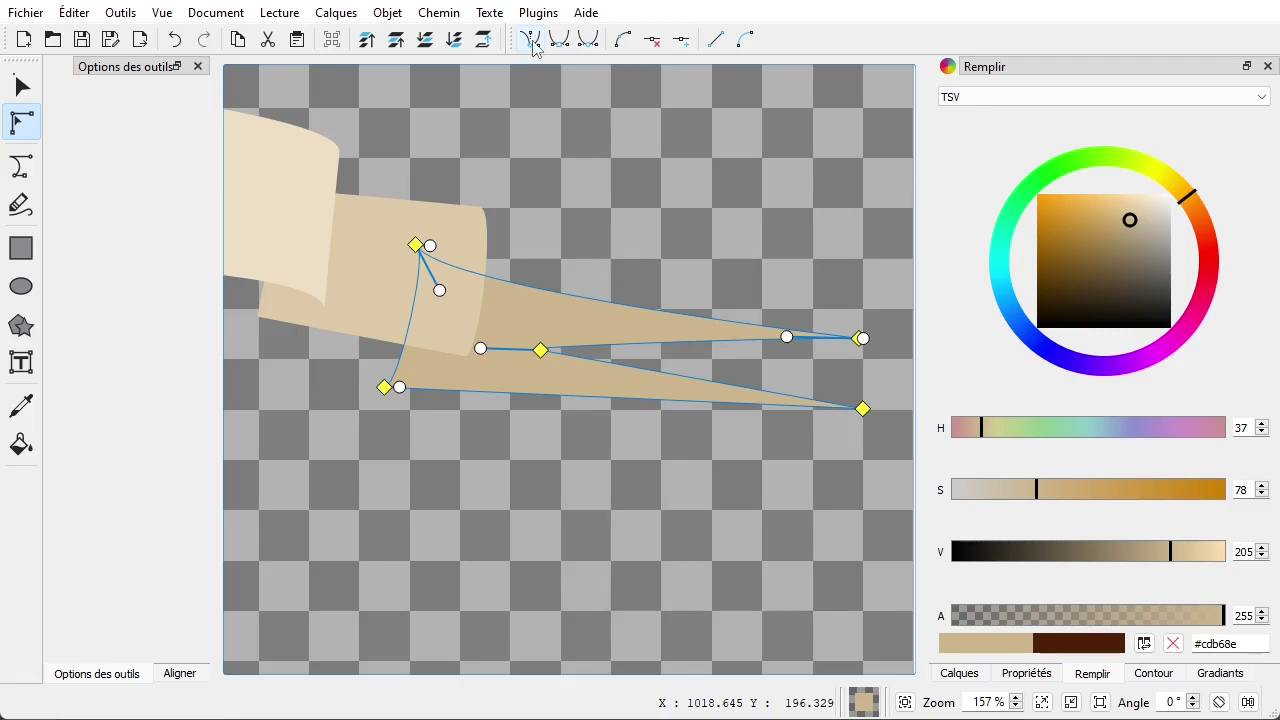
pyautogui.click(615, 186)
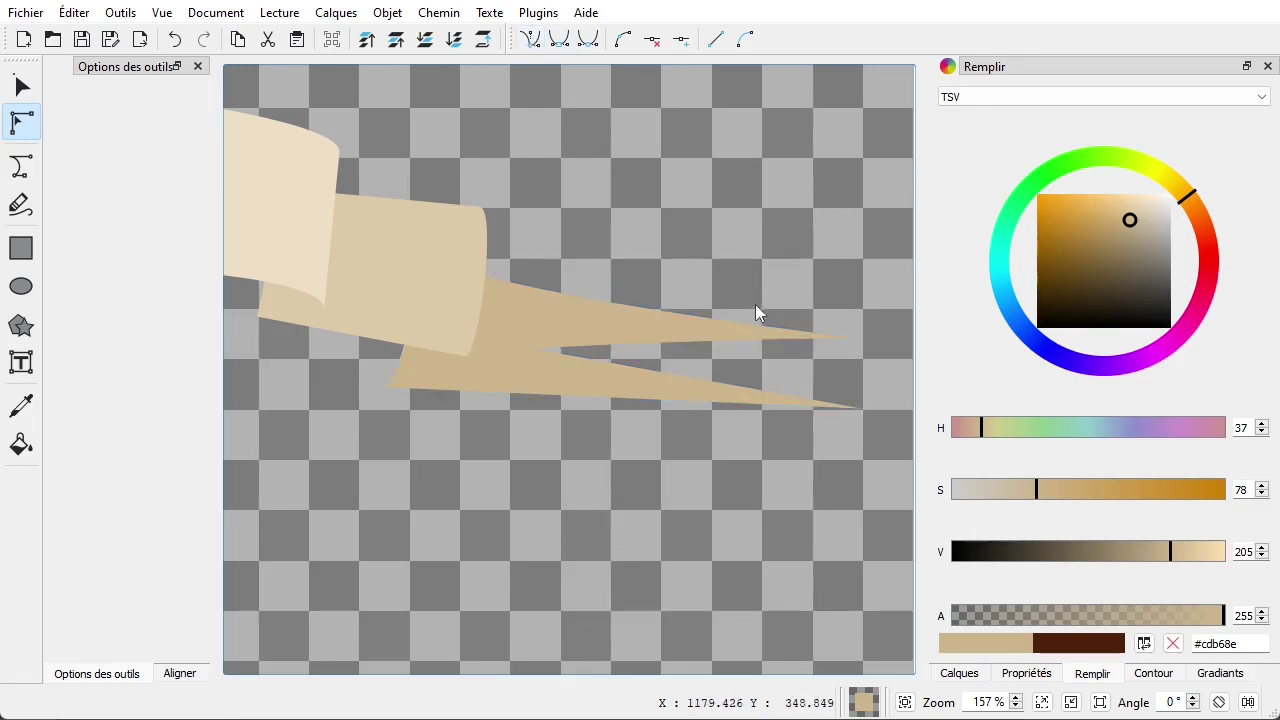
# Bend the inner and lower edges of the tail's two points downward into gentle curves and deselect the tail
pyautogui.click(640, 337)
pyautogui.moveTo(700, 337); pyautogui.dragTo(731, 350)
pyautogui.moveTo(657, 368); pyautogui.dragTo(633, 418)
pyautogui.click(634, 487)
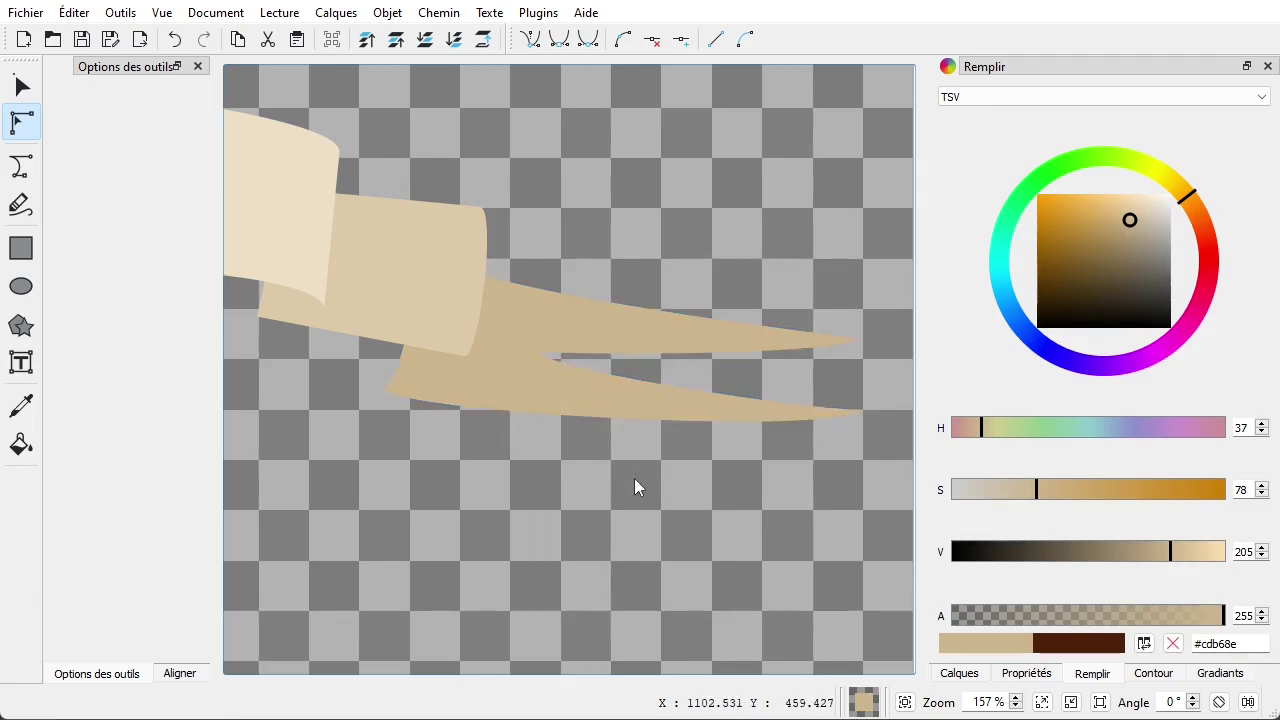
# Shift the forked tail slightly up and outward behind the folded piece, and deselect it
pyautogui.moveTo(359, 346); pyautogui.dragTo(522, 357)
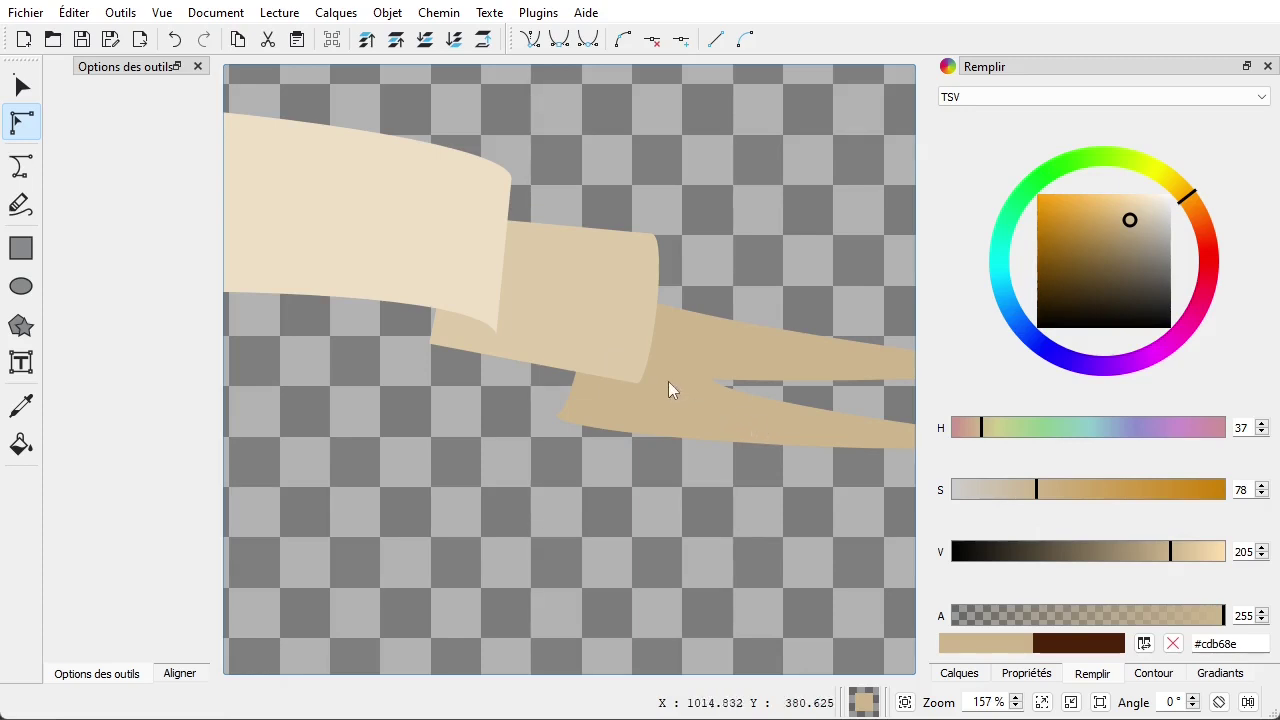
pyautogui.click(22, 87)
pyautogui.click(740, 433)
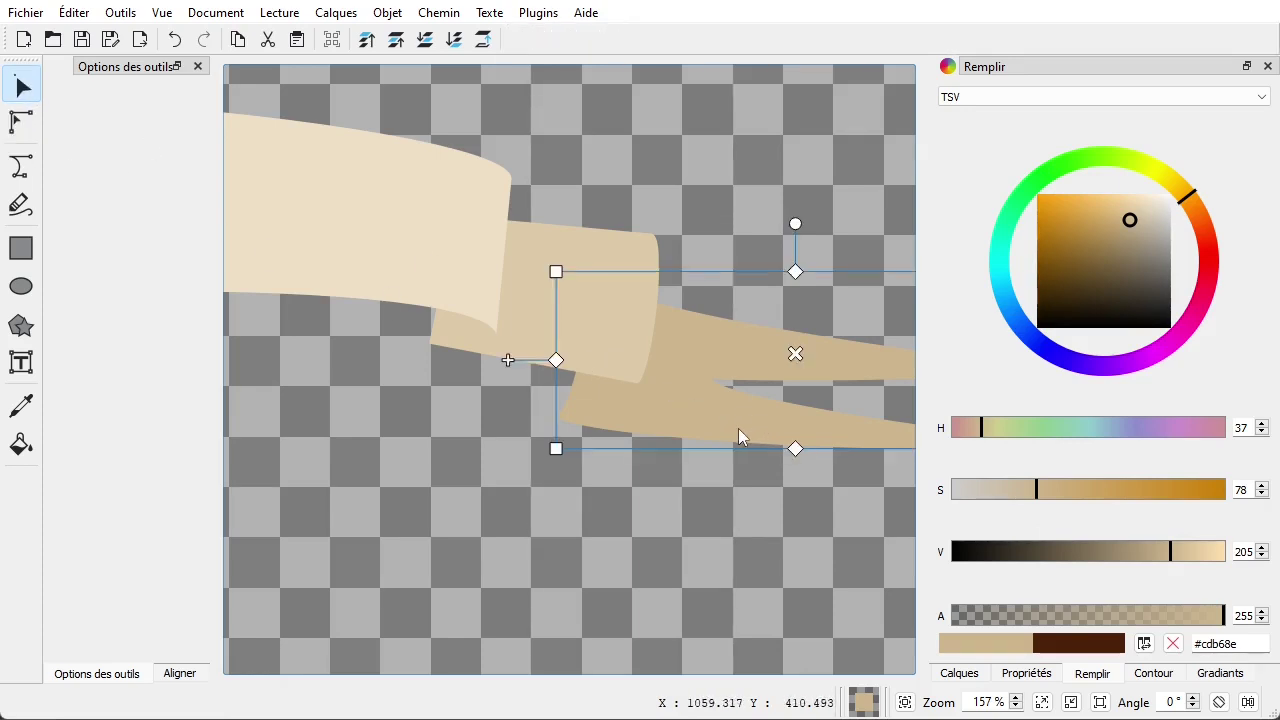
pyautogui.moveTo(687, 417); pyautogui.dragTo(698, 399)
pyautogui.click(678, 481)
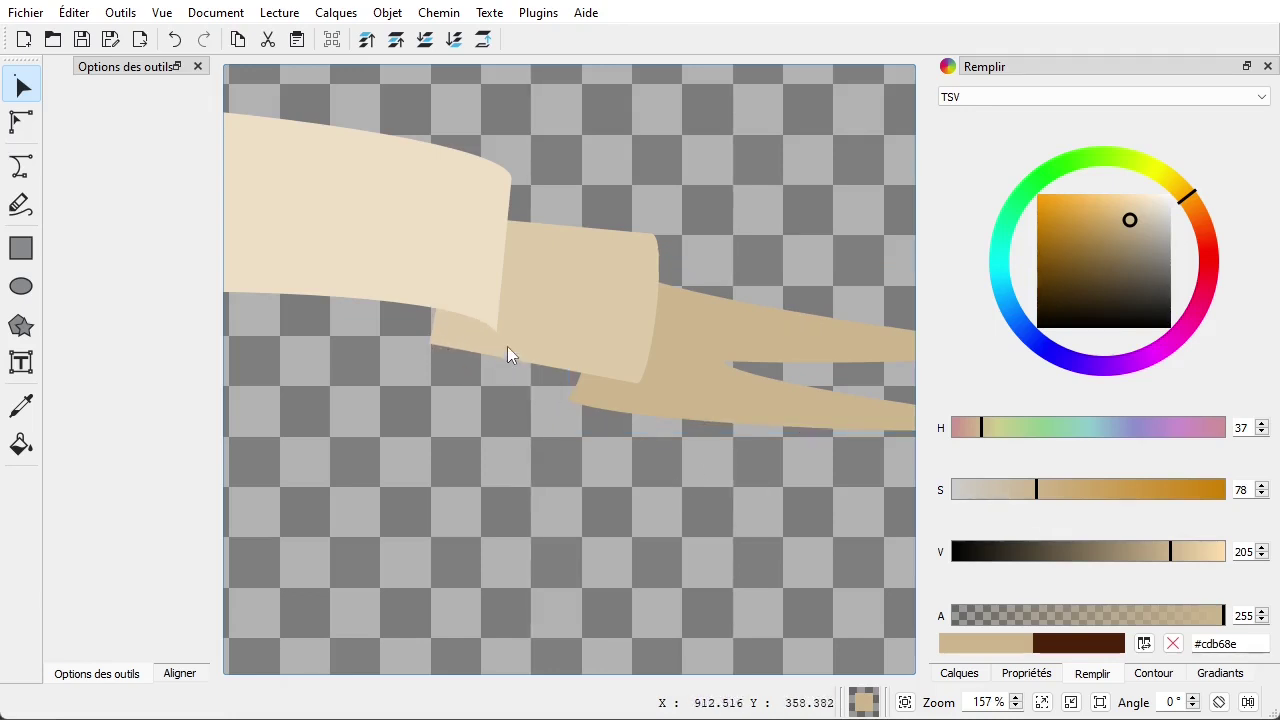
pyautogui.keyDown('ctrl'); pyautogui.scroll(2, 419, 413); pyautogui.keyUp('ctrl')
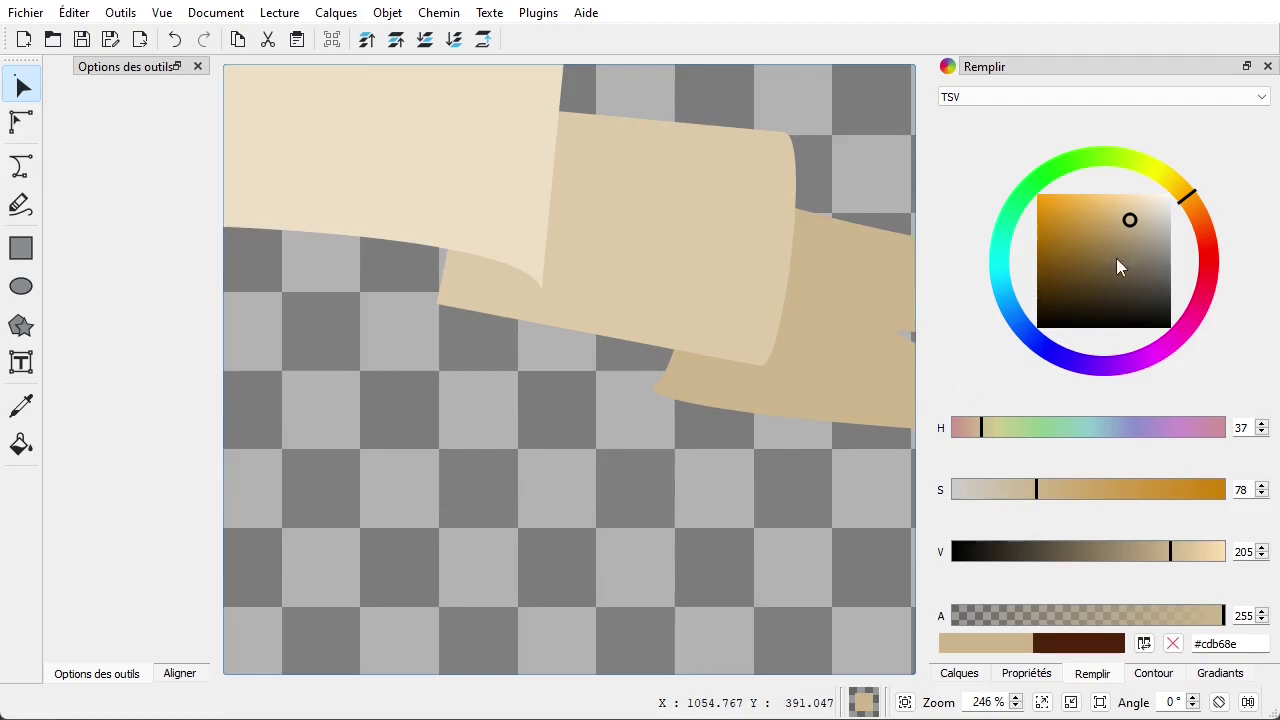
# Draw a closed grey-brown #8f887b triangle from the folded piece's lower-left corner to the main banner's lower-right corner, peaking over the banner
pyautogui.moveTo(1140, 236); pyautogui.dragTo(1153, 253)
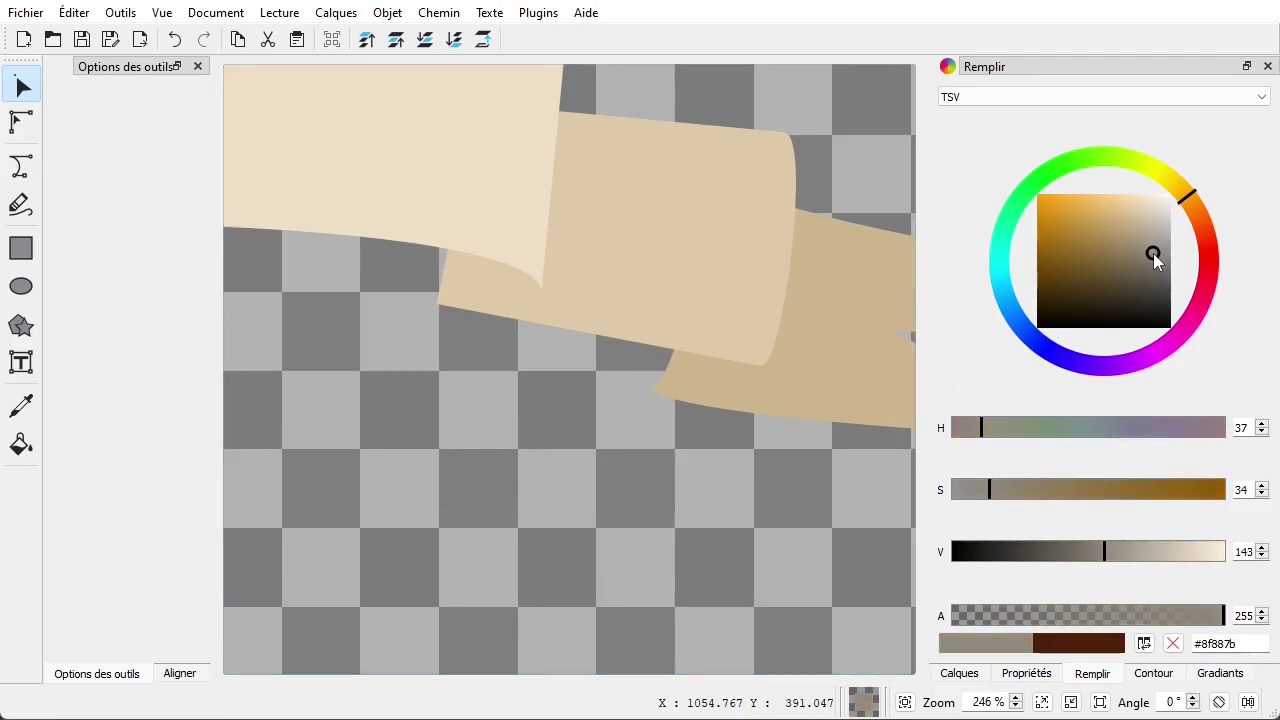
pyautogui.click(22, 174)
pyautogui.keyDown('ctrl'); pyautogui.scroll(3, 509, 330); pyautogui.keyUp('ctrl')
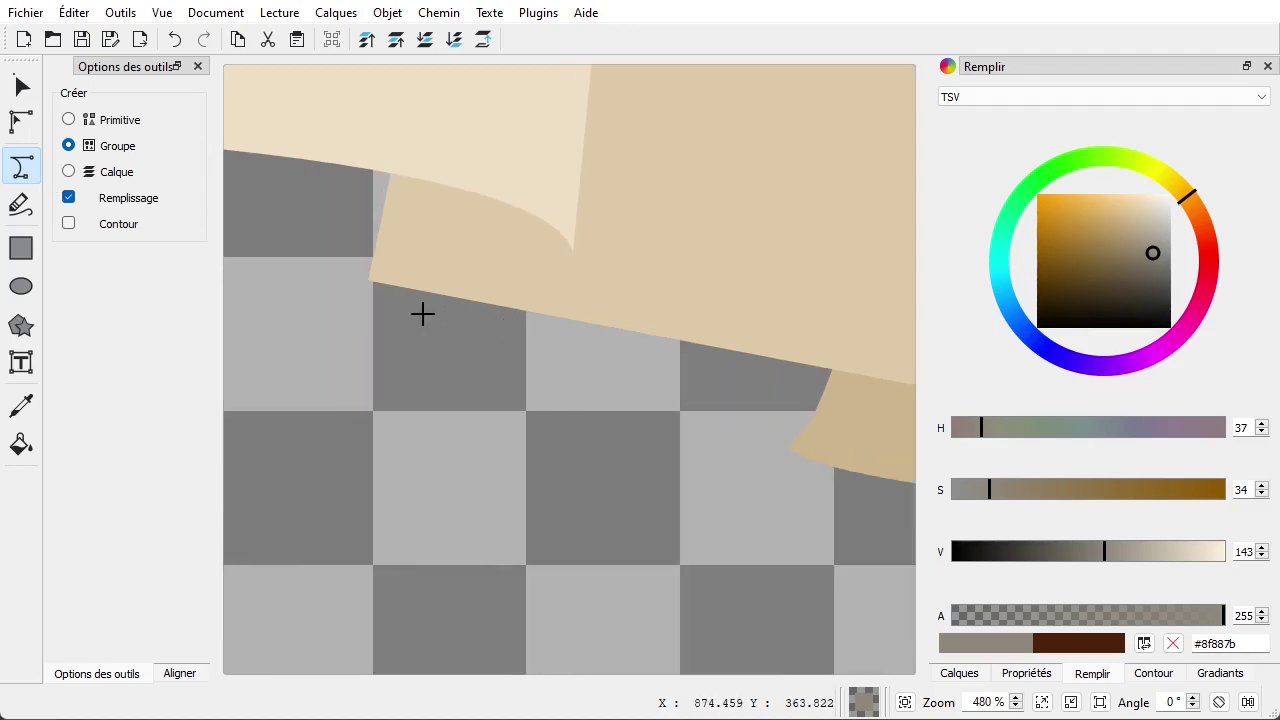
pyautogui.click(369, 280)
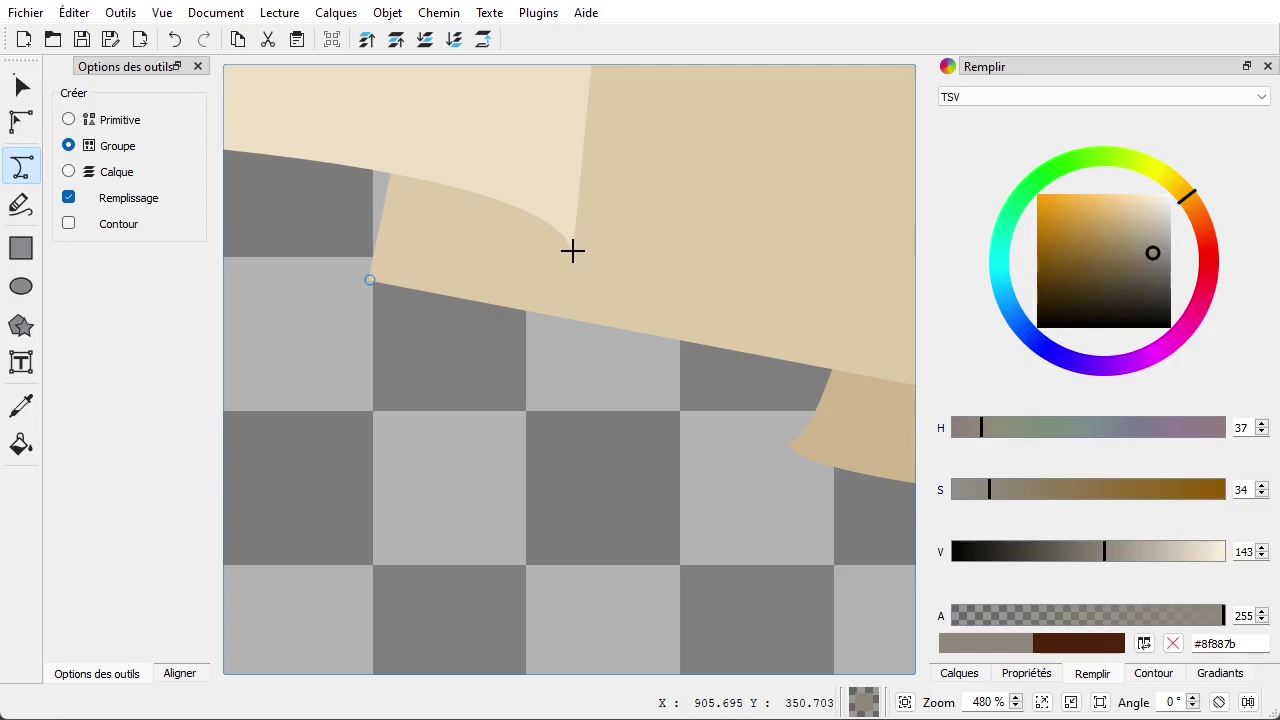
pyautogui.click(572, 248)
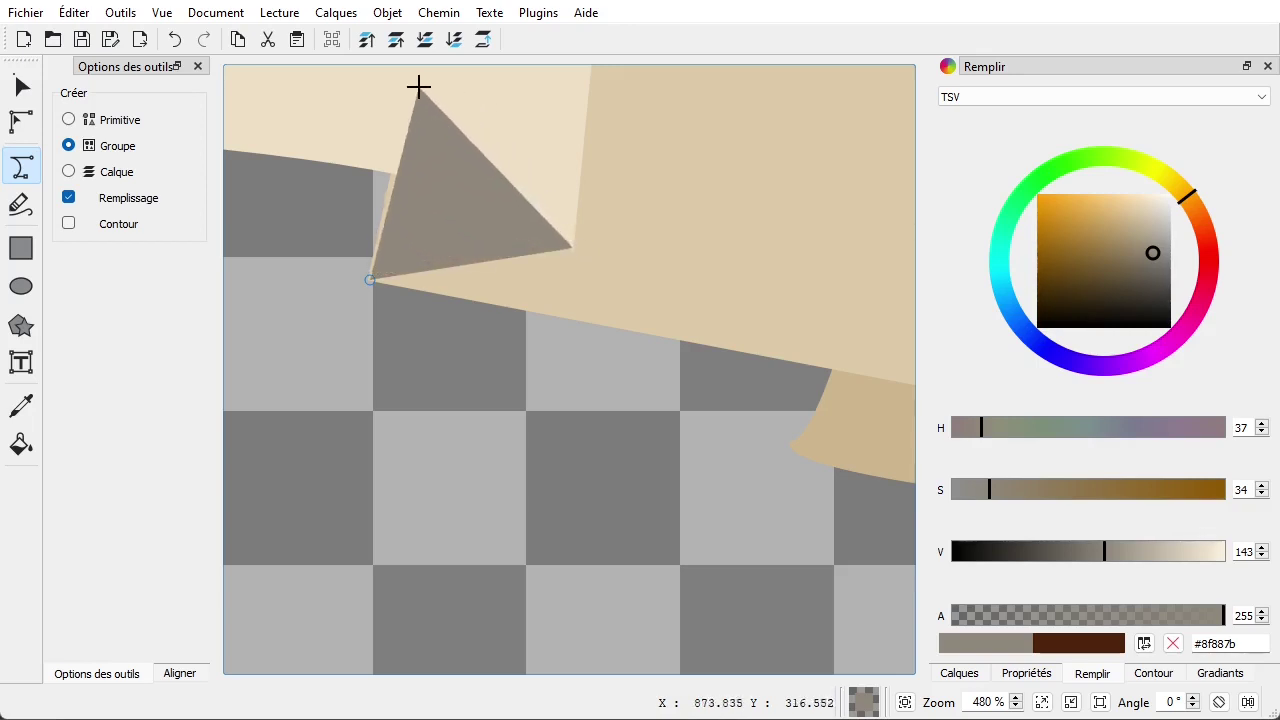
pyautogui.click(375, 72)
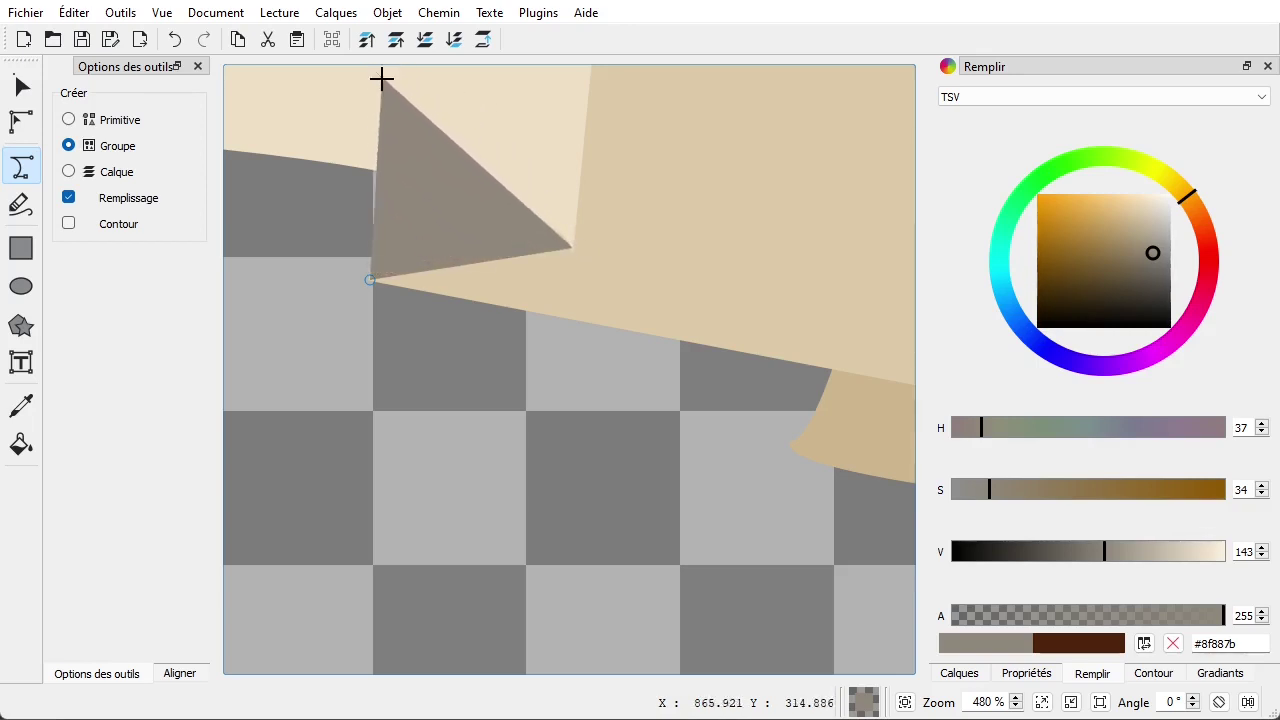
pyautogui.click(369, 280)
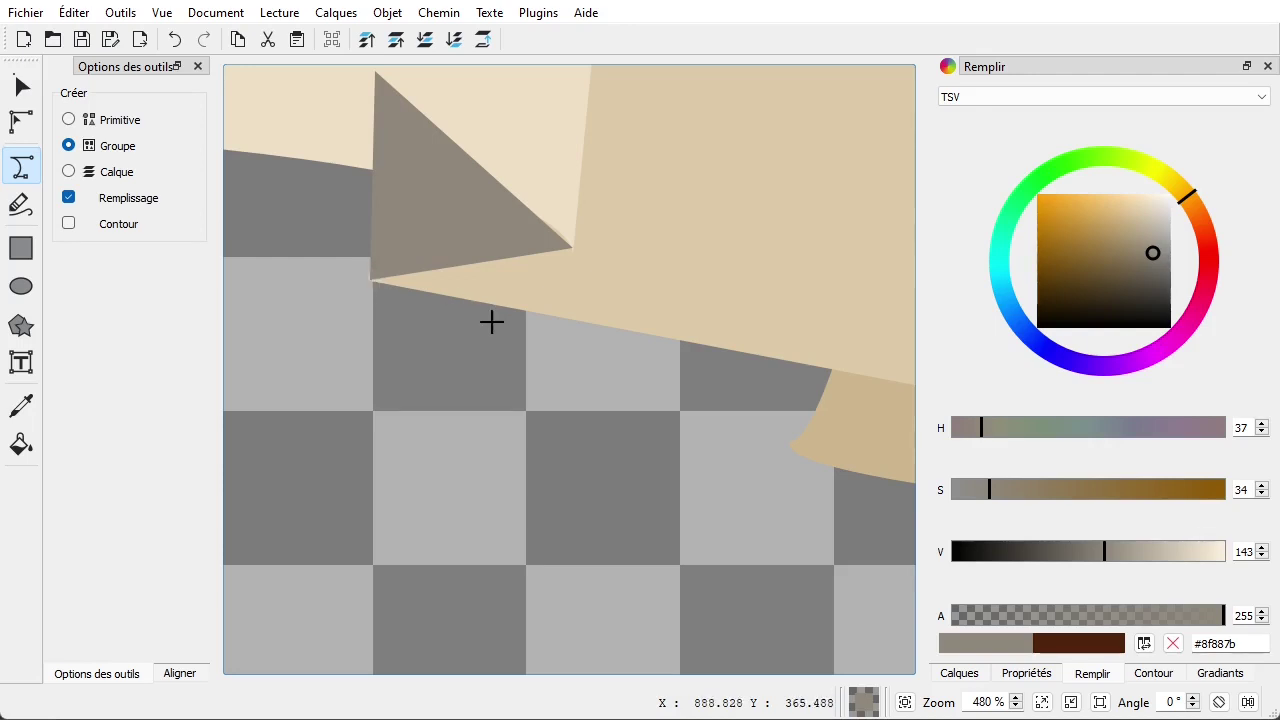
# Lower the grey-brown triangle one level so it sits behind the main banner, and deselect it
pyautogui.click(22, 87)
pyautogui.scroll(4, 517, 388)
pyautogui.hscroll(-2, 517, 388)
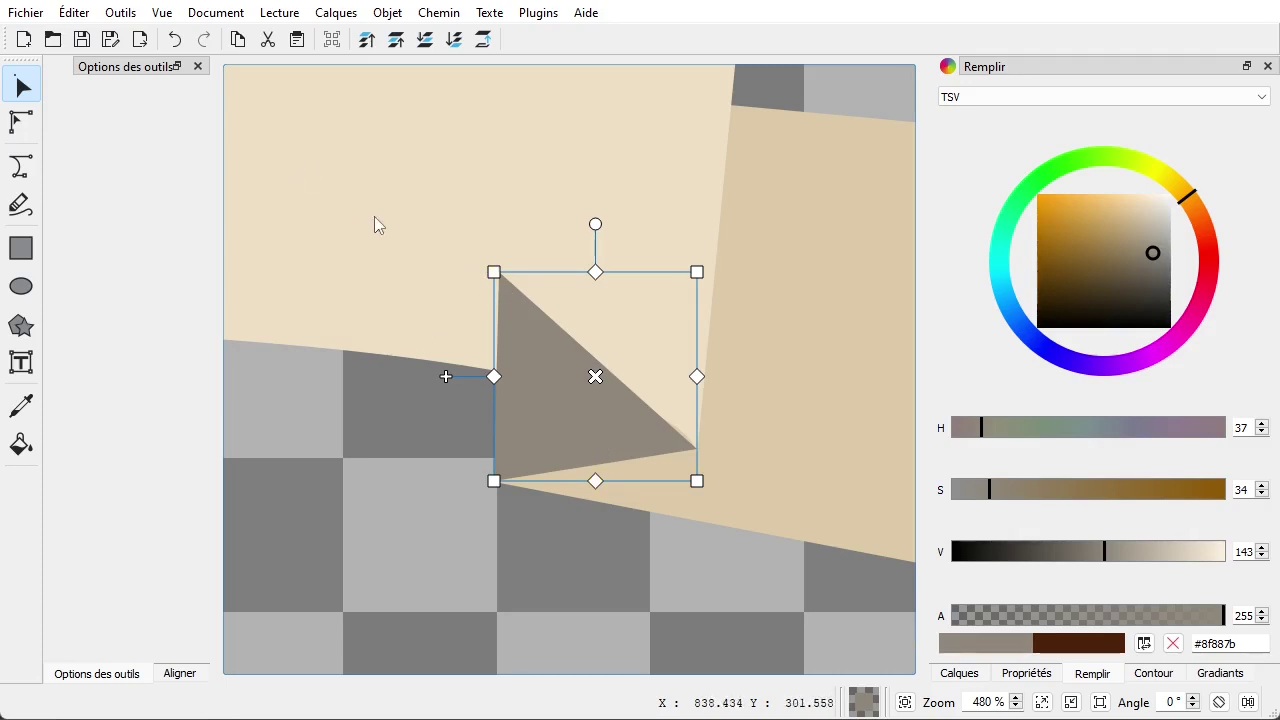
pyautogui.scroll(-3, 334, 510)
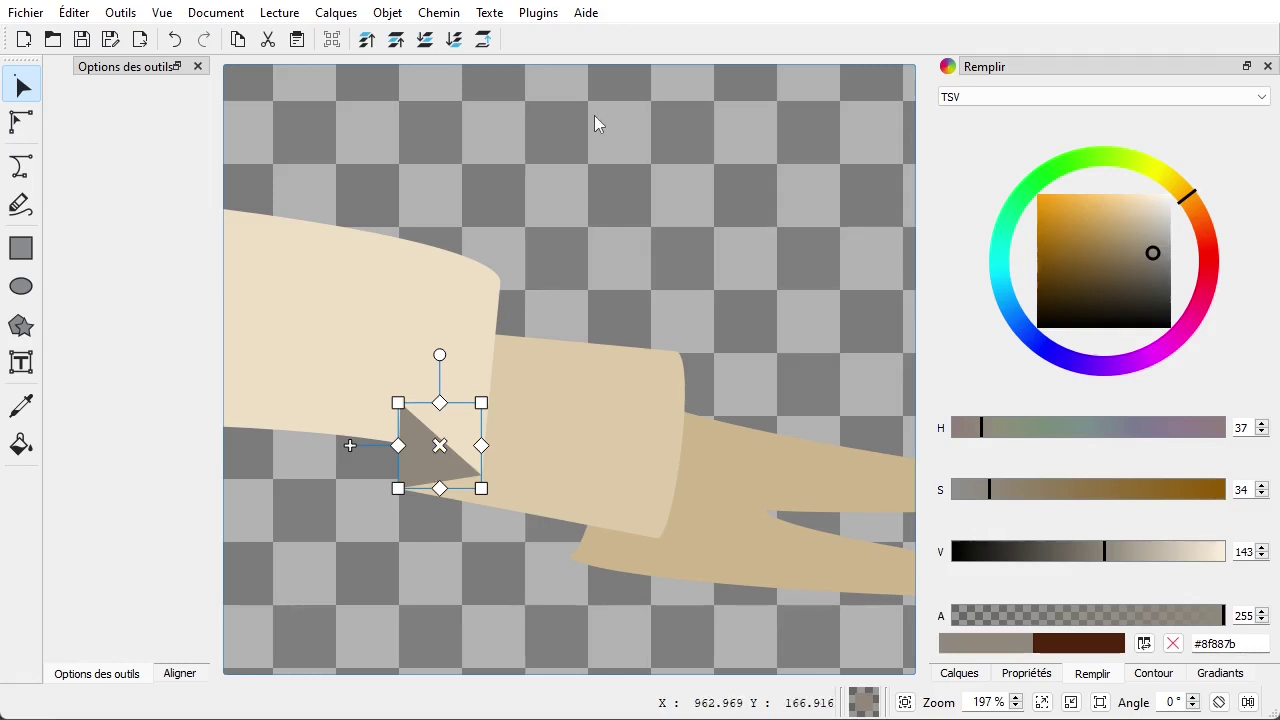
pyautogui.click(426, 42)
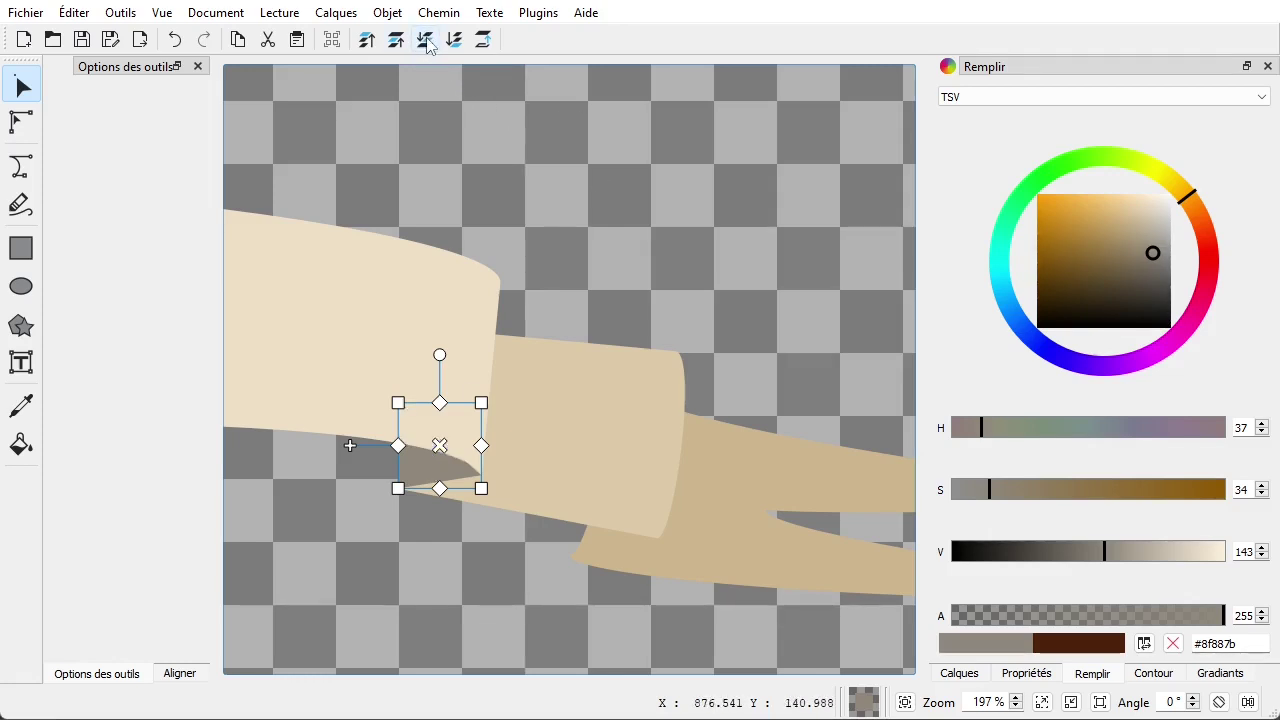
pyautogui.click(343, 567)
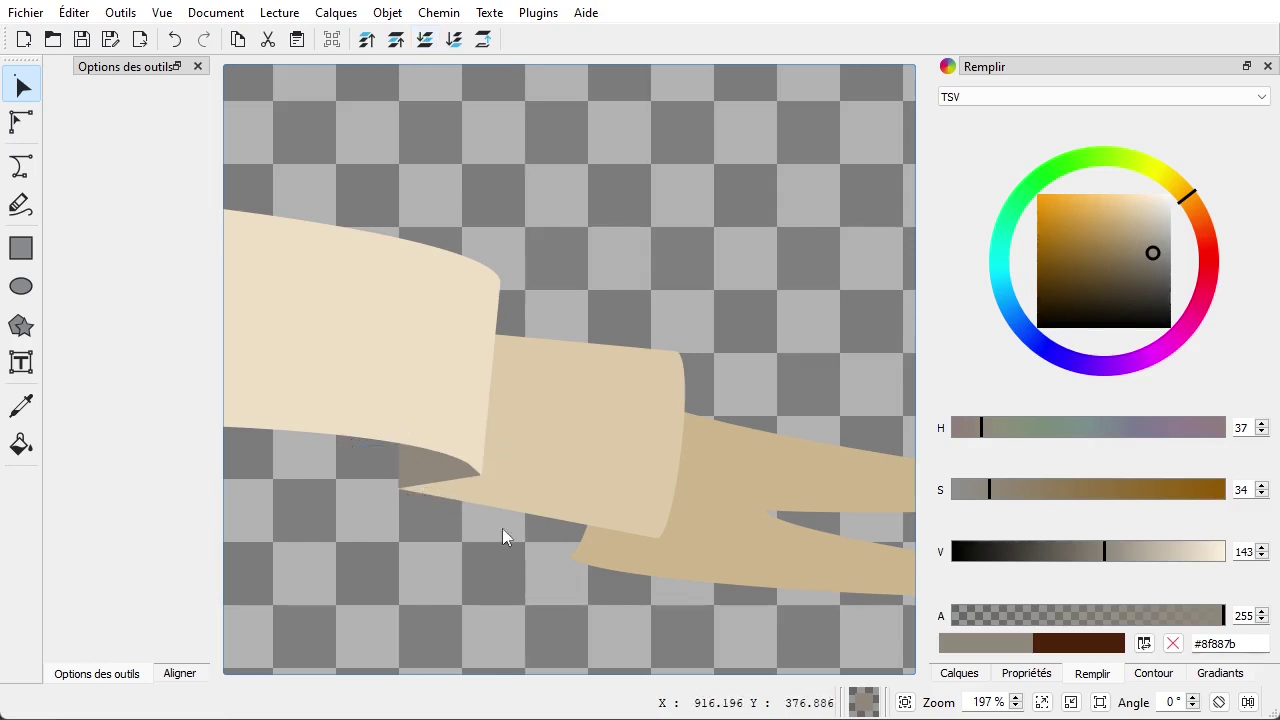
# Draw a second grey-brown triangle from the tail's lower-left tip to the folded piece's lower-right corner, peaking over the folded piece
pyautogui.scroll(2, 596, 563)
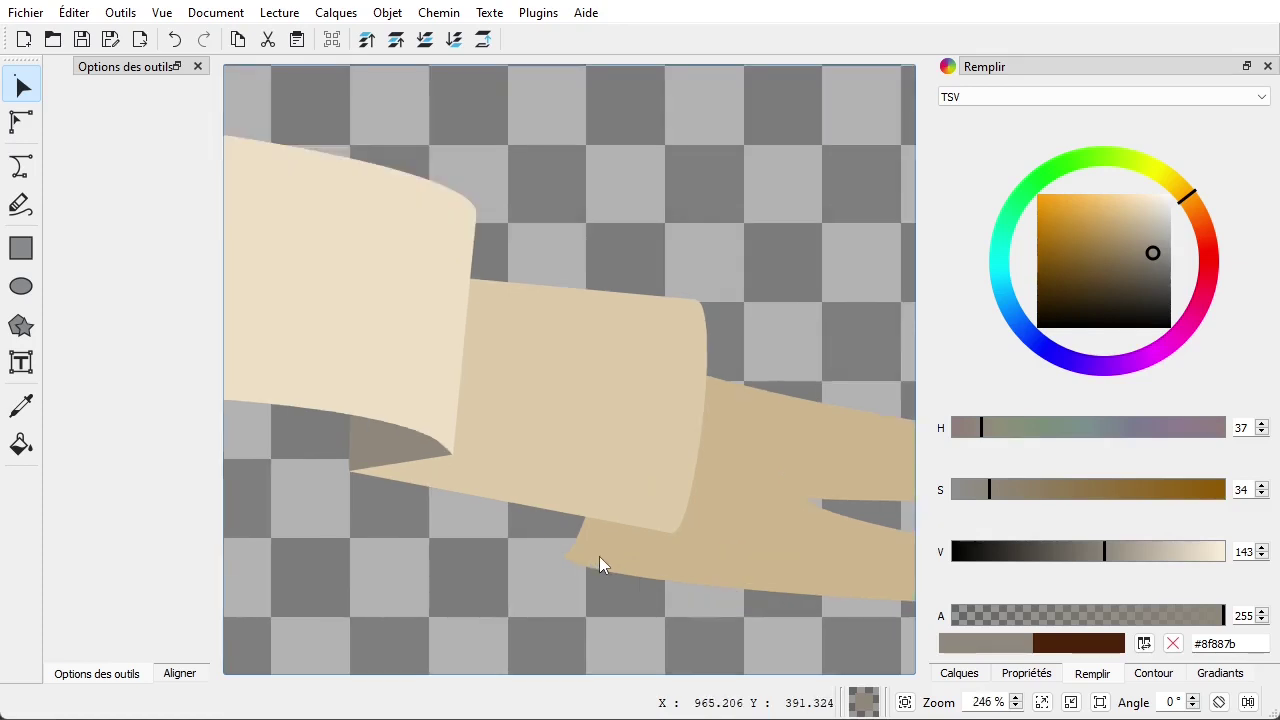
pyautogui.moveTo(511, 546); pyautogui.dragTo(363, 461)
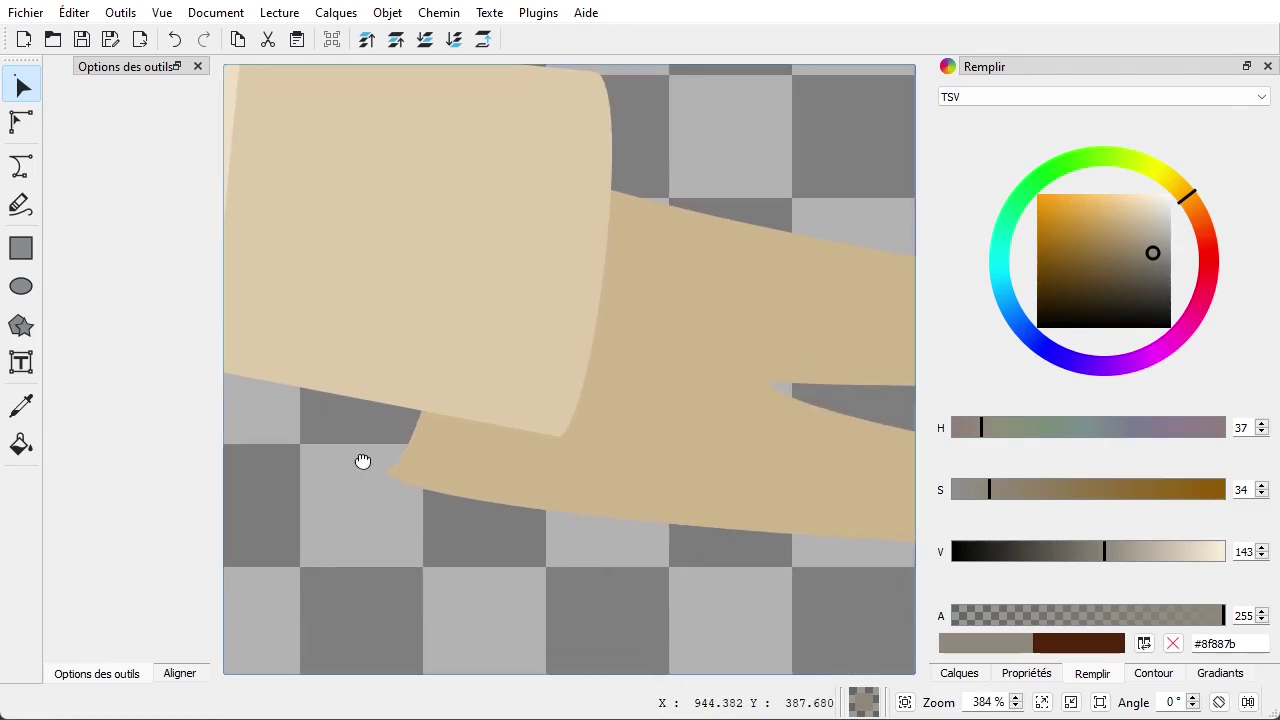
pyautogui.click(21, 168)
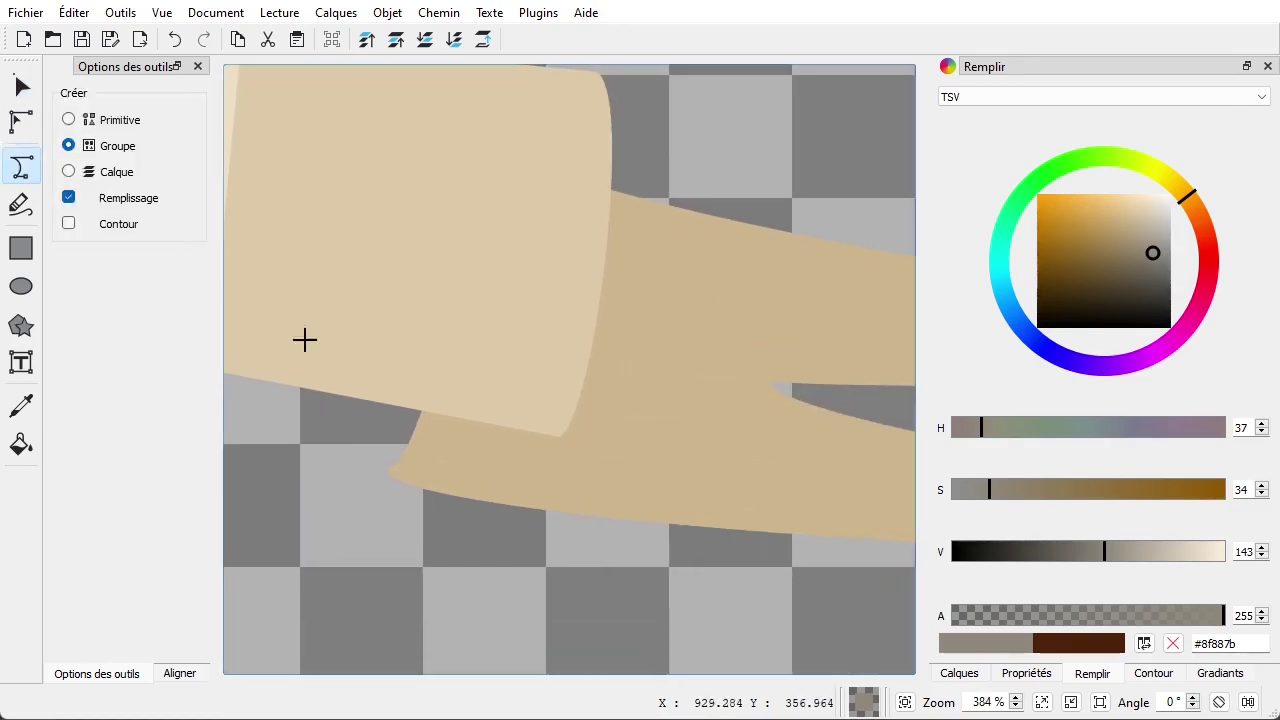
pyautogui.click(387, 470)
pyautogui.click(561, 433)
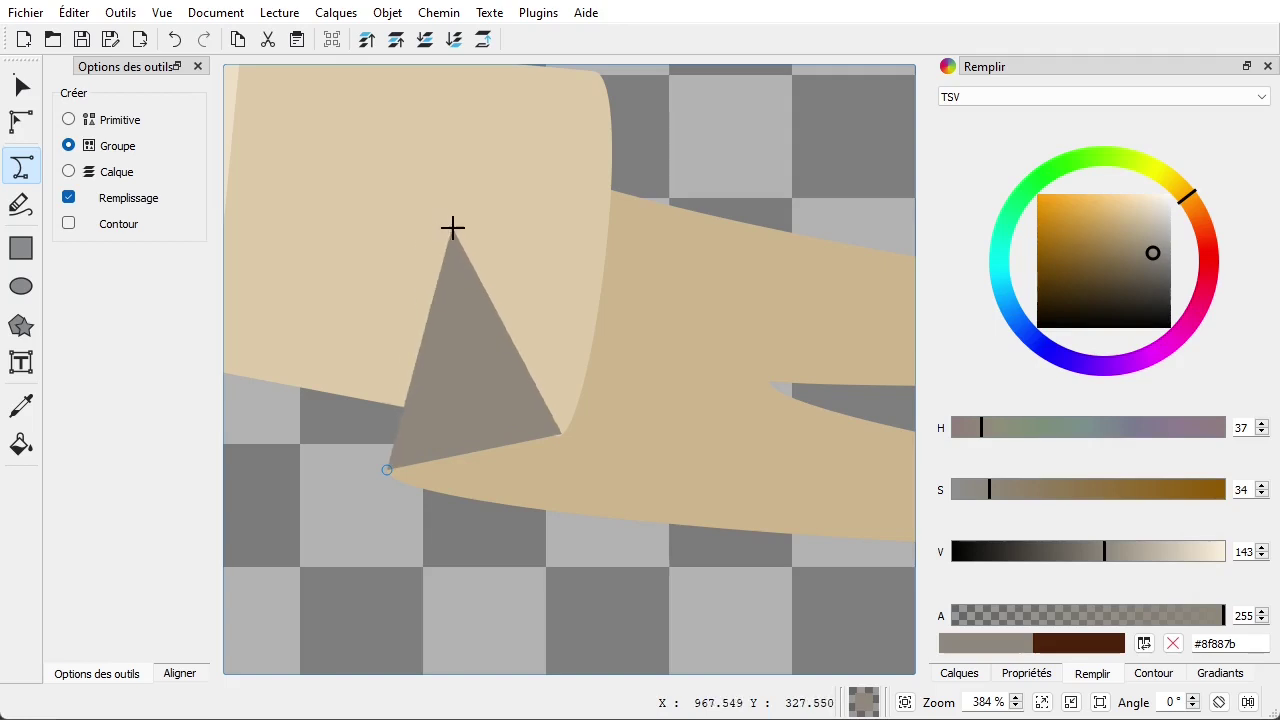
pyautogui.click(447, 227)
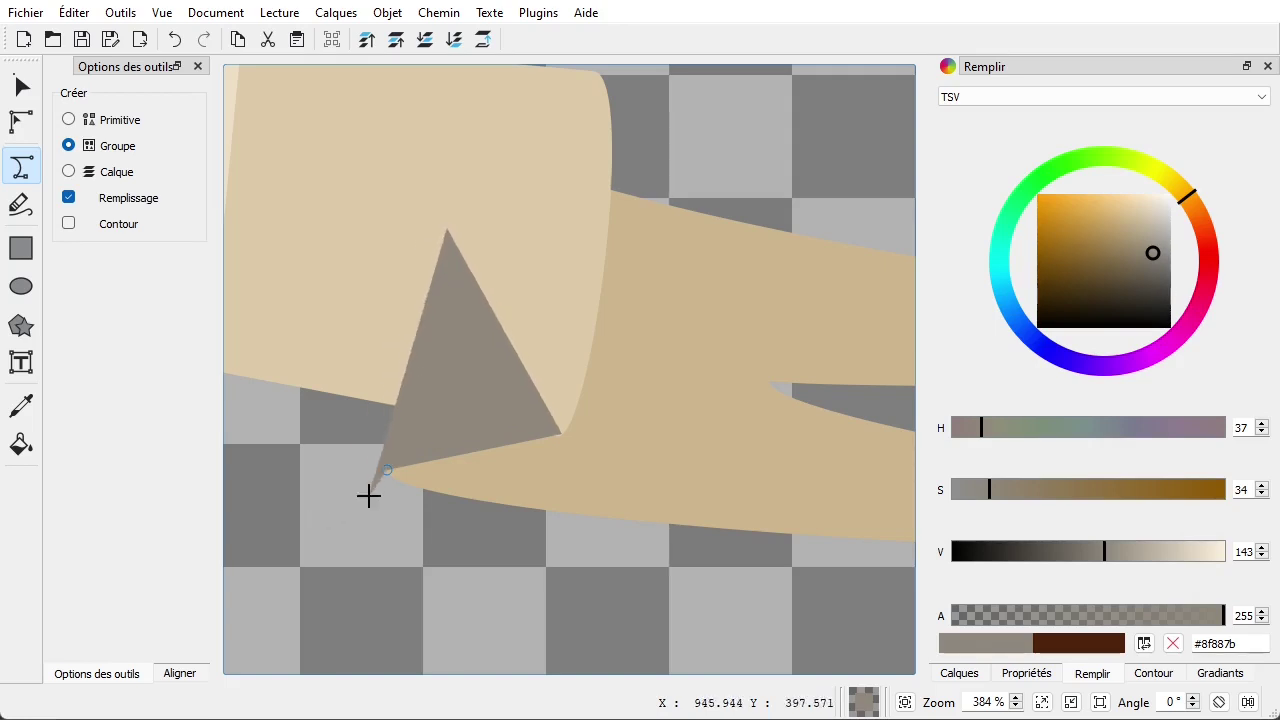
pyautogui.click(390, 470)
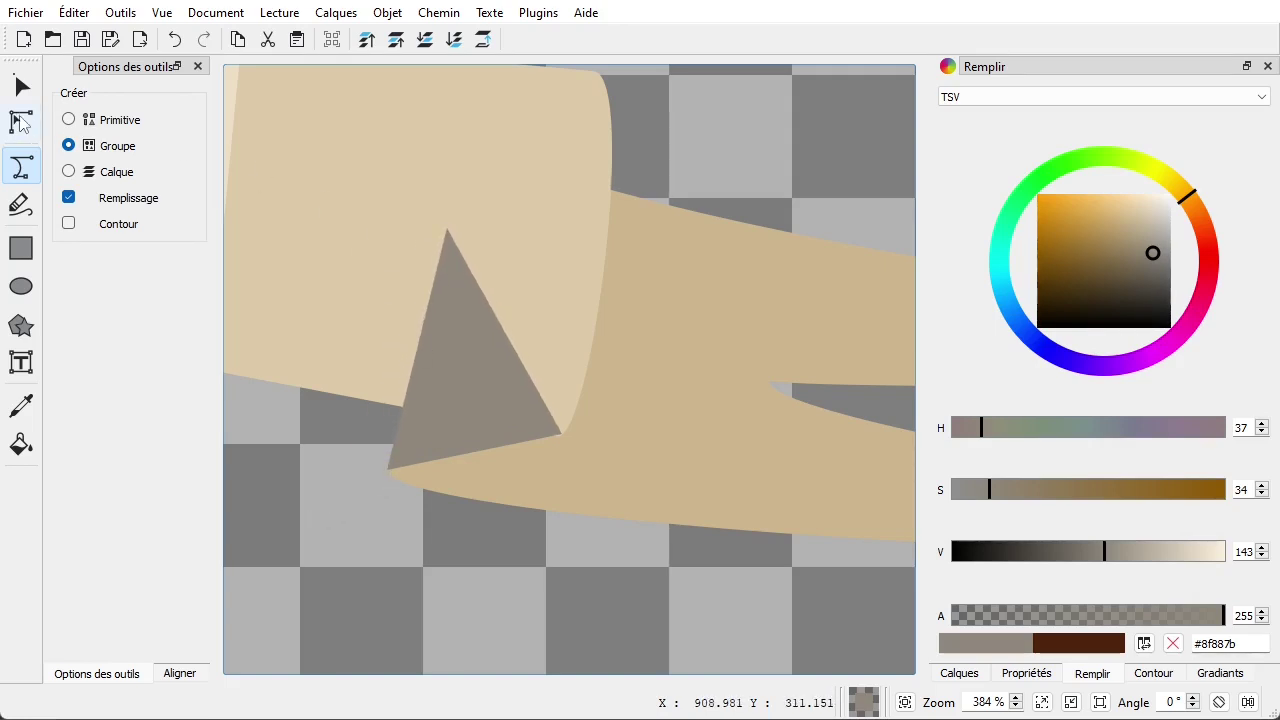
# Bend the second triangle's left edge slightly inward, lower it behind the folded piece, and deselect it
pyautogui.click(21, 122)
pyautogui.moveTo(416, 362); pyautogui.dragTo(425, 364)
pyautogui.click(23, 87)
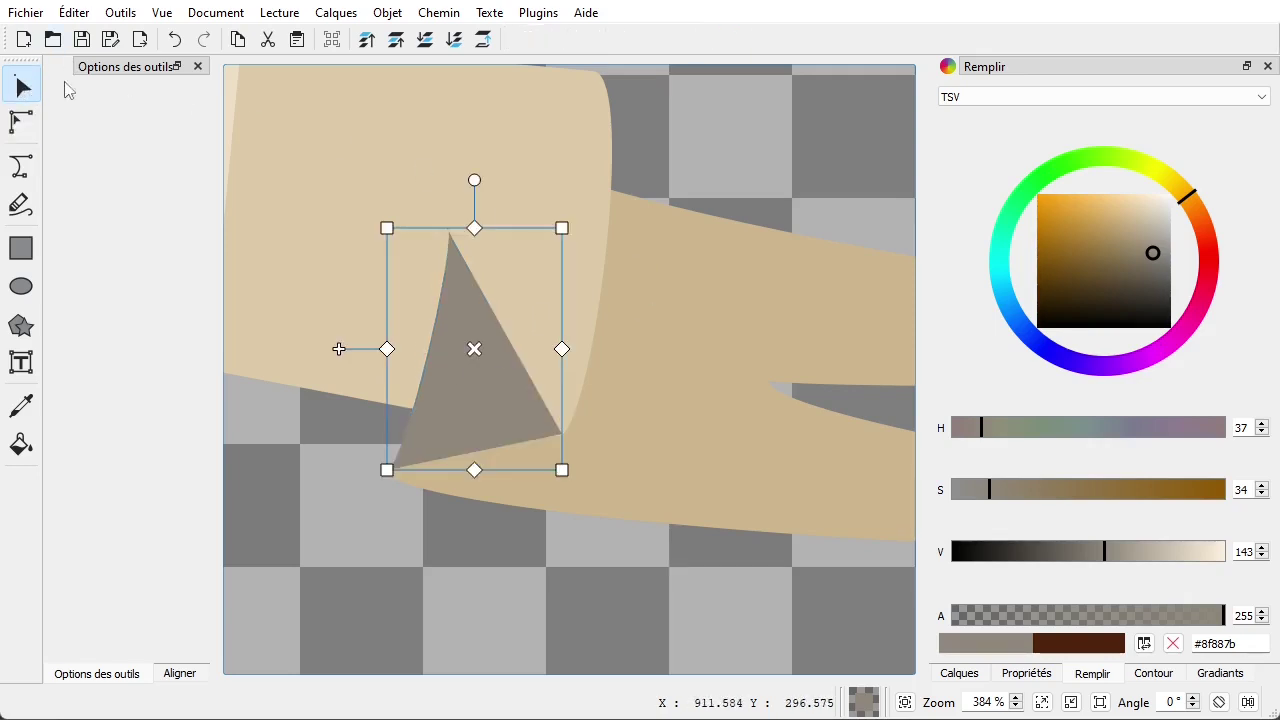
pyautogui.click(425, 40)
pyautogui.click(425, 42)
pyautogui.click(424, 568)
# Draw a closed four-sided Bézier shape just below the main banner's left end
pyautogui.moveTo(358, 549); pyautogui.dragTo(709, 545)
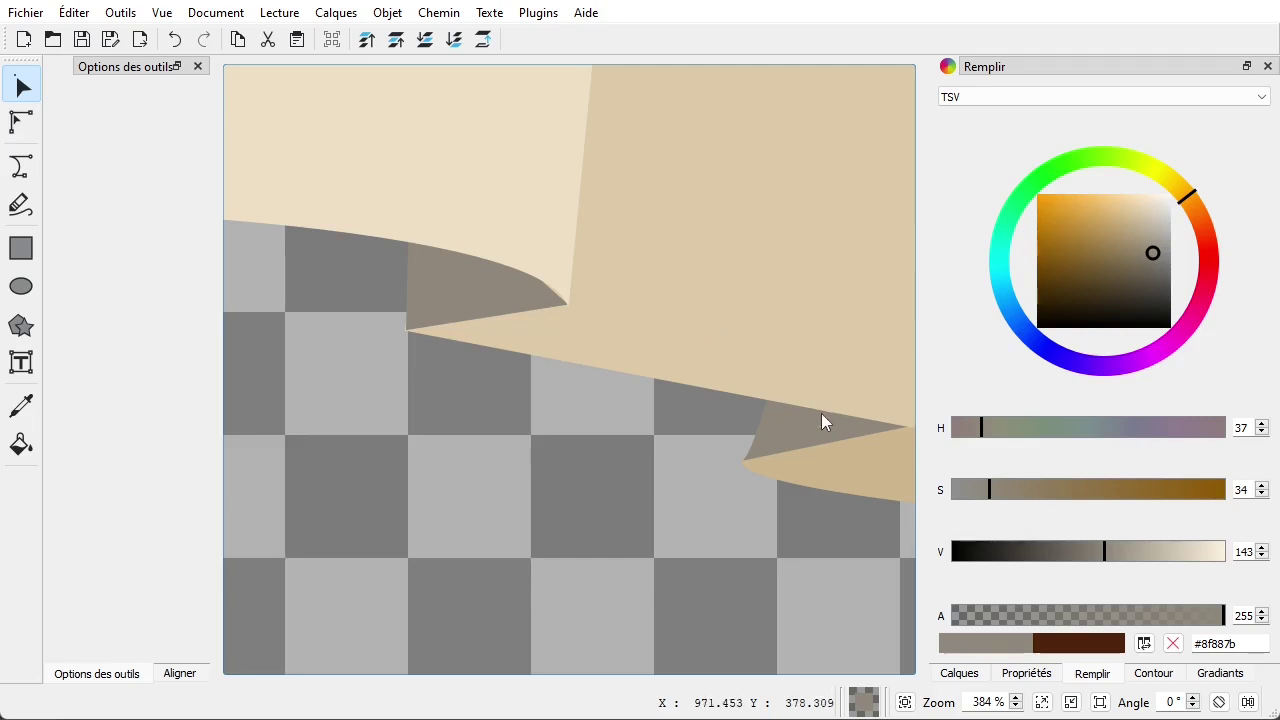
pyautogui.scroll(-2, 562, 584)
pyautogui.scroll(-4, 487, 511)
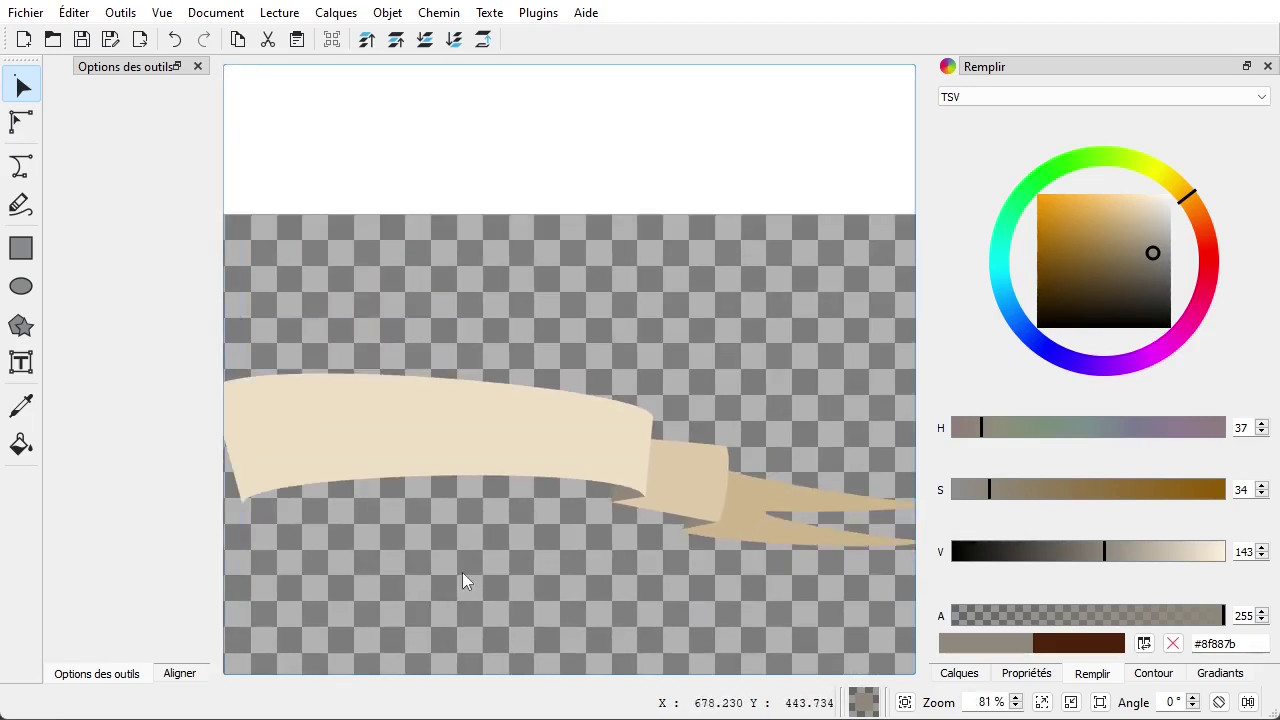
pyautogui.scroll(-1, 470, 575)
pyautogui.moveTo(467, 569); pyautogui.dragTo(528, 543)
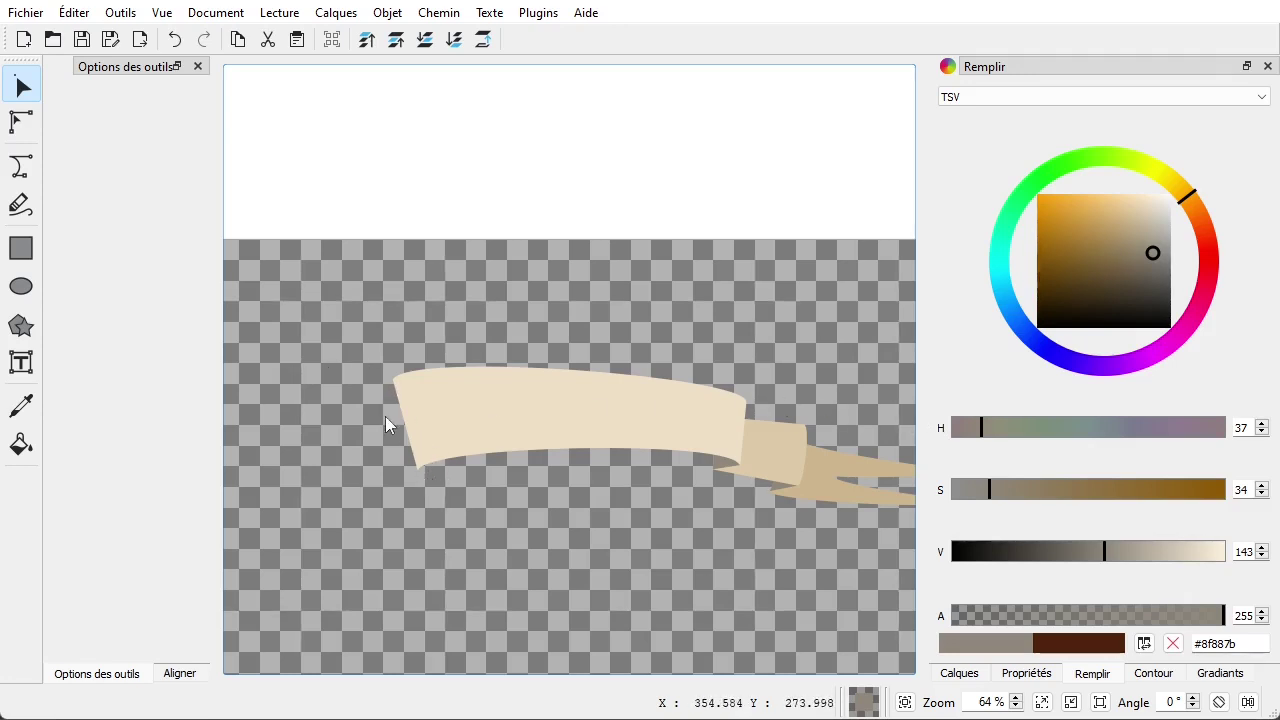
pyautogui.click(22, 170)
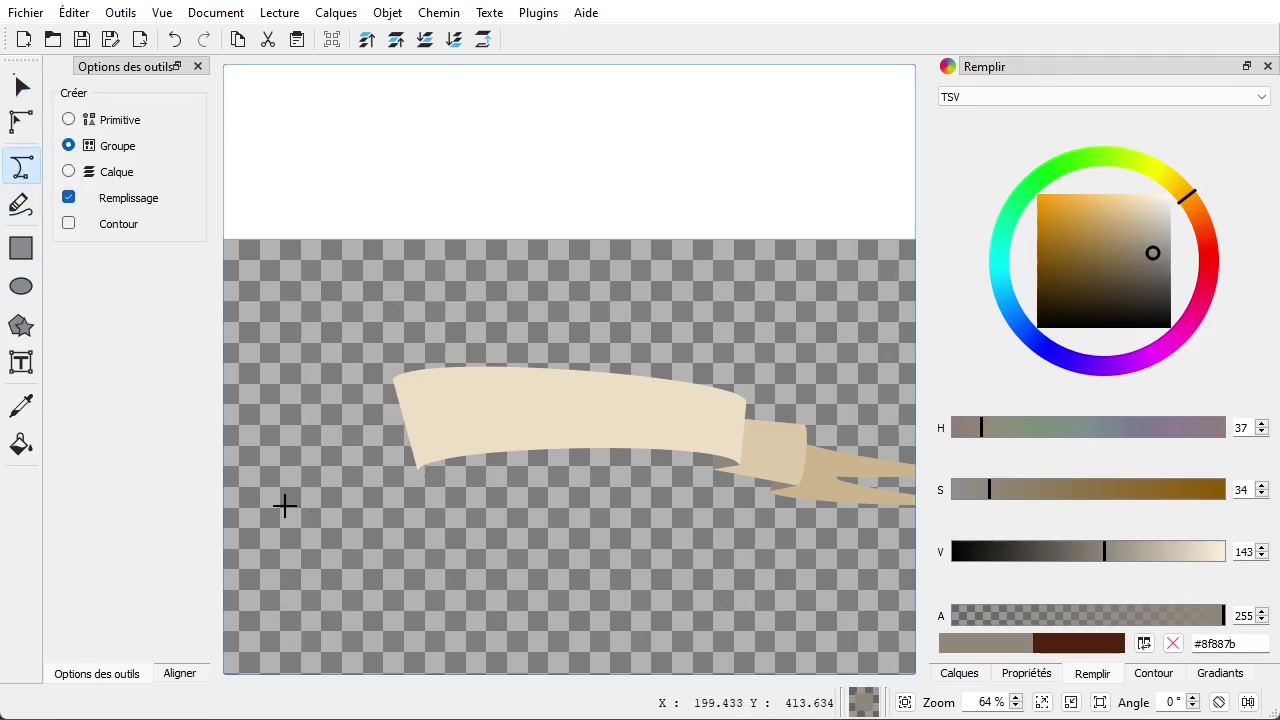
pyautogui.click(441, 489)
pyautogui.click(441, 549)
pyautogui.click(349, 548)
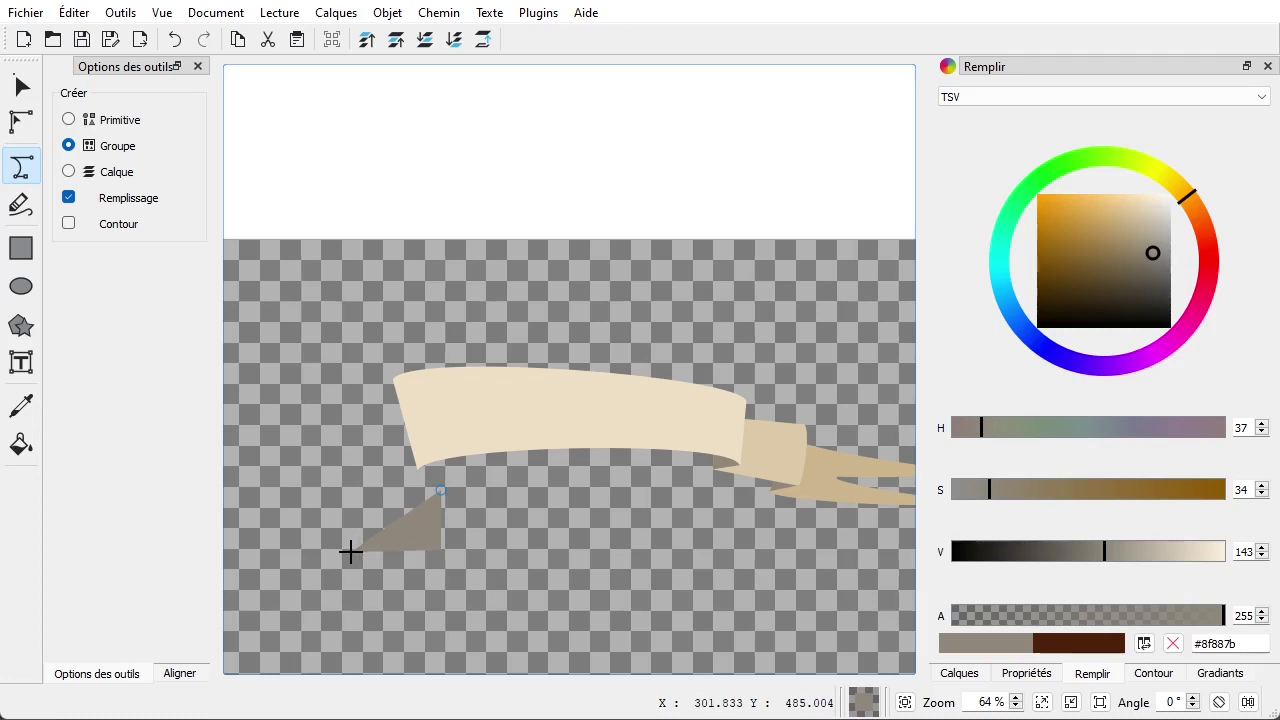
pyautogui.click(345, 475)
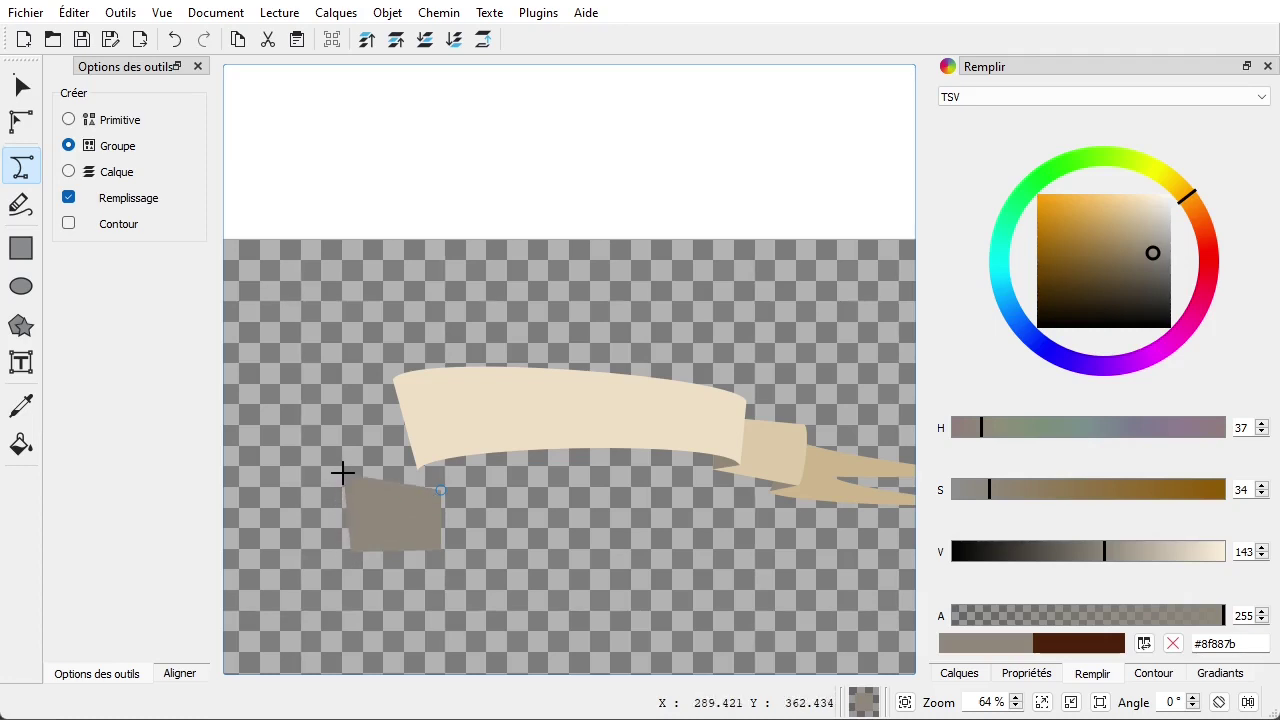
pyautogui.click(440, 488)
# Fill the new four-sided shape with the right folded piece's beige #decaa7 and convert all its nodes to cusp nodes
pyautogui.click(20, 408)
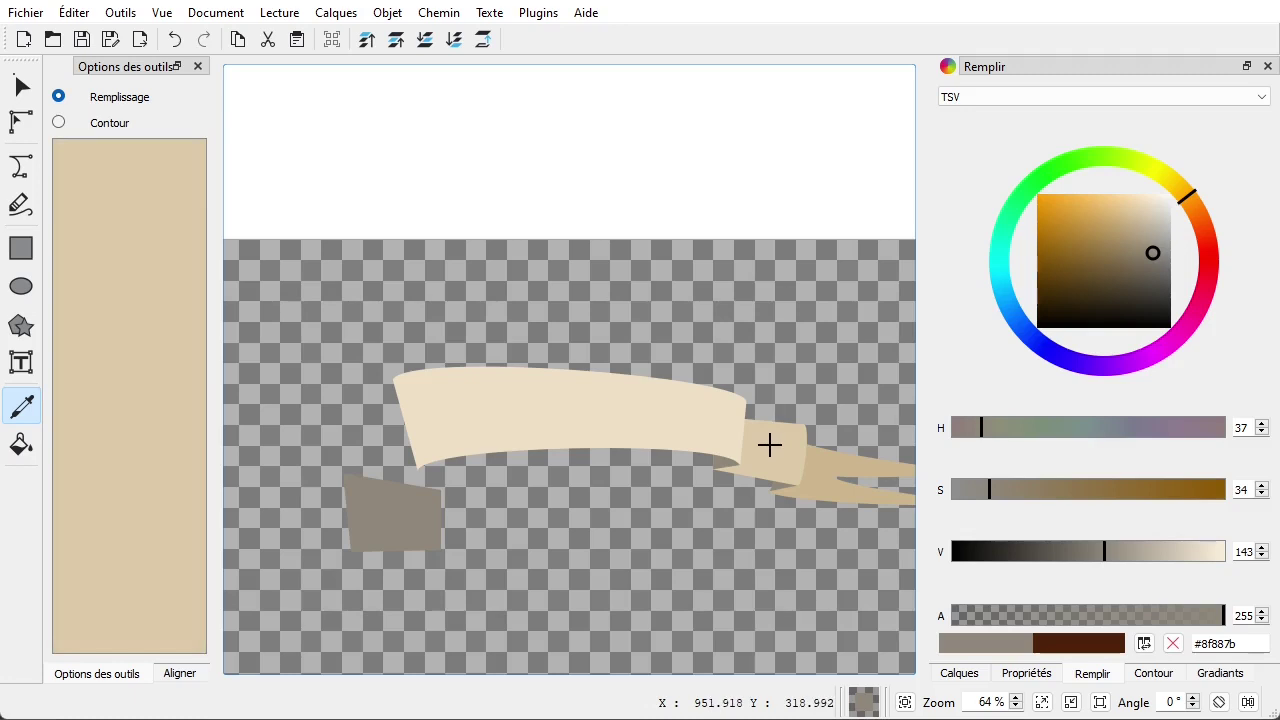
pyautogui.click(768, 444)
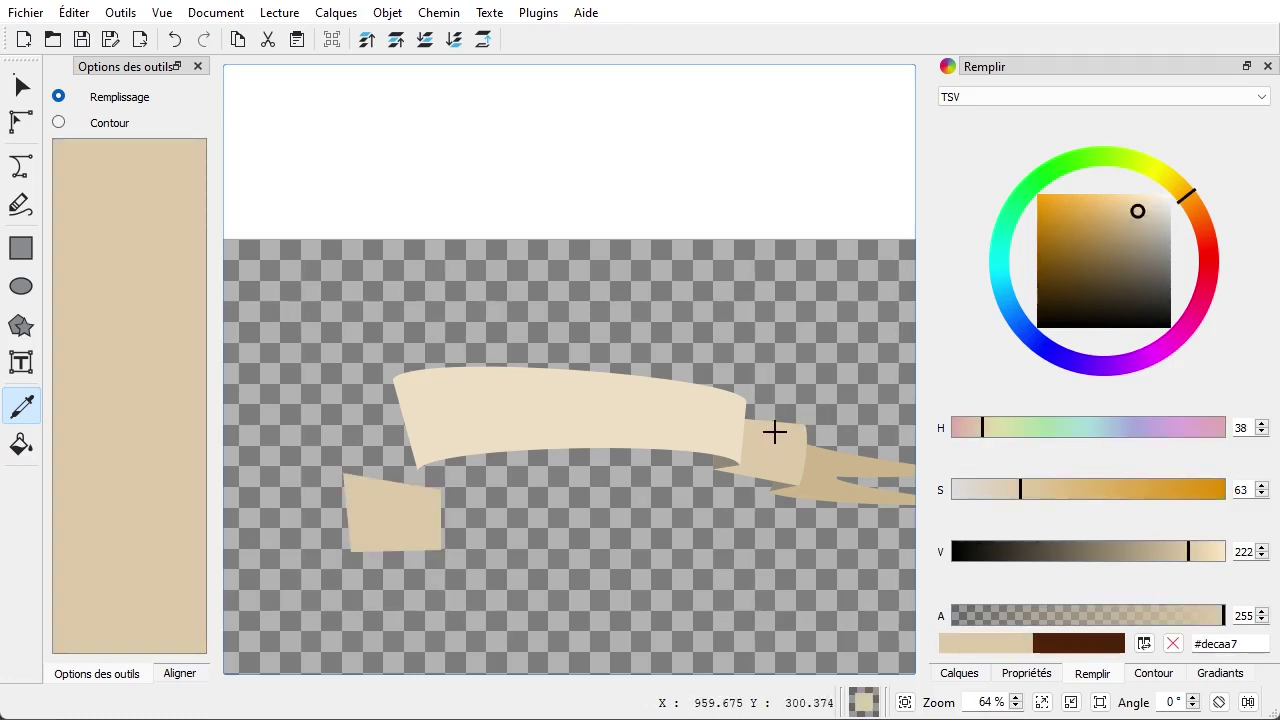
pyautogui.click(21, 122)
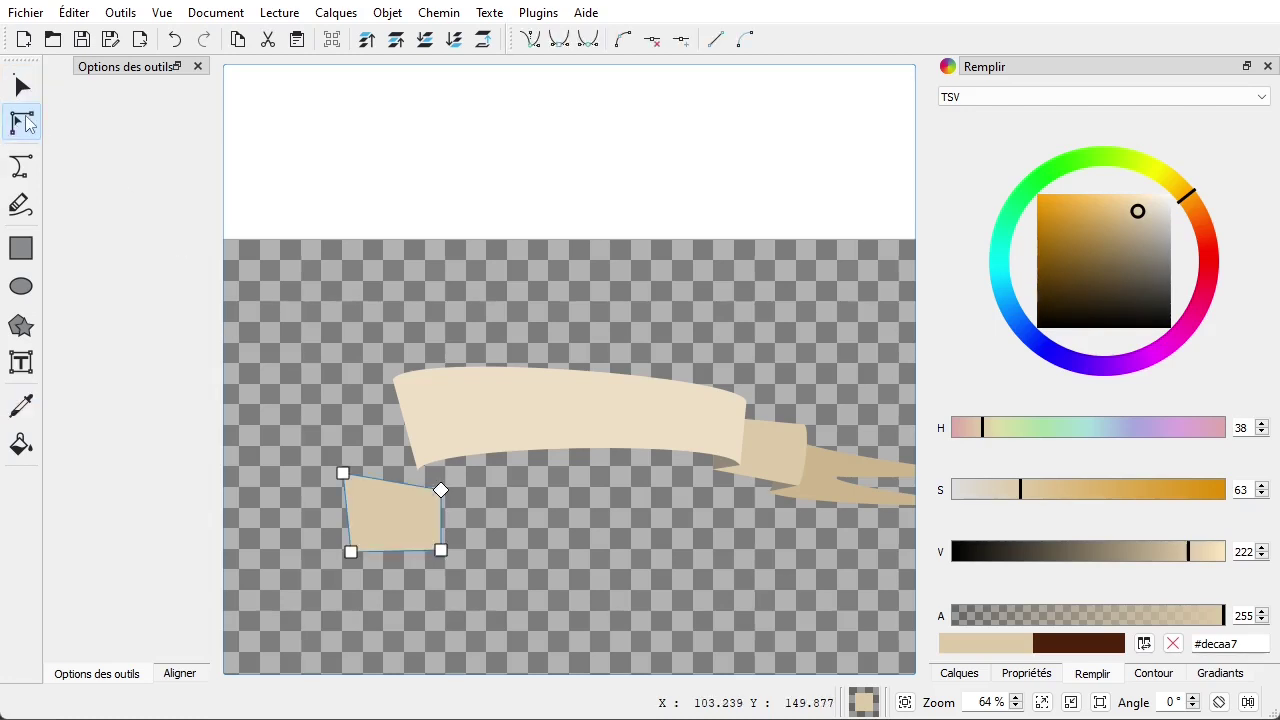
pyautogui.moveTo(287, 417); pyautogui.dragTo(494, 596)
pyautogui.click(530, 40)
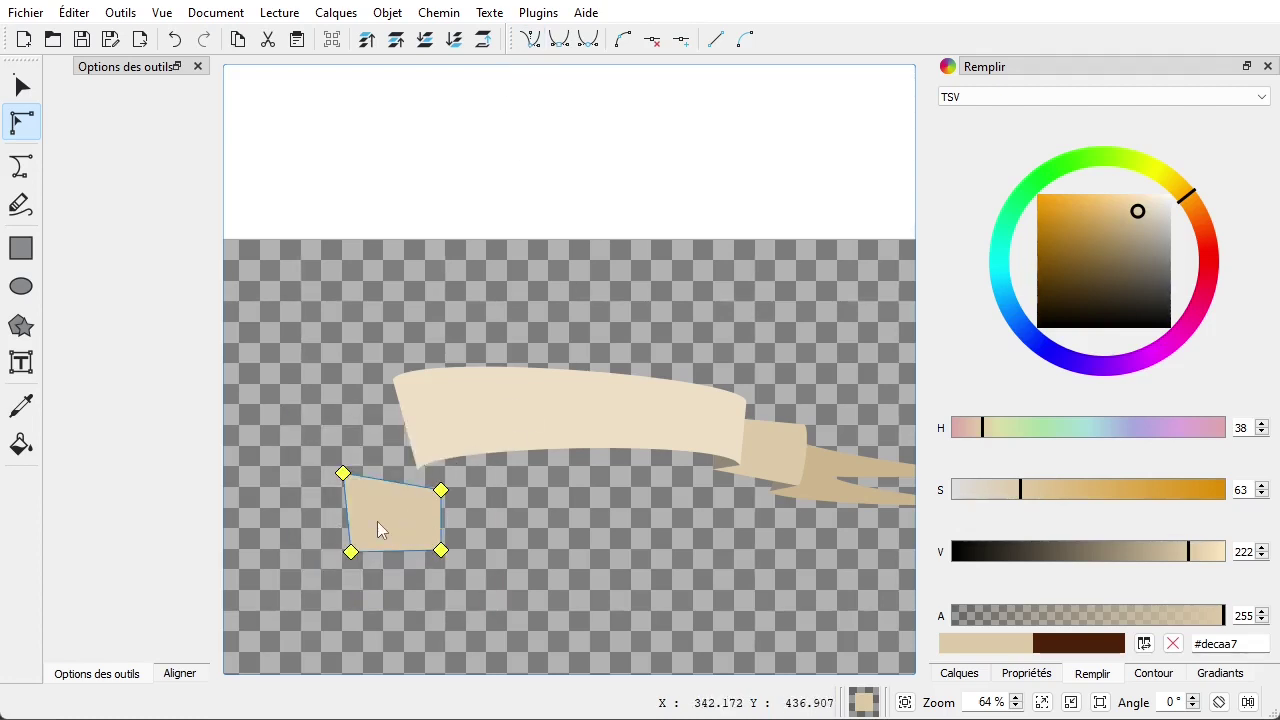
# Move the four-sided shape up over the banner's left end and adjust its corners so it slants down to the left
pyautogui.moveTo(345, 472); pyautogui.dragTo(342, 405)
pyautogui.click(405, 530)
pyautogui.click(365, 413)
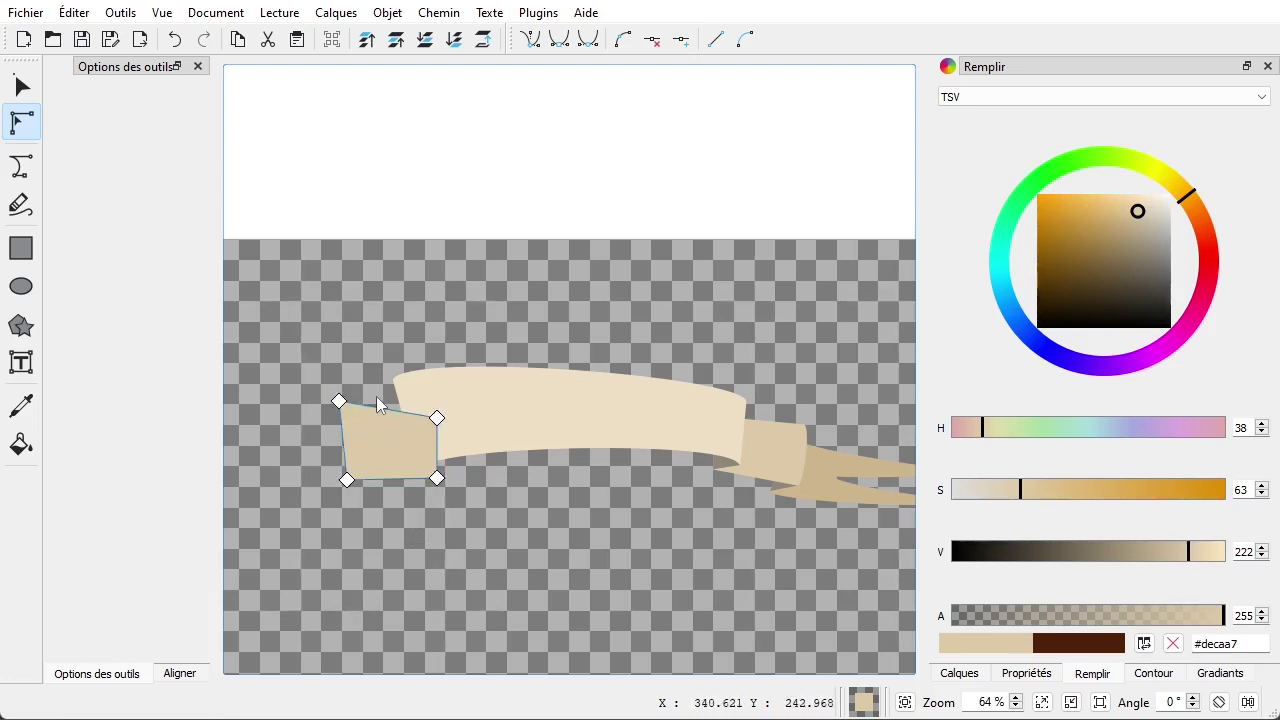
pyautogui.moveTo(340, 403); pyautogui.dragTo(332, 427)
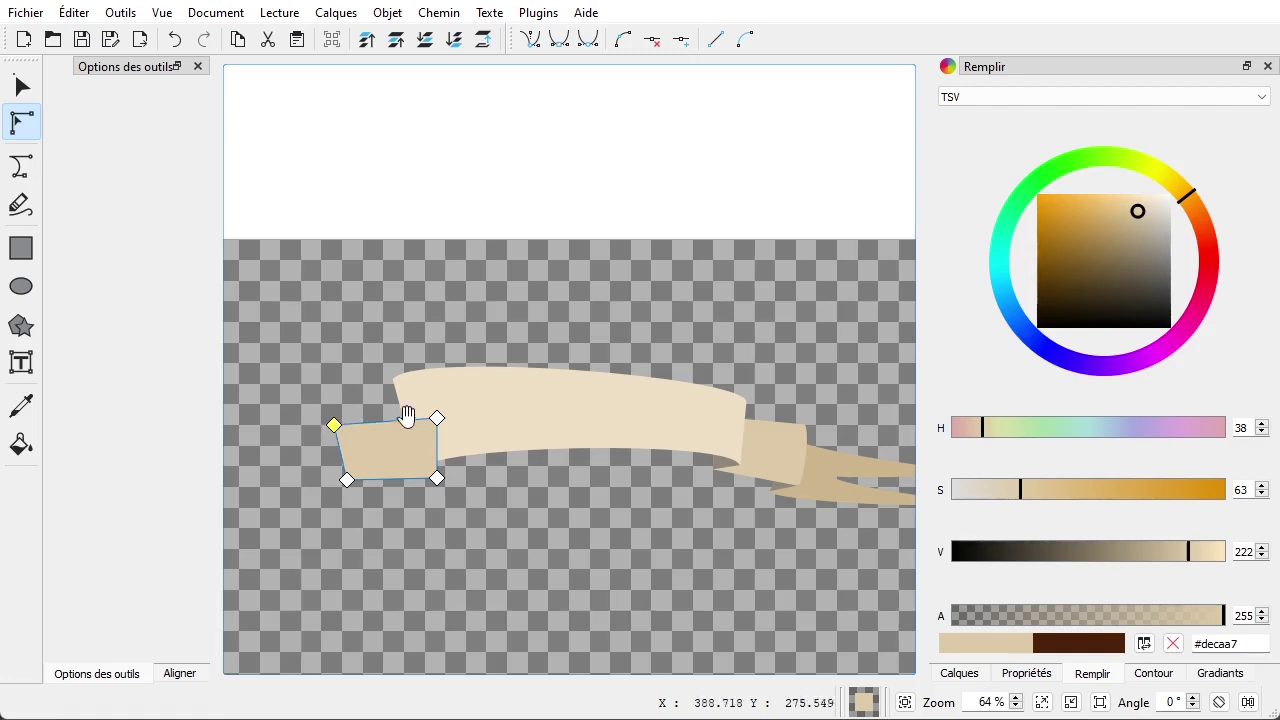
pyautogui.moveTo(437, 418); pyautogui.dragTo(425, 397)
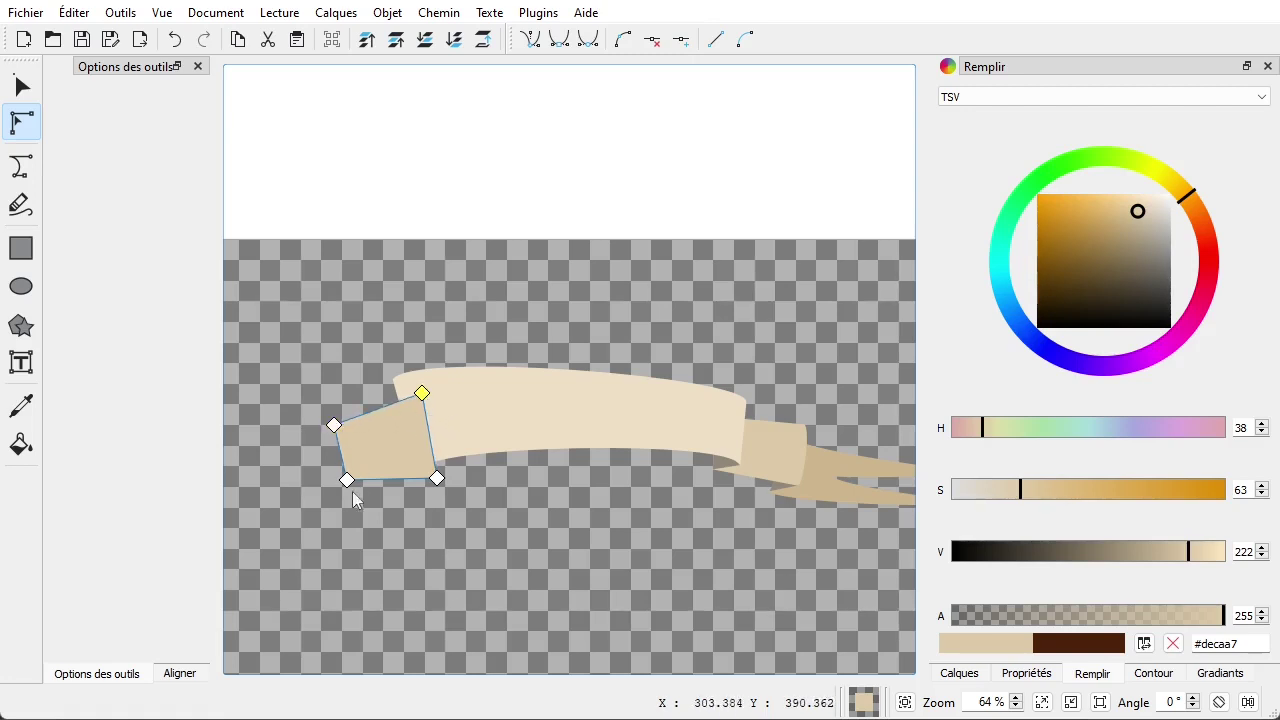
pyautogui.moveTo(346, 481); pyautogui.dragTo(347, 494)
pyautogui.moveTo(340, 424); pyautogui.dragTo(341, 415)
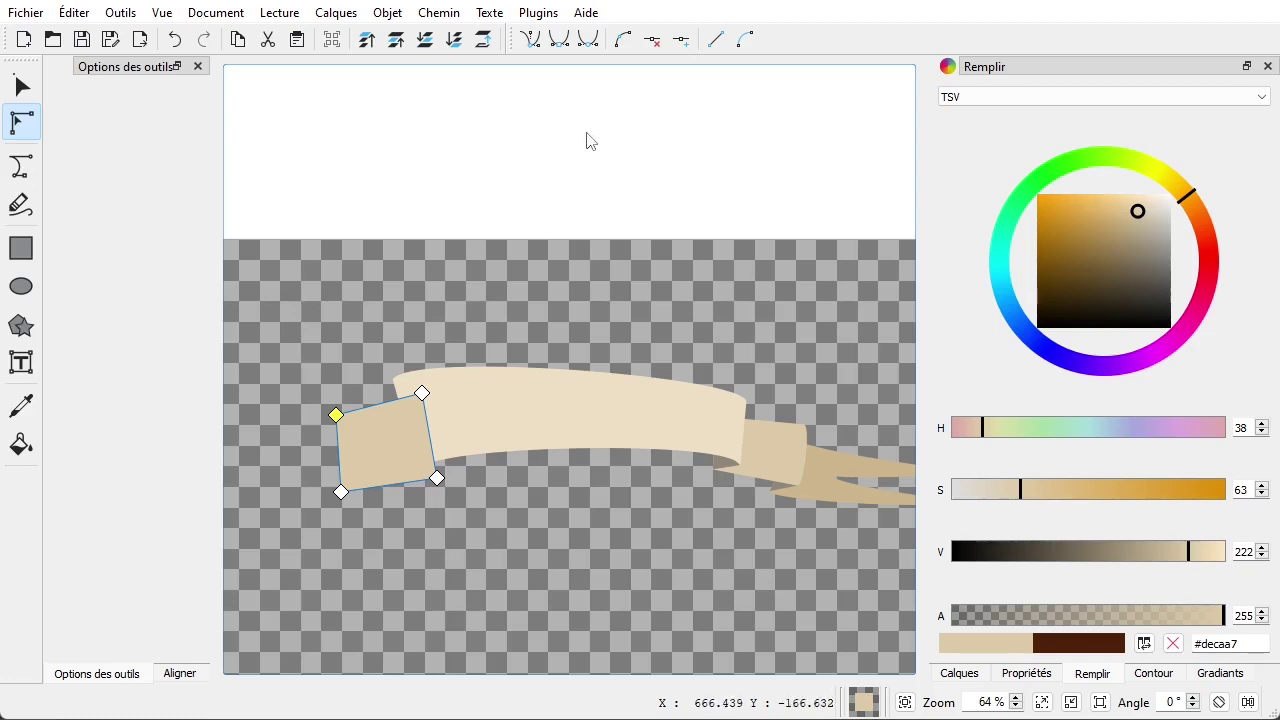
# Send the left folded piece to the very back behind the main banner, and shift it slightly right
pyautogui.click(454, 39)
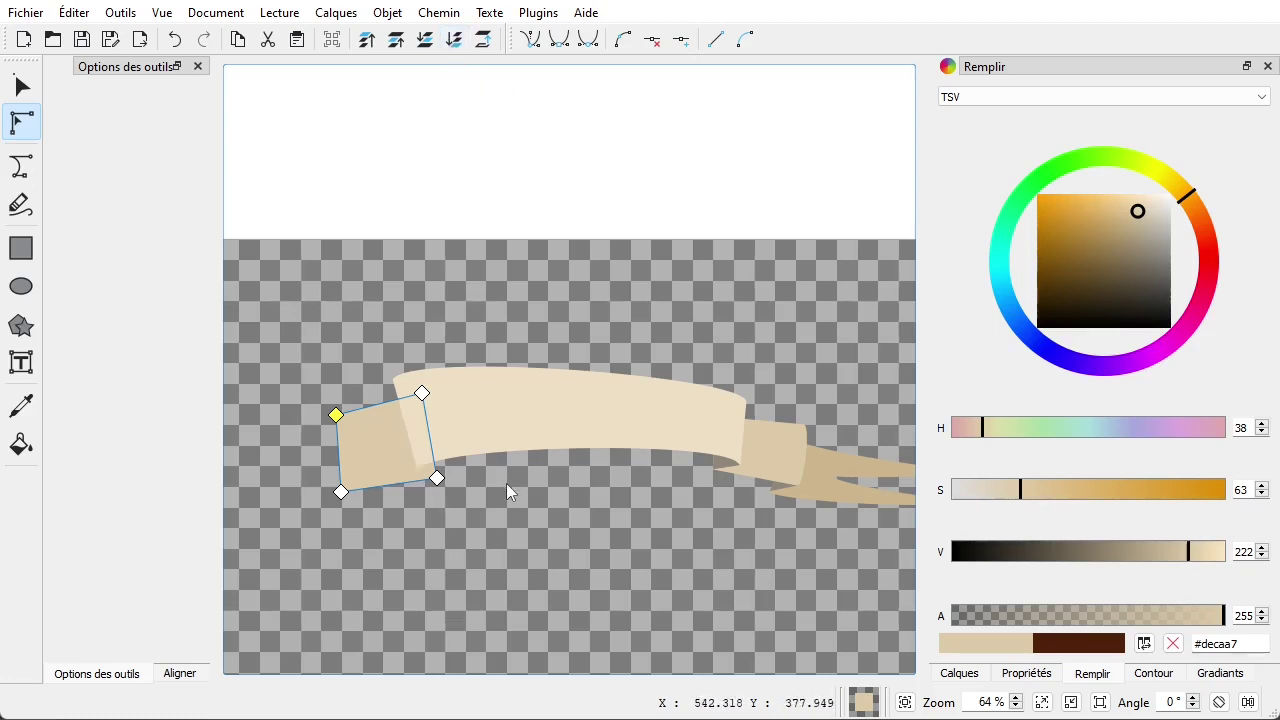
pyautogui.moveTo(290, 381); pyautogui.dragTo(450, 475)
pyautogui.press('Escape')
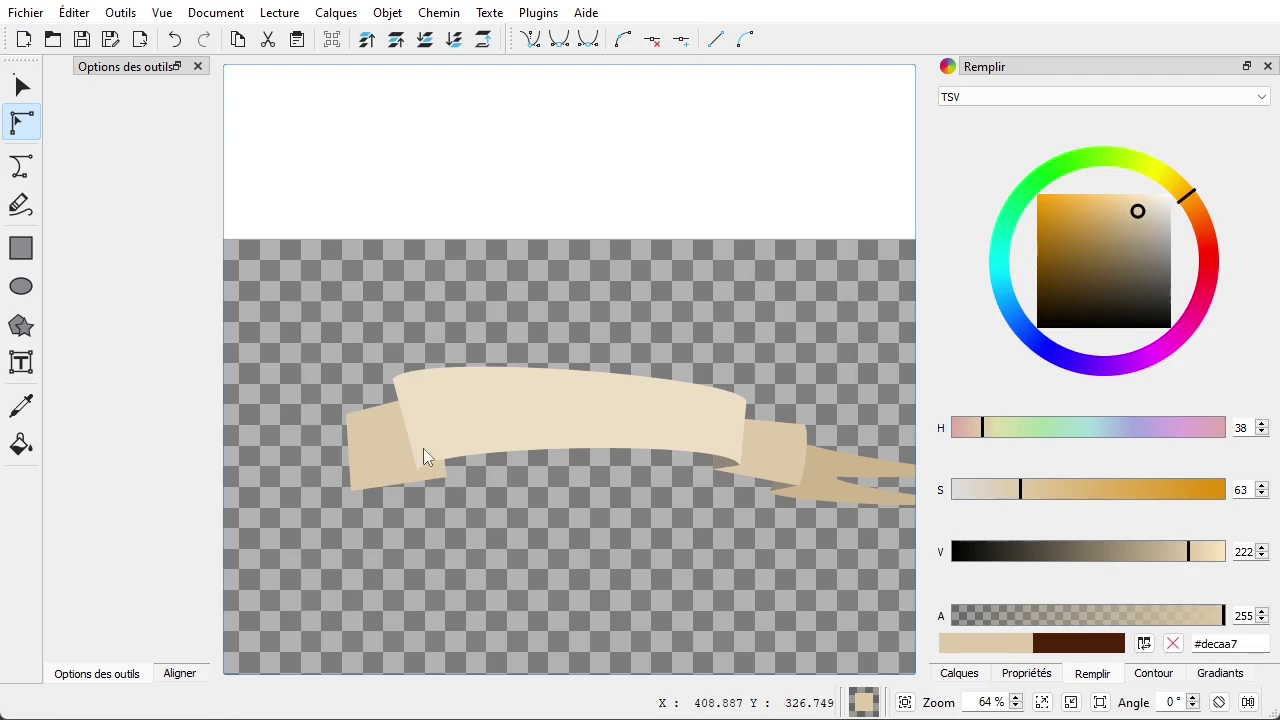
# Move the left folded piece's two lower nodes slightly down and deselect the piece
pyautogui.click(388, 489)
pyautogui.moveTo(313, 529); pyautogui.dragTo(449, 482)
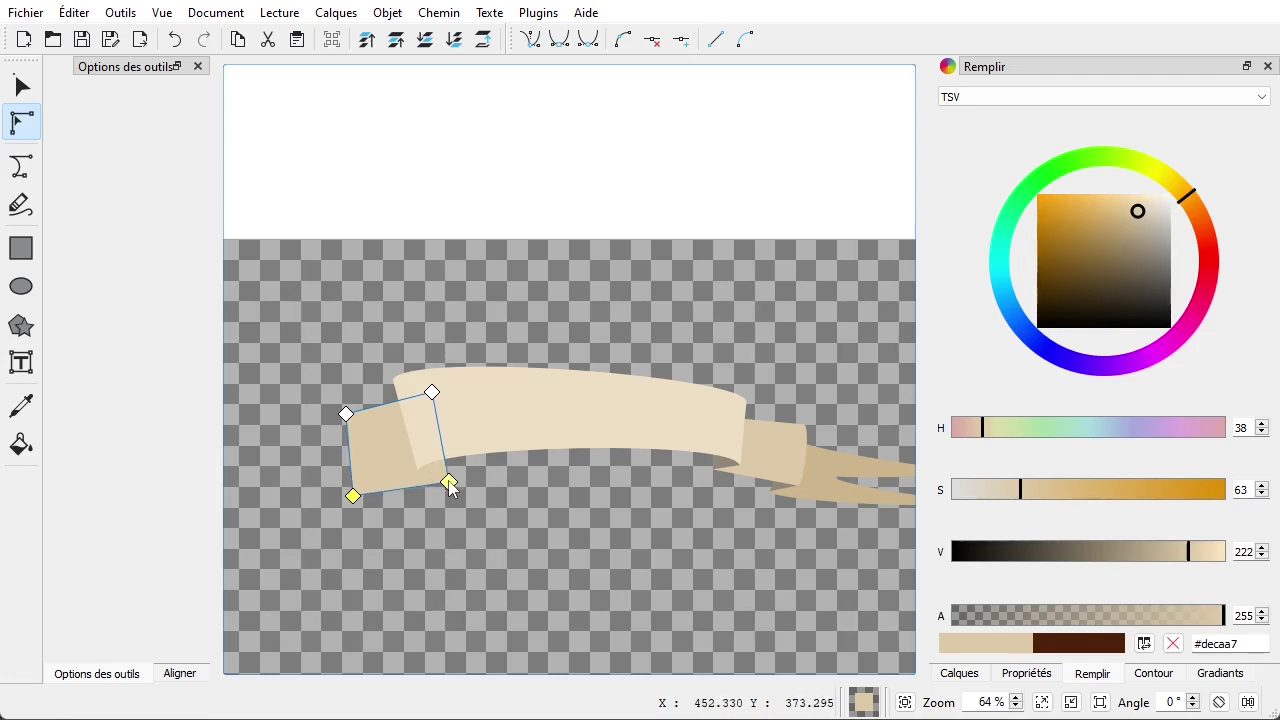
pyautogui.click(335, 397)
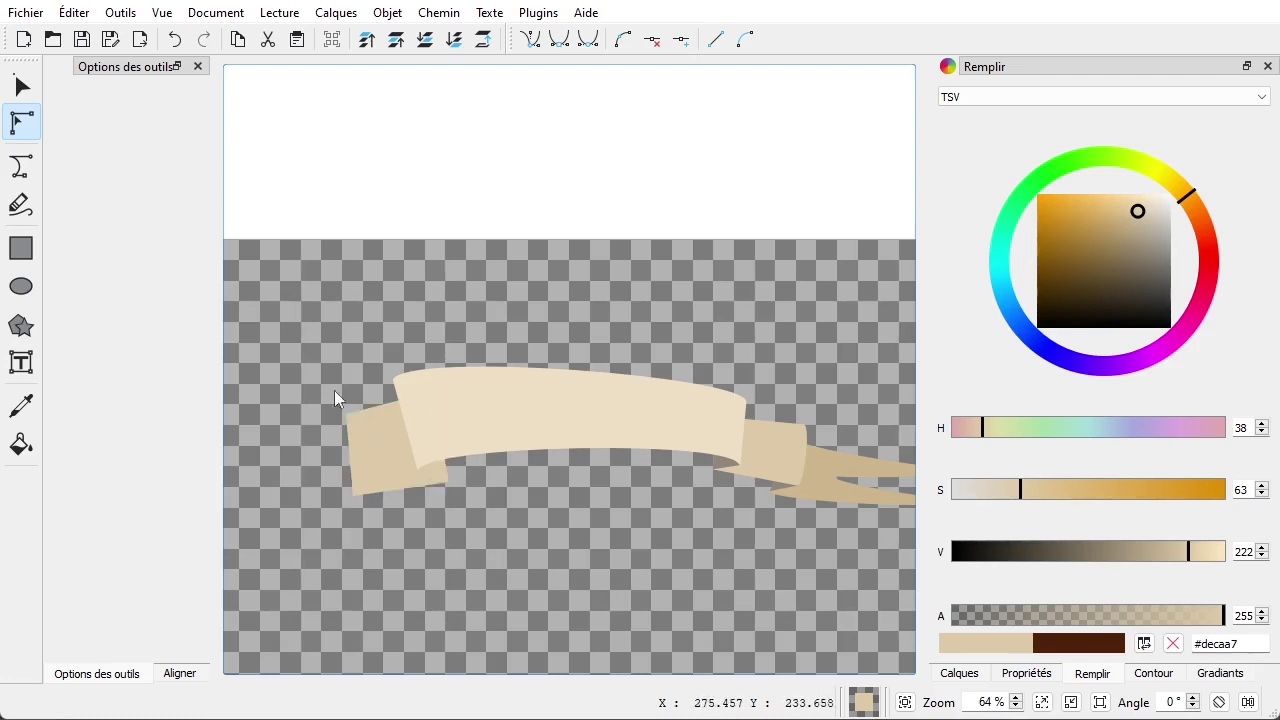
# Move the left folded piece's two left nodes slightly to the left and deselect the piece
pyautogui.click(358, 411)
pyautogui.moveTo(312, 403); pyautogui.dragTo(347, 498)
pyautogui.click(392, 526)
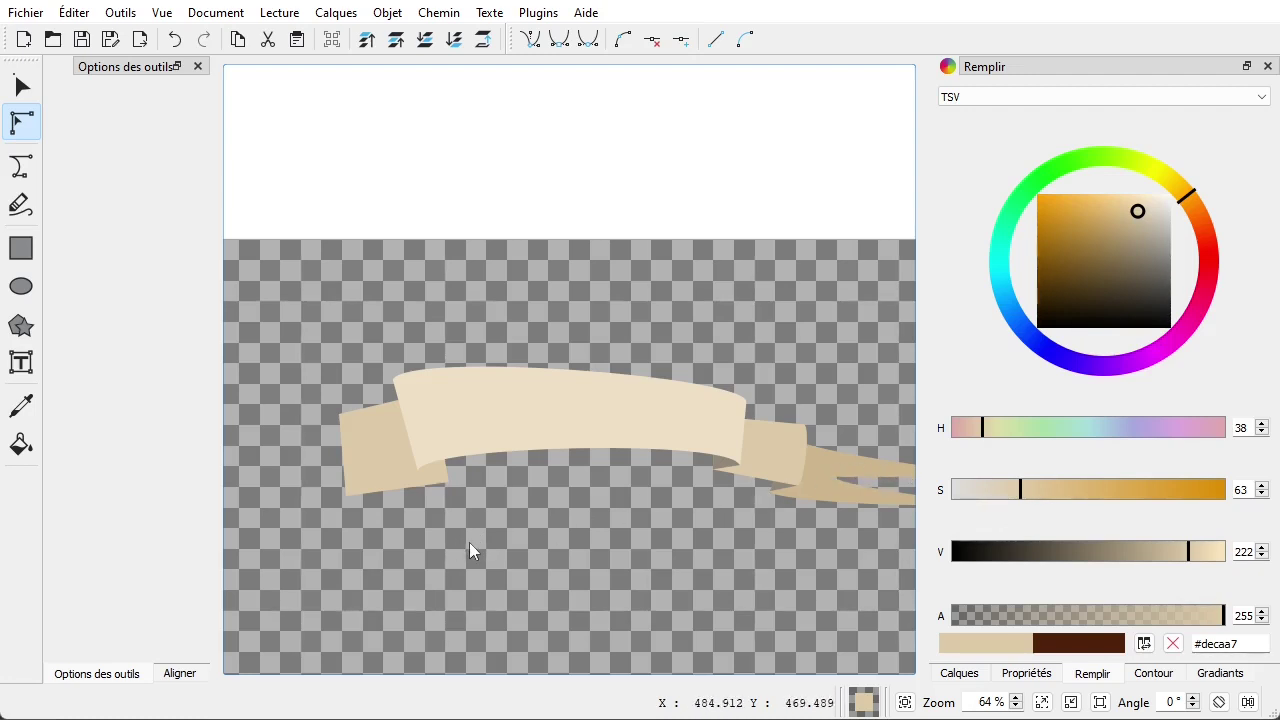
# Draw a closed five-point forked ribbon tail with straight edges below the left folded piece, its two points facing left
pyautogui.hscroll(-3, 470, 545)
pyautogui.moveTo(441, 525)
pyautogui.mouseDown()
pyautogui.moveTo(506, 497)
pyautogui.moveTo(457, 511)
pyautogui.mouseUp()
pyautogui.click(20, 168)
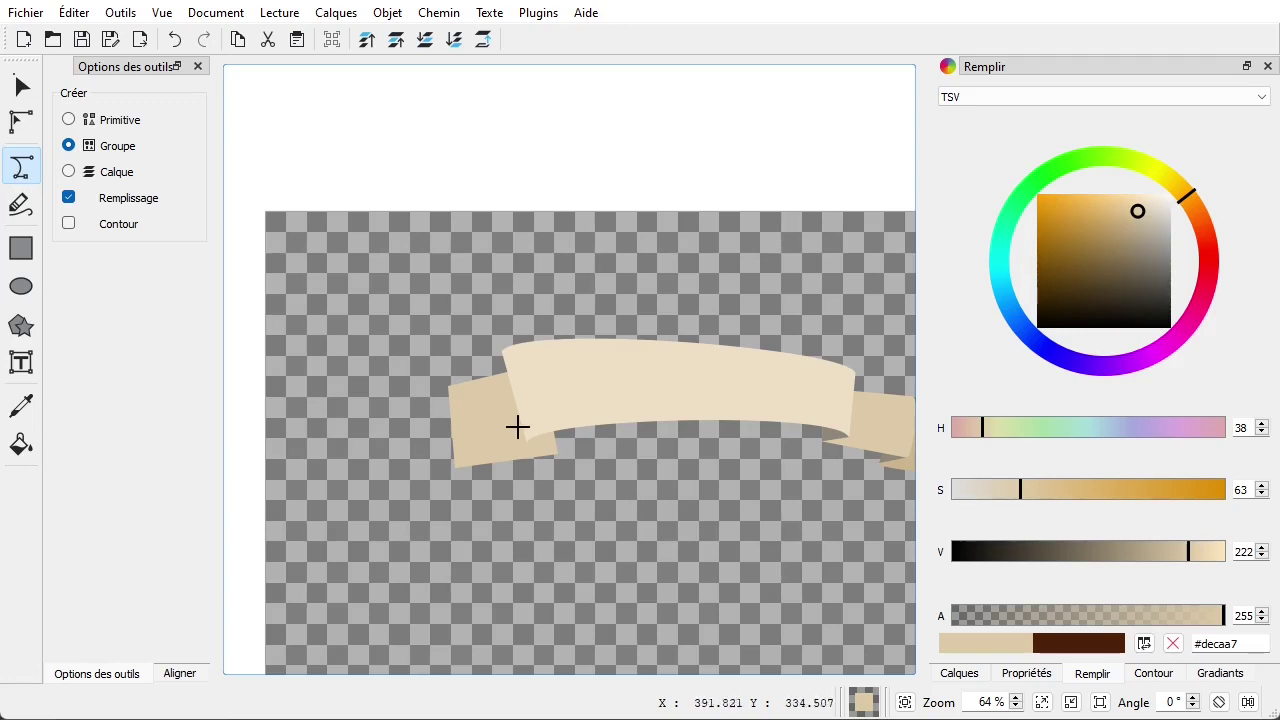
pyautogui.click(566, 503)
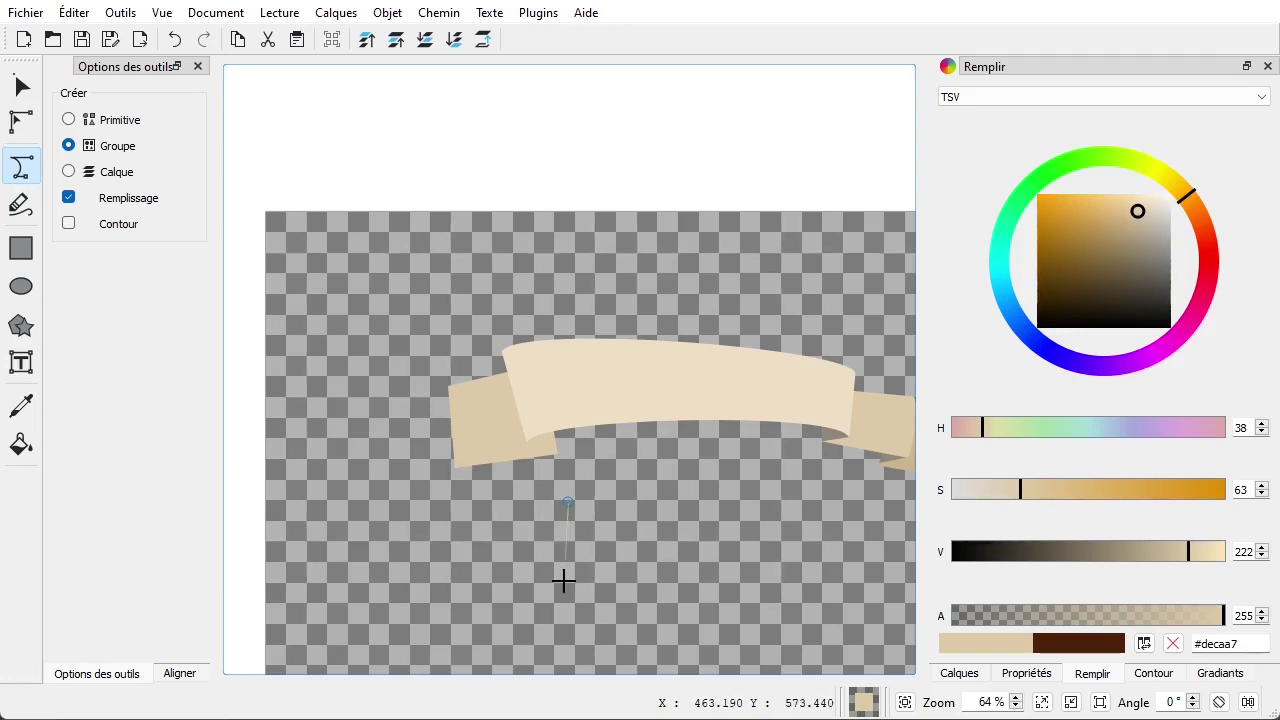
pyautogui.click(565, 580)
pyautogui.click(297, 575)
pyautogui.click(443, 550)
pyautogui.click(272, 522)
pyautogui.click(567, 500)
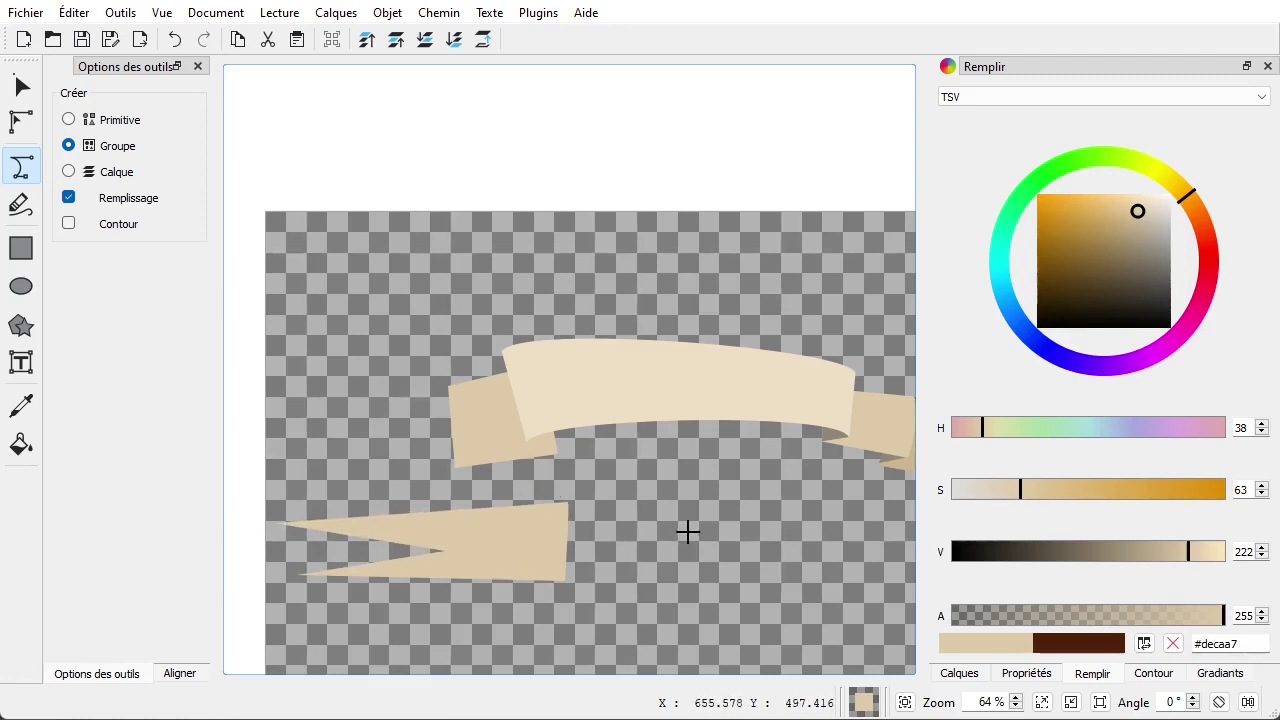
# Fill the new forked tail with the right tail's darker beige #cdb68e
pyautogui.click(24, 122)
pyautogui.moveTo(595, 482); pyautogui.dragTo(517, 424)
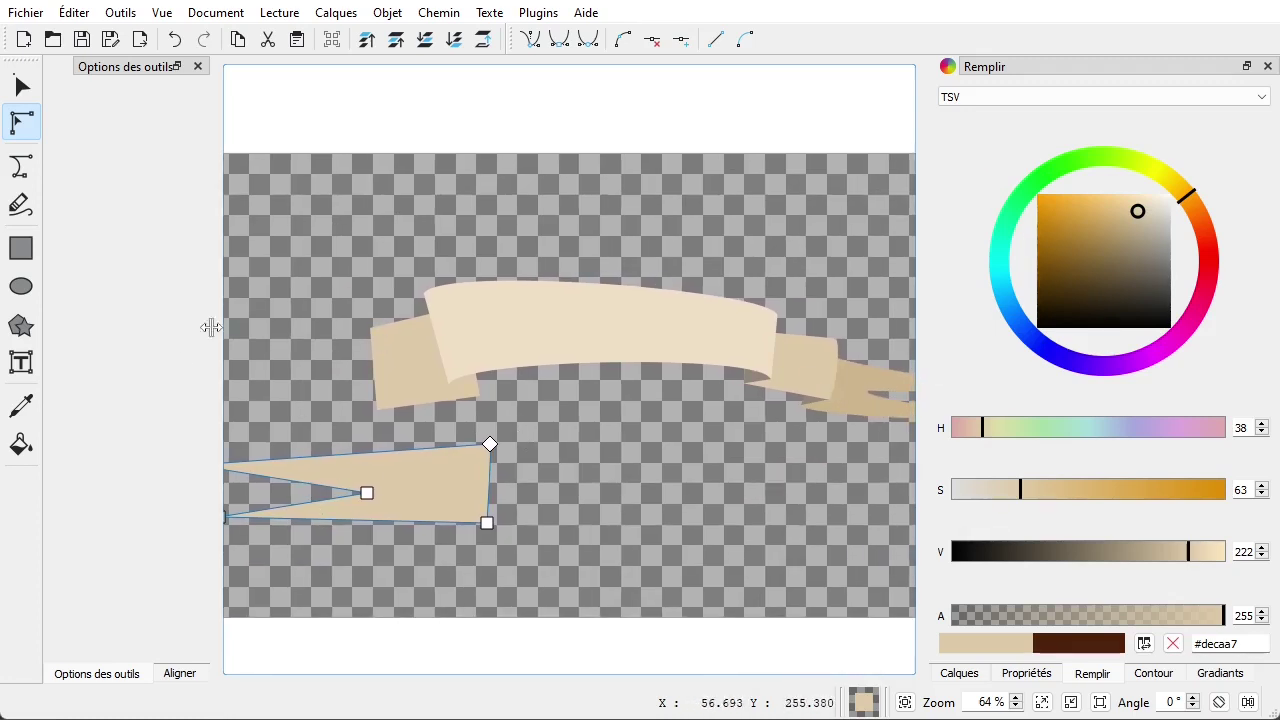
pyautogui.click(29, 409)
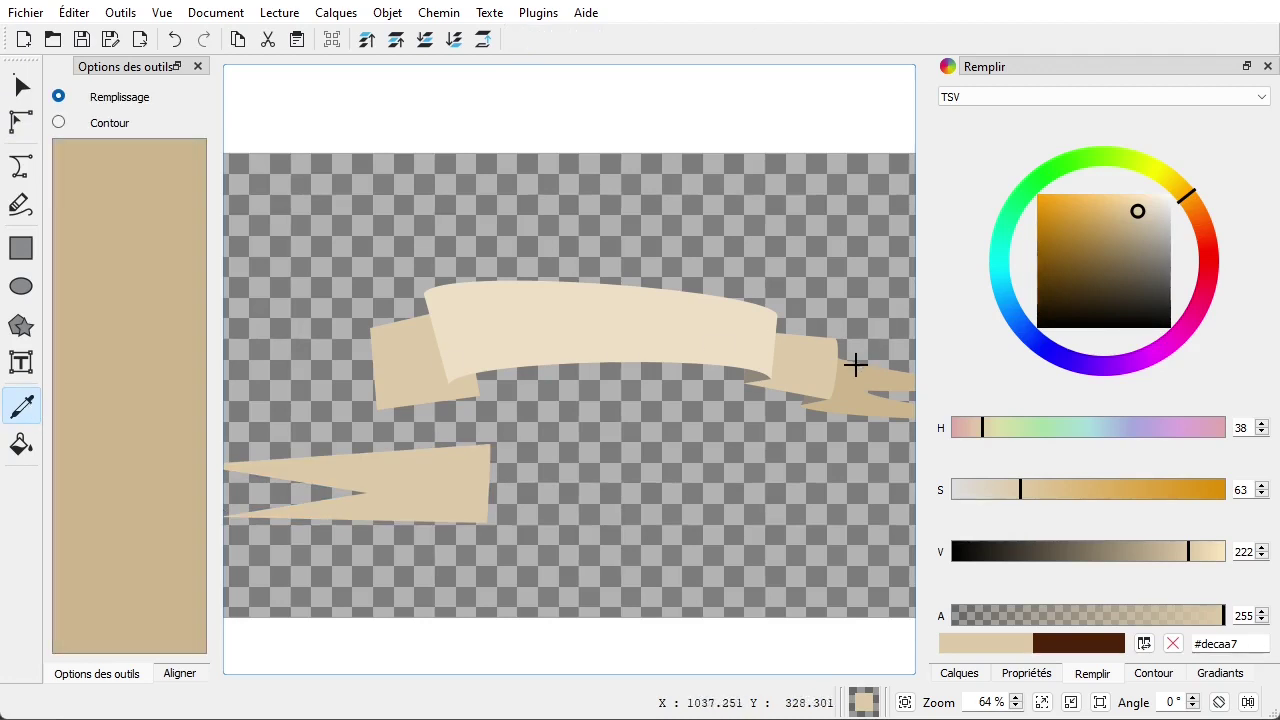
pyautogui.click(857, 370)
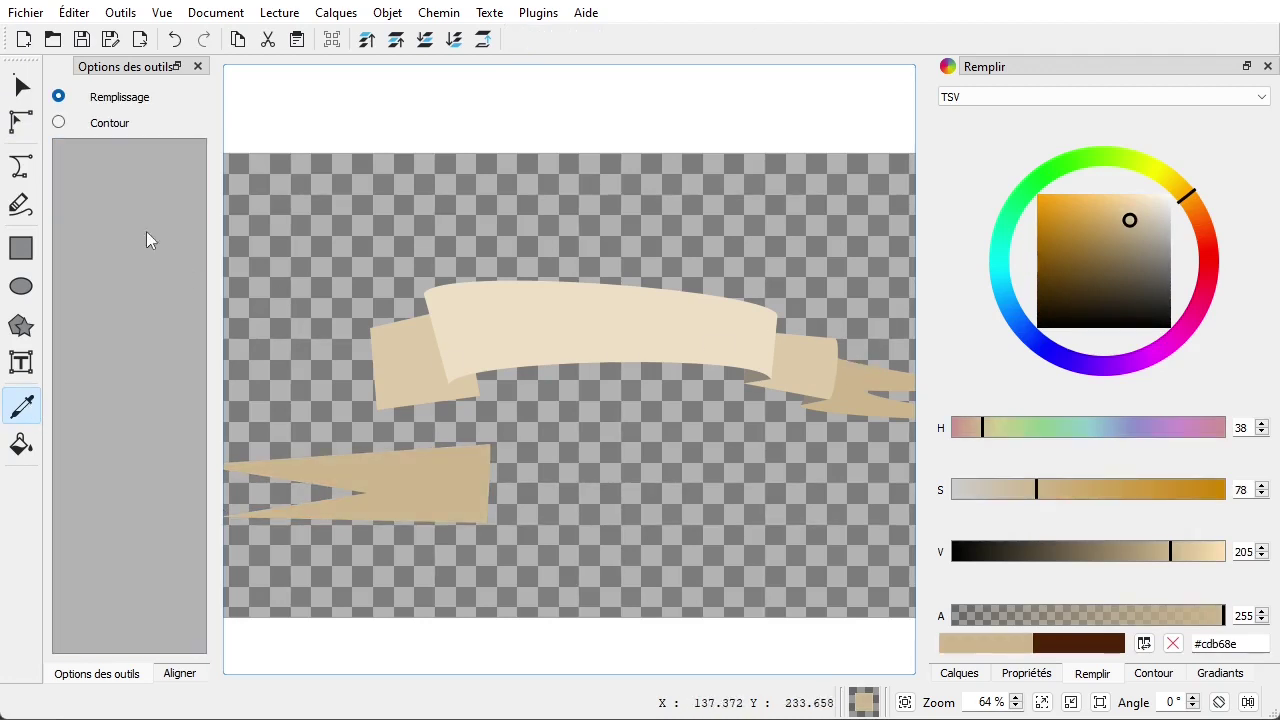
# Shorten the new forked tail by shifting its two left tips and the notch node together to the right
pyautogui.click(22, 125)
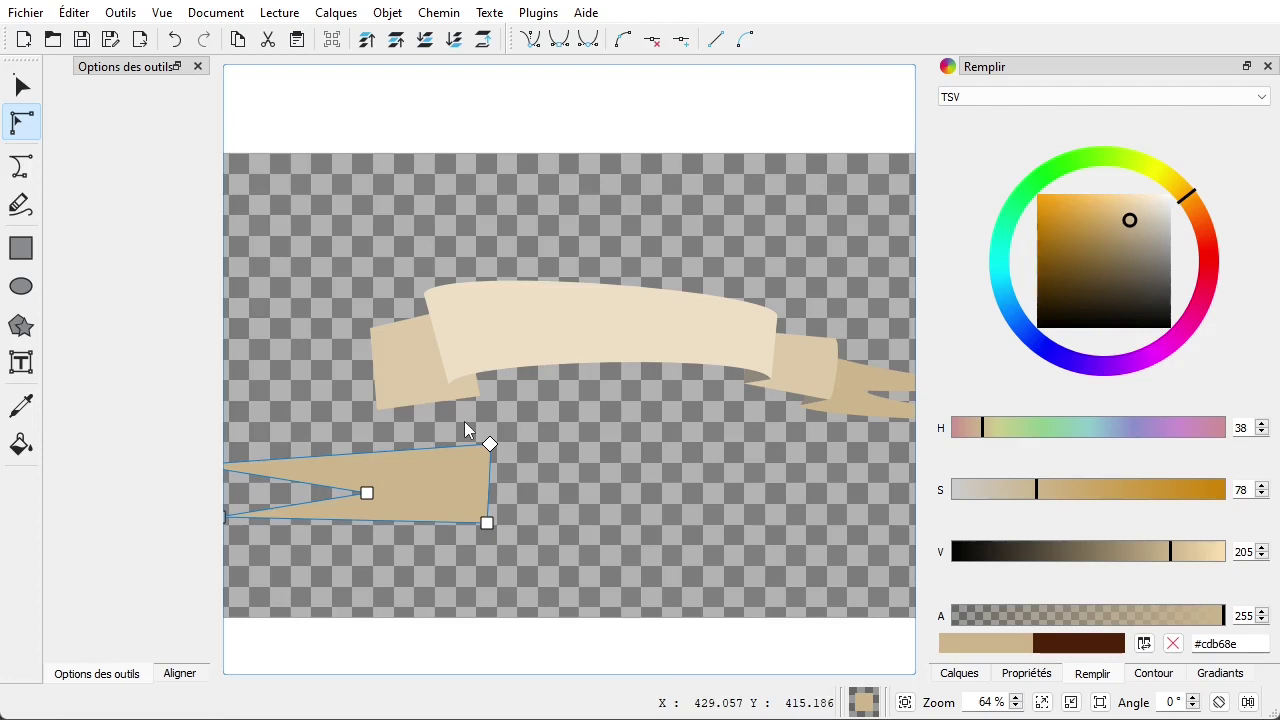
pyautogui.hscroll(-2, 408, 426)
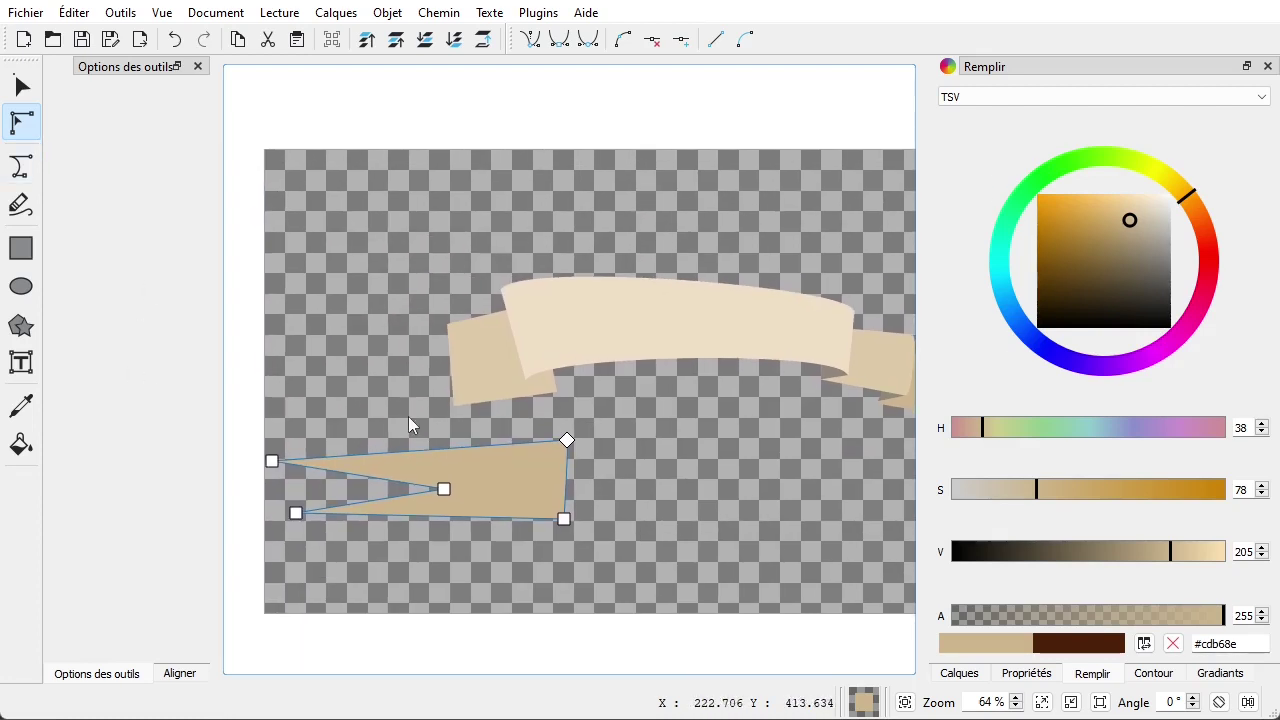
pyautogui.scroll(-1, 533, 456)
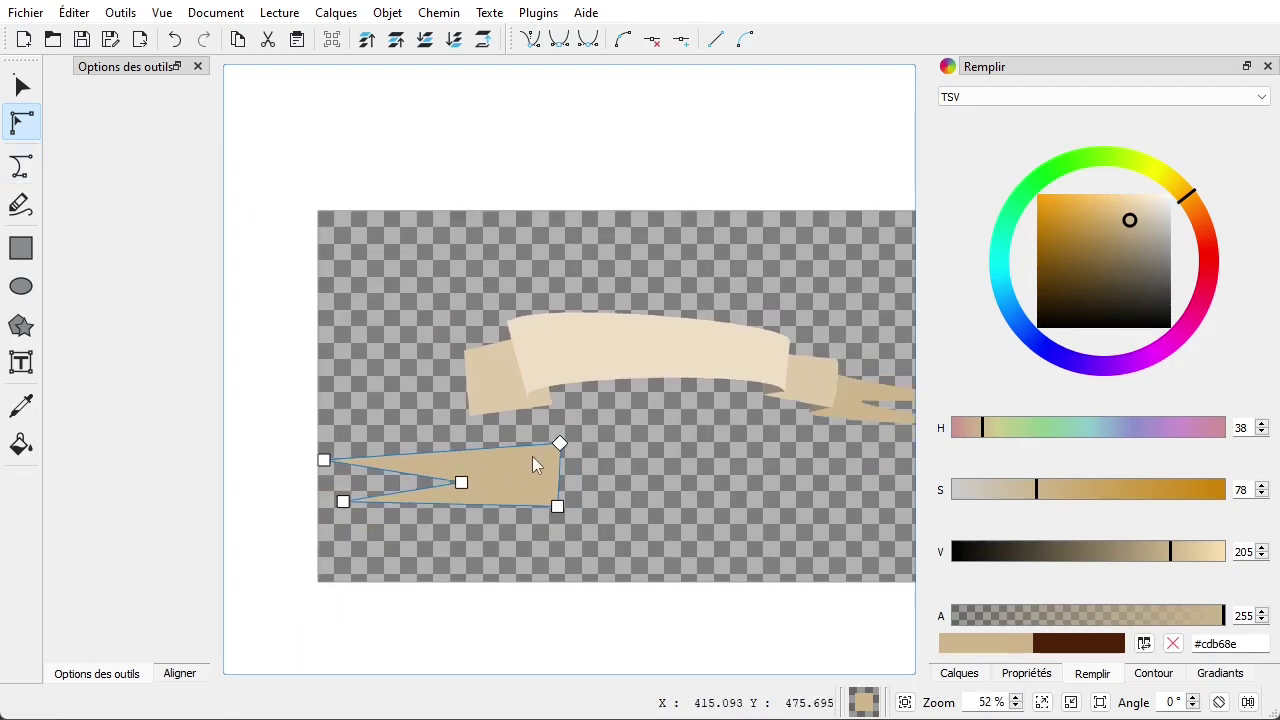
pyautogui.moveTo(262, 430); pyautogui.dragTo(477, 532)
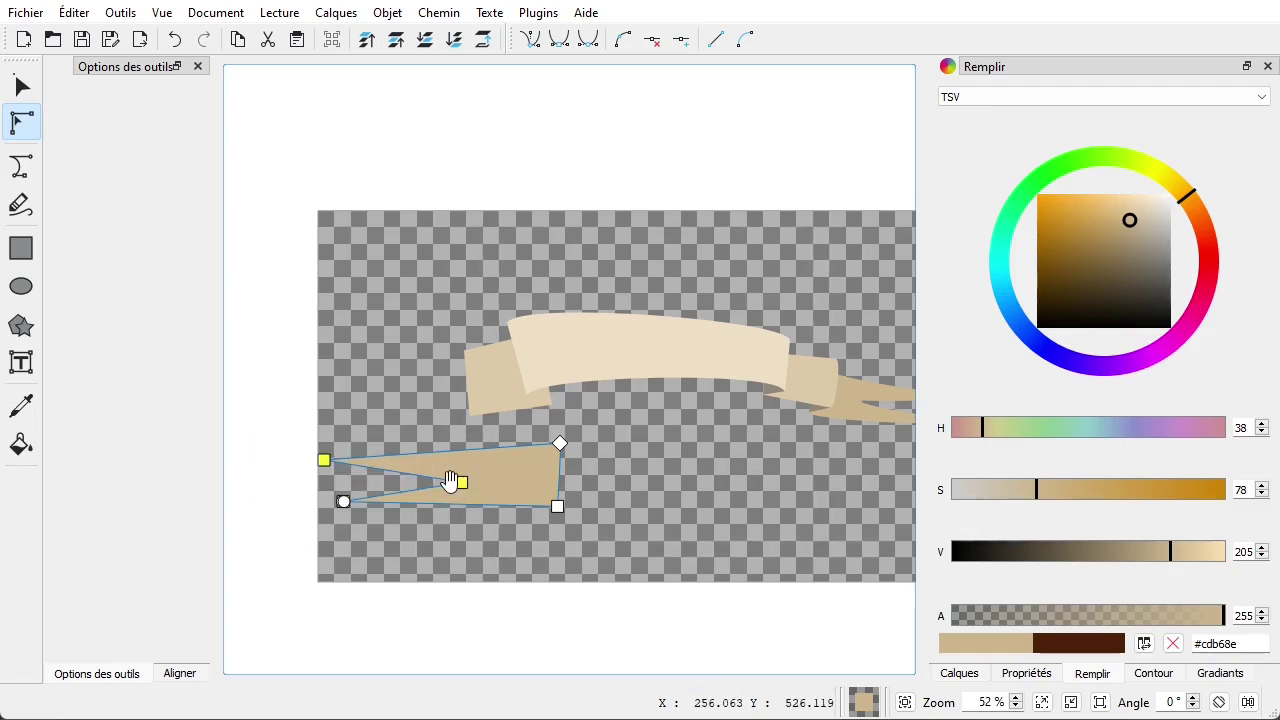
pyautogui.moveTo(463, 480); pyautogui.dragTo(512, 477)
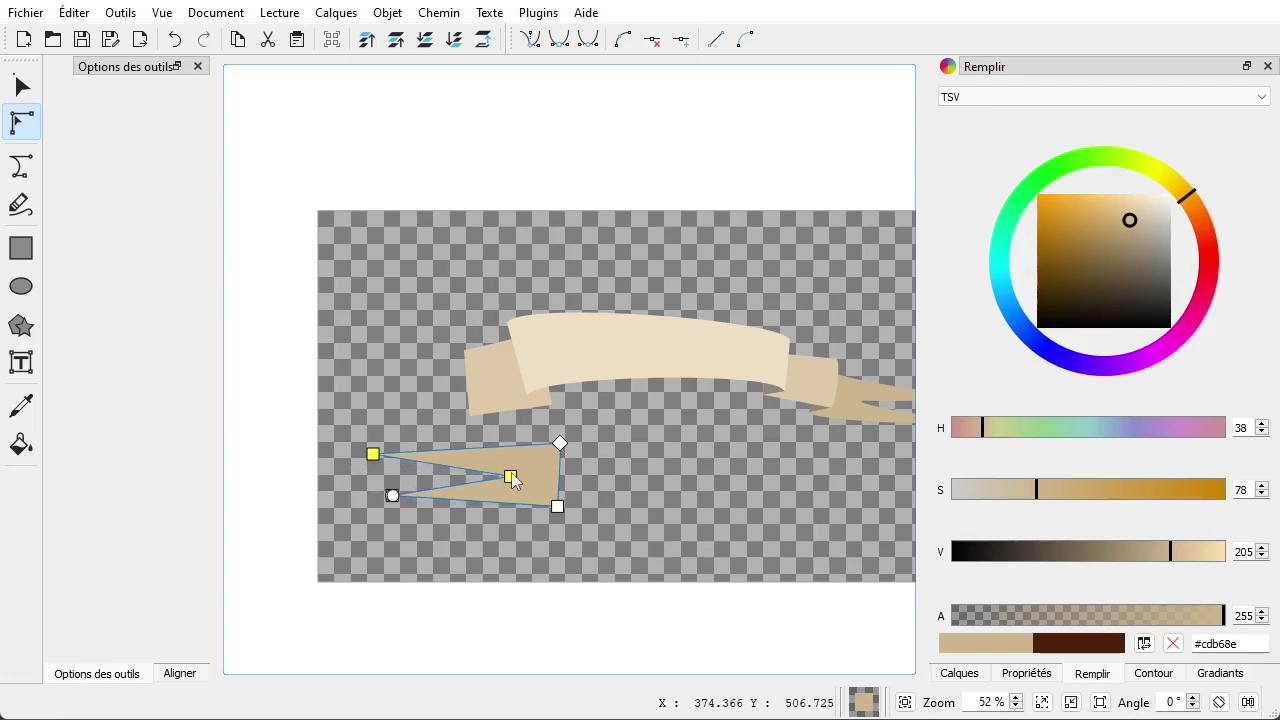
pyautogui.click(650, 477)
pyautogui.moveTo(632, 480); pyautogui.dragTo(566, 474)
pyautogui.click(466, 474)
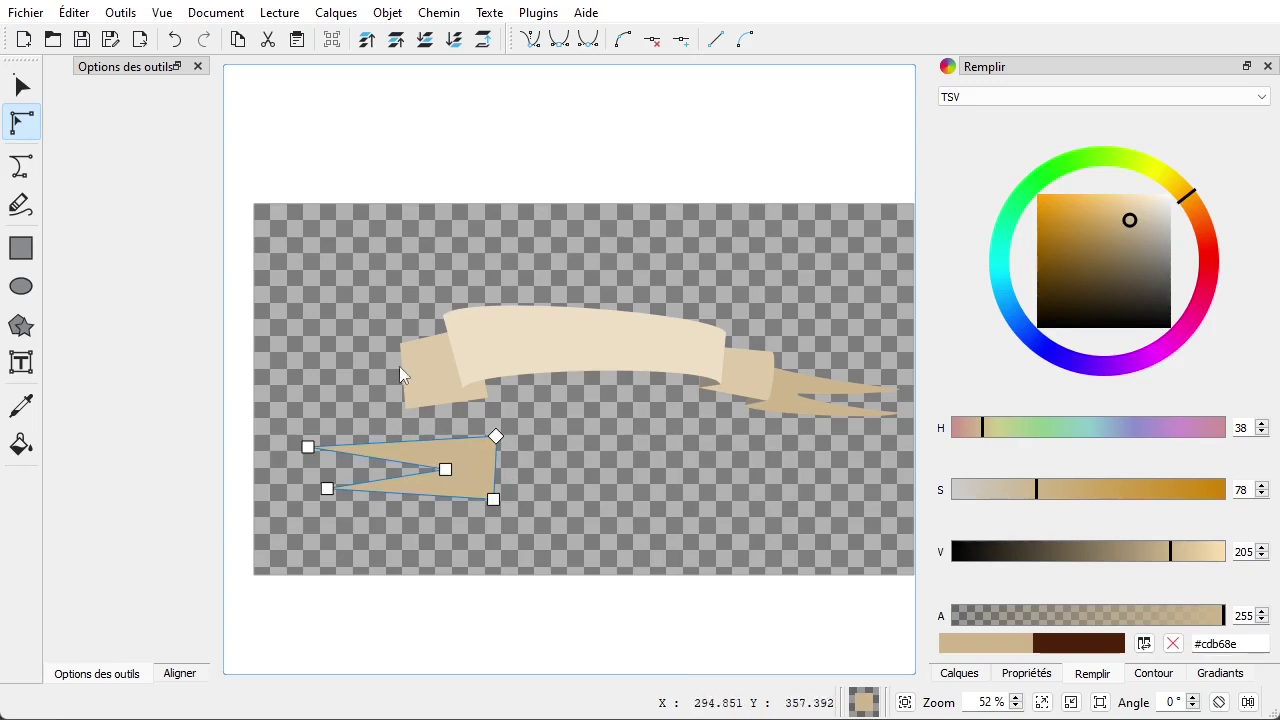
# Move the forked tail up and left so its wide end overlaps the left folded piece
pyautogui.click(20, 90)
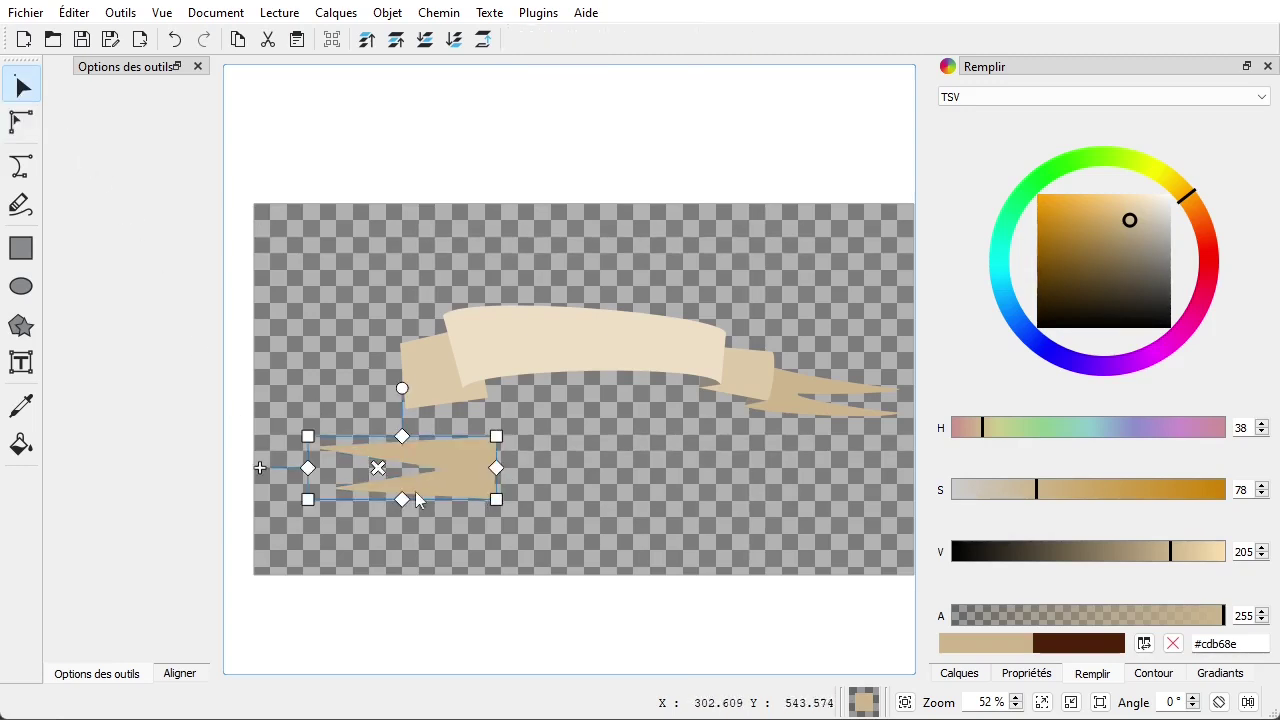
pyautogui.moveTo(488, 470); pyautogui.dragTo(401, 392)
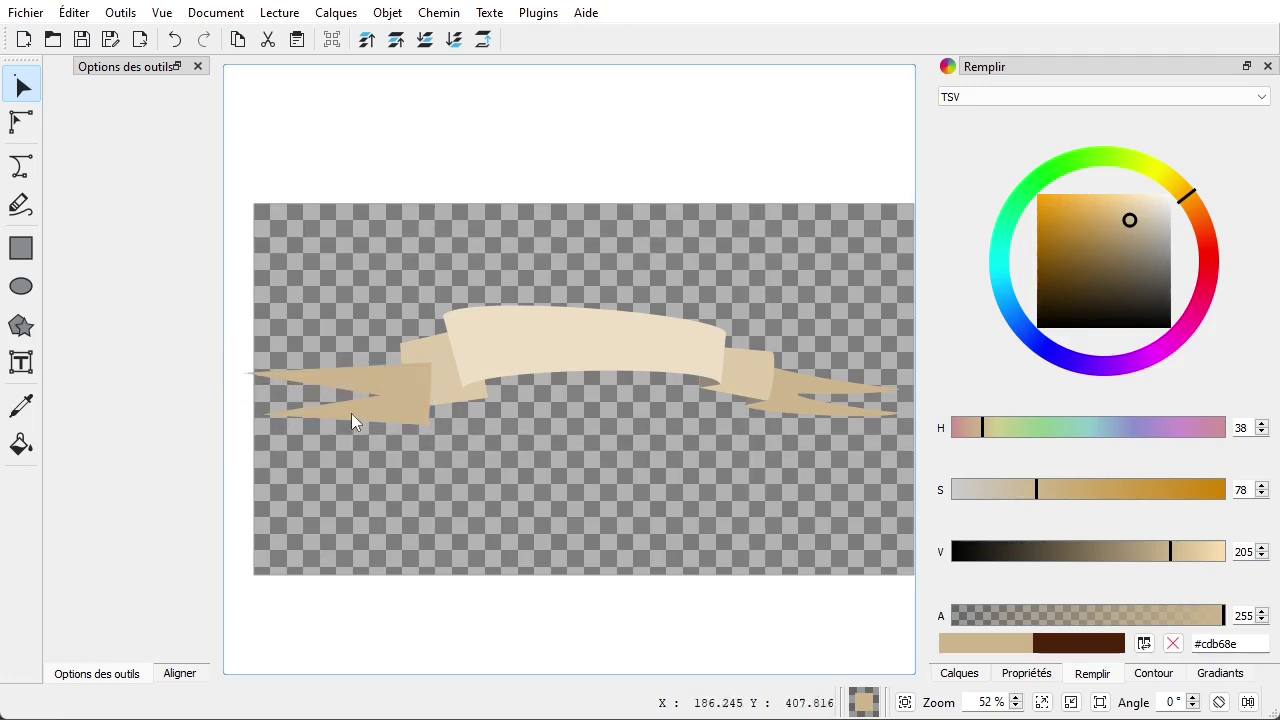
pyautogui.moveTo(485, 501)
pyautogui.mouseDown()
pyautogui.moveTo(459, 503)
pyautogui.moveTo(472, 511)
pyautogui.mouseUp()
pyautogui.scroll(-1, 472, 511)
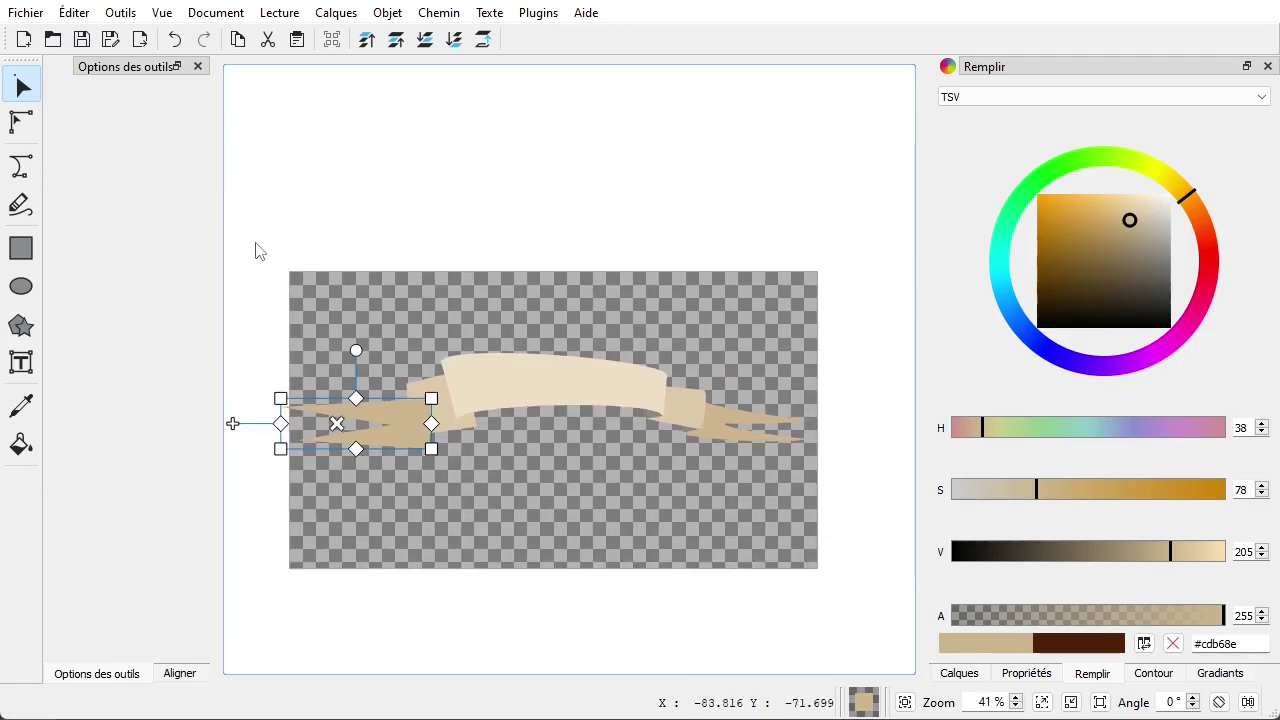
# Select all the ribbon pieces, shift them together slightly up and right on the canvas, and deselect them
pyautogui.moveTo(816, 273); pyautogui.dragTo(284, 543)
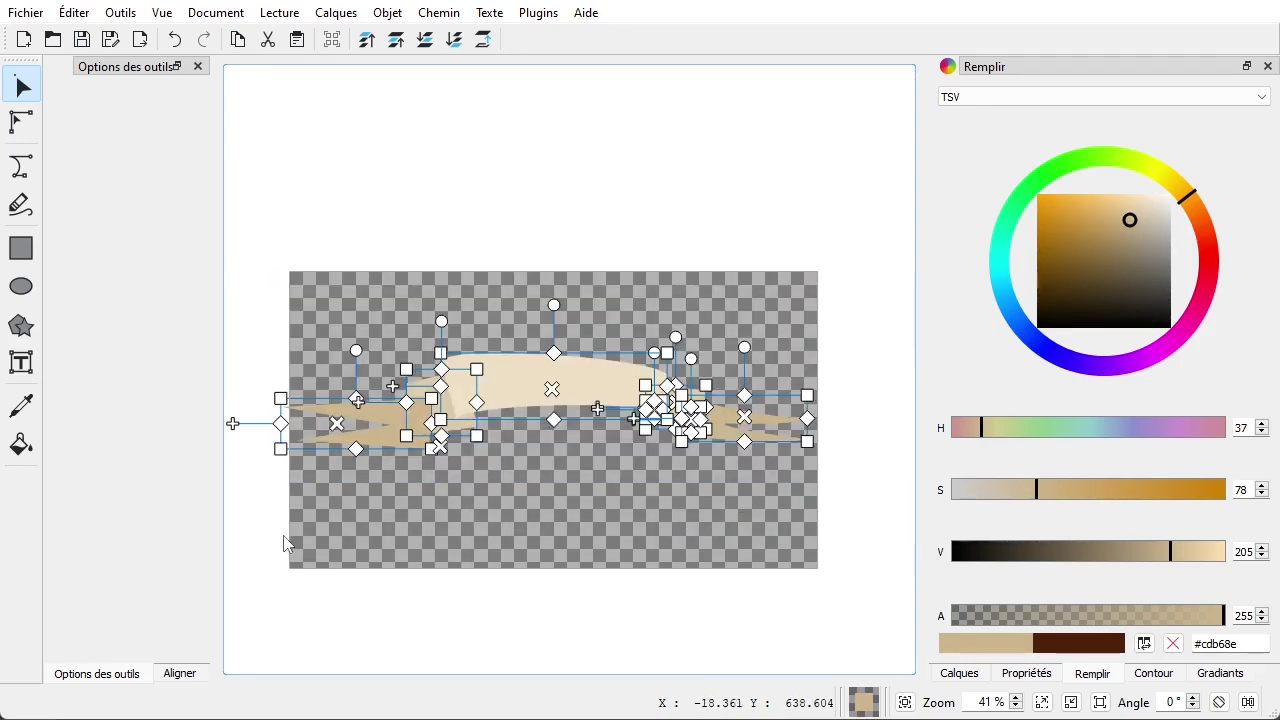
pyautogui.moveTo(480, 417); pyautogui.dragTo(520, 388)
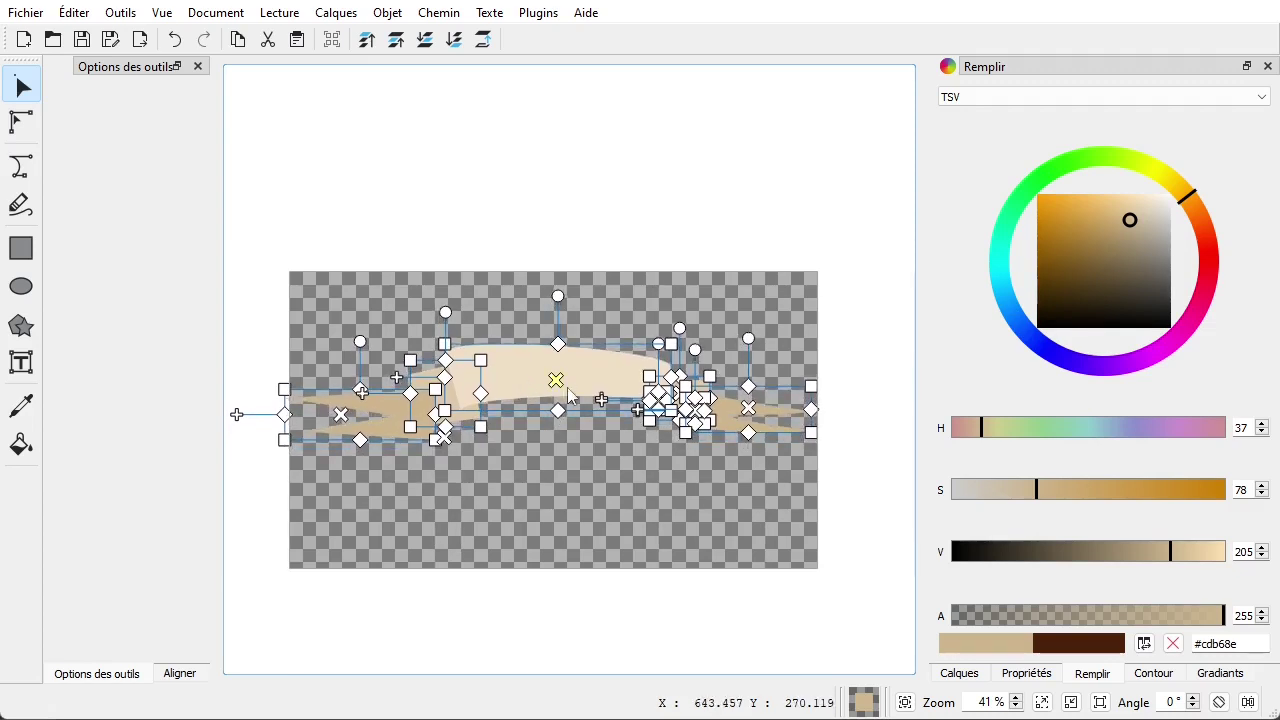
pyautogui.click(590, 500)
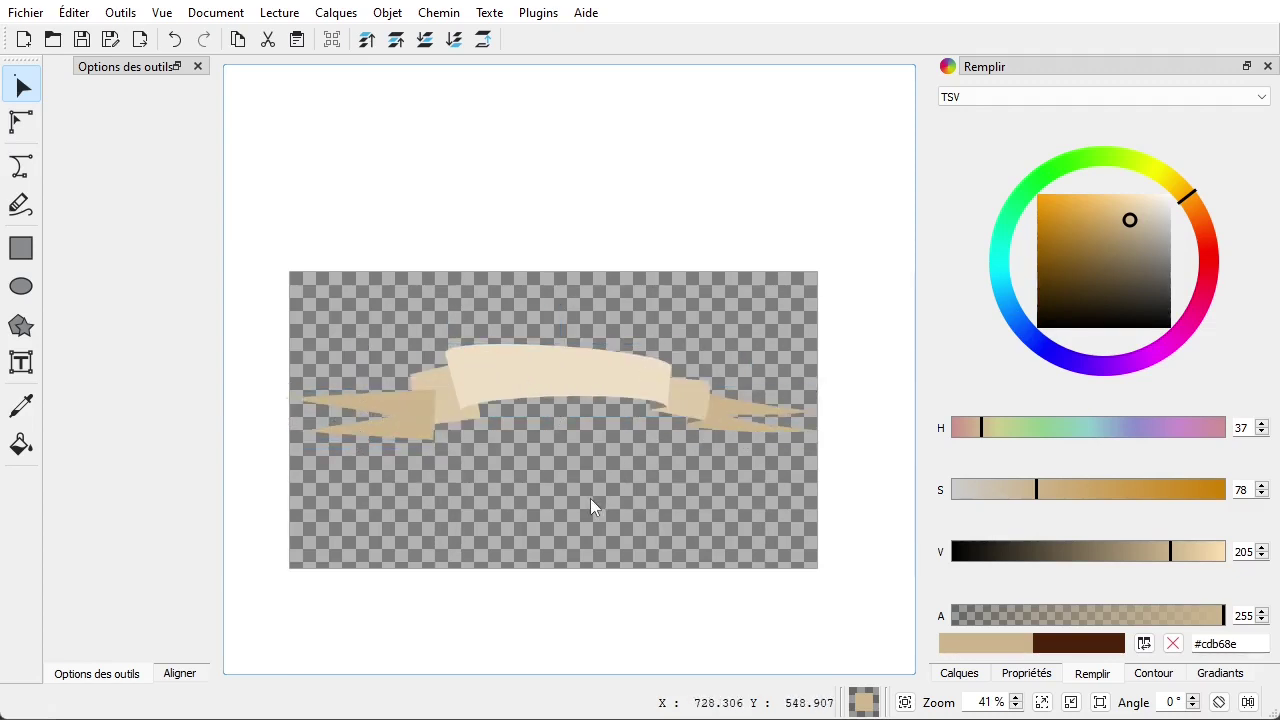
# Reshape the left forked tail by moving its lower right corner outward, the notch deeper left-of-center, and both fork tips inward
pyautogui.click(402, 440)
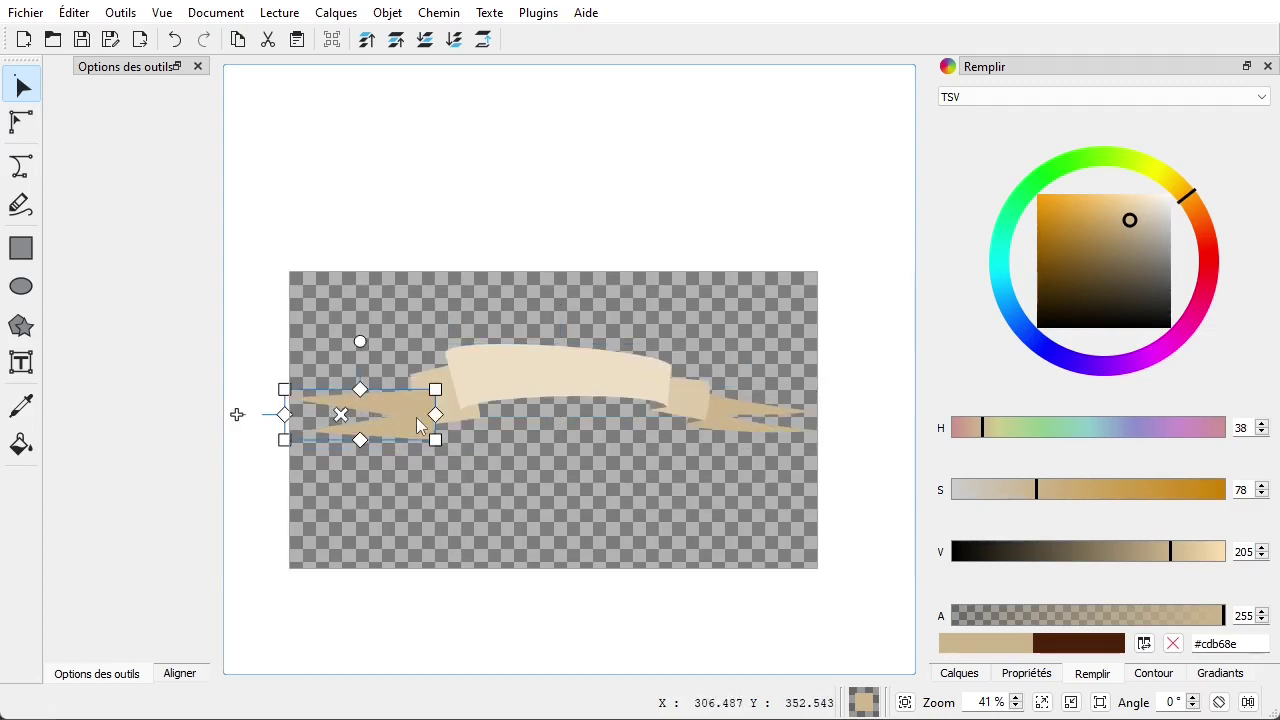
pyautogui.click(16, 127)
pyautogui.moveTo(436, 443); pyautogui.dragTo(387, 411)
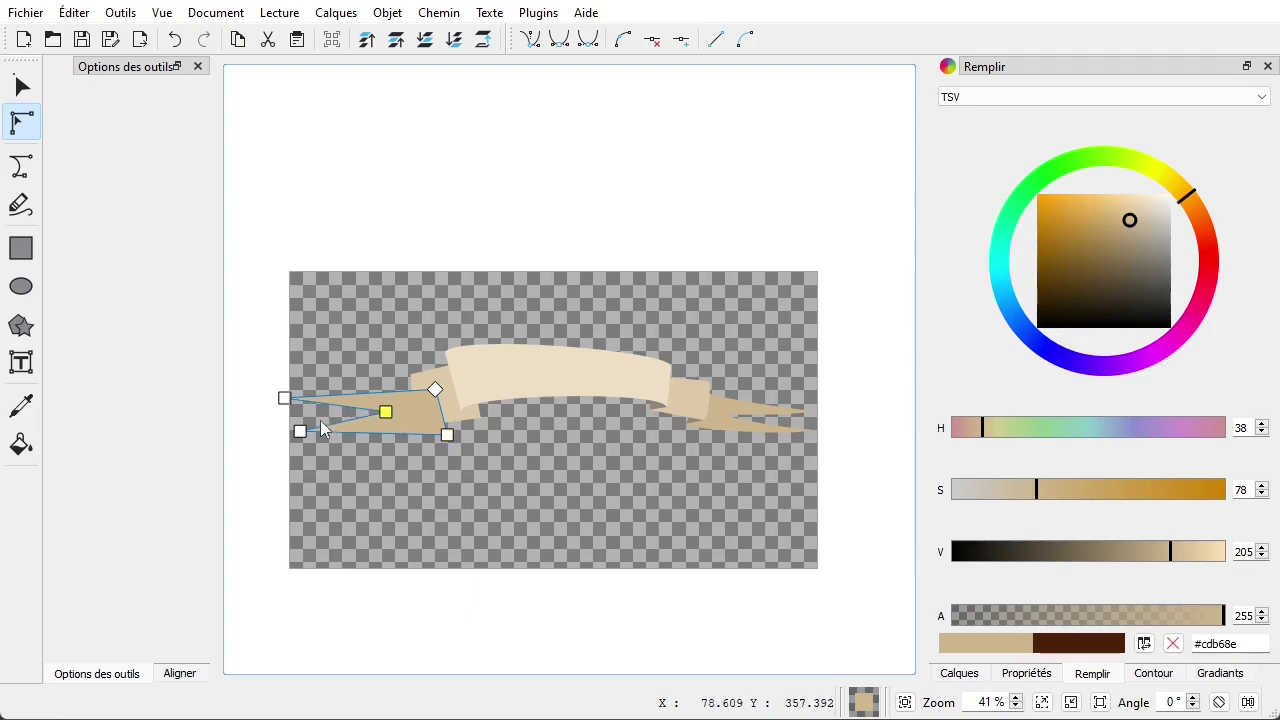
pyautogui.moveTo(300, 436); pyautogui.dragTo(306, 407)
# Select all the left tail's nodes, convert them to cusp nodes and make all its segments straight
pyautogui.moveTo(227, 350); pyautogui.dragTo(488, 486)
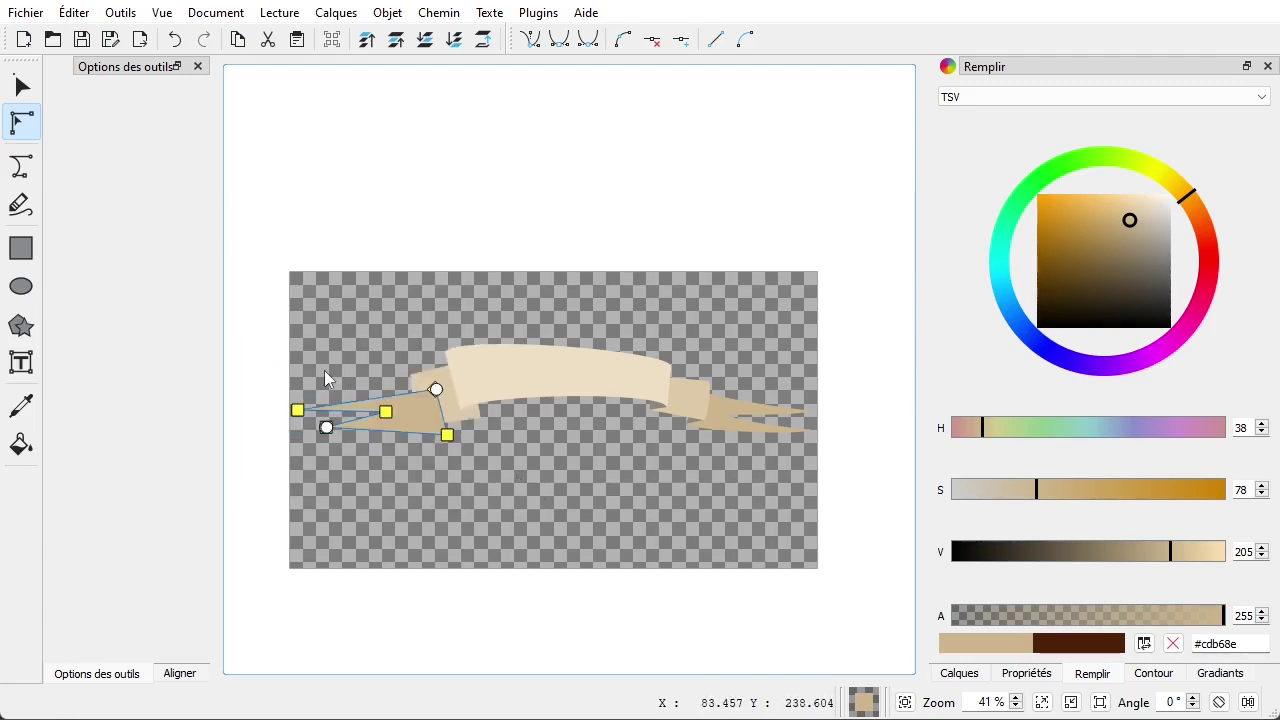
pyautogui.scroll(4, 614, 372)
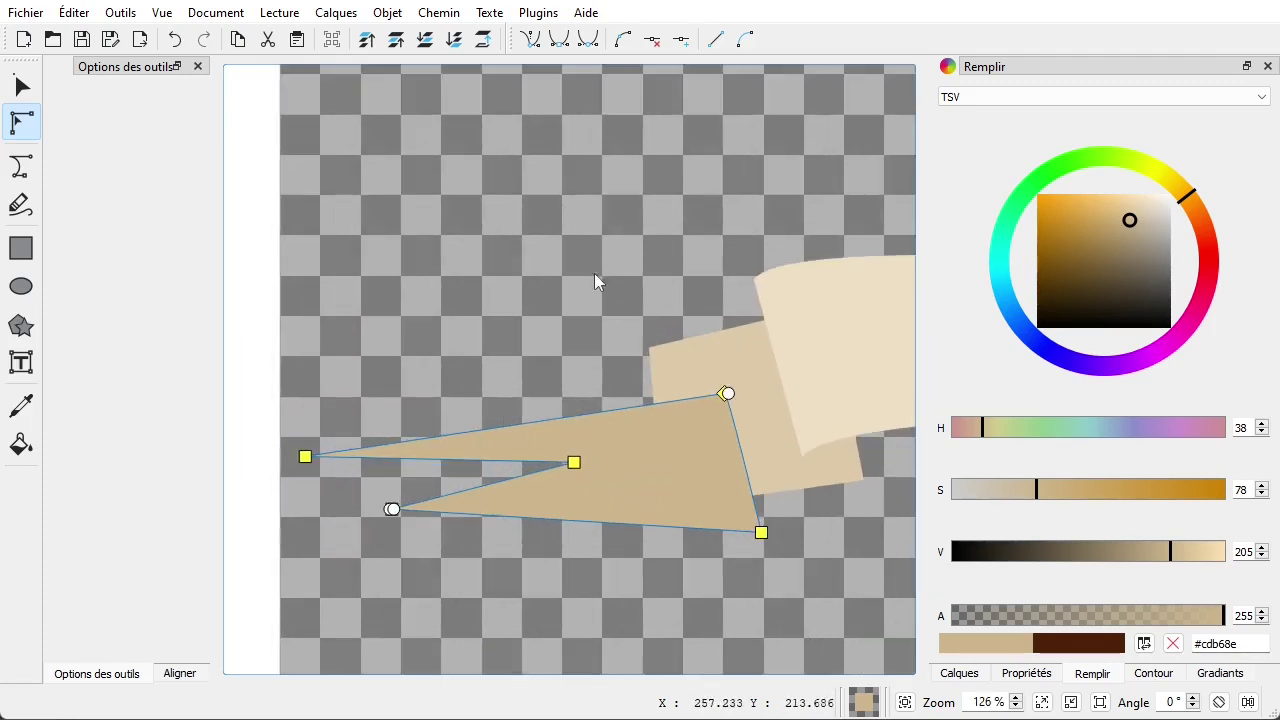
pyautogui.click(531, 46)
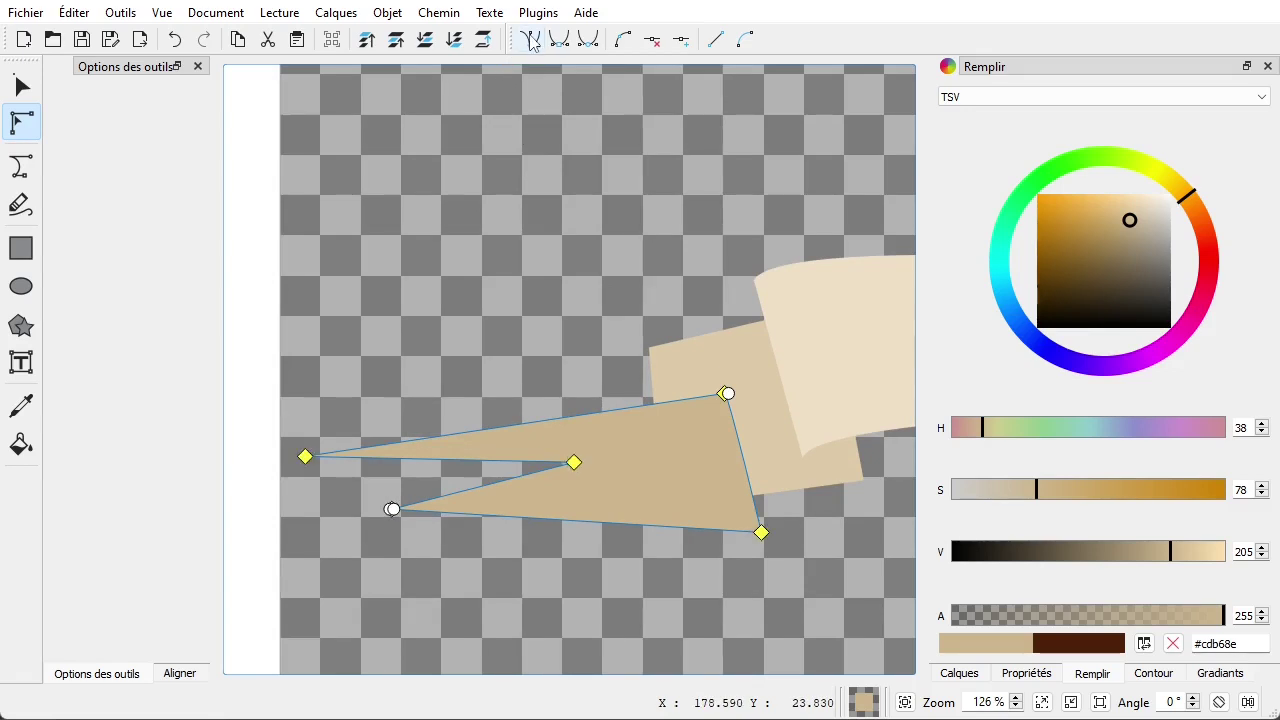
pyautogui.click(715, 40)
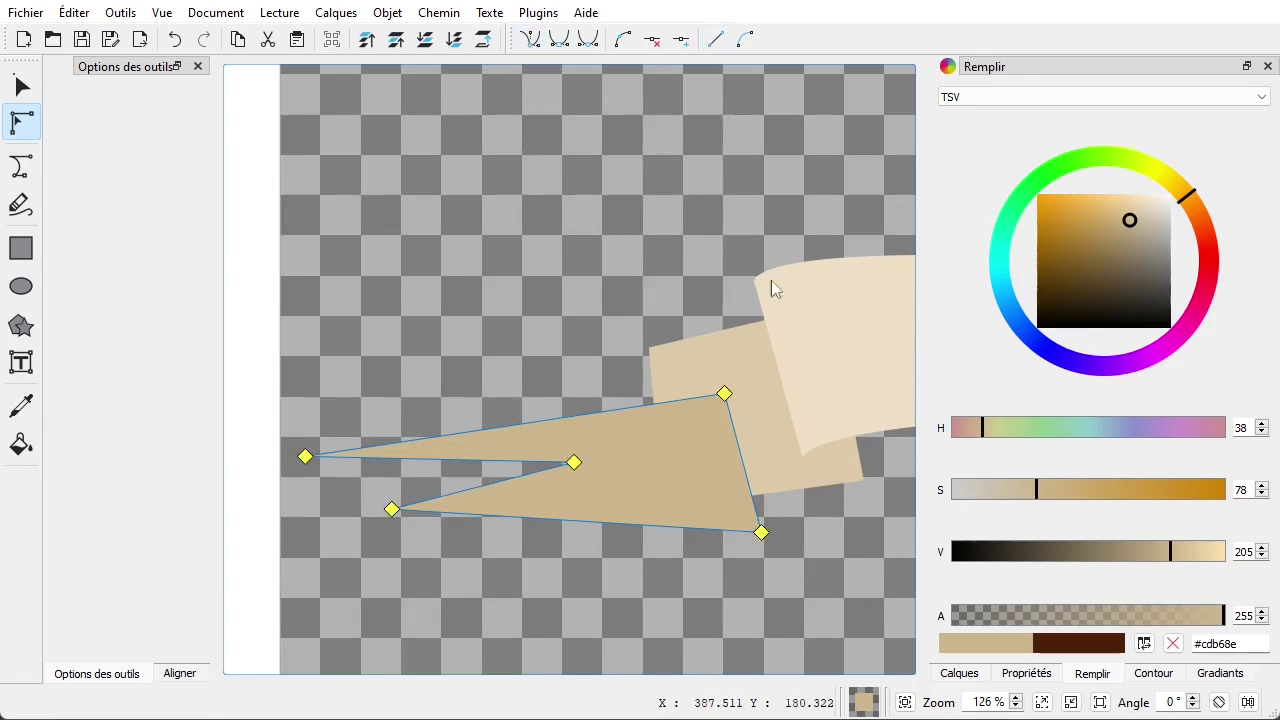
# Curve both edges of the left tail's lower fork, bending the bottom edge upward and the inner edge downward
pyautogui.moveTo(614, 343); pyautogui.dragTo(549, 320)
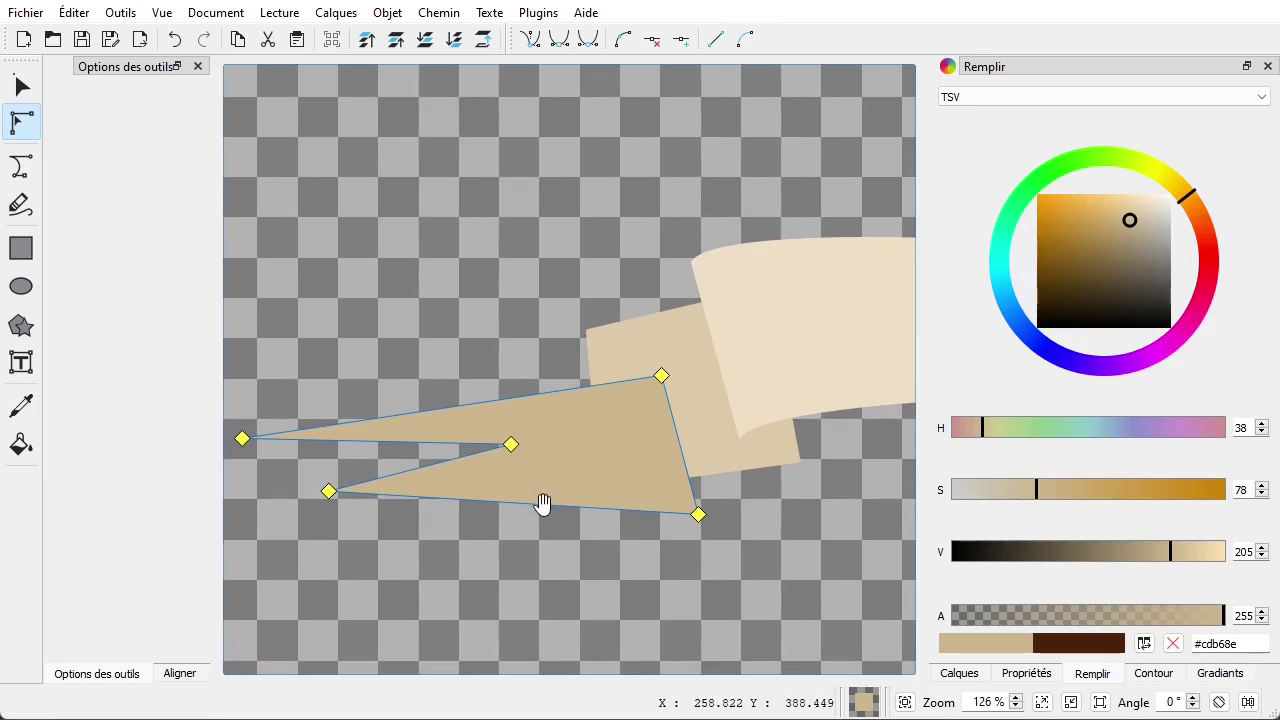
pyautogui.moveTo(542, 508); pyautogui.dragTo(543, 493)
pyautogui.moveTo(331, 478); pyautogui.dragTo(432, 461)
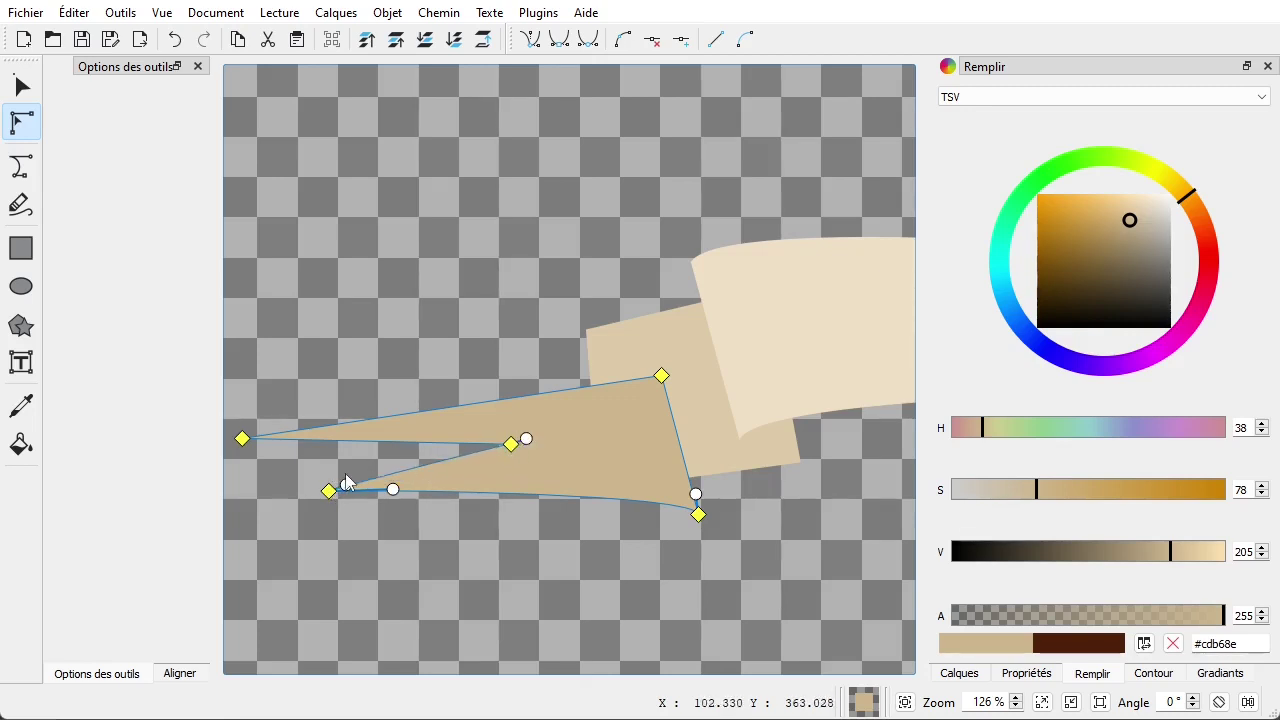
pyautogui.moveTo(345, 487); pyautogui.dragTo(453, 480)
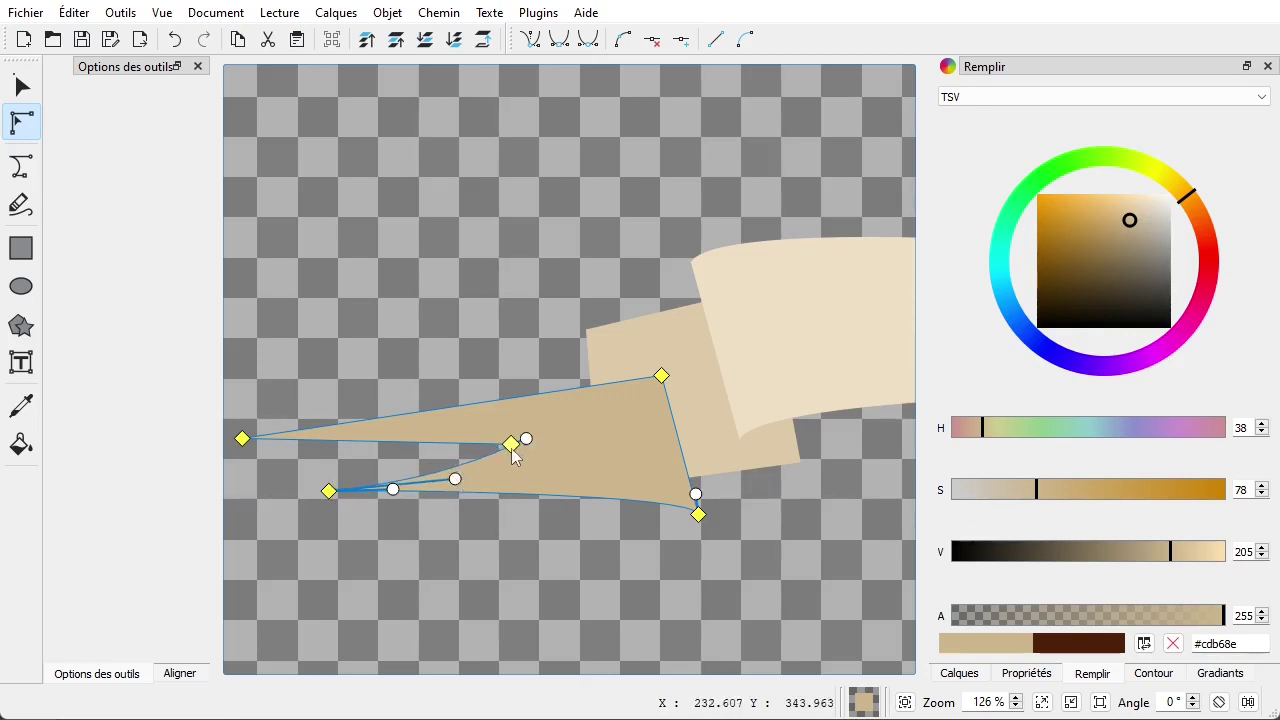
pyautogui.moveTo(526, 441); pyautogui.dragTo(480, 473)
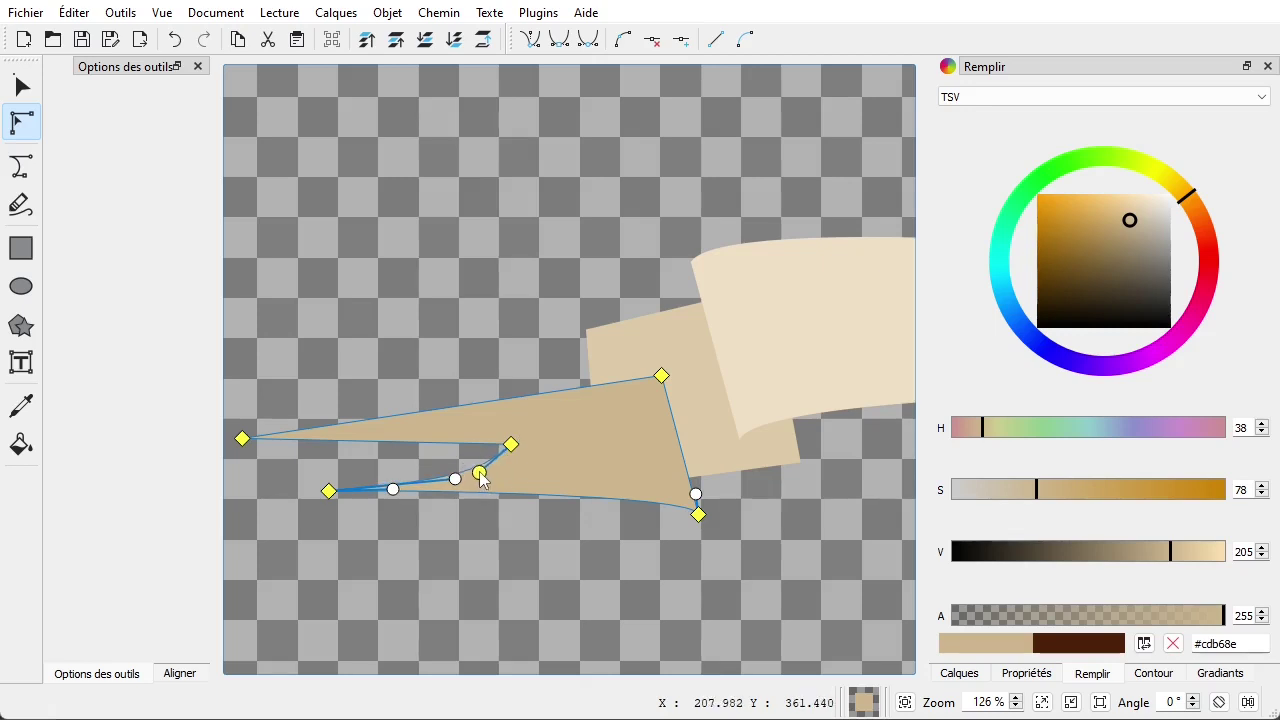
# Bend the inner and outer edges of the left tail's upper fork downward into smooth curves
pyautogui.moveTo(386, 437); pyautogui.dragTo(389, 452)
pyautogui.moveTo(503, 455); pyautogui.dragTo(442, 471)
pyautogui.moveTo(241, 447); pyautogui.dragTo(352, 454)
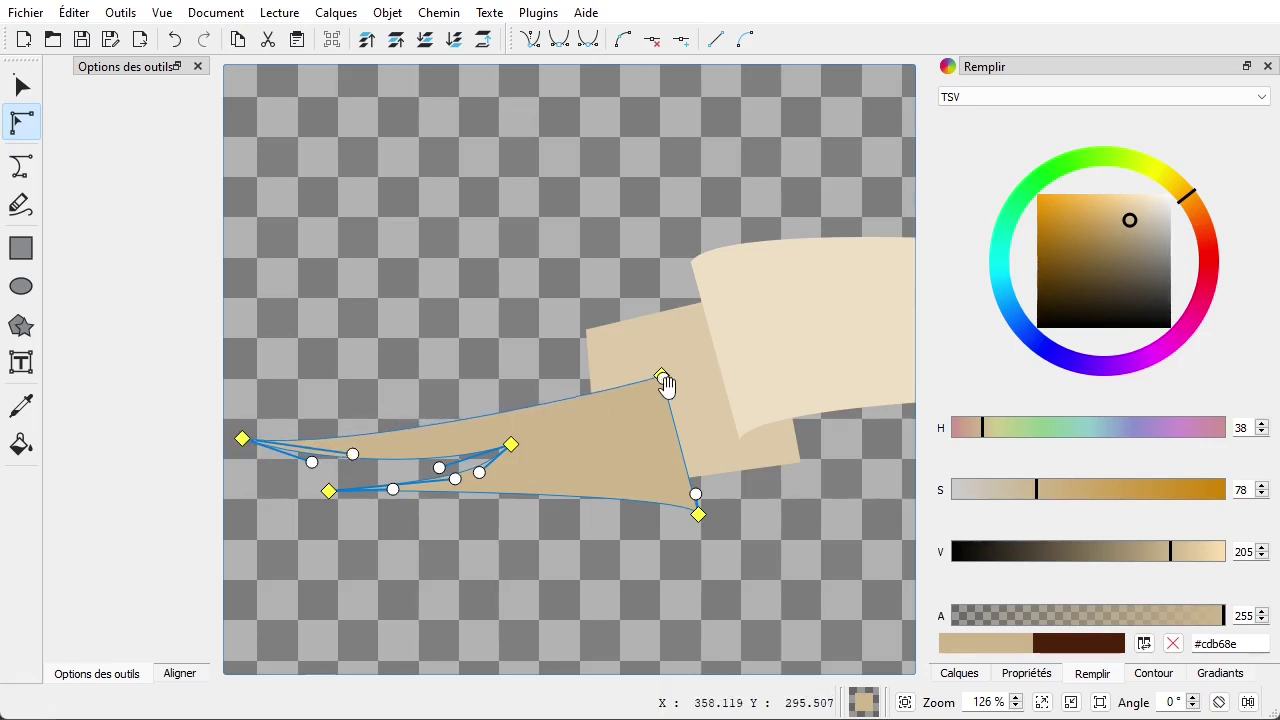
pyautogui.moveTo(657, 378); pyautogui.dragTo(511, 408)
# Move the left tail's notch node slightly right, refine its two curve handles, and deselect the node
pyautogui.click(473, 360)
pyautogui.click(503, 455)
pyautogui.moveTo(508, 446); pyautogui.dragTo(529, 444)
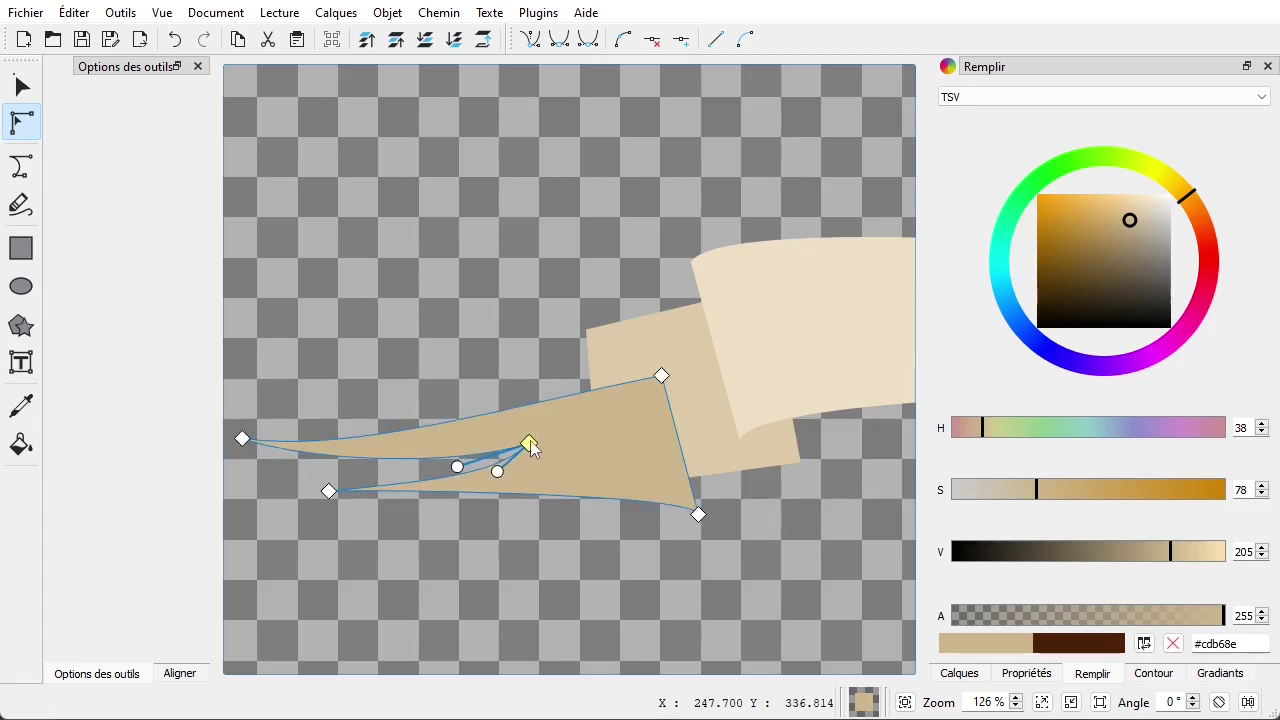
pyautogui.moveTo(457, 466)
pyautogui.mouseDown()
pyautogui.moveTo(497, 471)
pyautogui.moveTo(465, 476)
pyautogui.mouseUp()
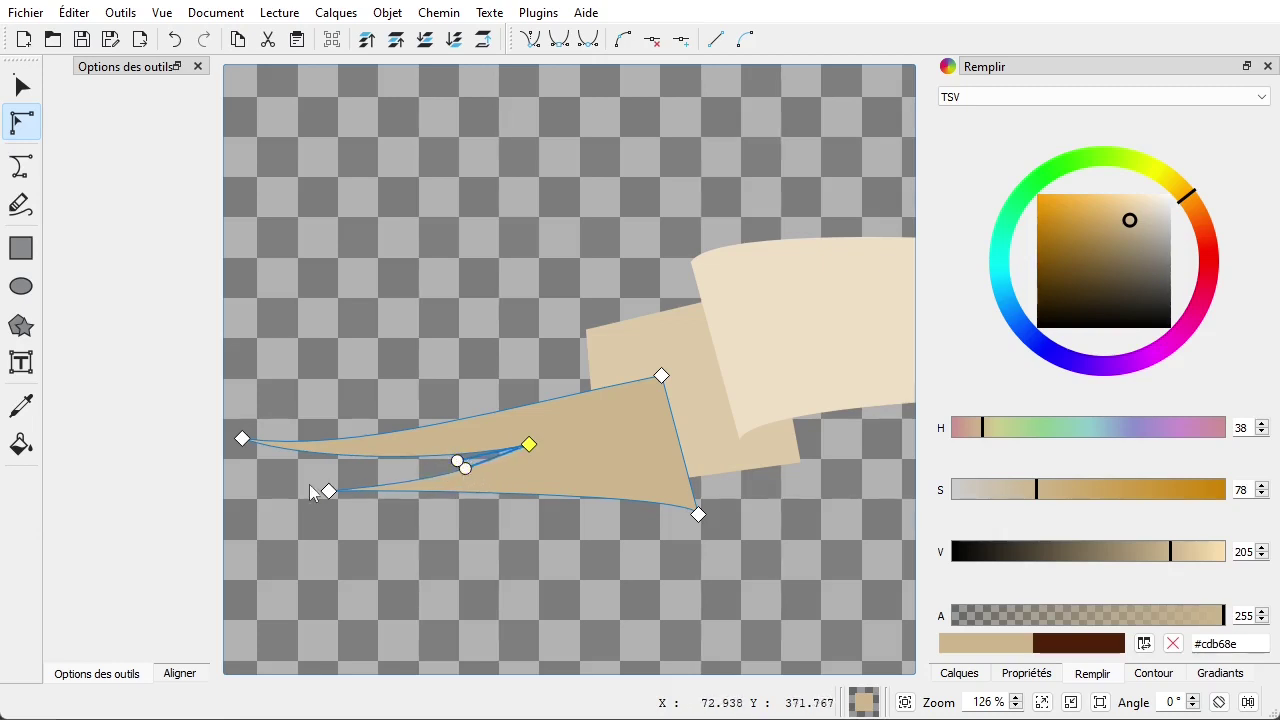
pyautogui.click(440, 554)
pyautogui.click(642, 488)
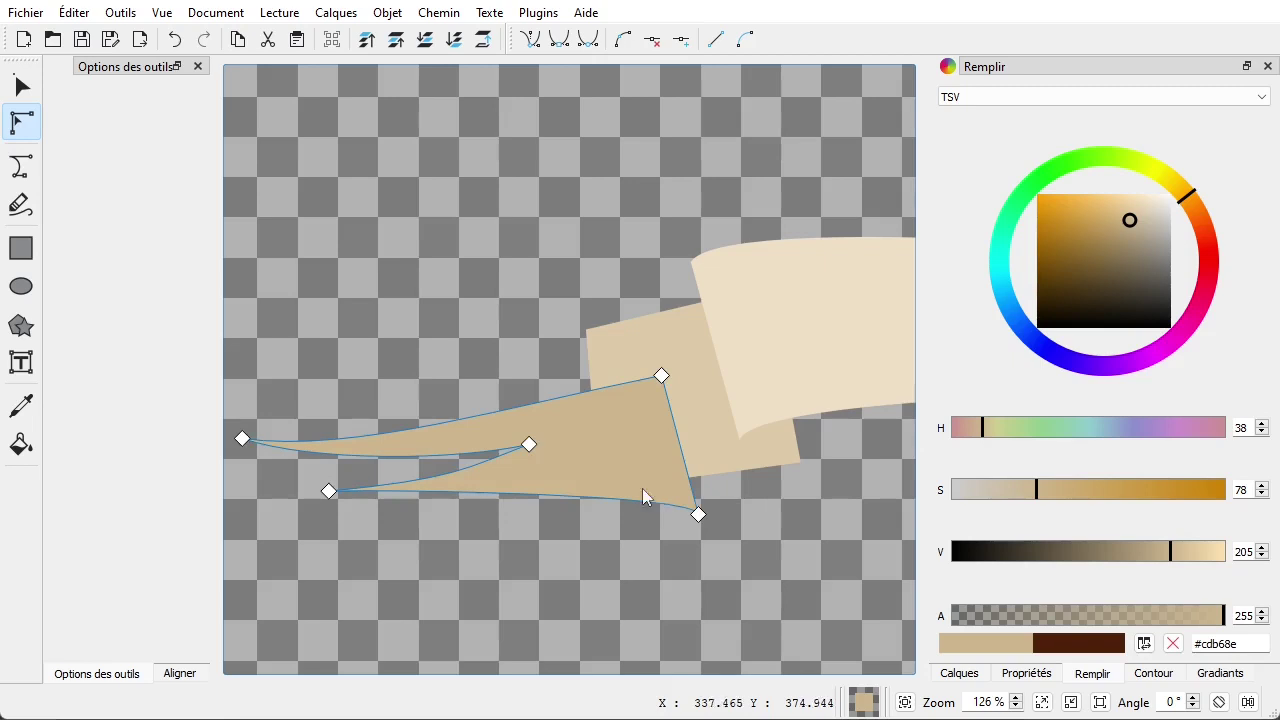
# Lower the left forked tail in the stacking order until it sits behind the left folded piece
pyautogui.click(425, 40)
pyautogui.click(425, 40)
pyautogui.click(425, 40)
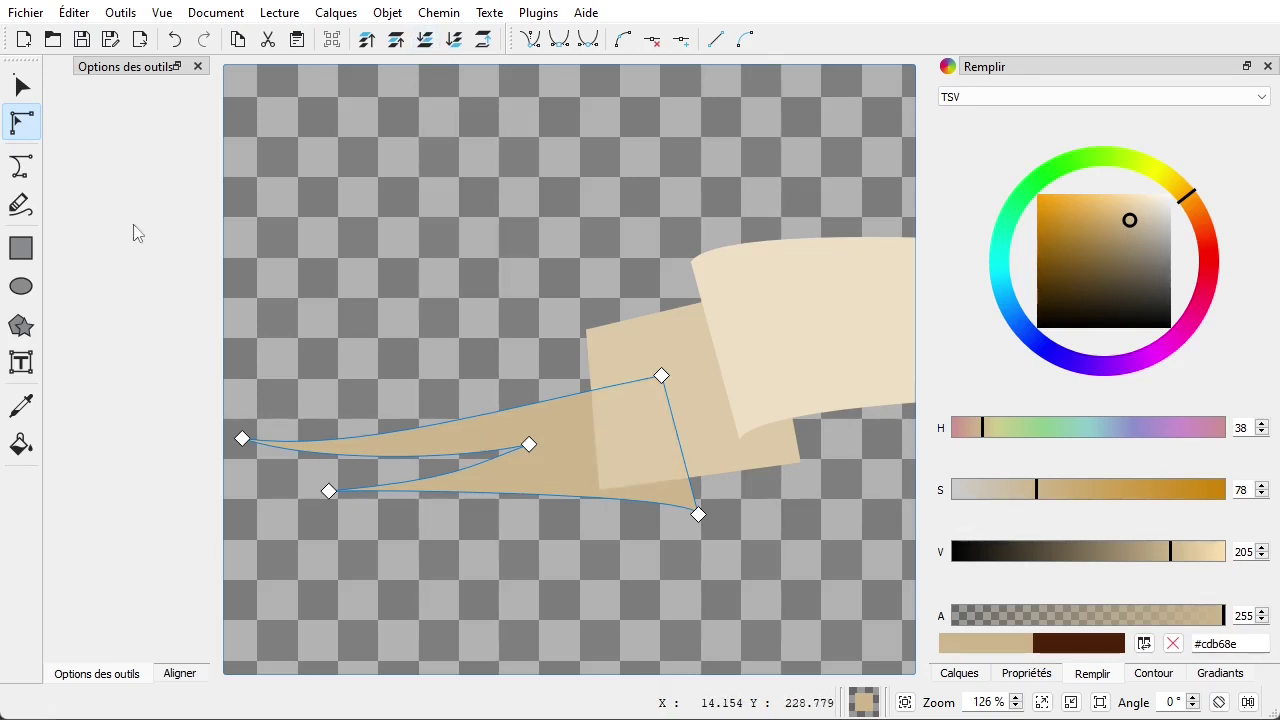
pyautogui.click(23, 87)
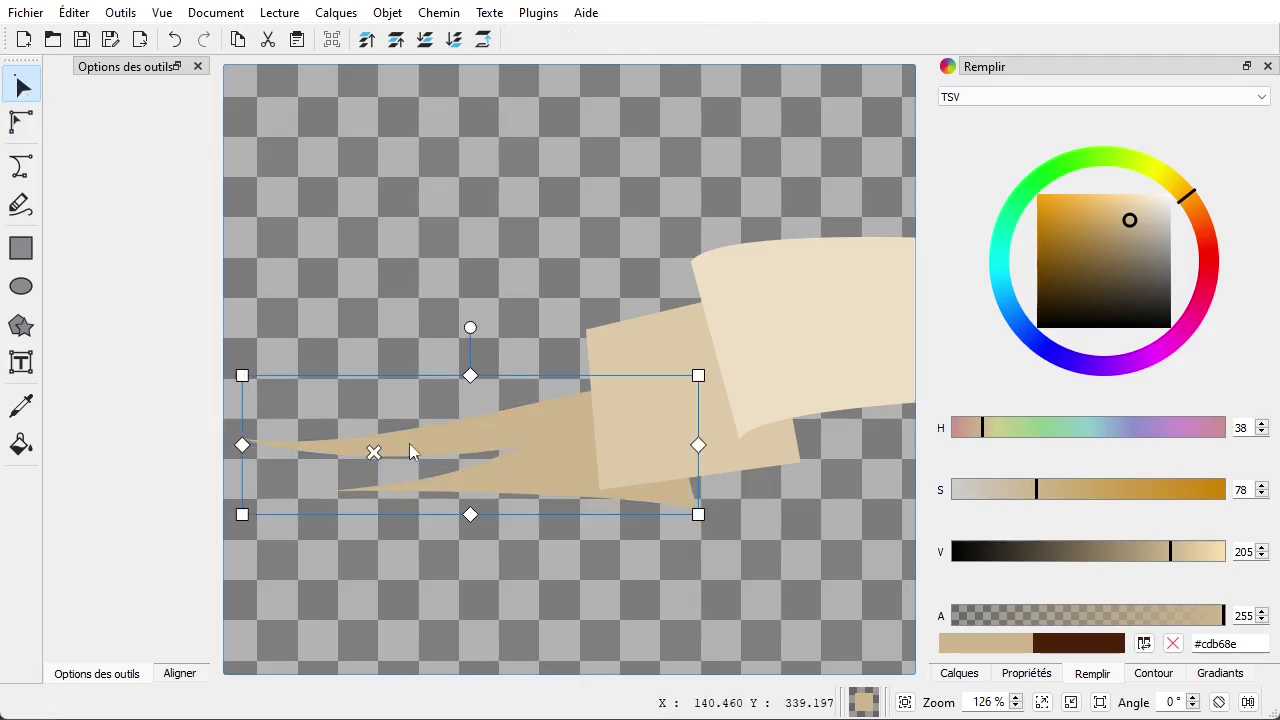
# Shrink the left forked tail slightly, reposition it with its inner end behind the left folded piece, and deselect it
pyautogui.moveTo(542, 427); pyautogui.dragTo(503, 433)
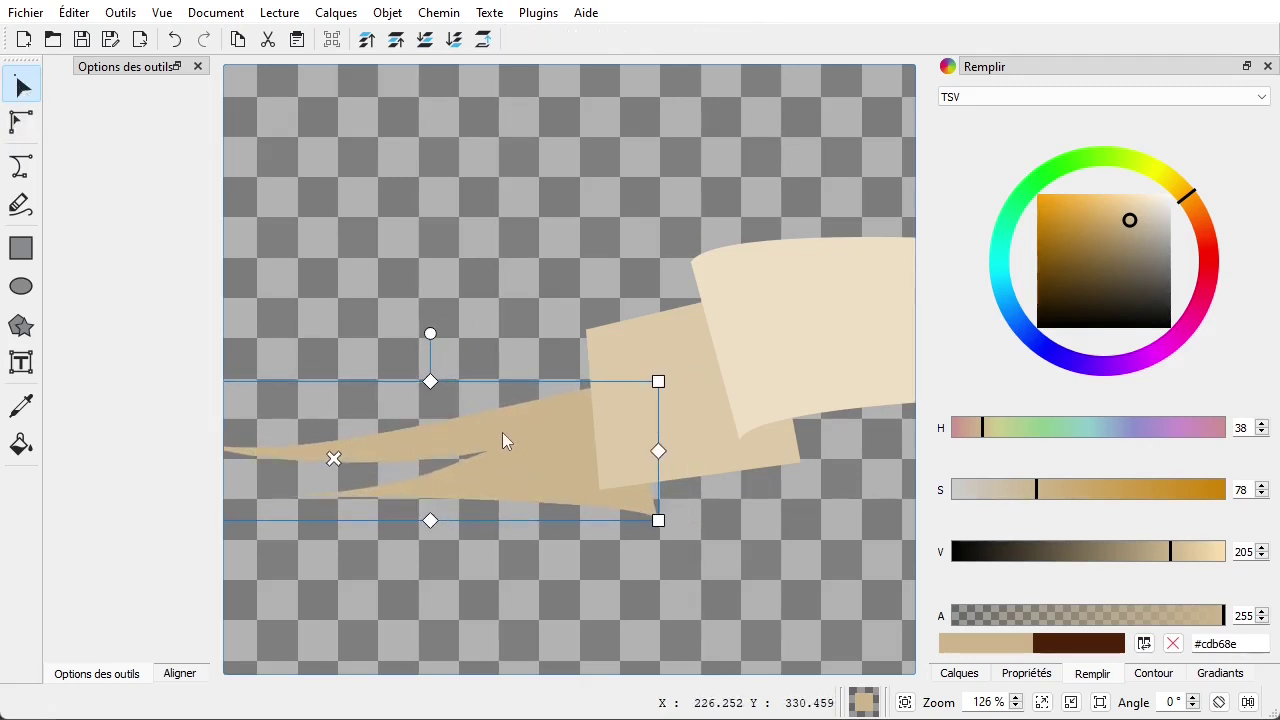
pyautogui.scroll(-2, 506, 525)
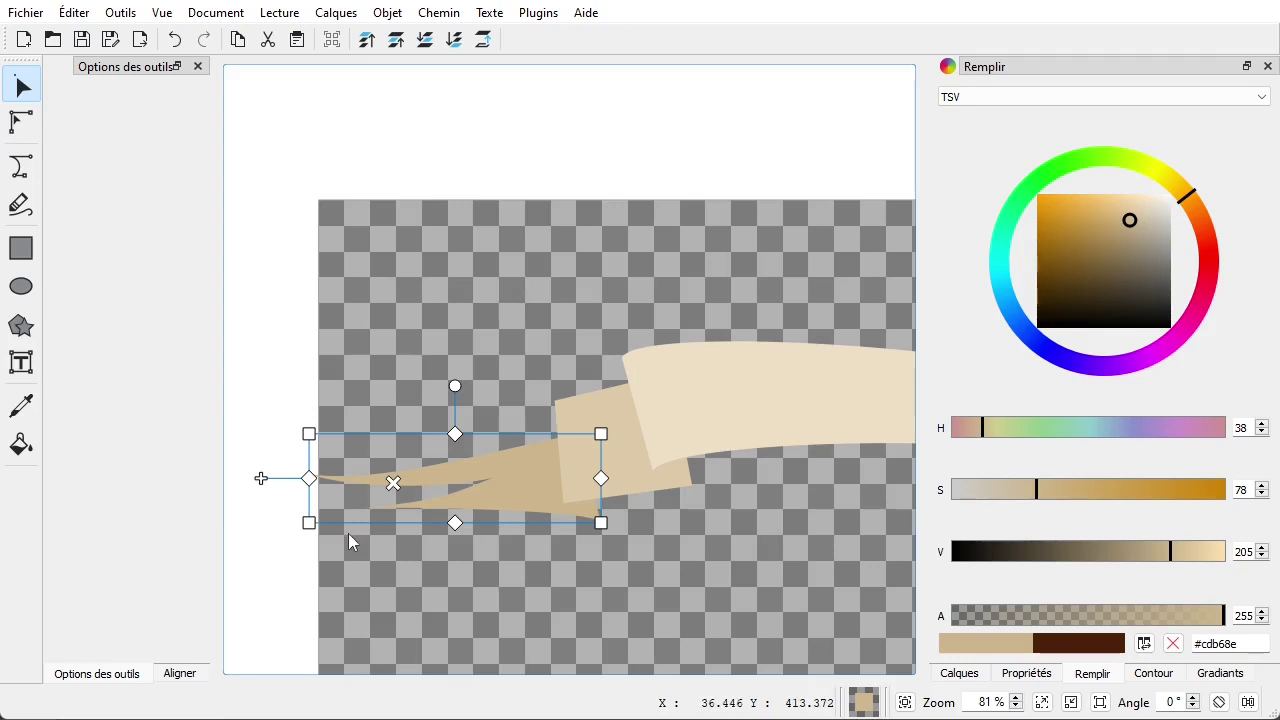
pyautogui.moveTo(307, 523); pyautogui.dragTo(323, 515)
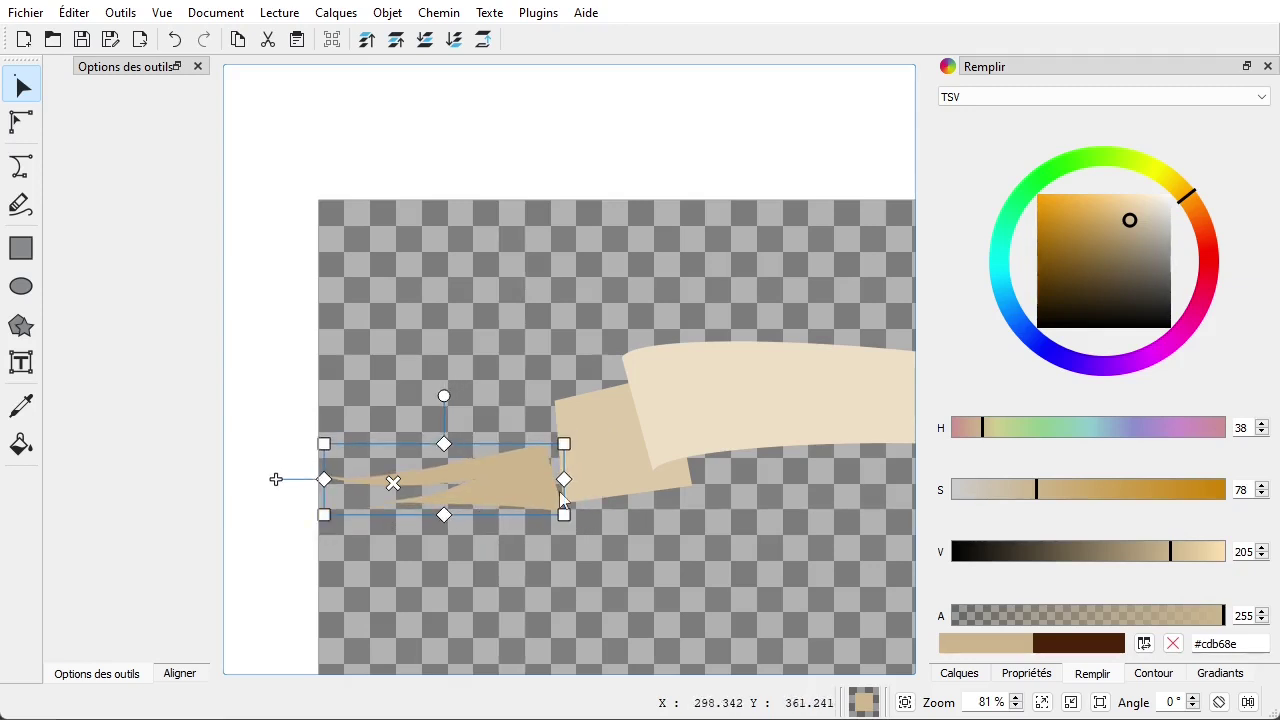
pyautogui.moveTo(522, 486); pyautogui.dragTo(550, 495)
pyautogui.scroll(-2, 698, 598)
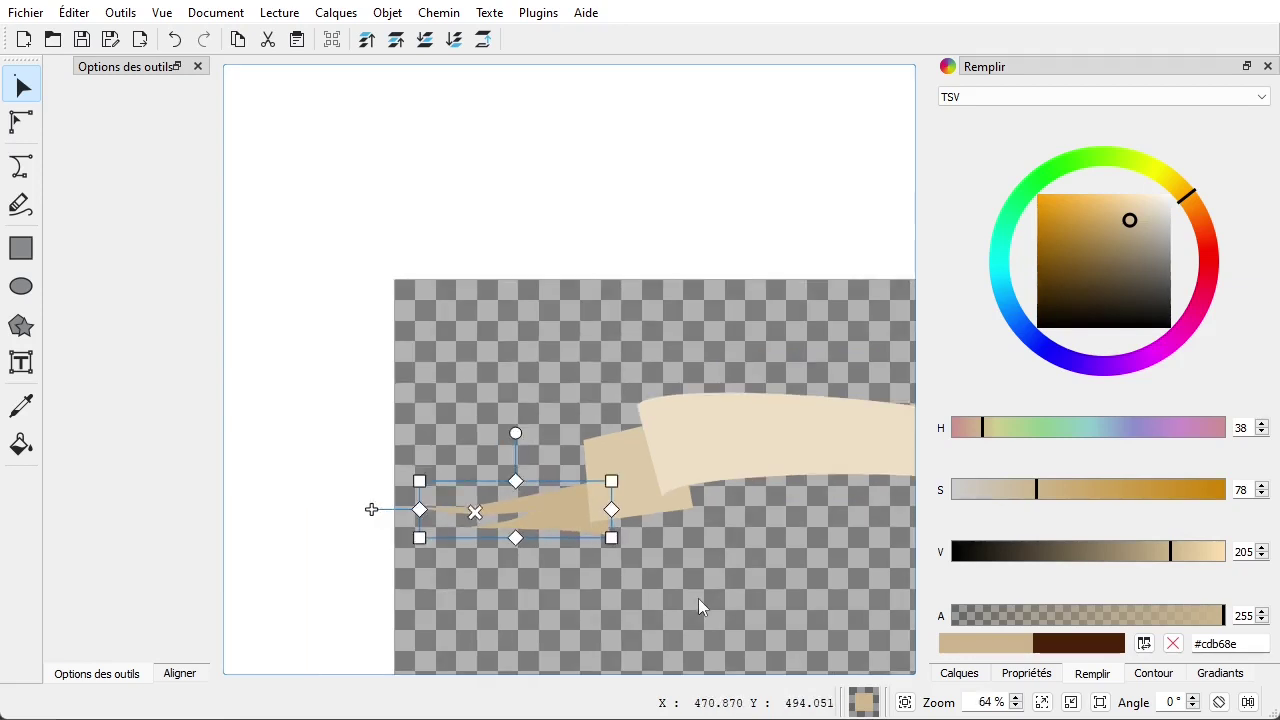
pyautogui.moveTo(760, 567); pyautogui.dragTo(671, 476)
pyautogui.scroll(3, 603, 459)
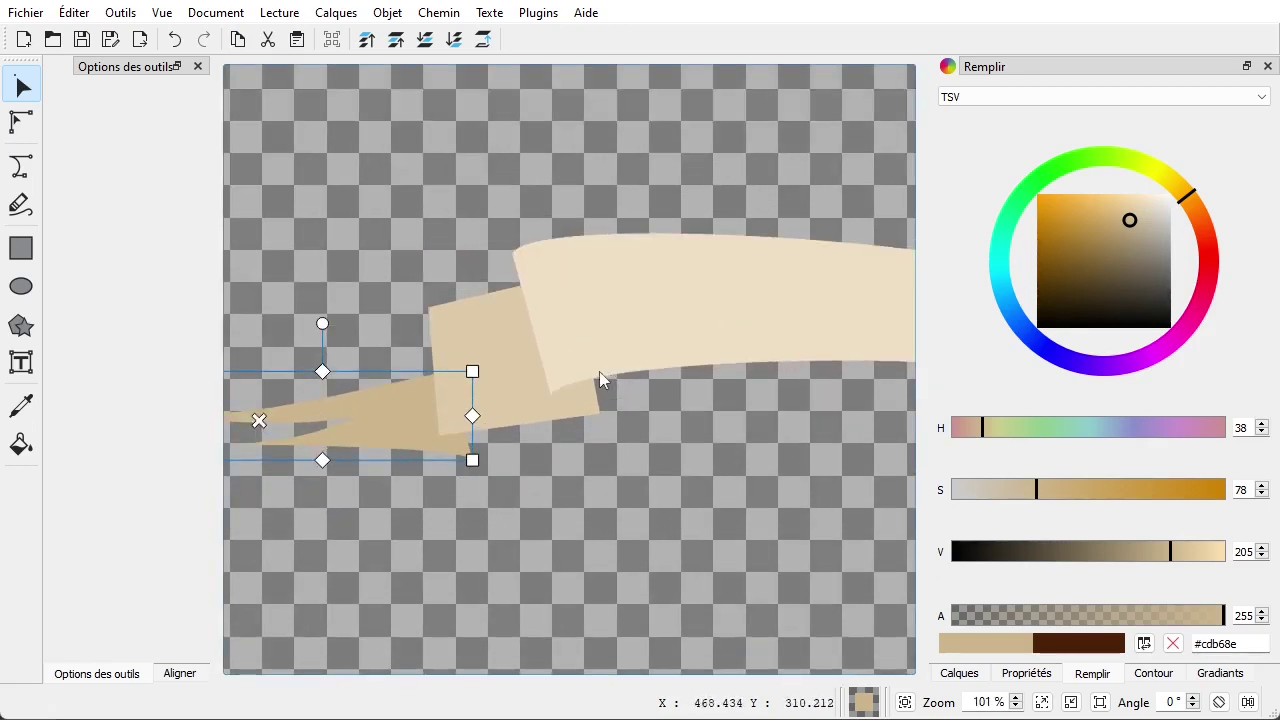
pyautogui.click(645, 481)
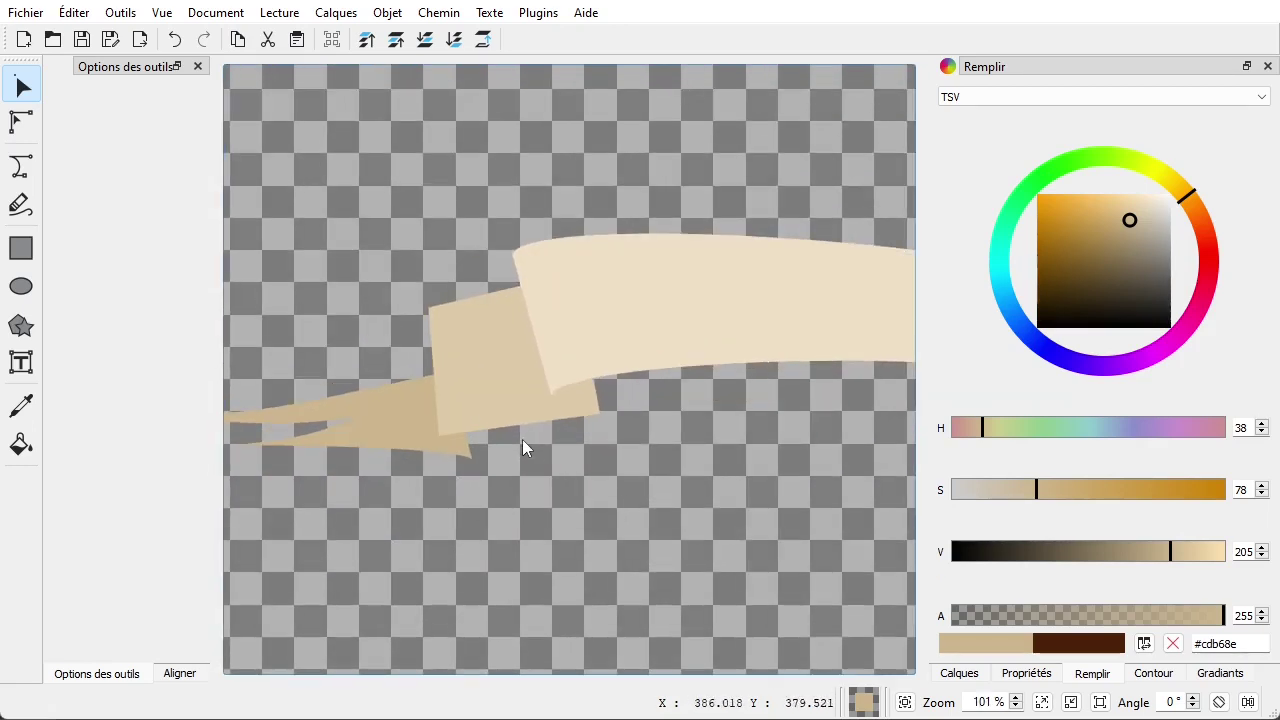
# Draw a filled triangle from the main band's lower-left corner to the left folded piece's lower-right corner and up over the band
pyautogui.scroll(2, 522, 439)
pyautogui.moveTo(706, 503); pyautogui.dragTo(35, 428)
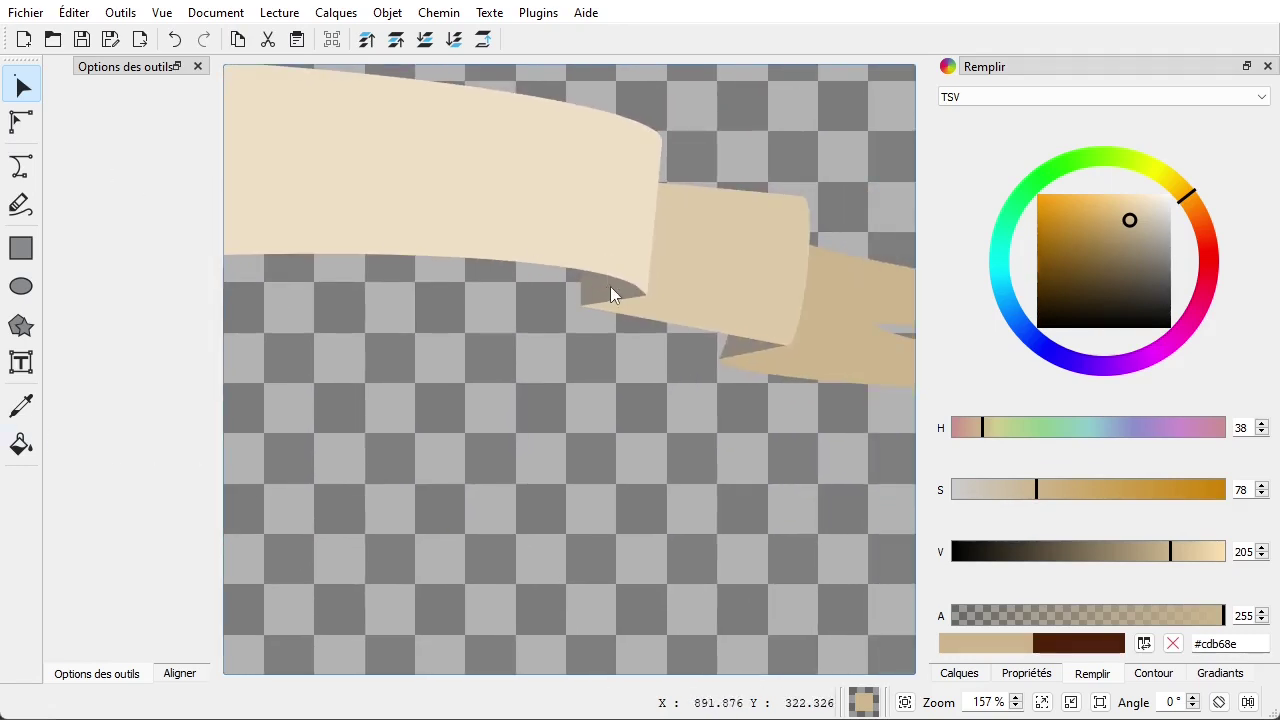
pyautogui.moveTo(343, 340); pyautogui.dragTo(497, 409)
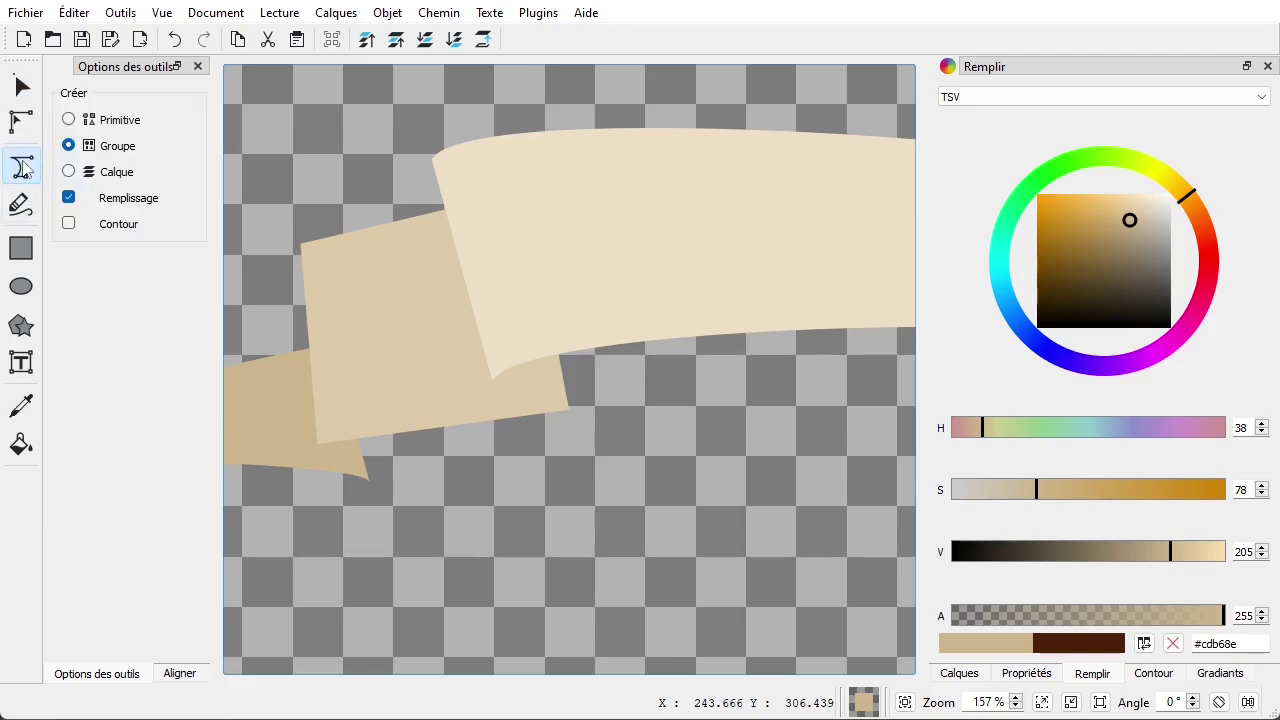
pyautogui.scroll(2, 571, 414)
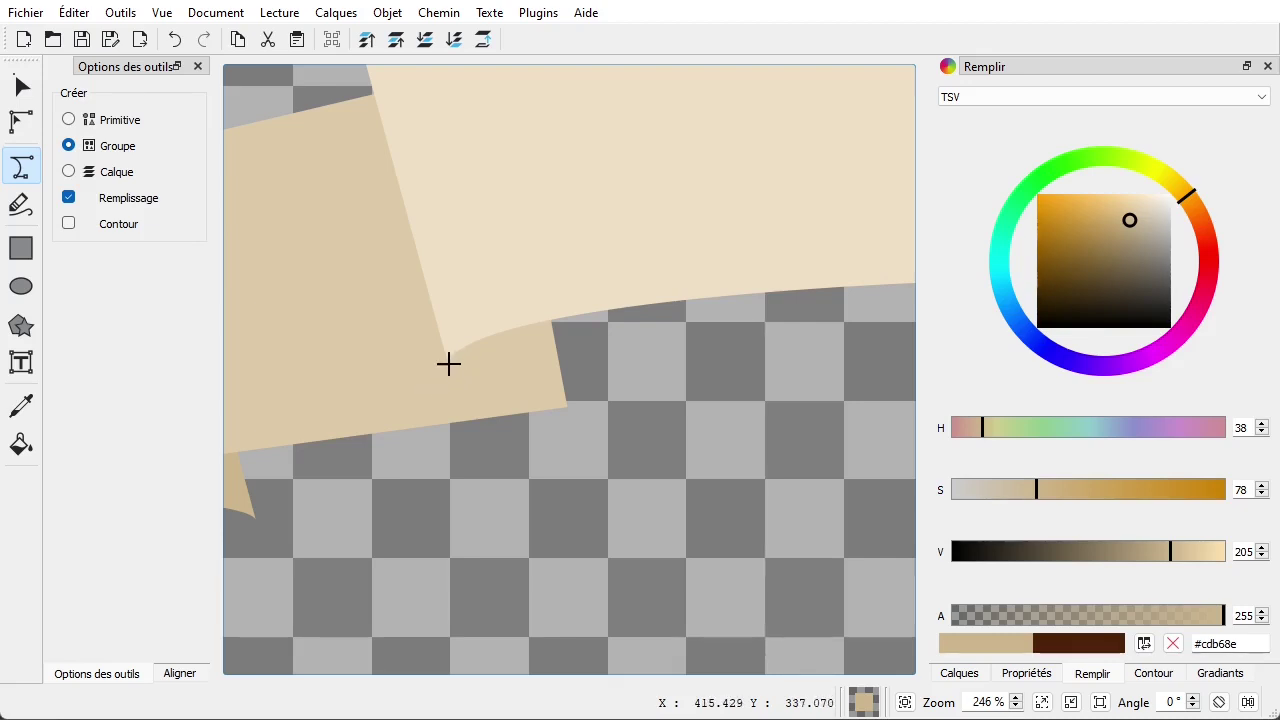
pyautogui.click(566, 405)
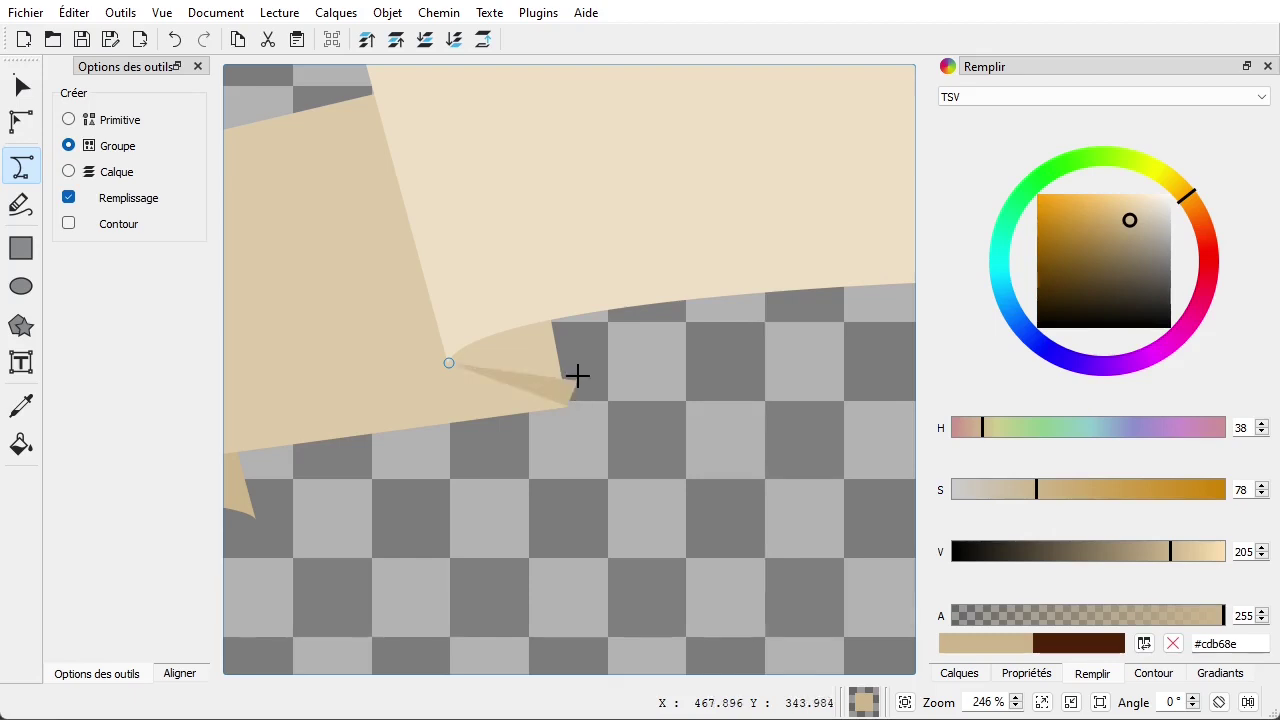
pyautogui.click(558, 199)
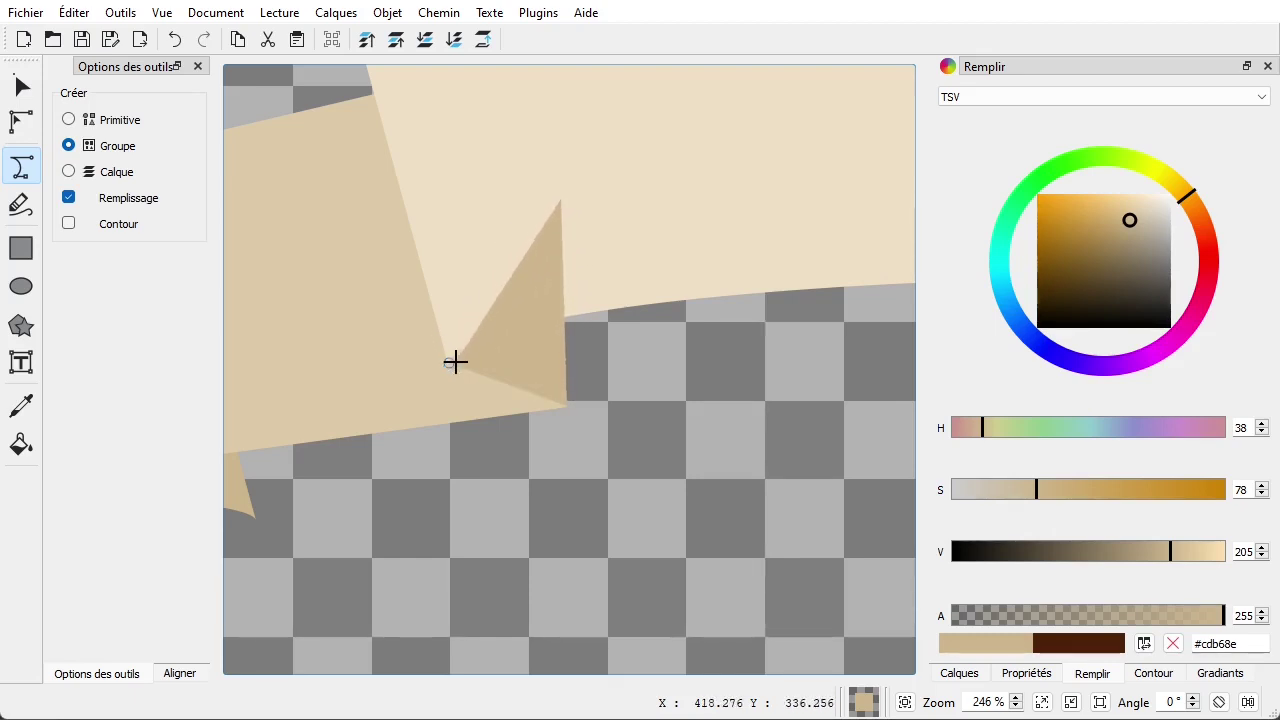
pyautogui.click(448, 361)
# Recolour the new triangle with the grey-brown #8f887b sampled from the right fold's shadow
pyautogui.scroll(-5, 800, 528)
pyautogui.scroll(-3, 630, 490)
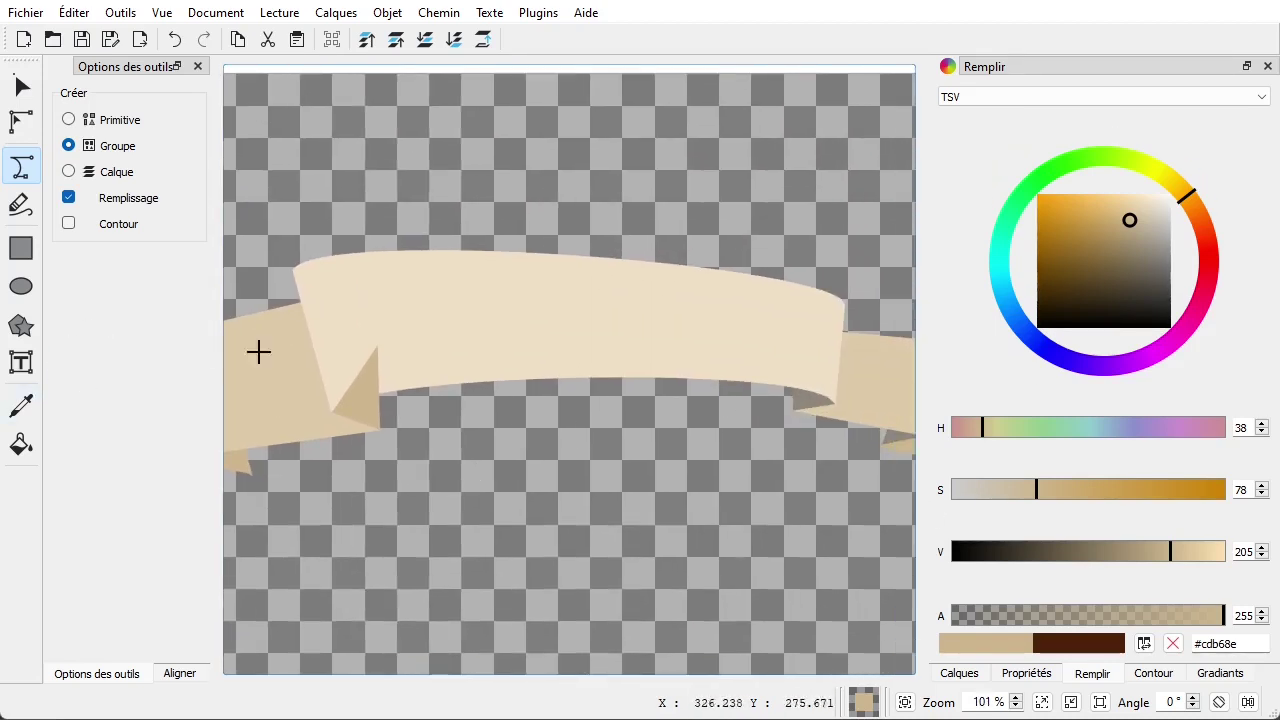
pyautogui.click(22, 87)
pyautogui.click(362, 332)
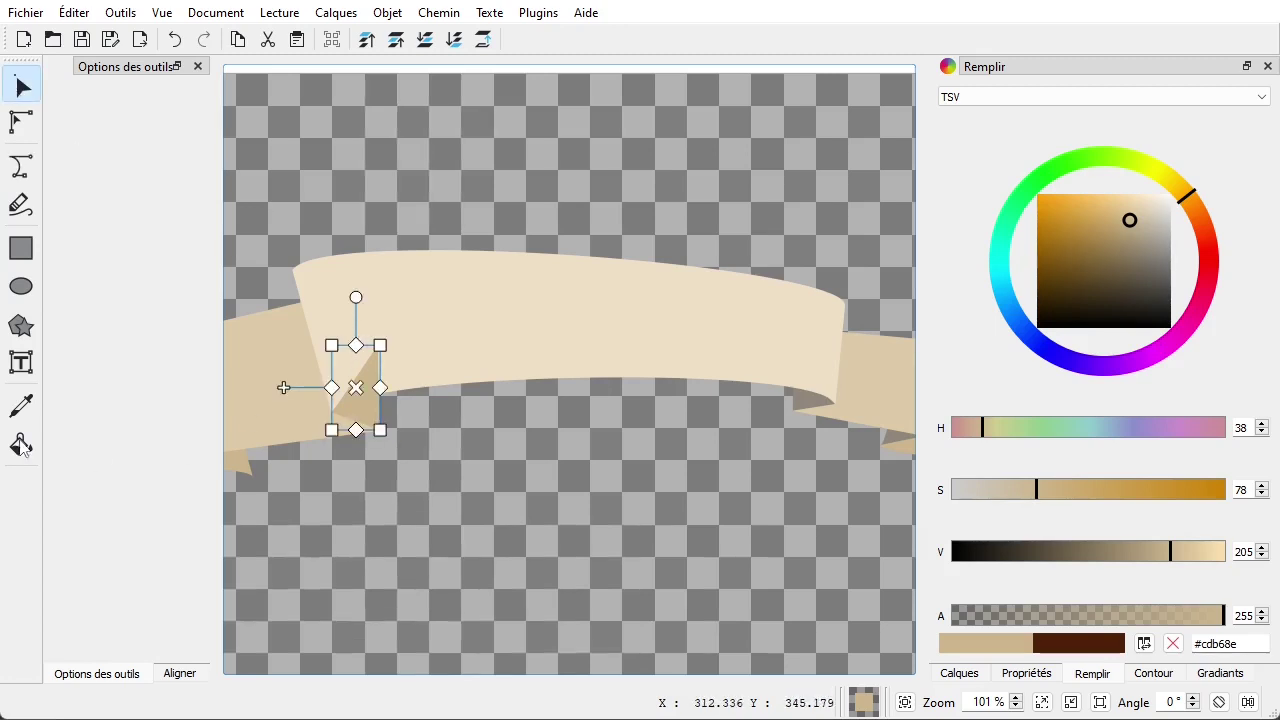
pyautogui.click(17, 412)
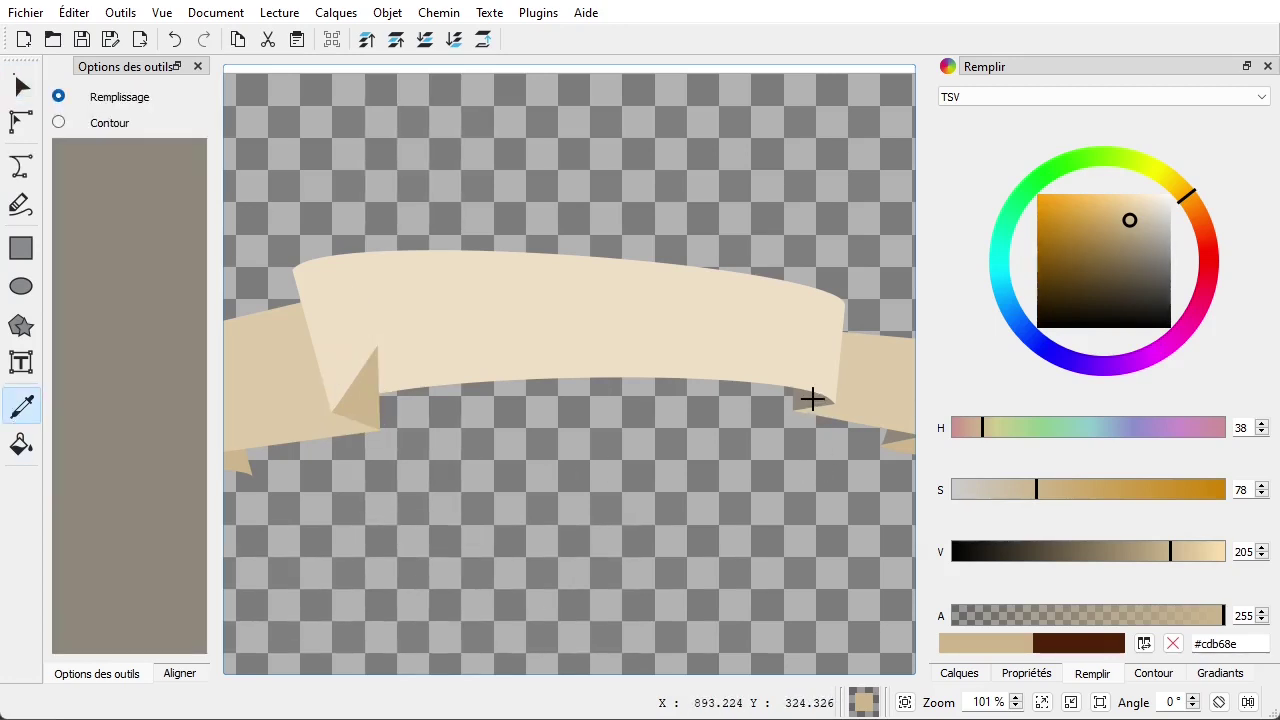
pyautogui.click(810, 400)
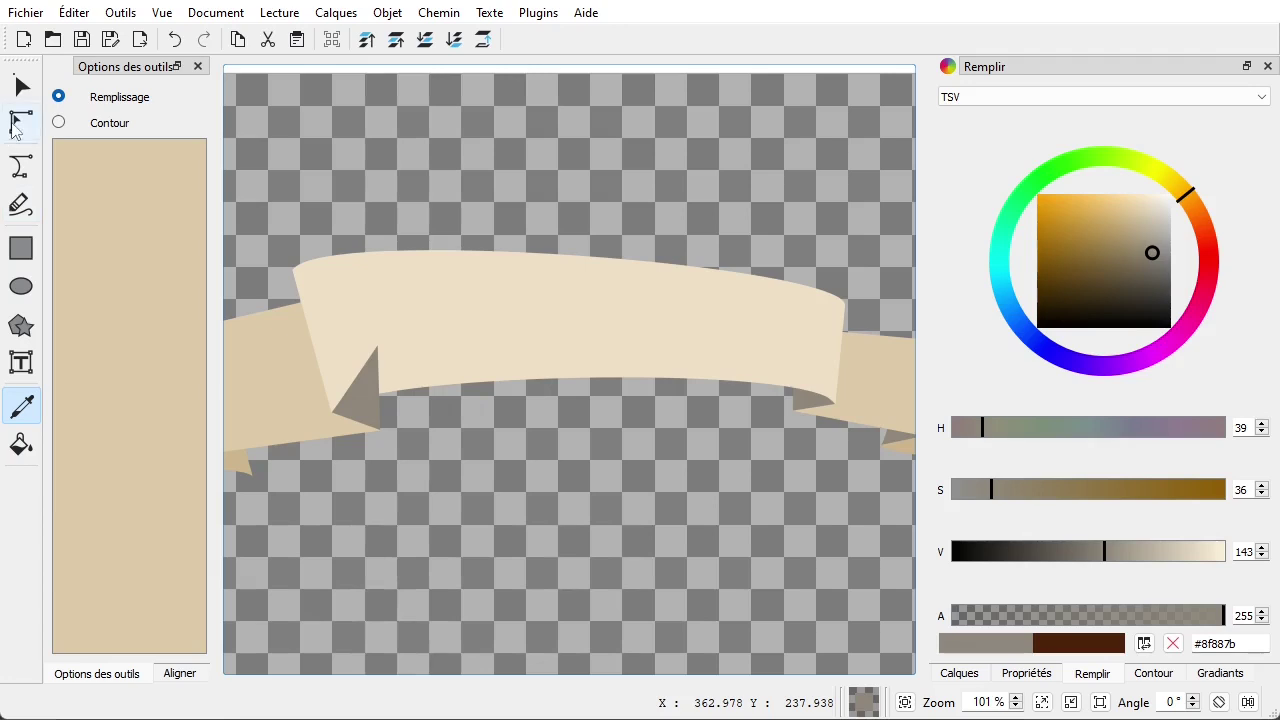
# Lower the grey-brown triangle in the stacking order behind the main band and deselect it
pyautogui.click(22, 87)
pyautogui.scroll(5, 380, 405)
pyautogui.moveTo(473, 447); pyautogui.dragTo(709, 450)
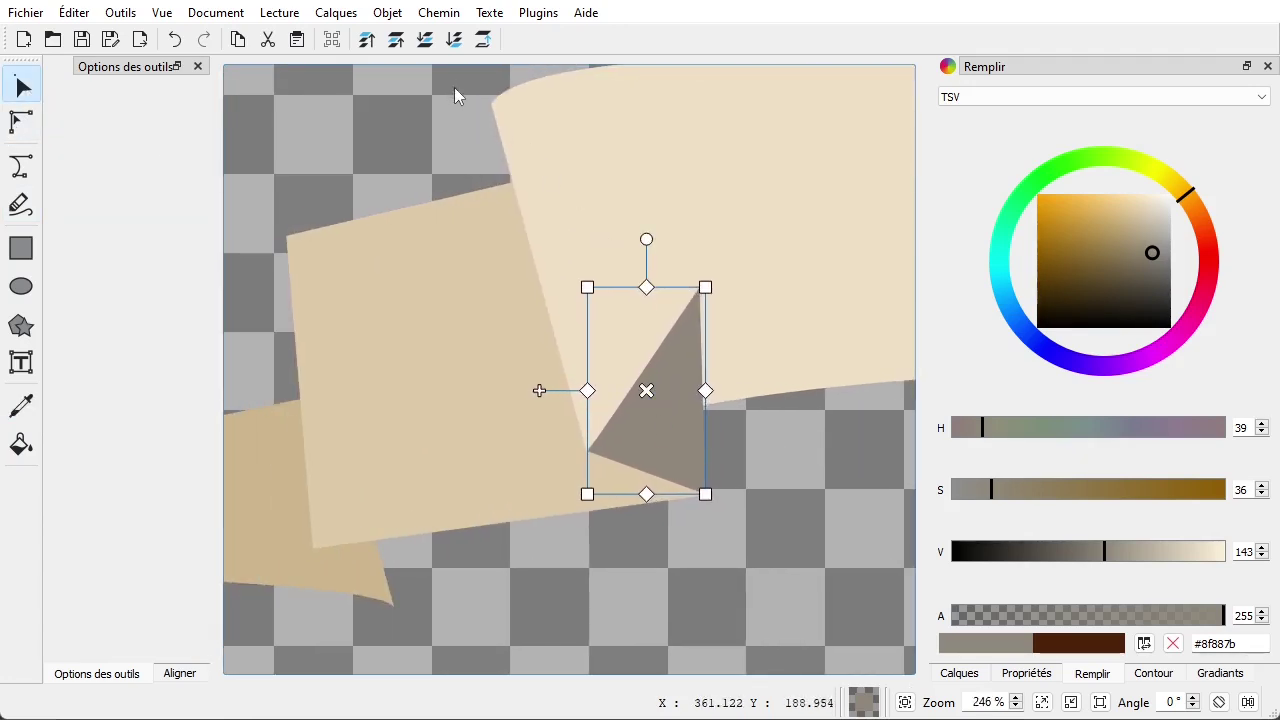
pyautogui.click(425, 42)
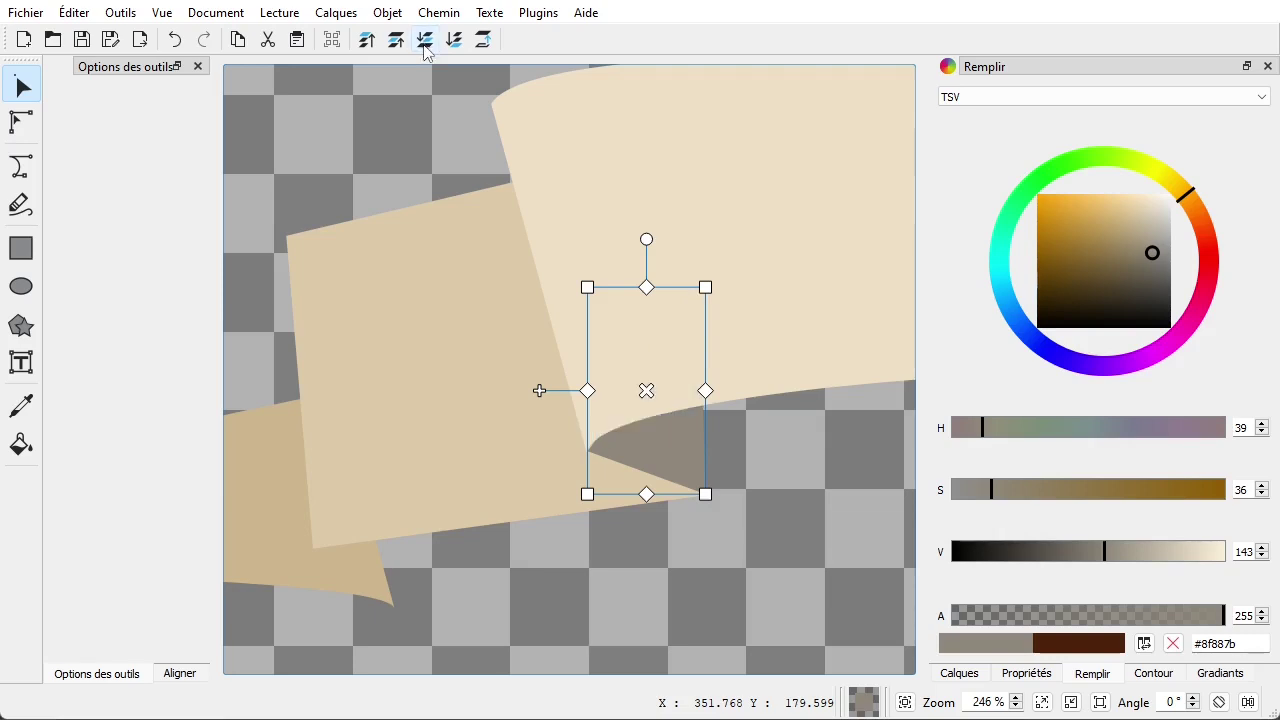
pyautogui.click(756, 533)
# Curve the shadow triangle's upper edge at its left corner node so it fills the gap beneath the main band's curved edge
pyautogui.scroll(3, 586, 460)
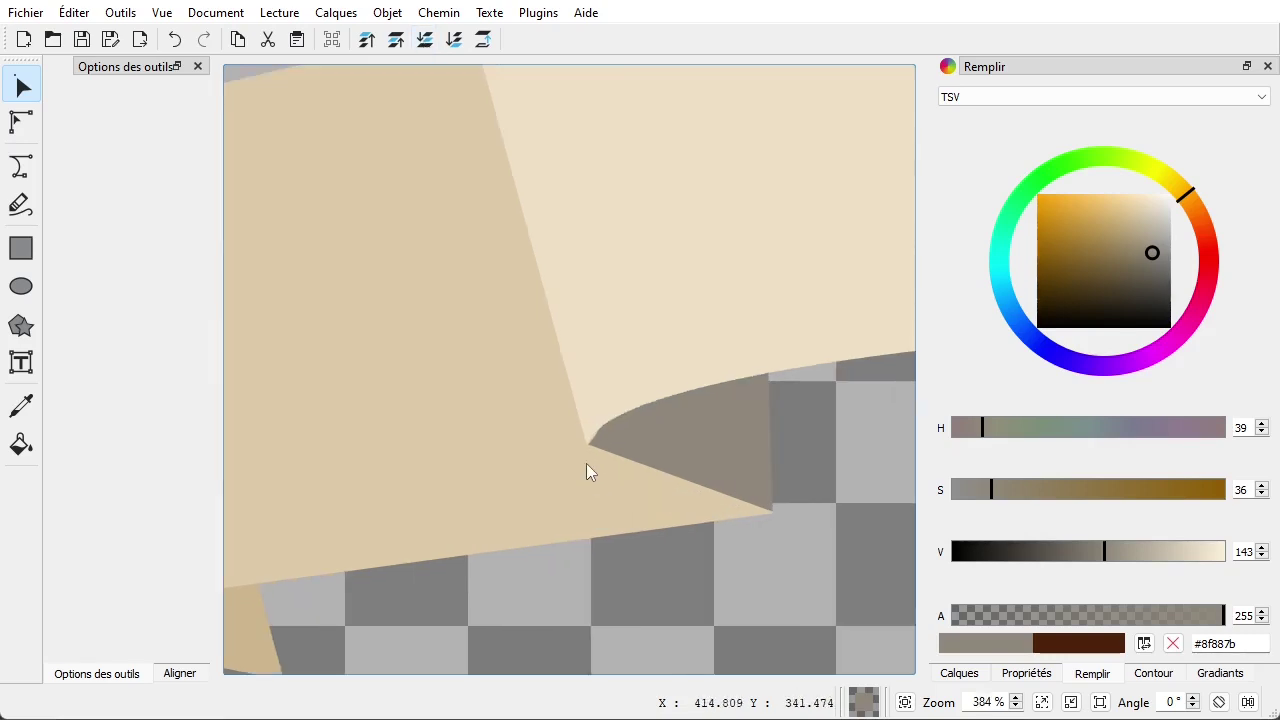
pyautogui.scroll(3, 590, 425)
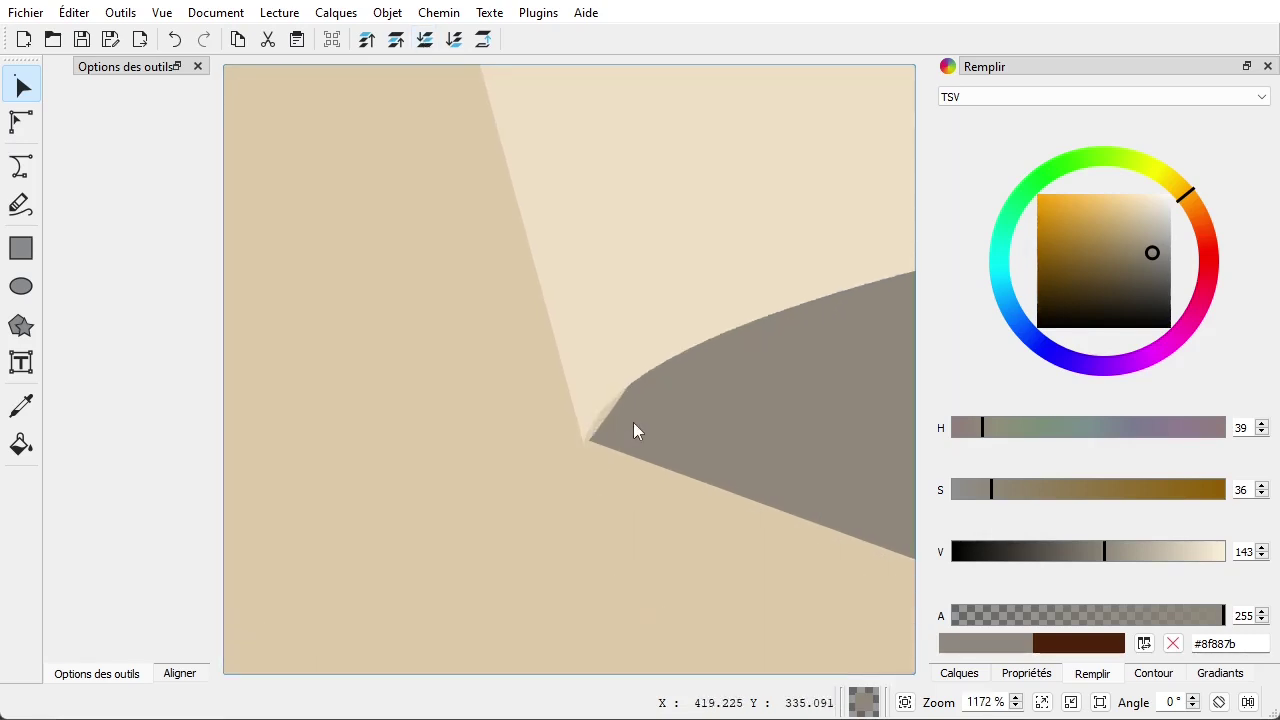
pyautogui.click(621, 445)
pyautogui.click(24, 132)
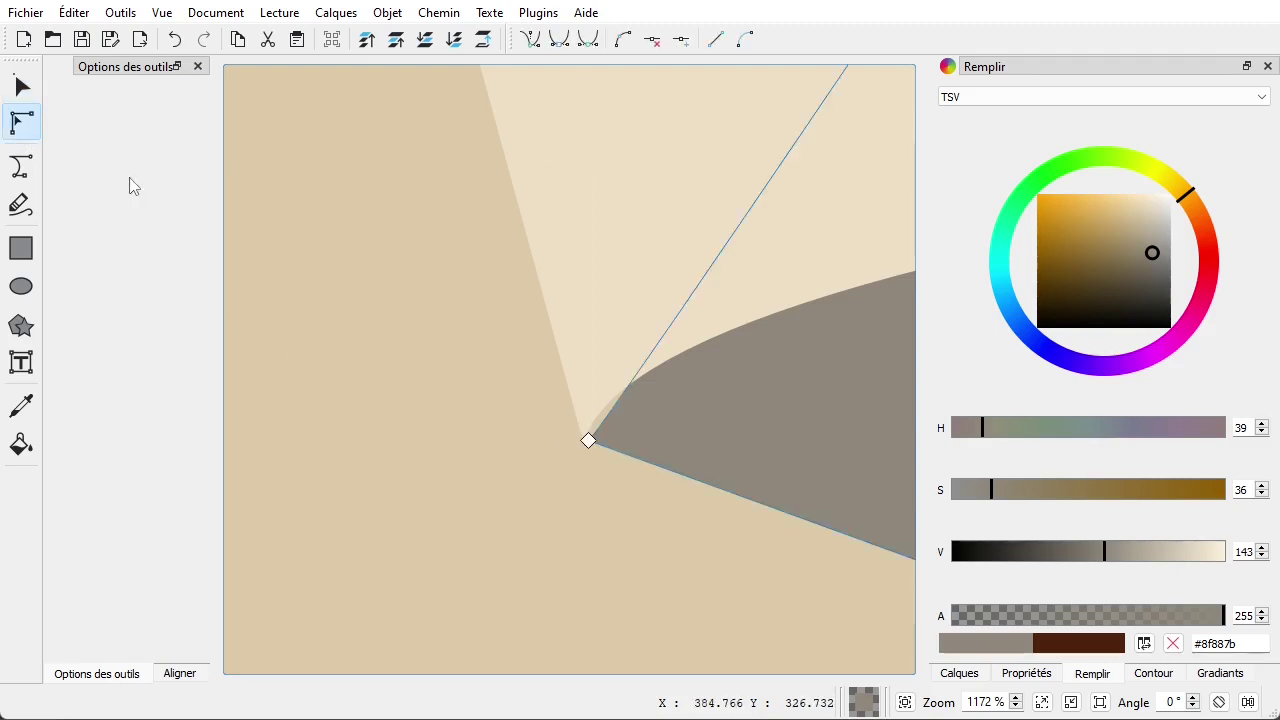
pyautogui.moveTo(669, 326); pyautogui.dragTo(654, 326)
pyautogui.moveTo(717, 531); pyautogui.dragTo(224, 511)
pyautogui.click(716, 625)
pyautogui.click(654, 628)
pyautogui.click(655, 634)
pyautogui.press('Escape')
pyautogui.moveTo(416, 586); pyautogui.dragTo(801, 584)
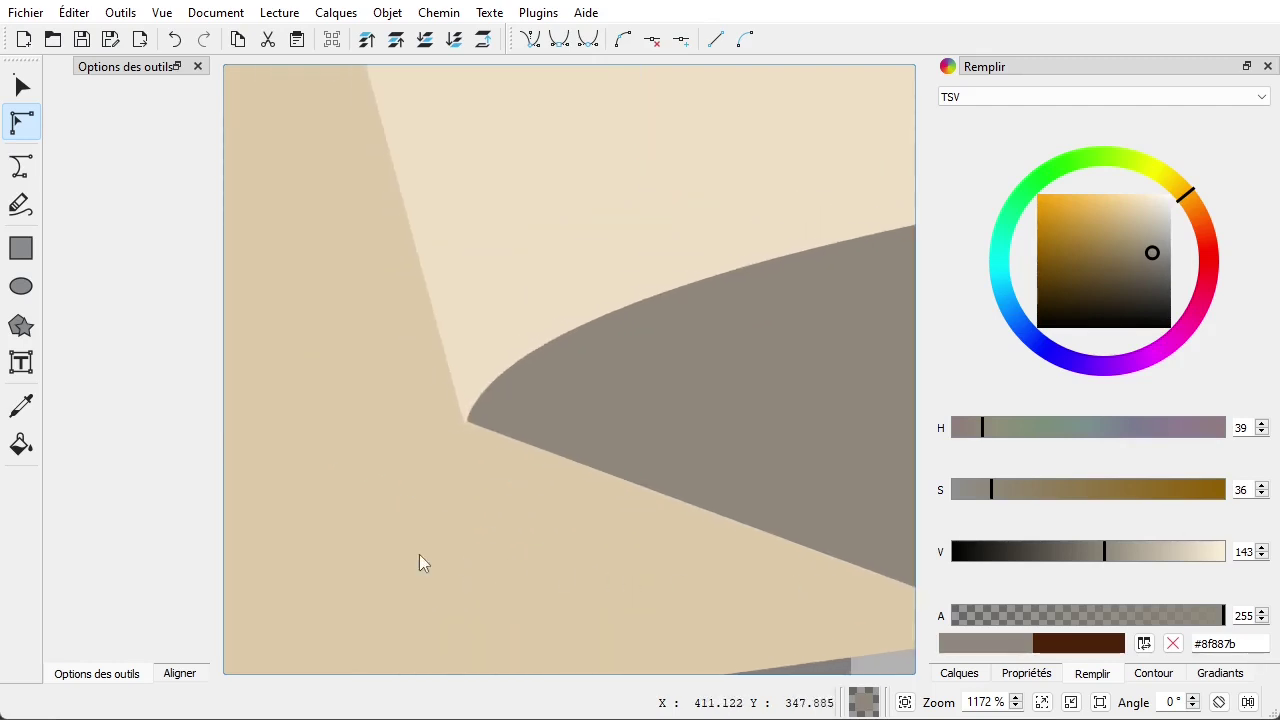
pyautogui.click(467, 425)
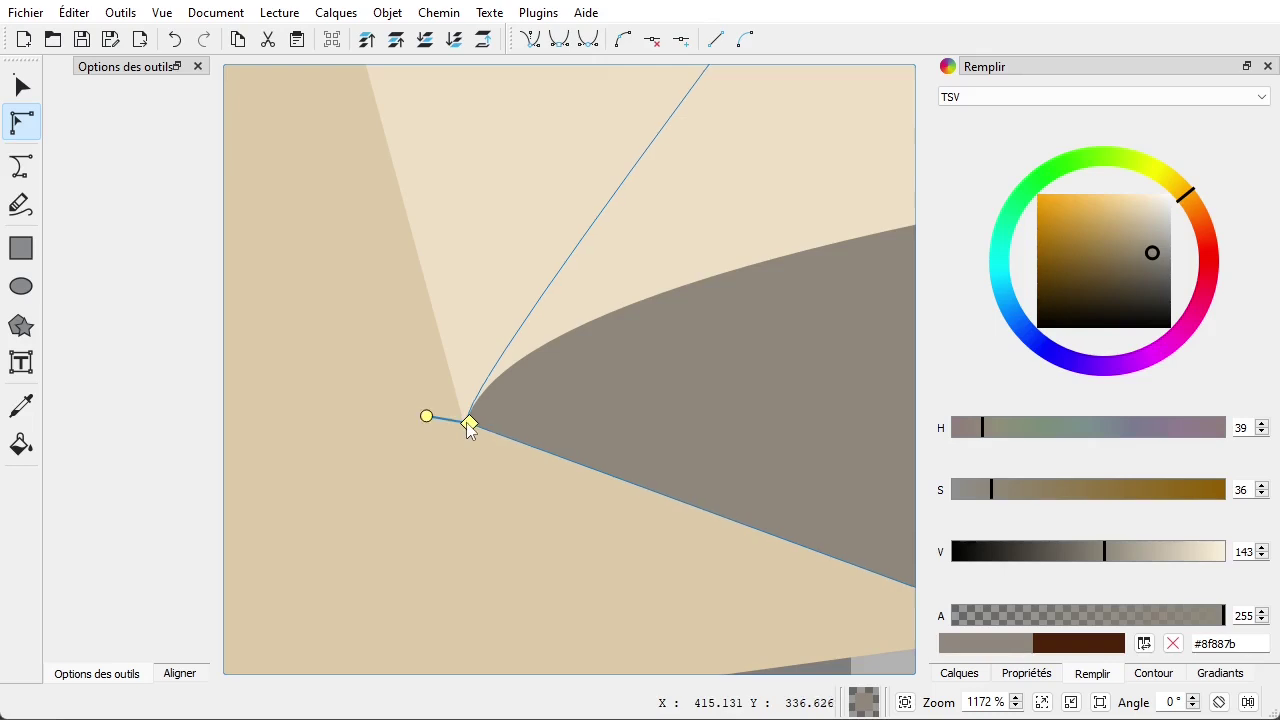
pyautogui.click(477, 488)
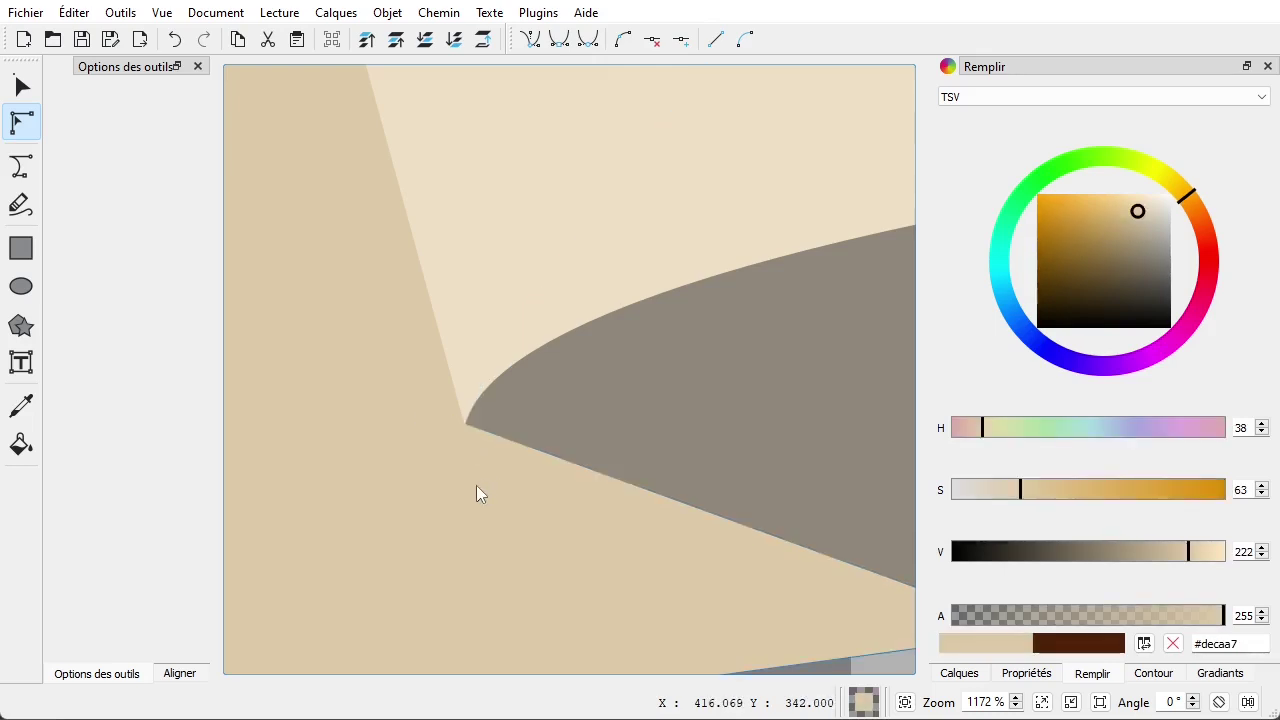
# Draw a filled triangle joining the left folded piece's lower-left corner to the left tail's lower inner tip, overlapping the folded piece
pyautogui.scroll(-2, 383, 556)
pyautogui.moveTo(386, 560); pyautogui.dragTo(757, 294)
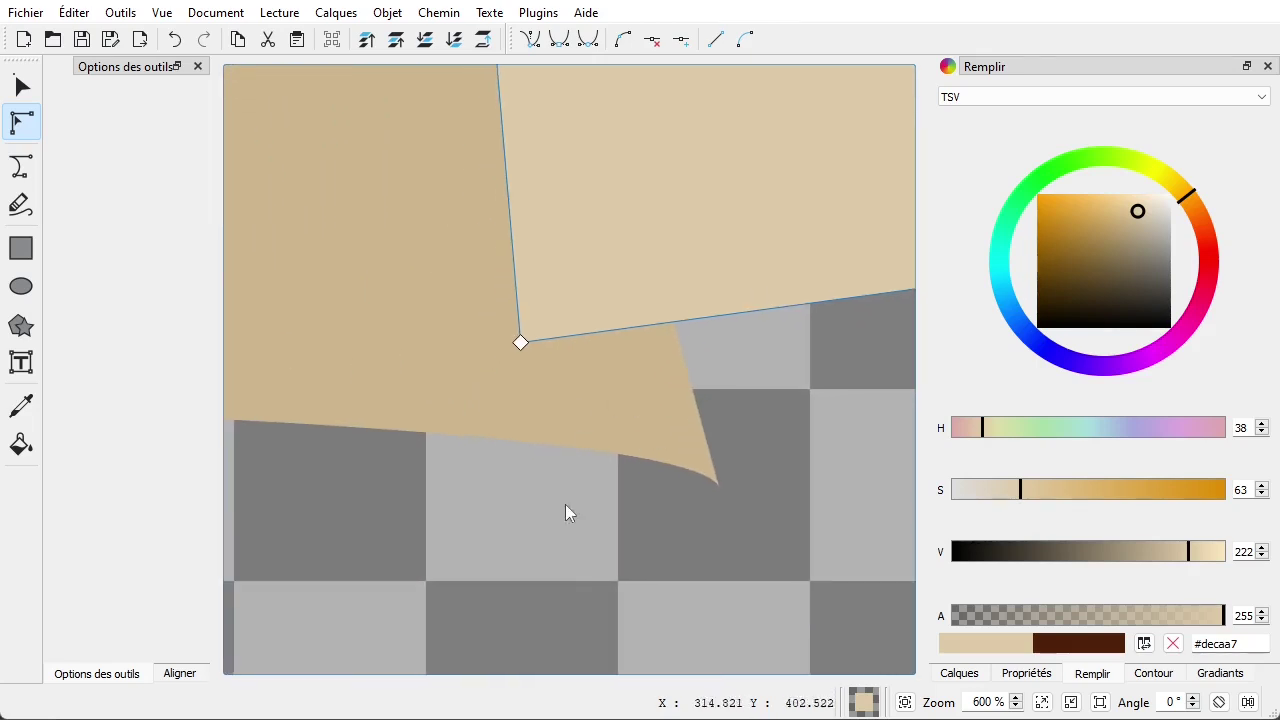
pyautogui.click(21, 166)
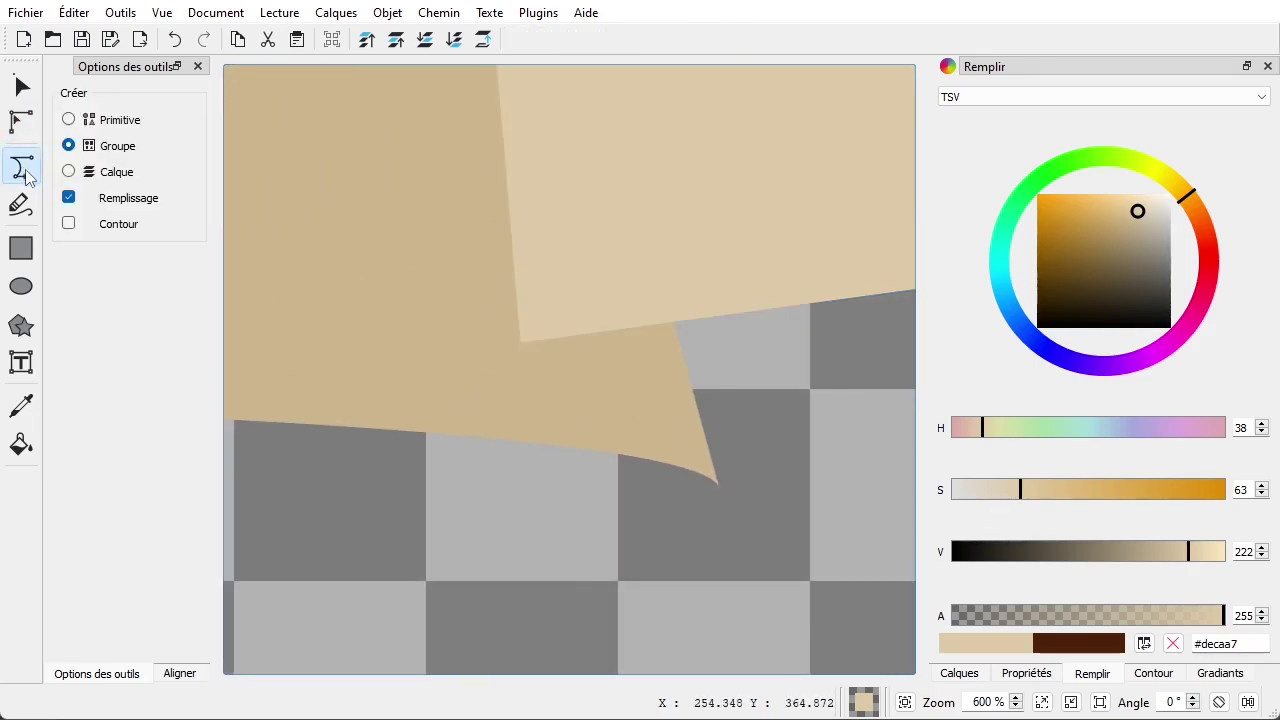
pyautogui.click(718, 484)
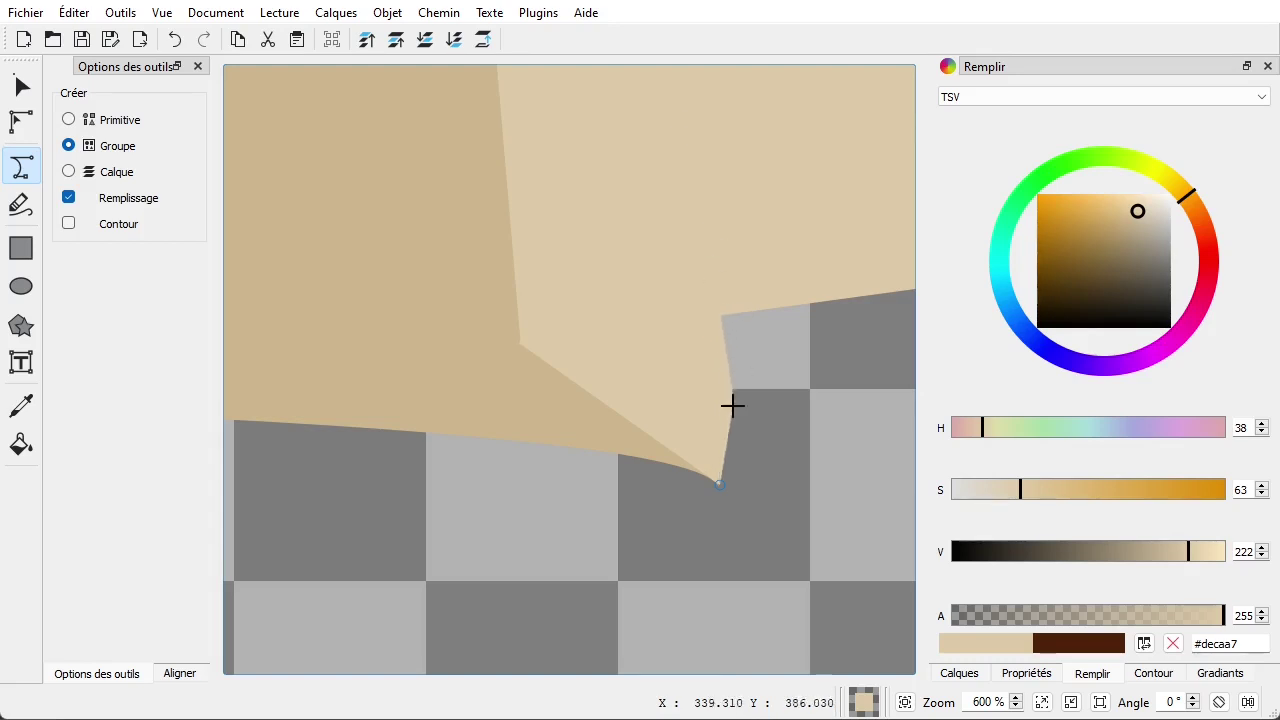
pyautogui.click(720, 485)
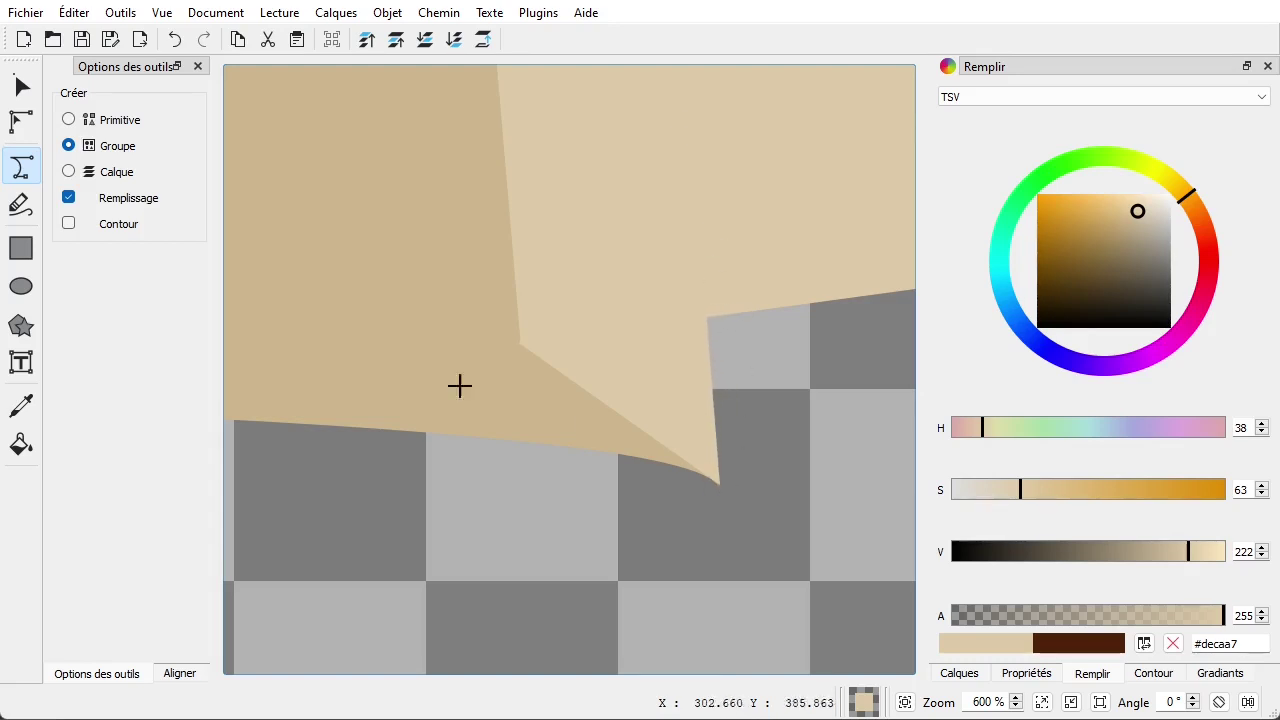
# Recolour the new triangle with the neighbouring shadow's grey-brown #8f887b and lower it behind the left folded piece
pyautogui.scroll(-4, 474, 466)
pyautogui.scroll(-1, 441, 493)
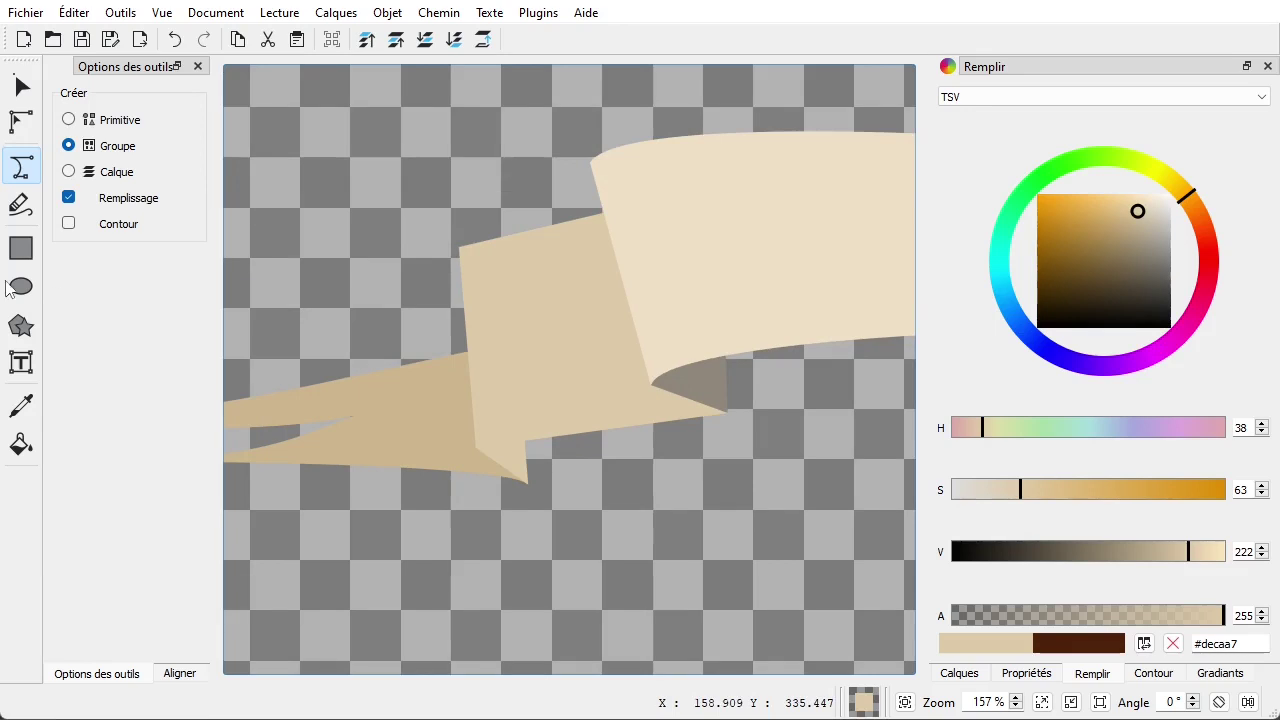
pyautogui.click(21, 405)
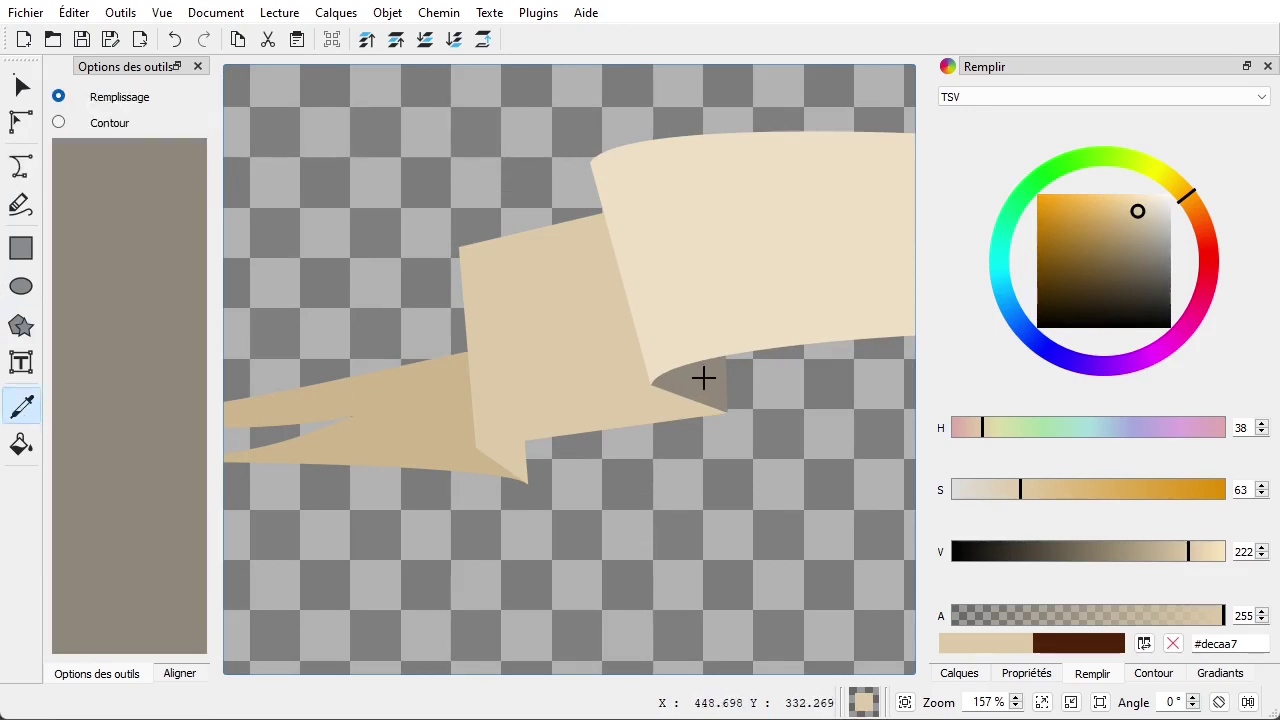
pyautogui.click(703, 378)
pyautogui.click(22, 88)
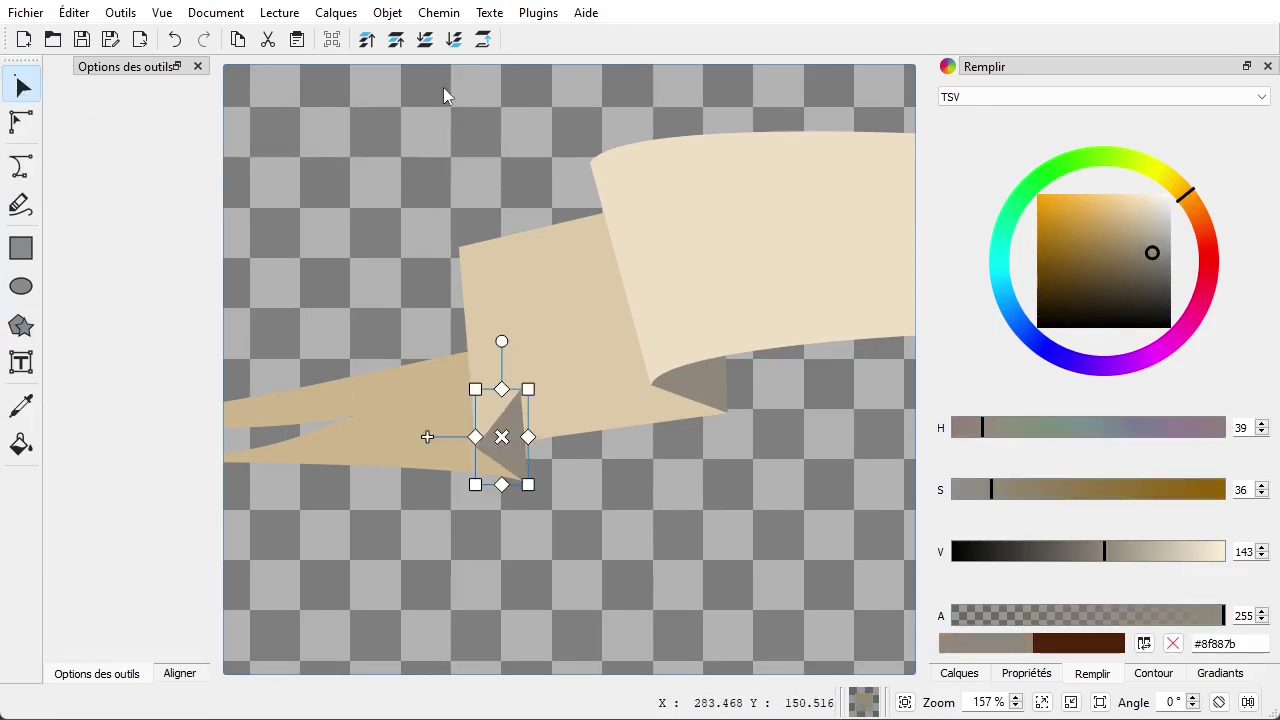
pyautogui.click(425, 40)
# Adjust the second shadow triangle's lower tip node and adjoining curves to match the left tail's pointed corner, and deselect it
pyautogui.scroll(4, 526, 437)
pyautogui.scroll(1, 526, 437)
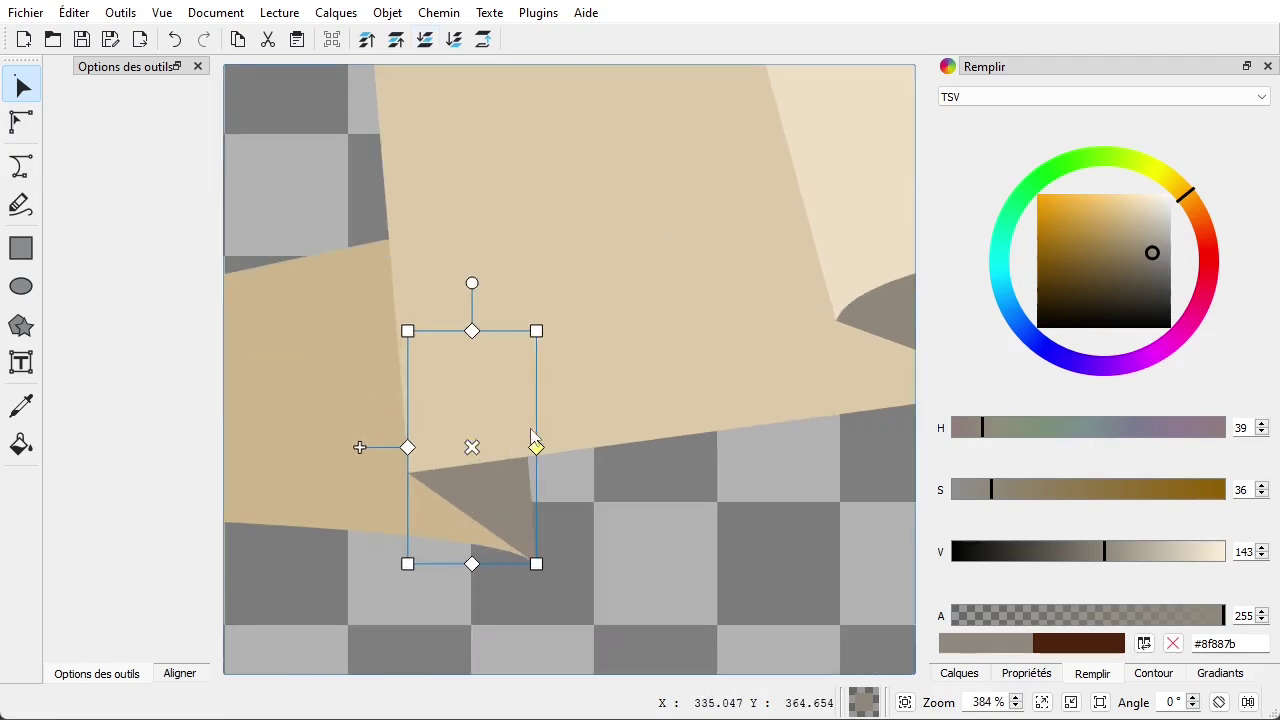
pyautogui.scroll(2, 418, 530)
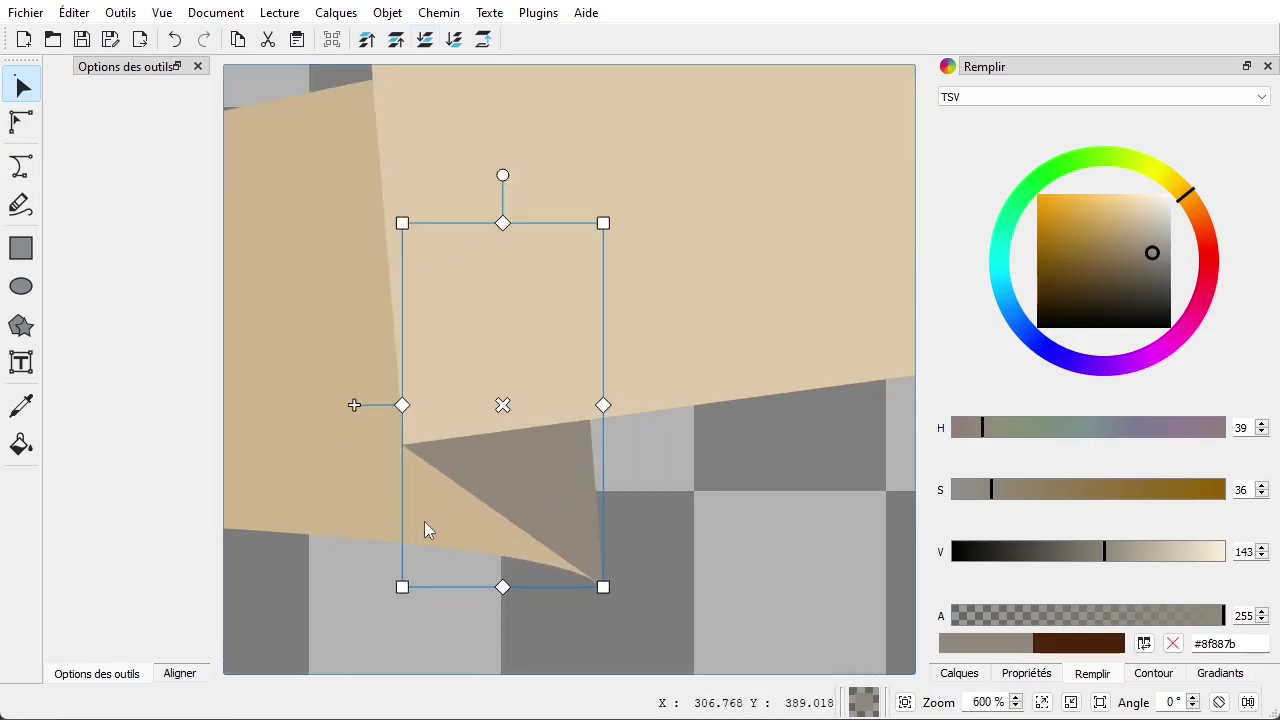
pyautogui.click(21, 124)
pyautogui.click(734, 518)
pyautogui.click(588, 515)
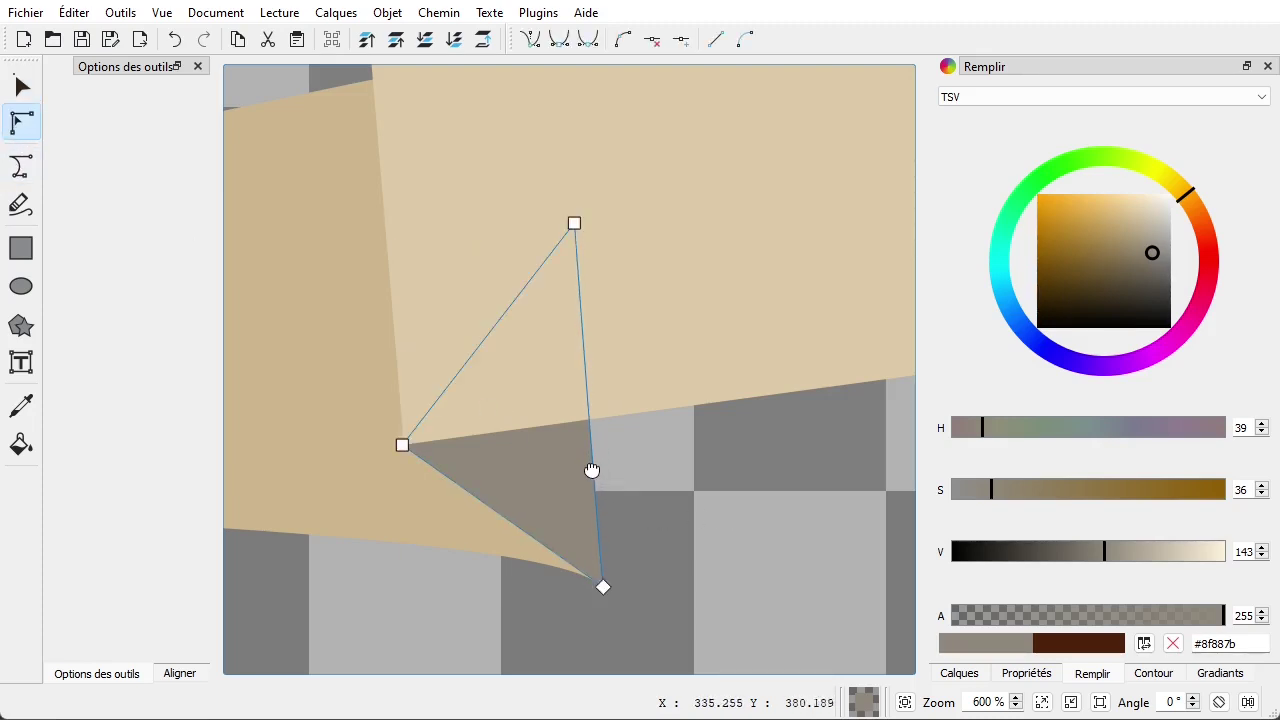
pyautogui.click(603, 586)
pyautogui.scroll(5, 597, 608)
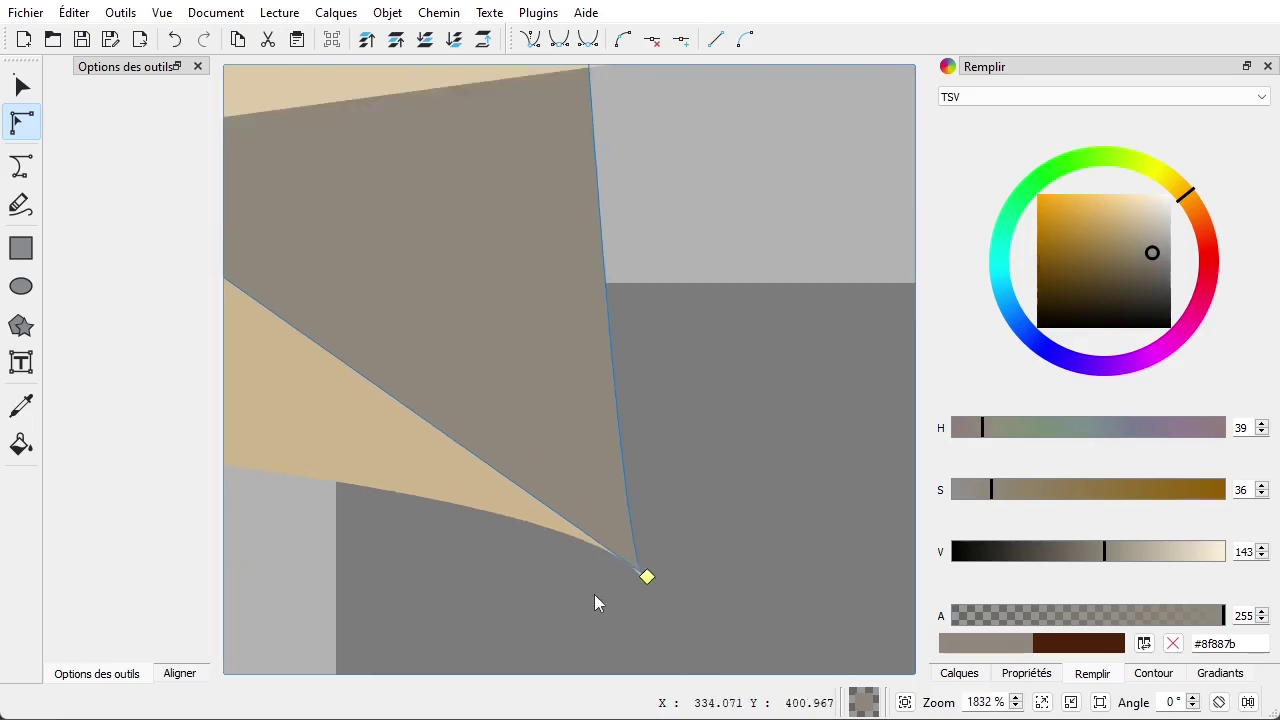
pyautogui.scroll(1, 594, 594)
pyautogui.moveTo(662, 573); pyautogui.dragTo(664, 581)
pyautogui.press('Escape')
pyautogui.scroll(-7, 665, 585)
pyautogui.scroll(2, 650, 585)
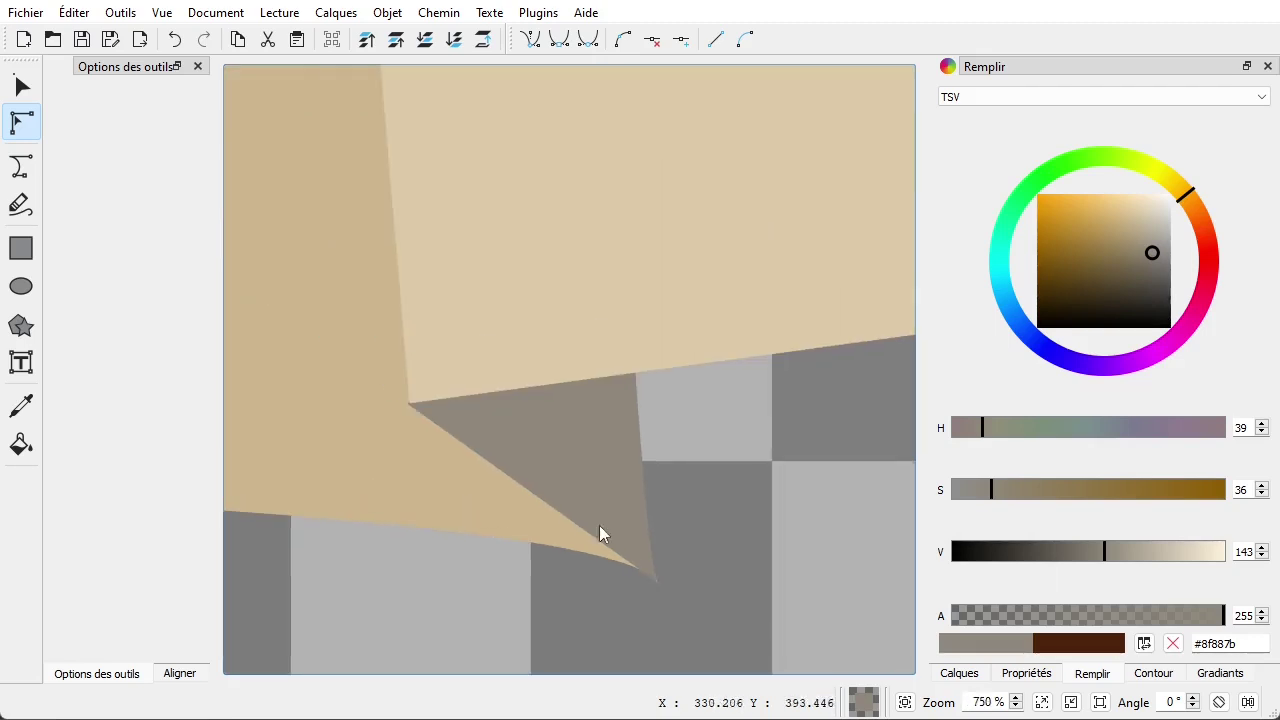
# Move the second shadow triangle's upper-left node exactly onto the lower-left corner of the left folded piece
pyautogui.scroll(4, 380, 378)
pyautogui.scroll(1, 381, 393)
pyautogui.click(473, 470)
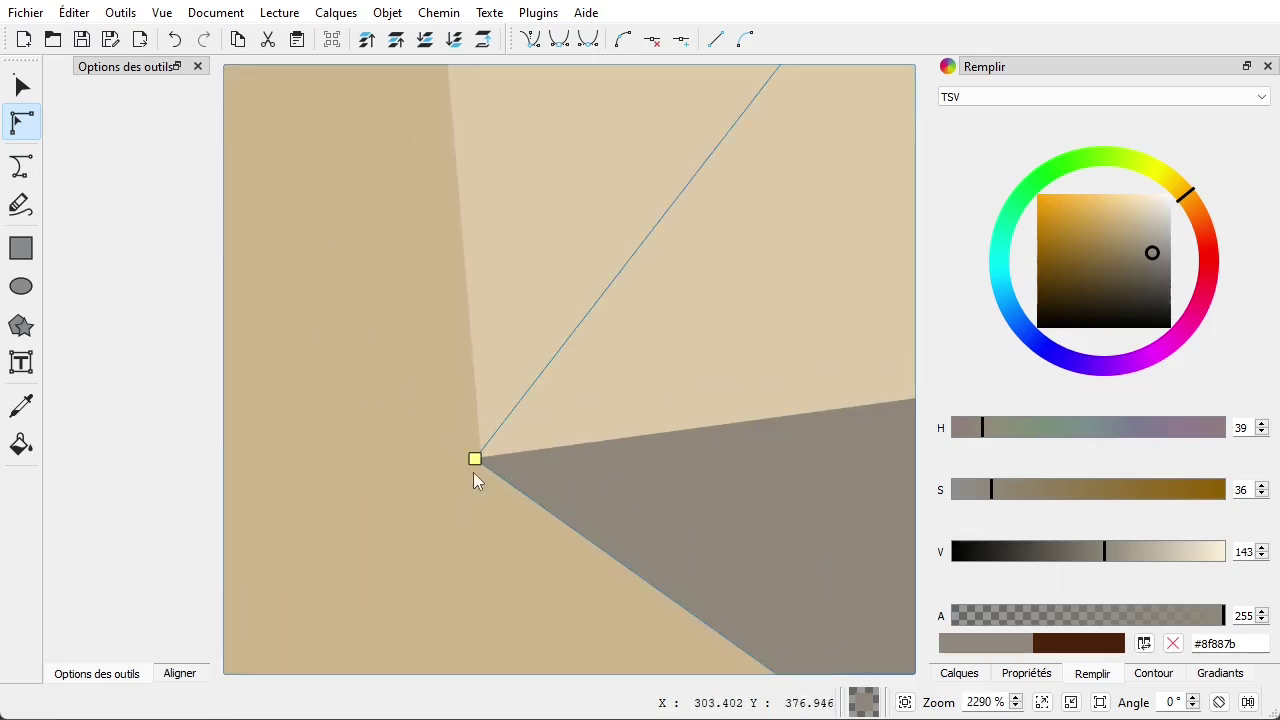
pyautogui.moveTo(478, 457); pyautogui.dragTo(480, 456)
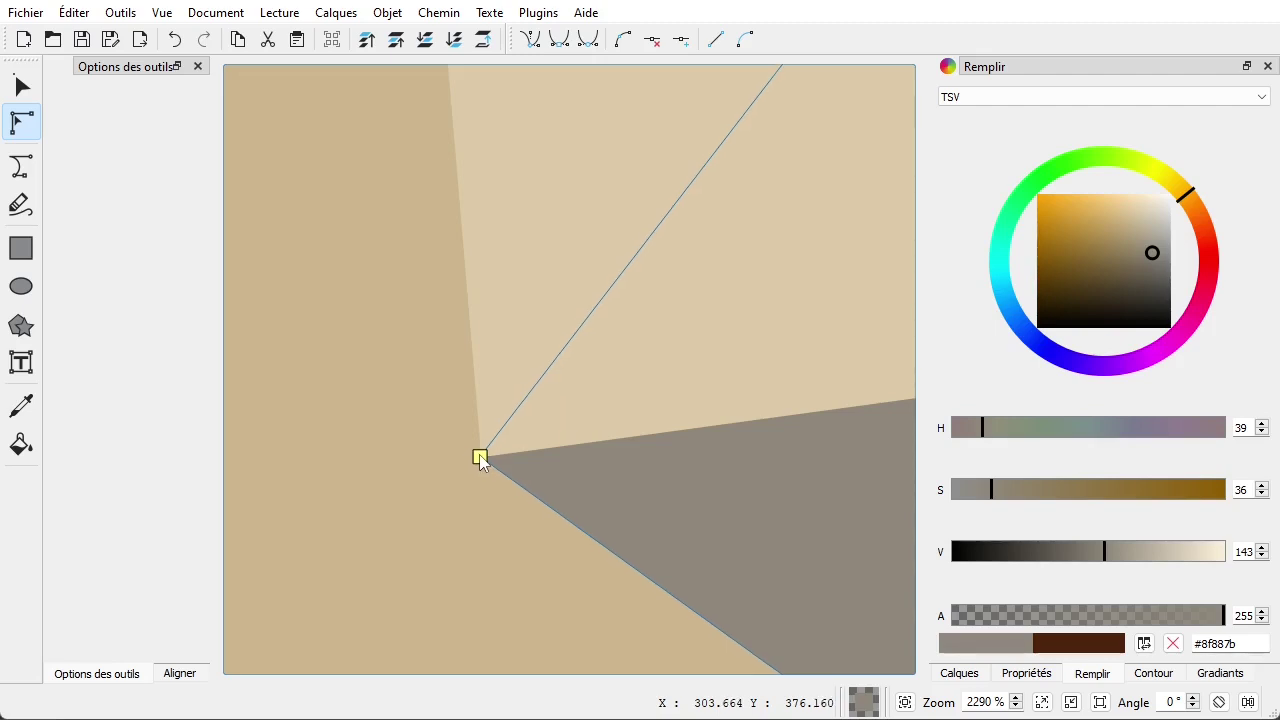
pyautogui.click(486, 516)
pyautogui.scroll(-7, 469, 558)
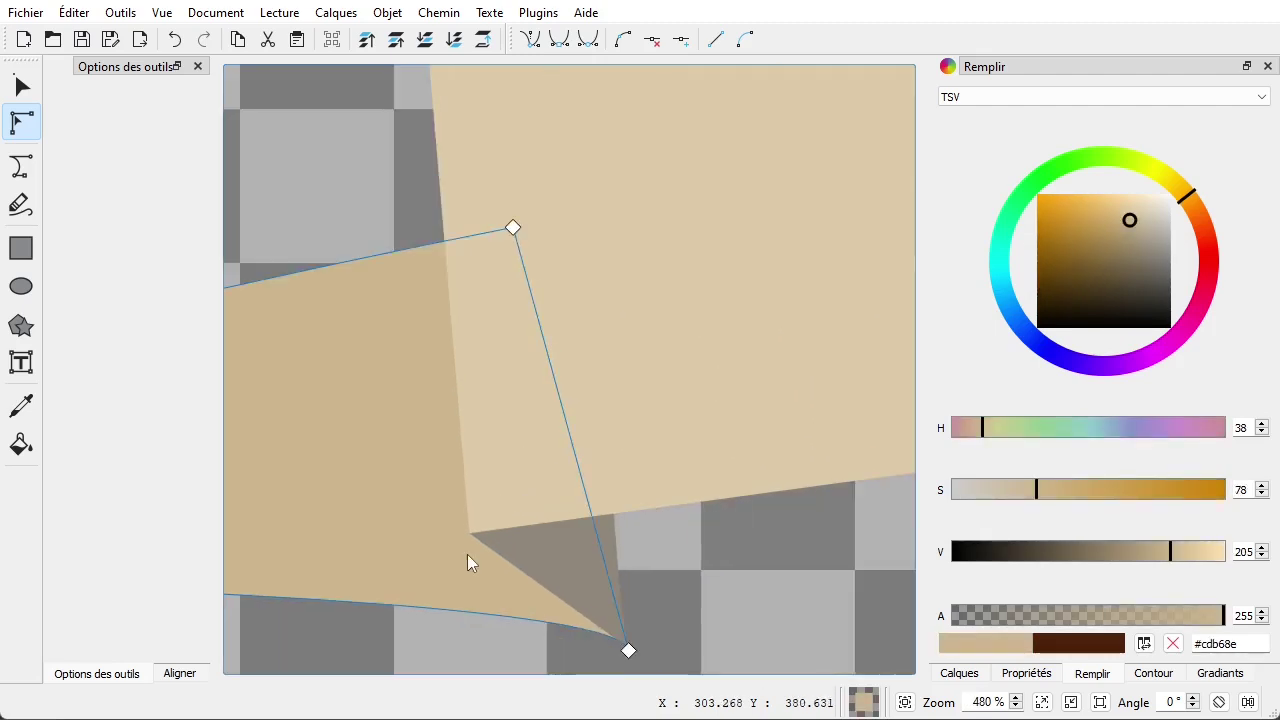
pyautogui.scroll(-1, 467, 554)
pyautogui.scroll(-4, 712, 556)
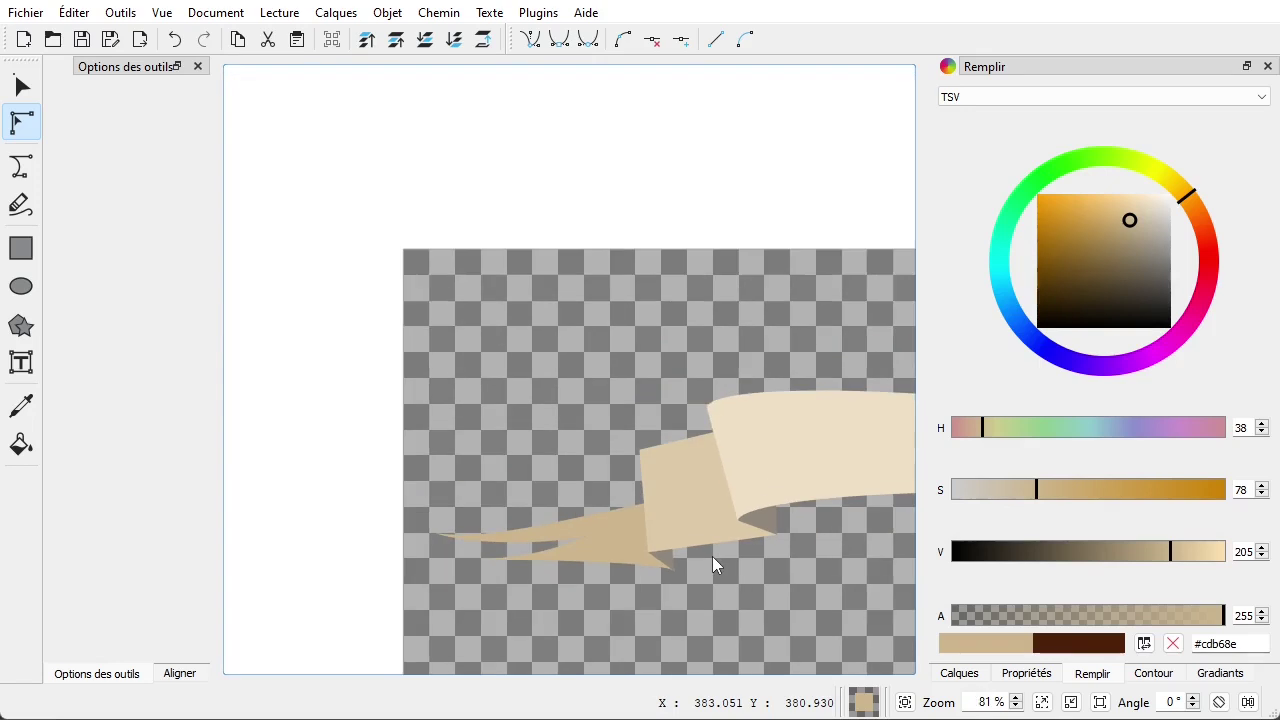
pyautogui.moveTo(752, 580); pyautogui.dragTo(469, 445)
pyautogui.scroll(-2, 316, 472)
pyautogui.moveTo(240, 245); pyautogui.dragTo(806, 490)
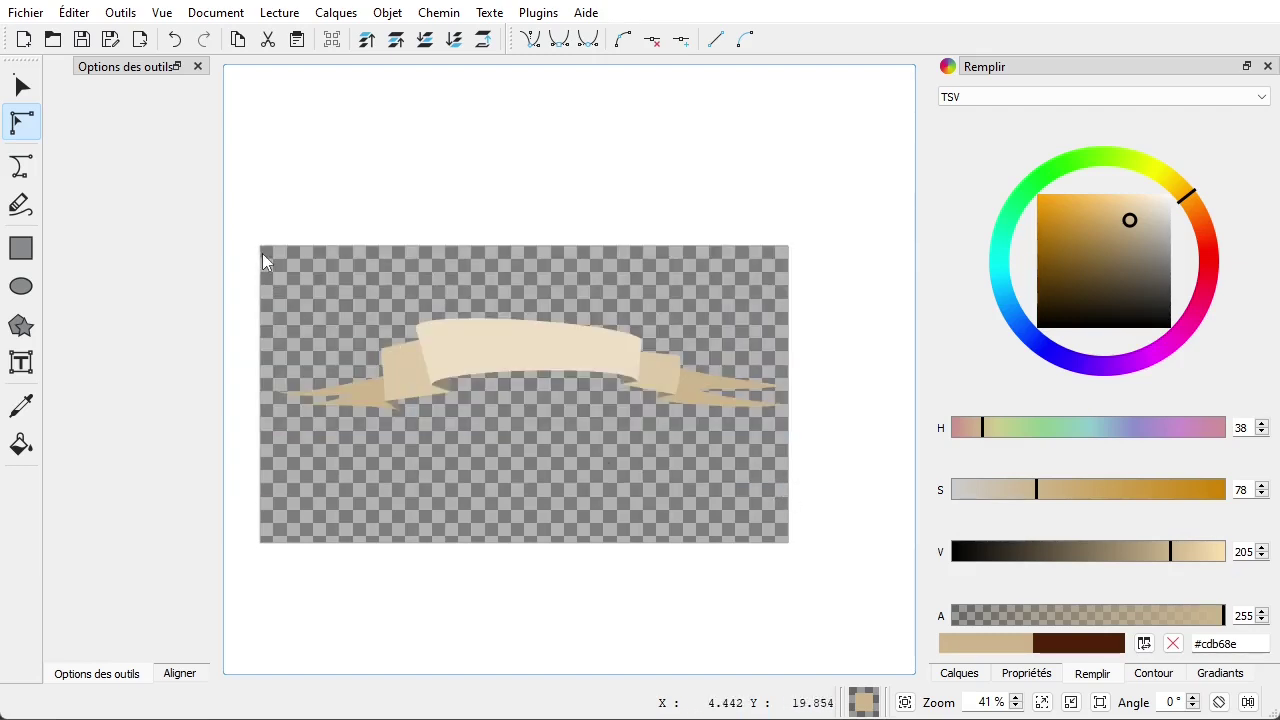
pyautogui.moveTo(237, 220); pyautogui.dragTo(815, 525)
pyautogui.moveTo(263, 246); pyautogui.dragTo(788, 473)
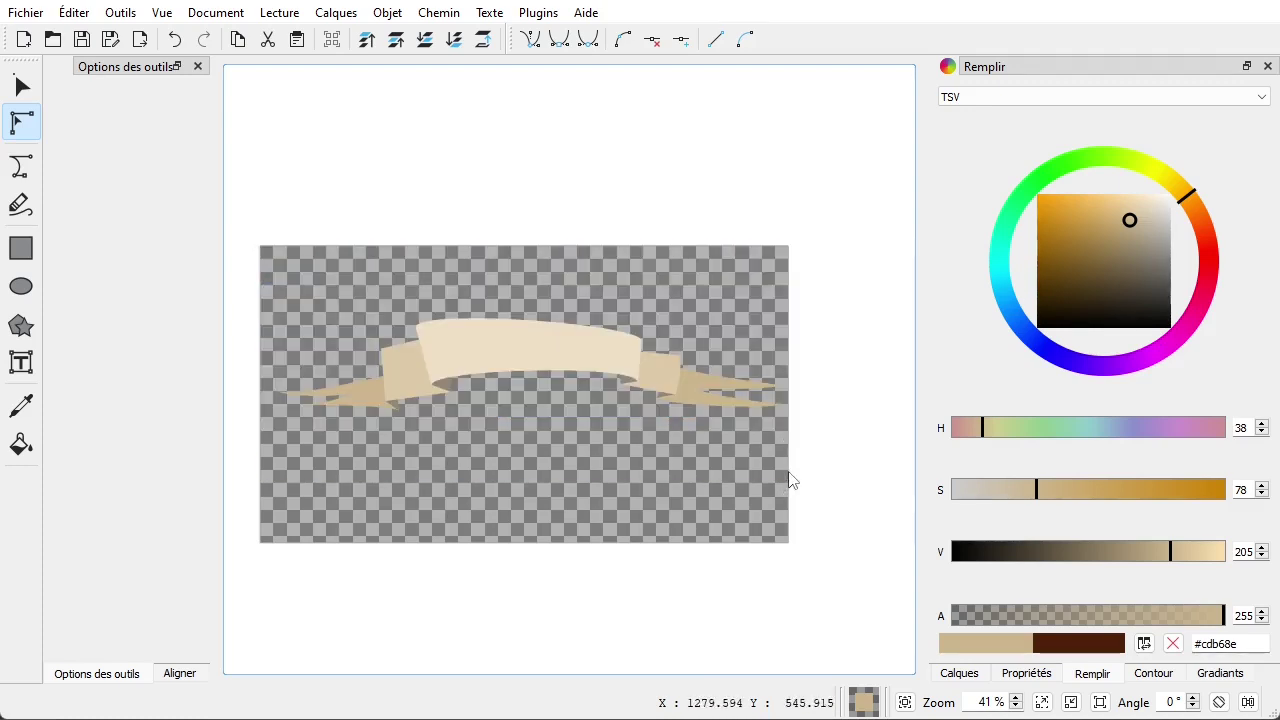
pyautogui.click(576, 365)
pyautogui.moveTo(272, 259); pyautogui.dragTo(795, 503)
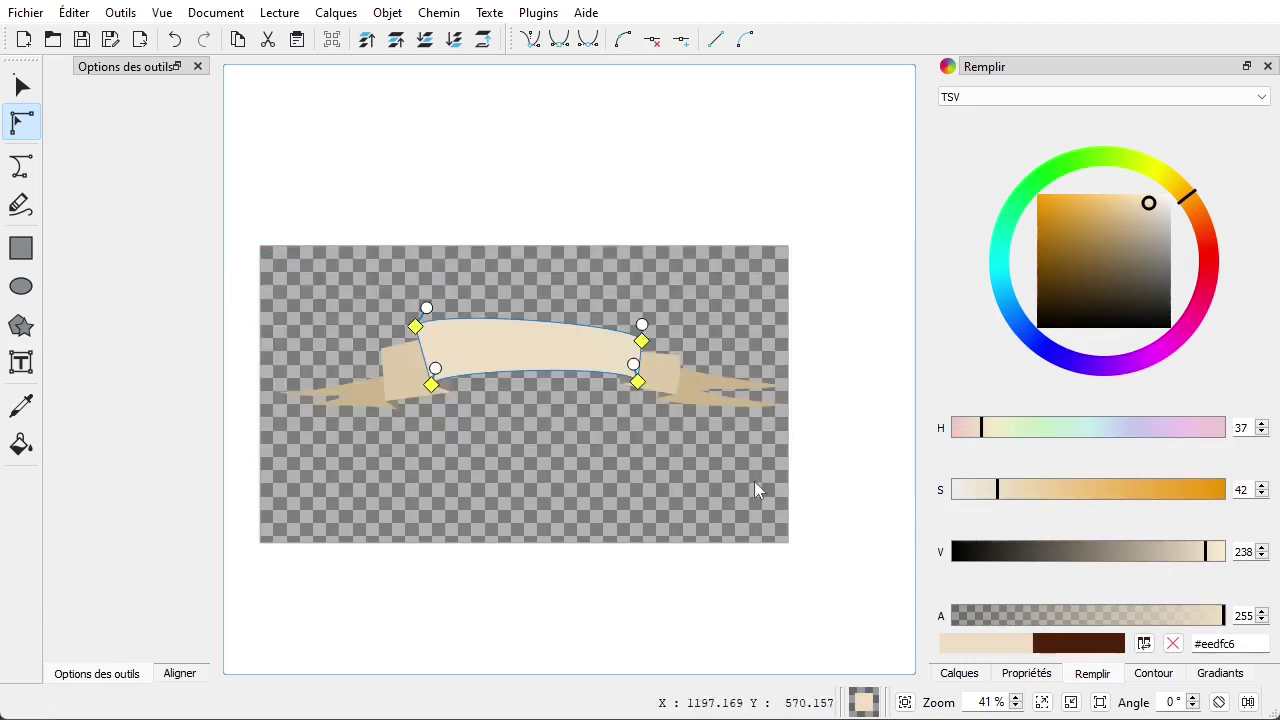
# Select all the ribbon's pieces and group them into one object
pyautogui.click(22, 87)
pyautogui.moveTo(229, 195); pyautogui.dragTo(869, 569)
pyautogui.moveTo(232, 220); pyautogui.dragTo(857, 537)
pyautogui.moveTo(450, 459); pyautogui.dragTo(530, 455)
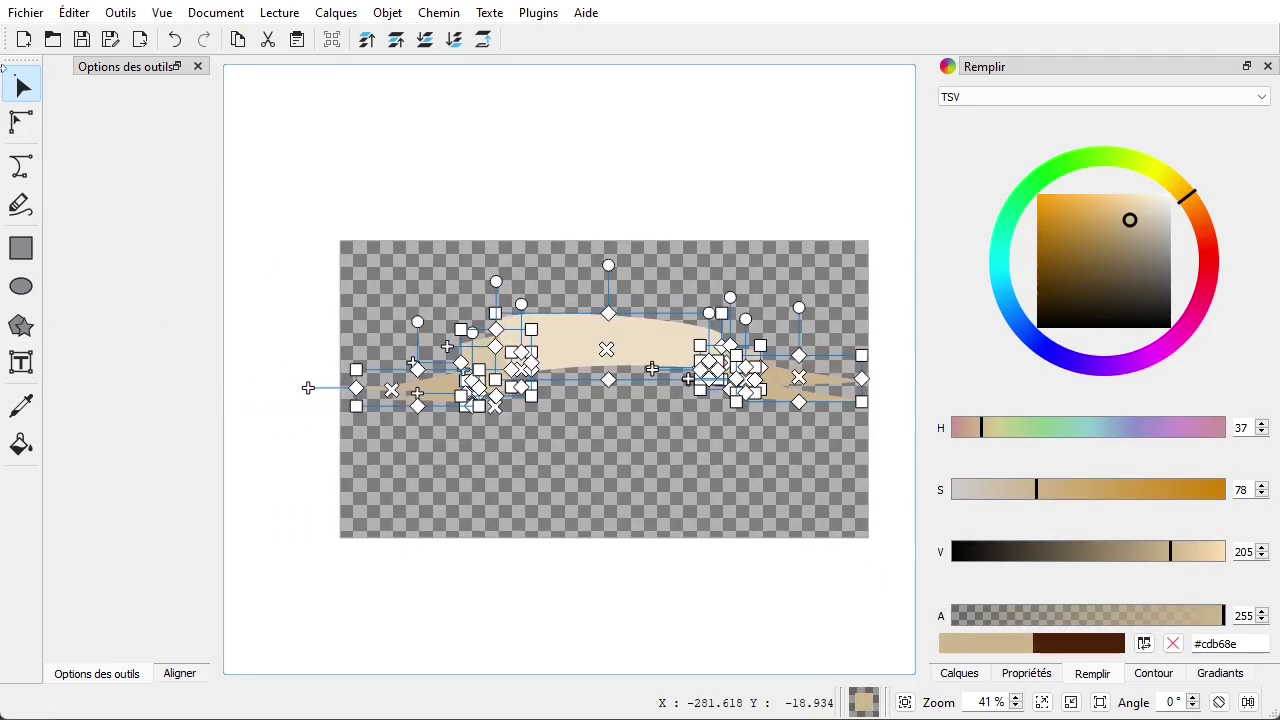
pyautogui.click(22, 88)
pyautogui.moveTo(290, 187); pyautogui.dragTo(894, 531)
pyautogui.moveTo(566, 424); pyautogui.dragTo(523, 442)
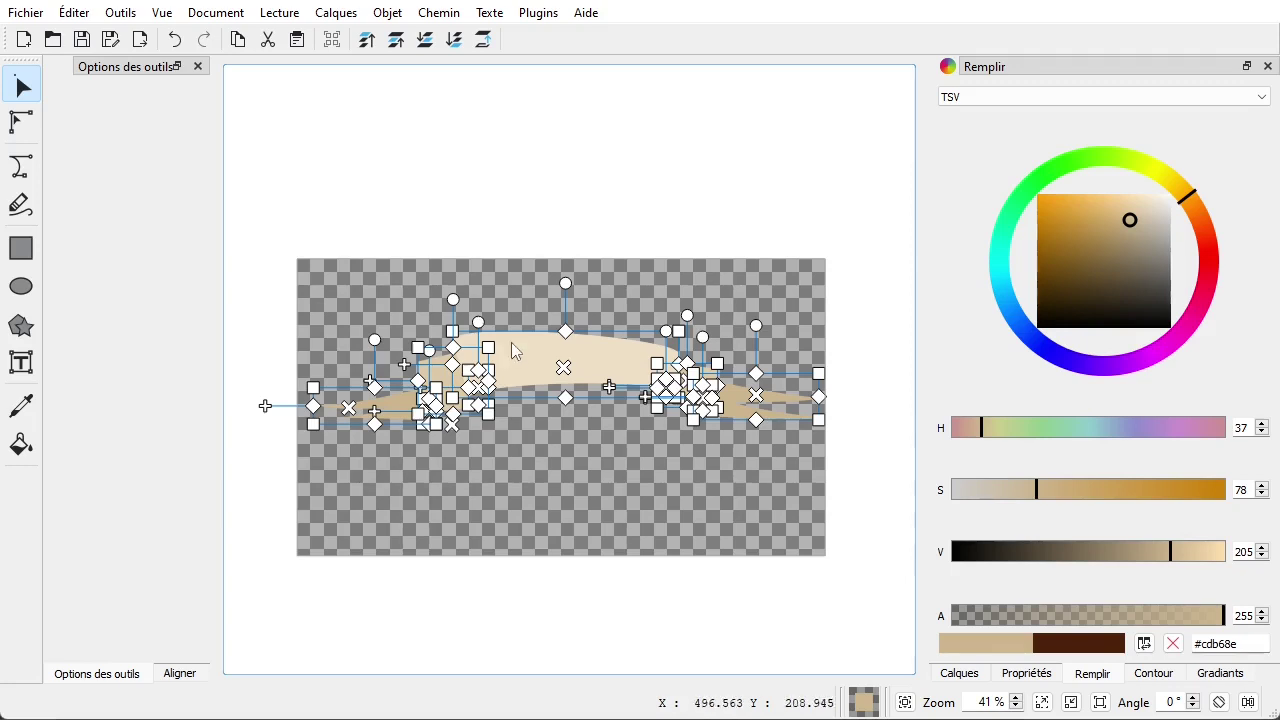
pyautogui.rightClick(537, 346)
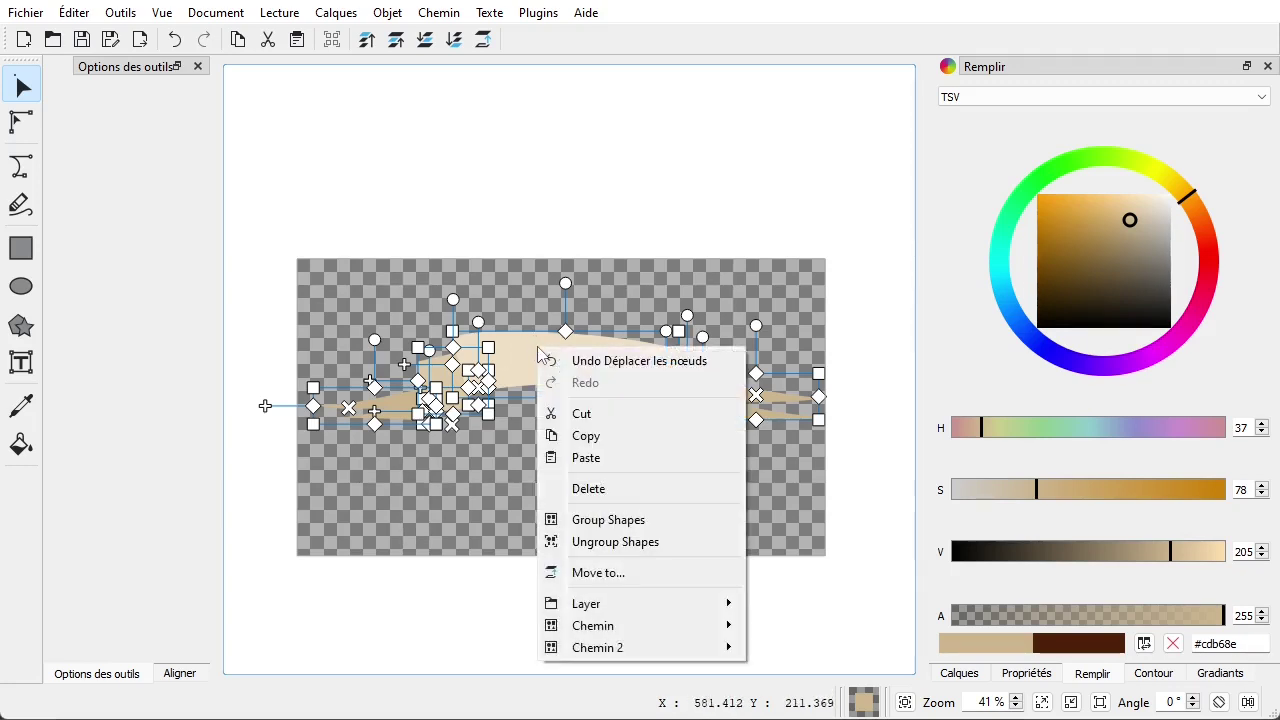
pyautogui.click(634, 518)
pyautogui.click(634, 516)
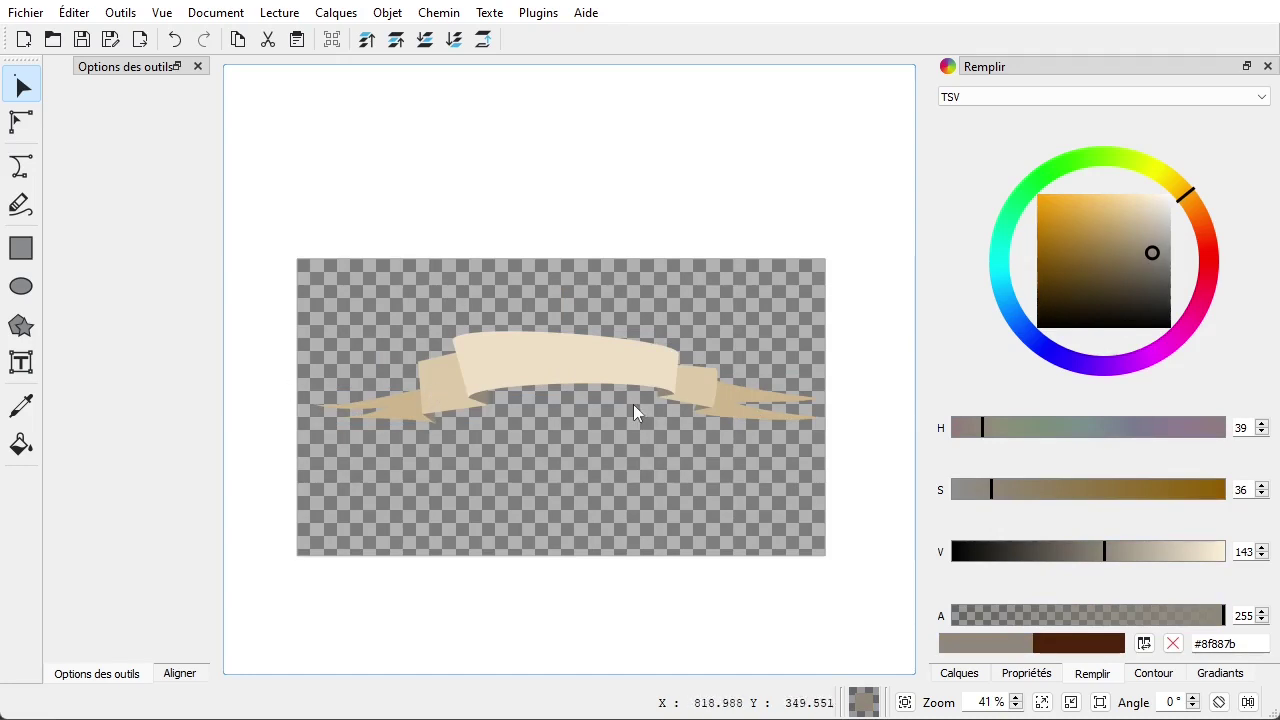
# Scale the grouped ribbon down proportionally, centre it near the canvas's upper edge, and deselect it
pyautogui.click(596, 358)
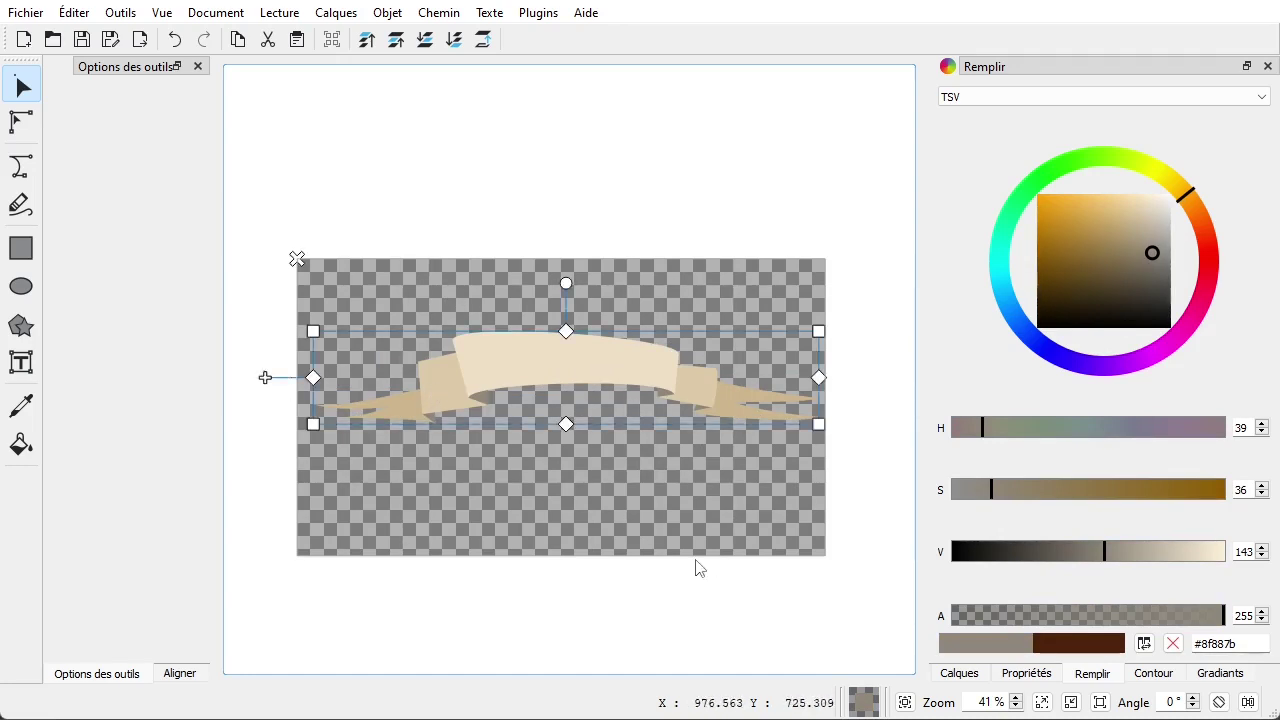
pyautogui.moveTo(820, 428); pyautogui.dragTo(716, 404)
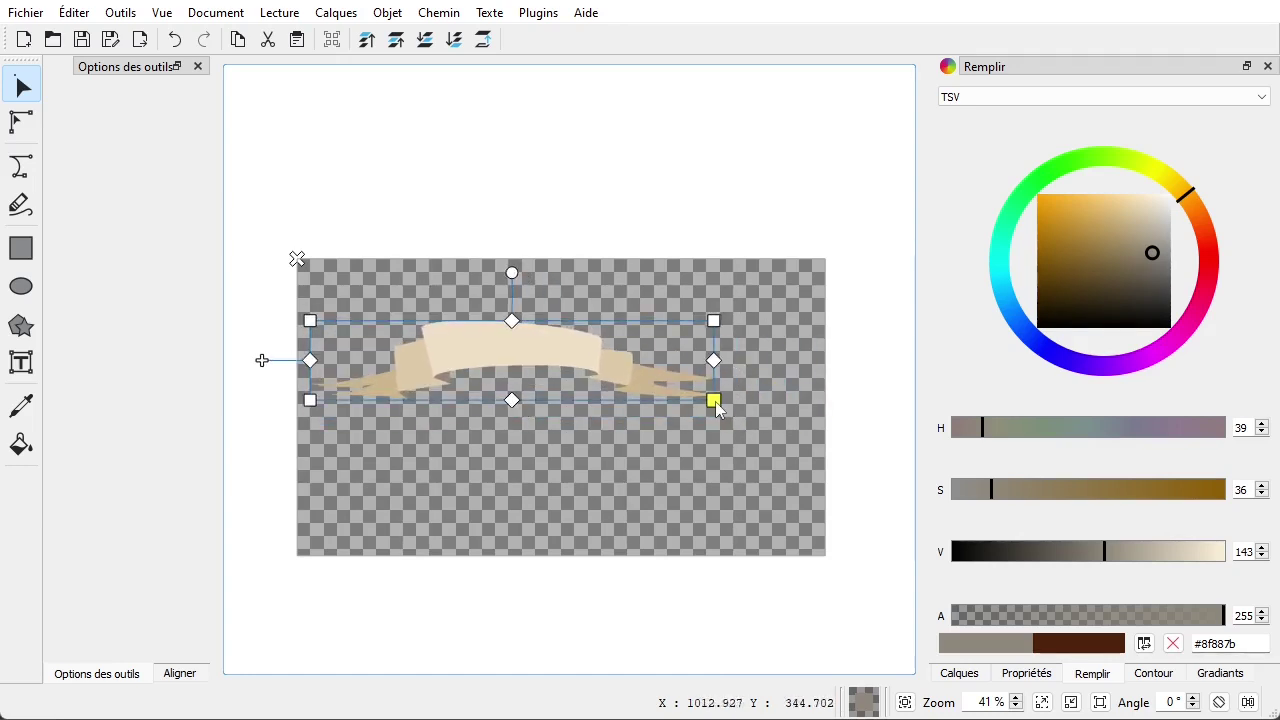
pyautogui.moveTo(509, 369); pyautogui.dragTo(561, 330)
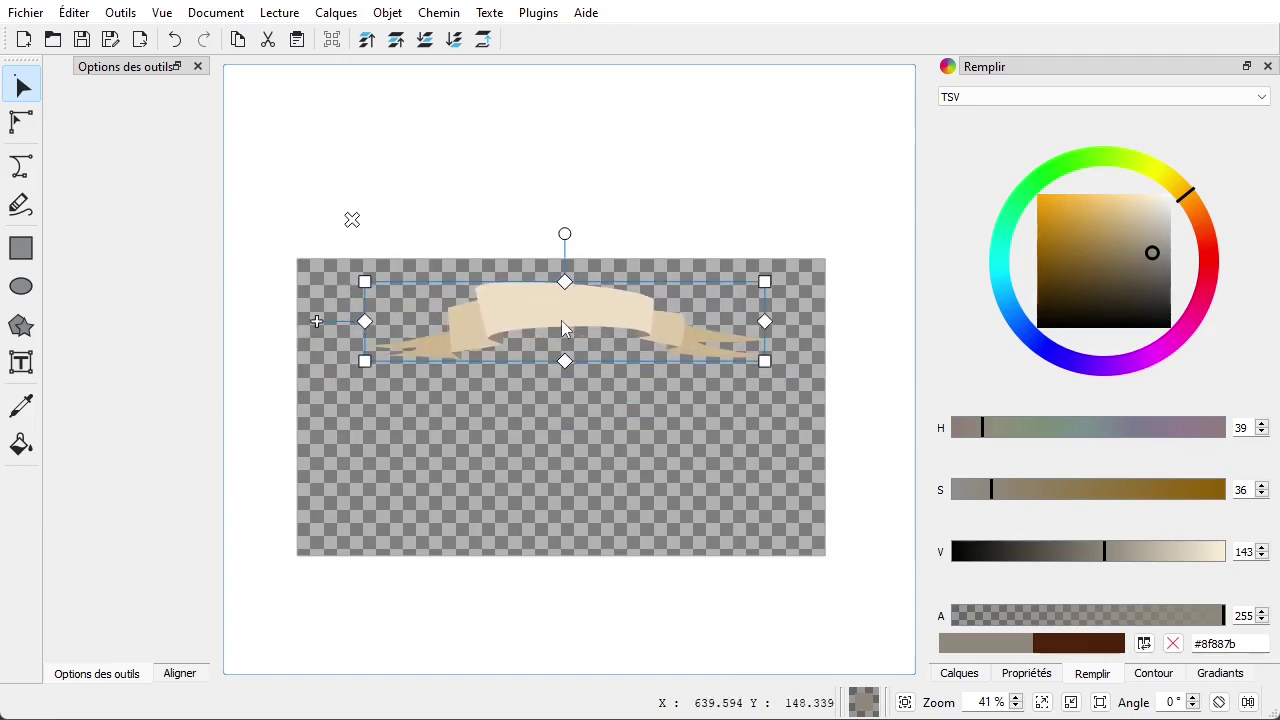
pyautogui.click(548, 437)
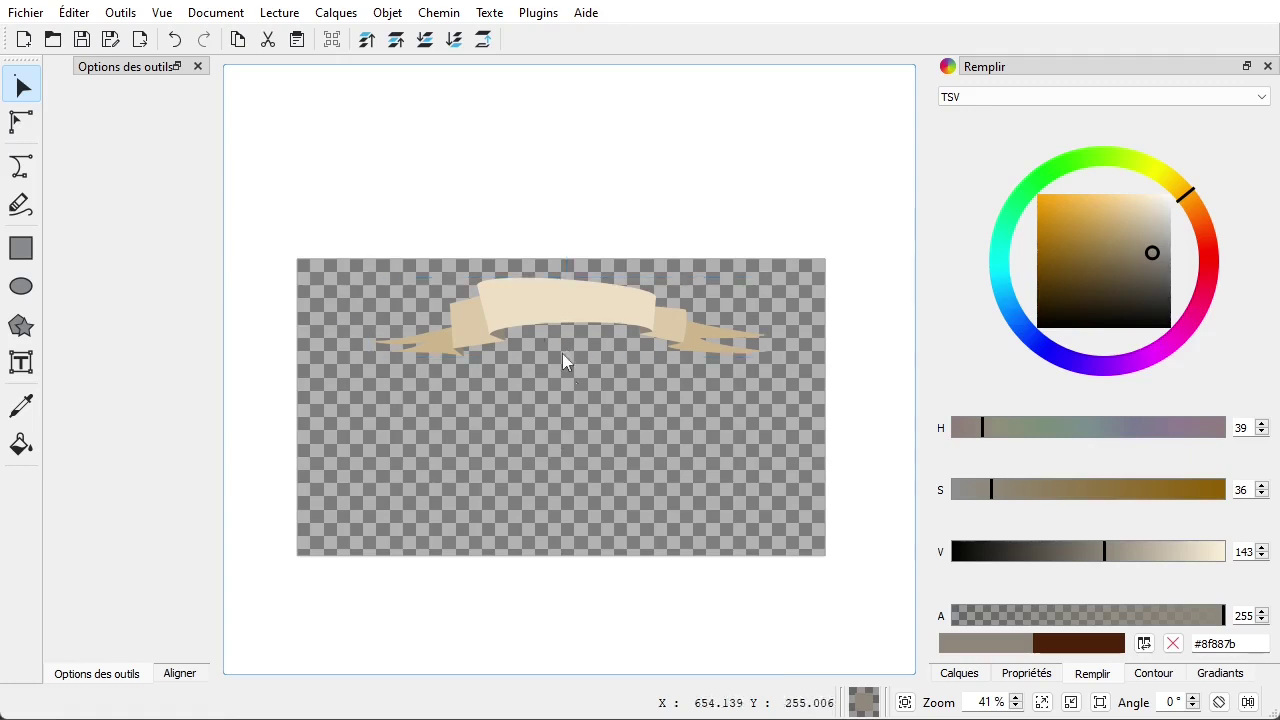
# Examine the nodes of the grouped ribbon's paths
pyautogui.click(530, 310)
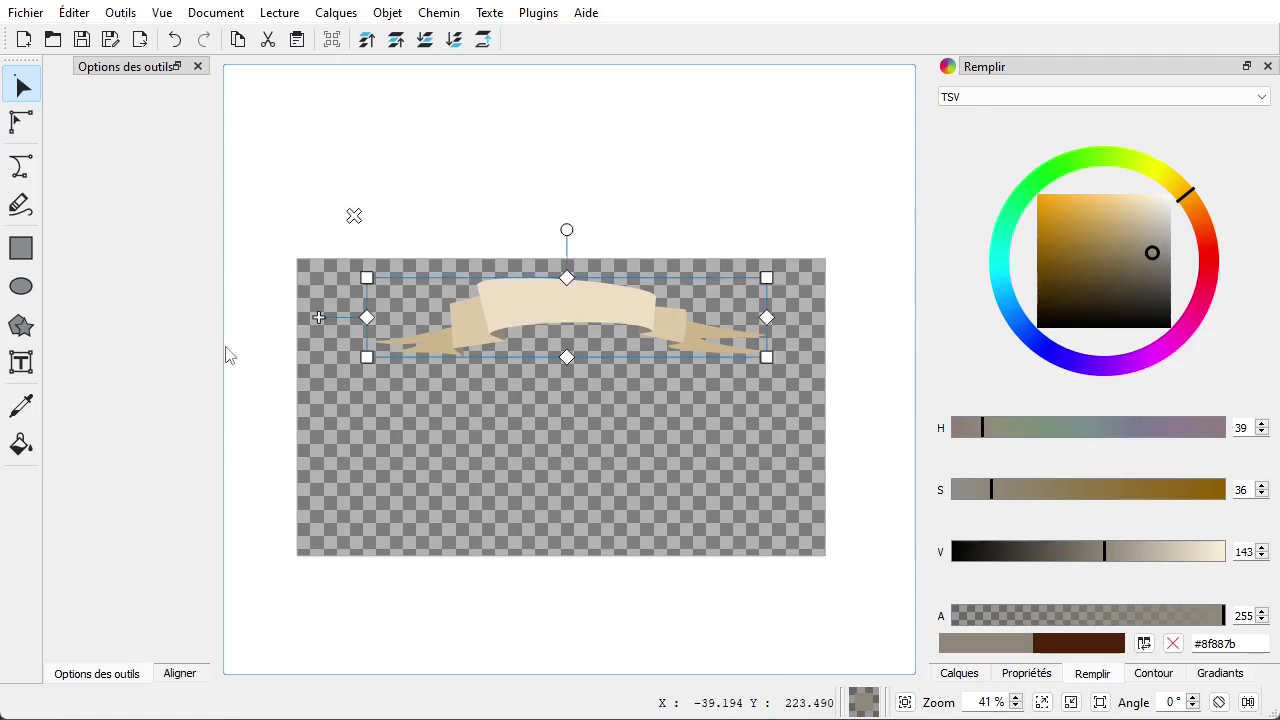
pyautogui.click(22, 124)
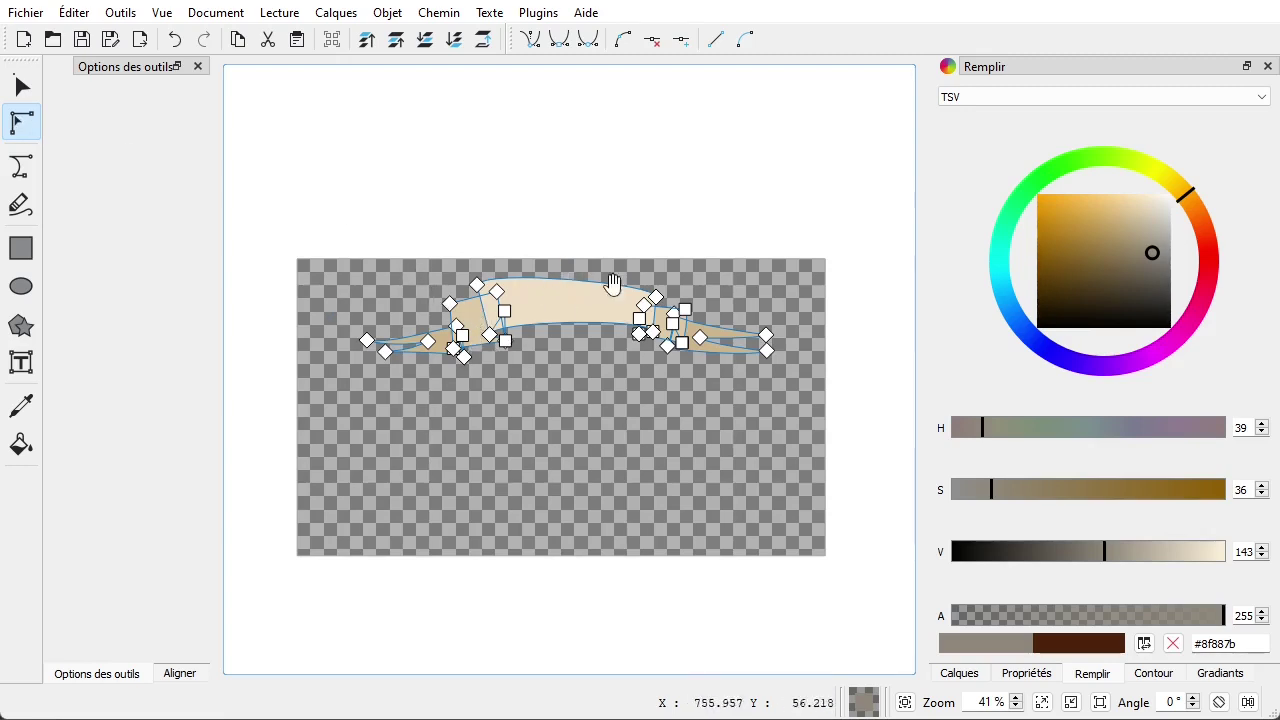
pyautogui.click(22, 88)
pyautogui.click(434, 460)
pyautogui.click(566, 320)
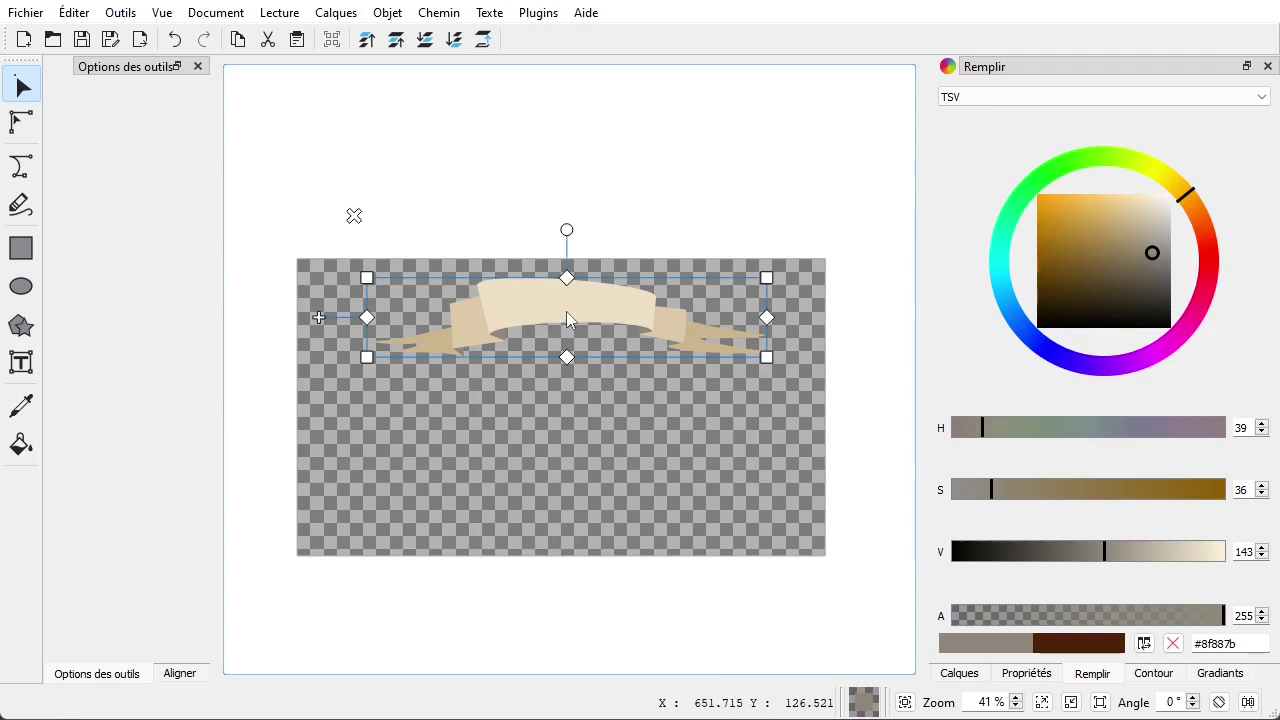
pyautogui.press('F2')
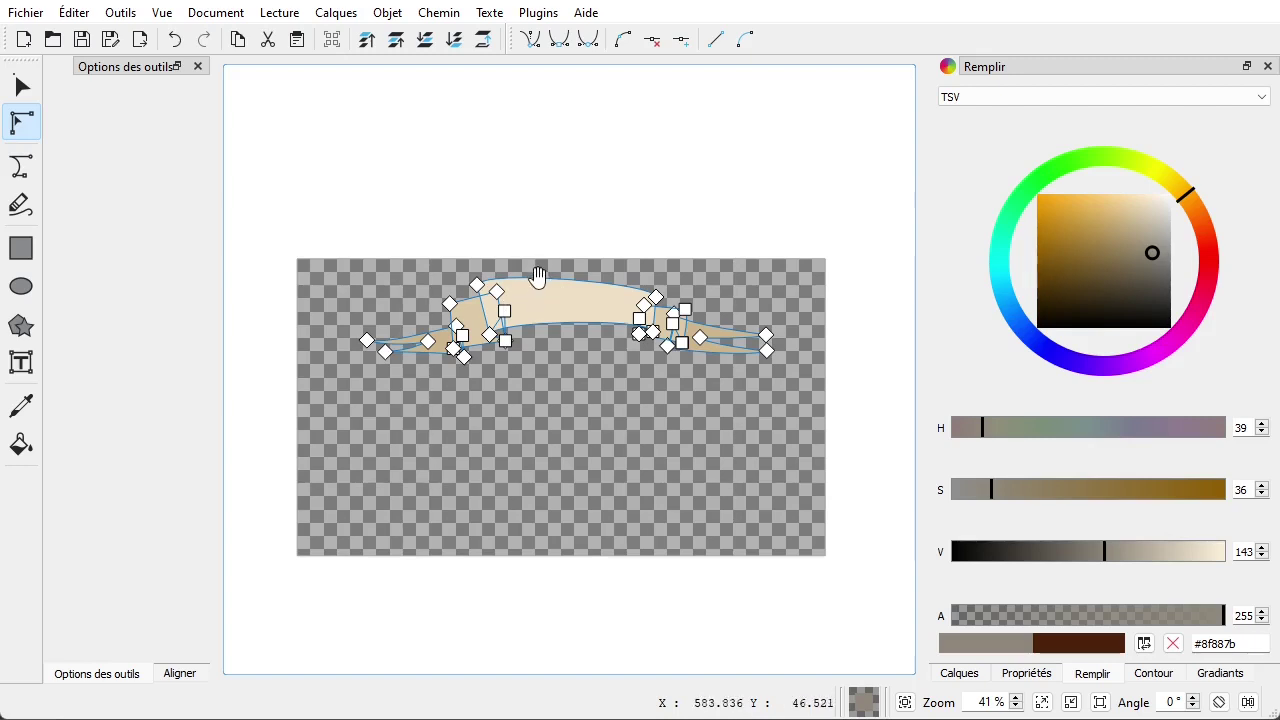
pyautogui.click(574, 439)
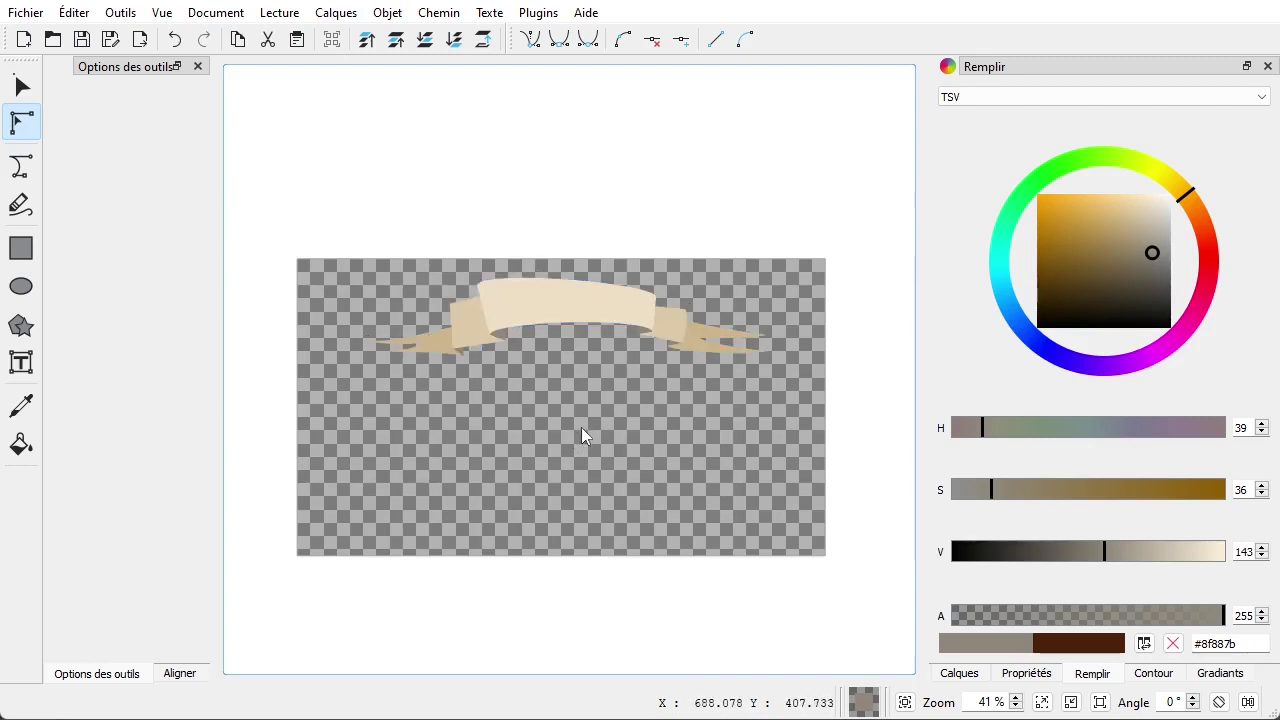
pyautogui.click(503, 333)
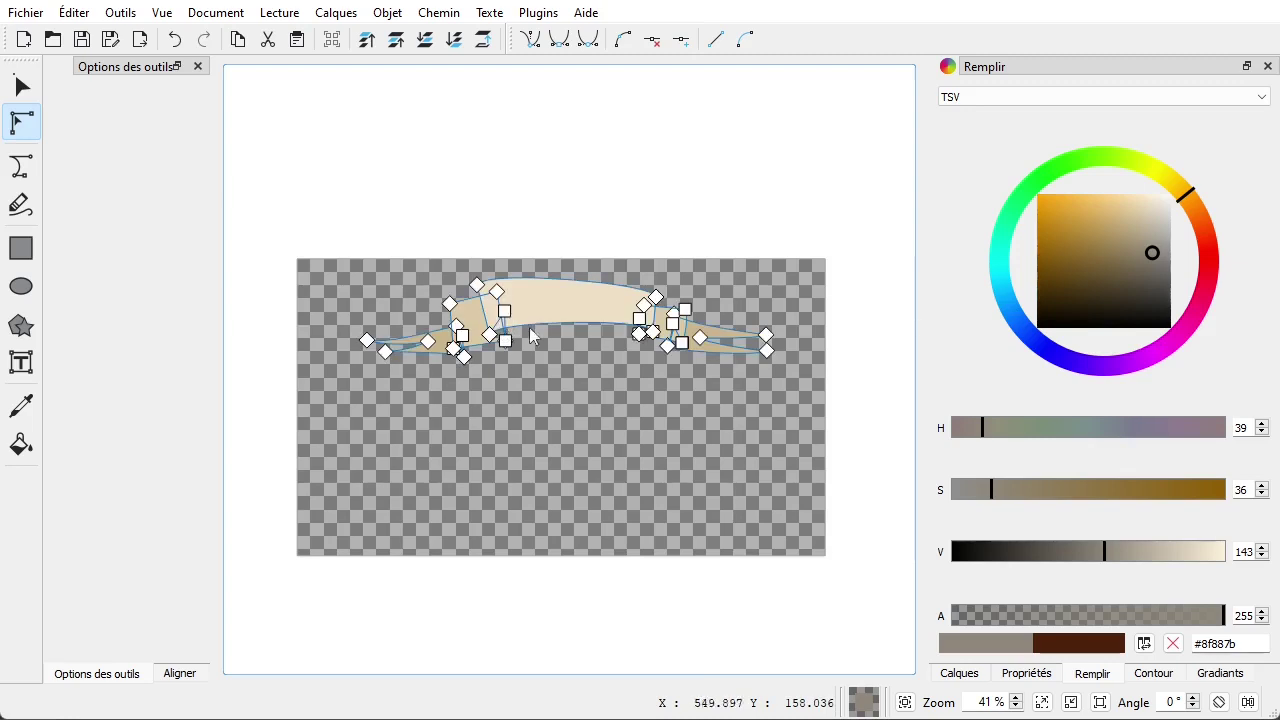
# Nudge the grouped ribbon slightly up and to the left, and deselect it
pyautogui.click(22, 87)
pyautogui.moveTo(530, 296); pyautogui.dragTo(515, 303)
pyautogui.click(517, 392)
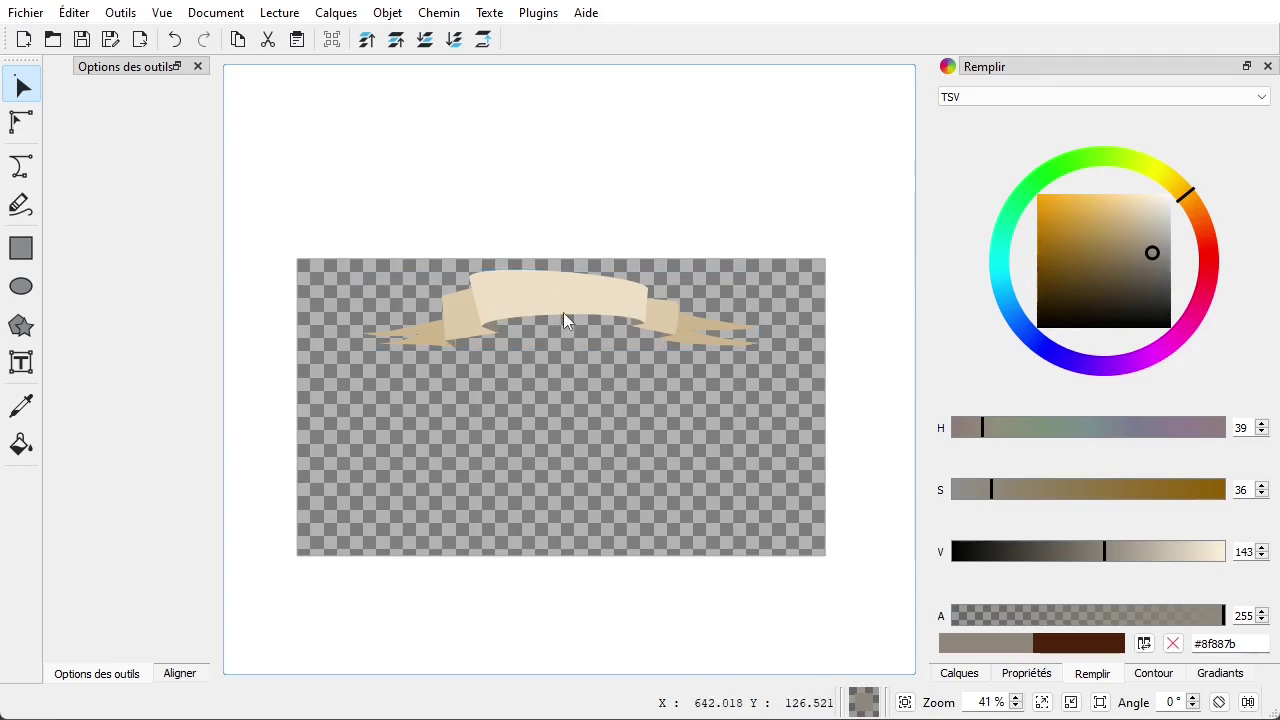
# Add the text "Shotcut" in Arial Black size 36 below the ribbon and fill it with black #000000
pyautogui.scroll(2, 491, 382)
pyautogui.scroll(2, 600, 371)
pyautogui.moveTo(582, 429); pyautogui.dragTo(575, 432)
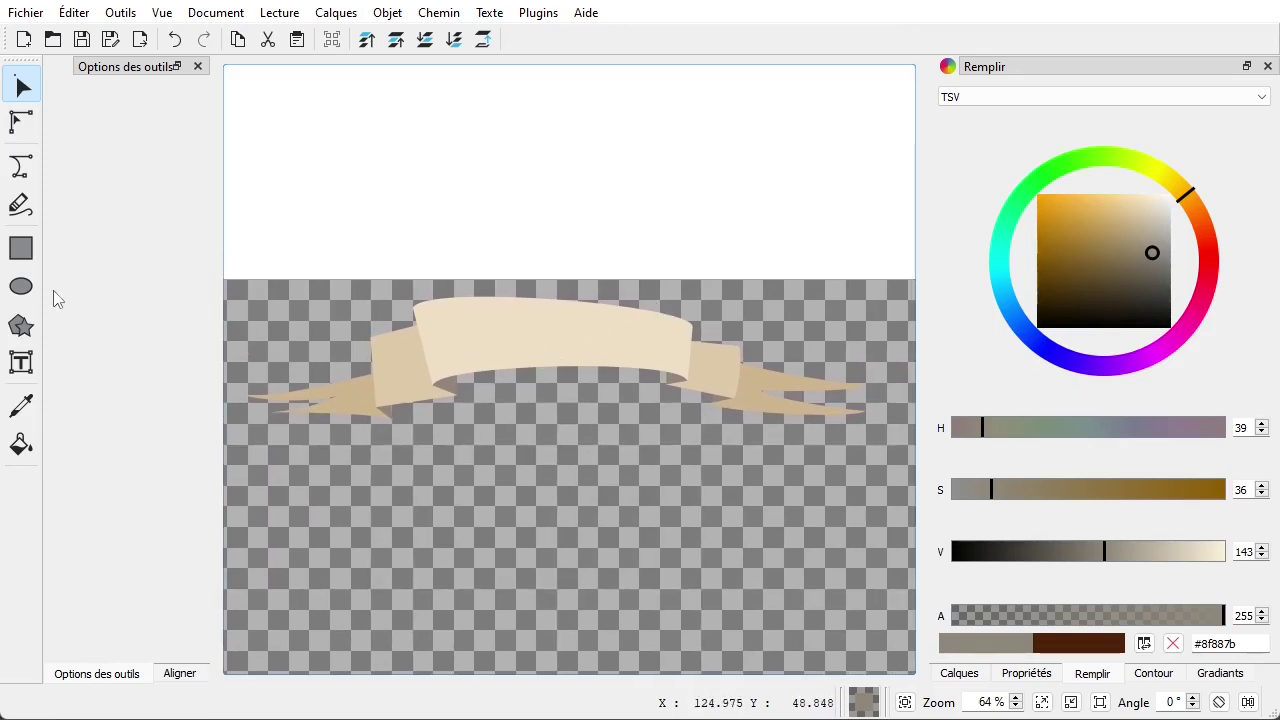
pyautogui.click(22, 363)
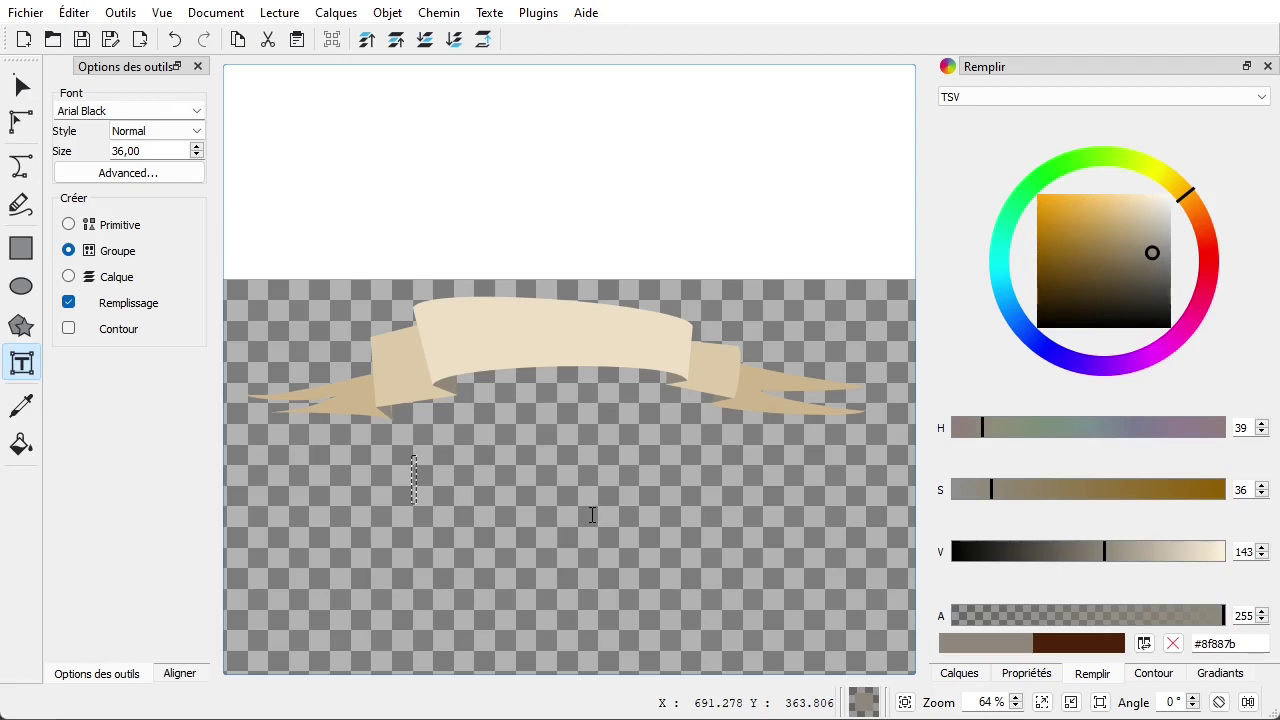
pyautogui.write('hotout')
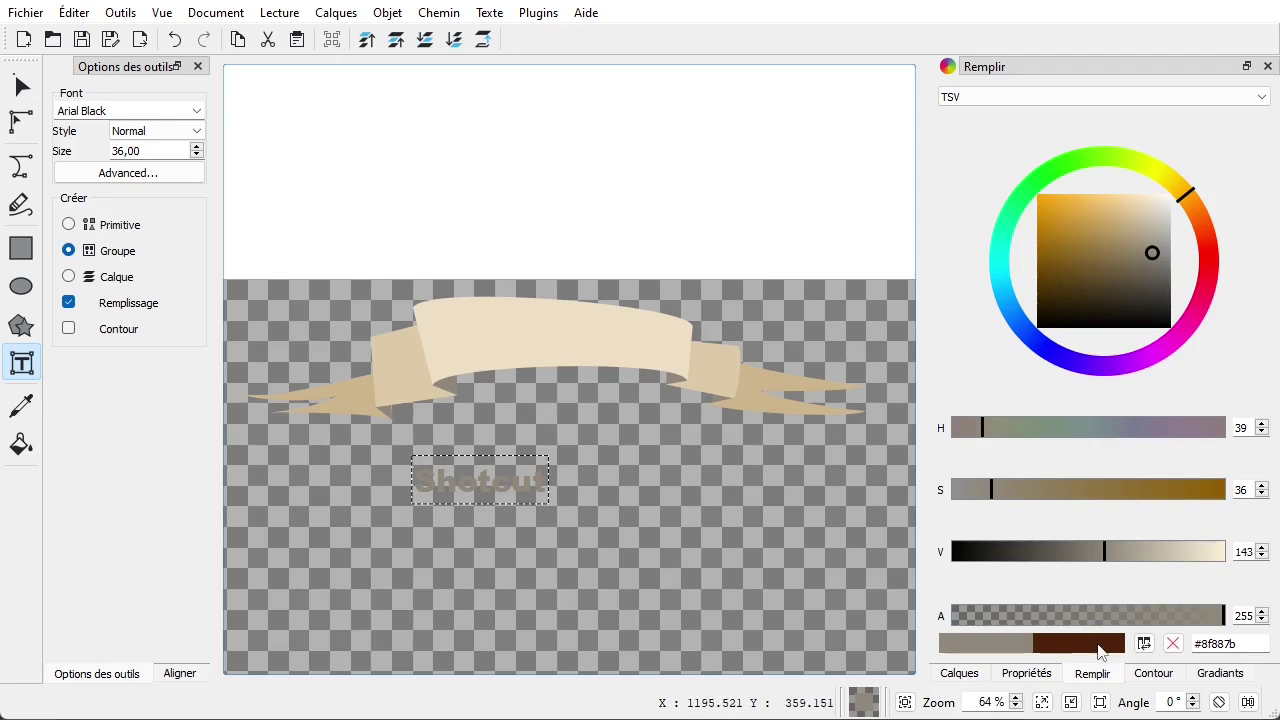
pyautogui.hotkey('ctrl', 'a')
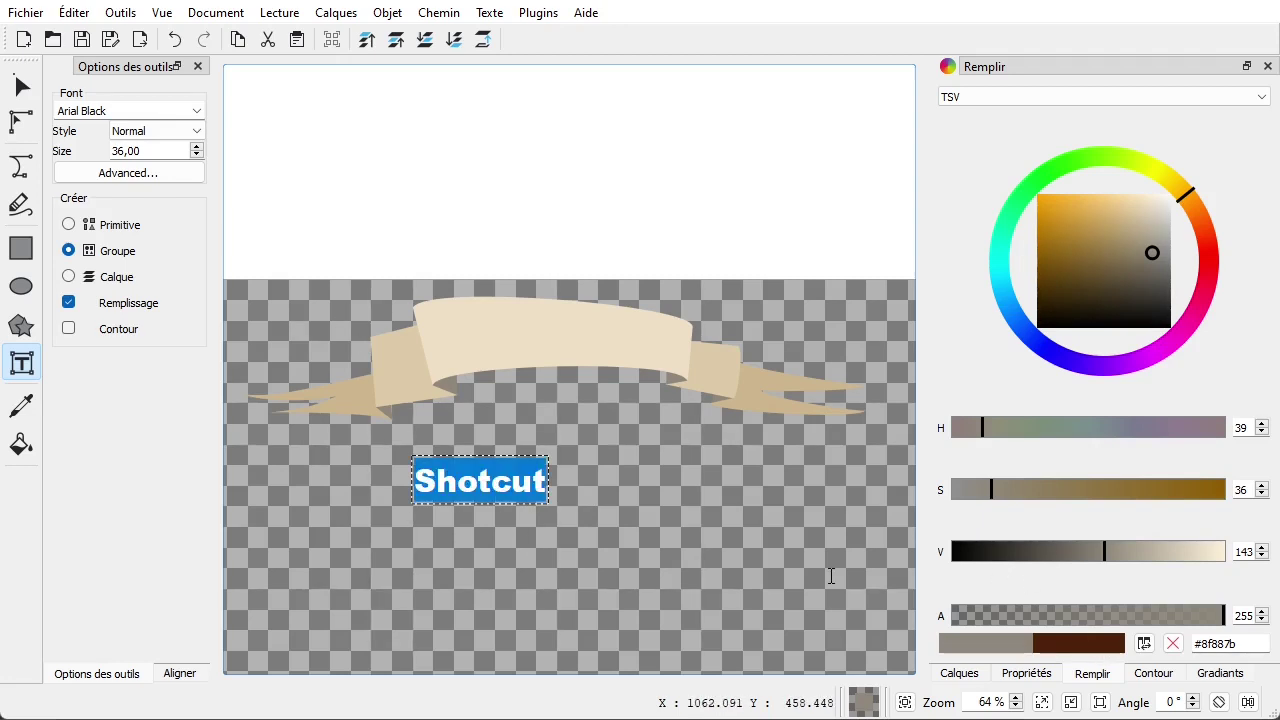
pyautogui.moveTo(1098, 320); pyautogui.dragTo(993, 358)
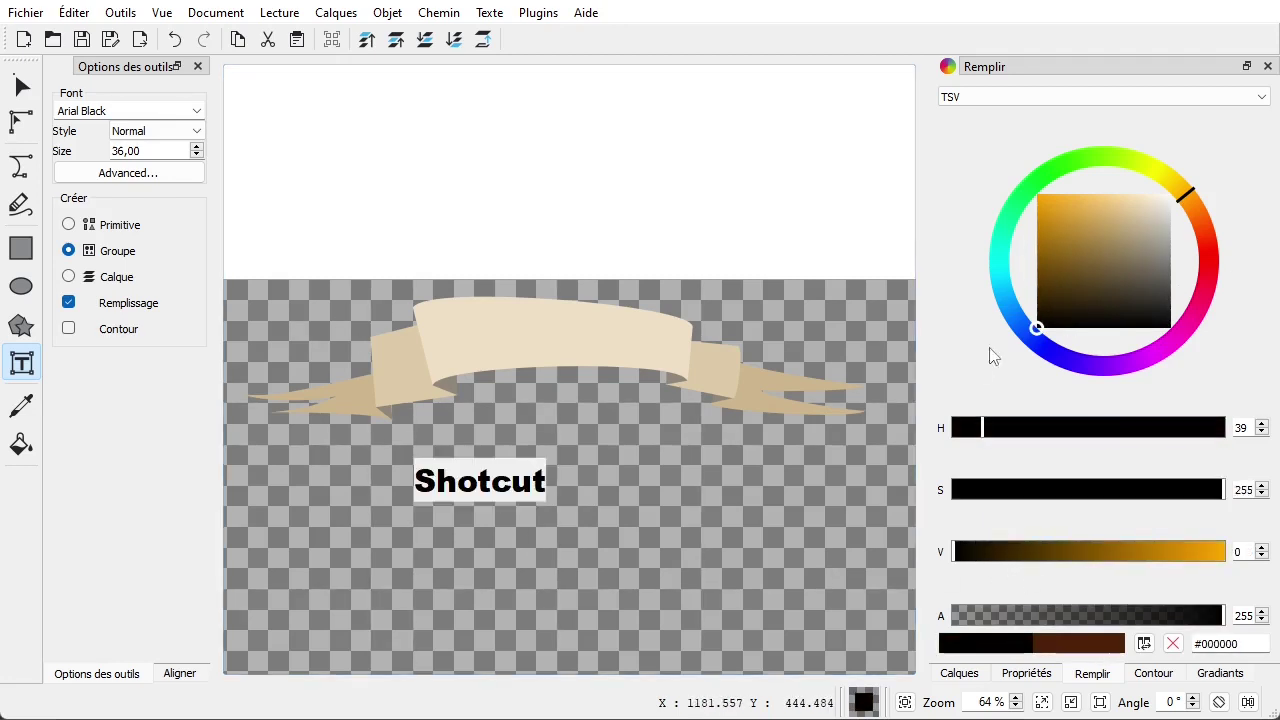
# Place the Shotcut text in the middle of the ribbon's main band and deselect it
pyautogui.click(22, 87)
pyautogui.click(704, 511)
pyautogui.moveTo(481, 486); pyautogui.dragTo(553, 345)
pyautogui.click(641, 516)
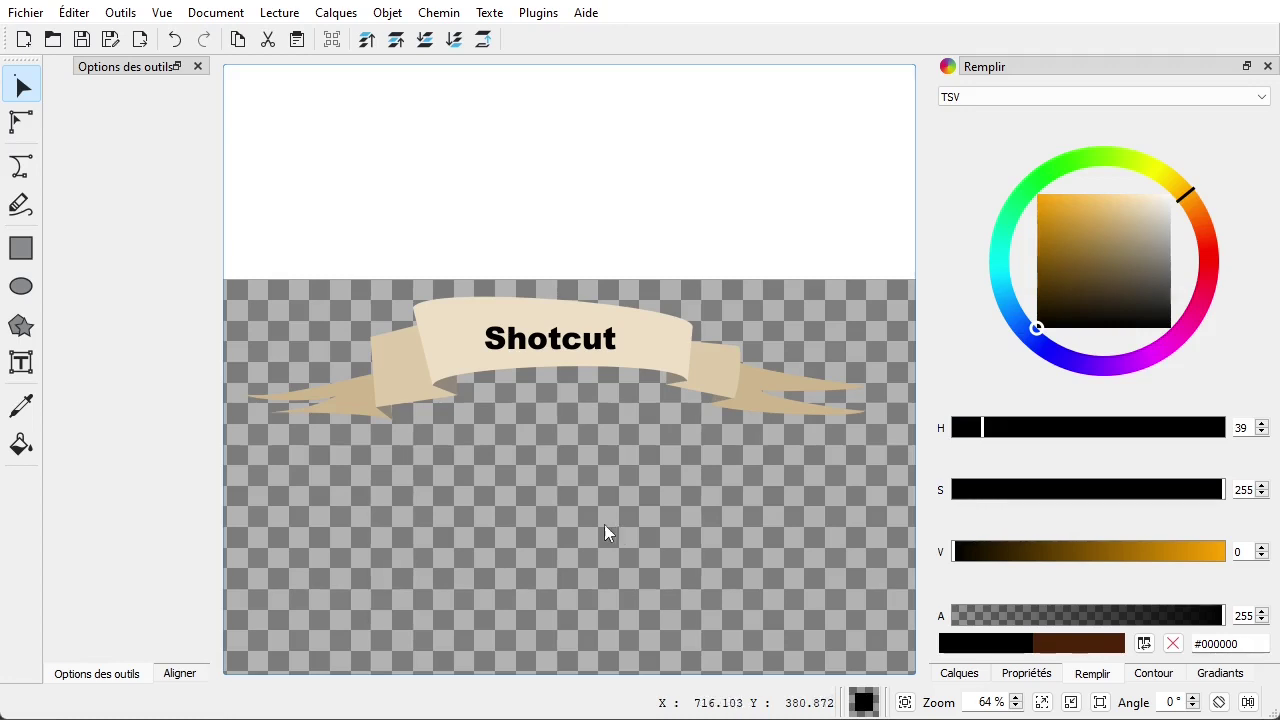
# Show the layer list and move the Shotcut text off the ribbon to the empty area below it
pyautogui.click(952, 673)
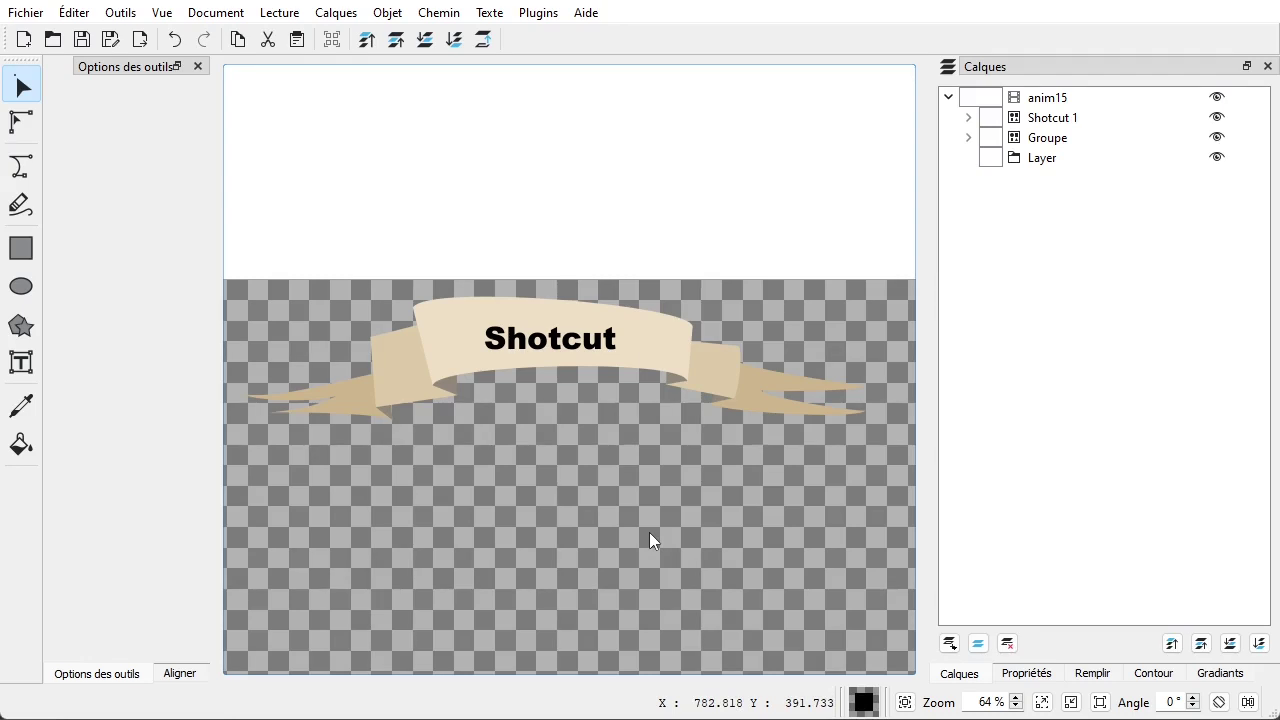
pyautogui.click(558, 352)
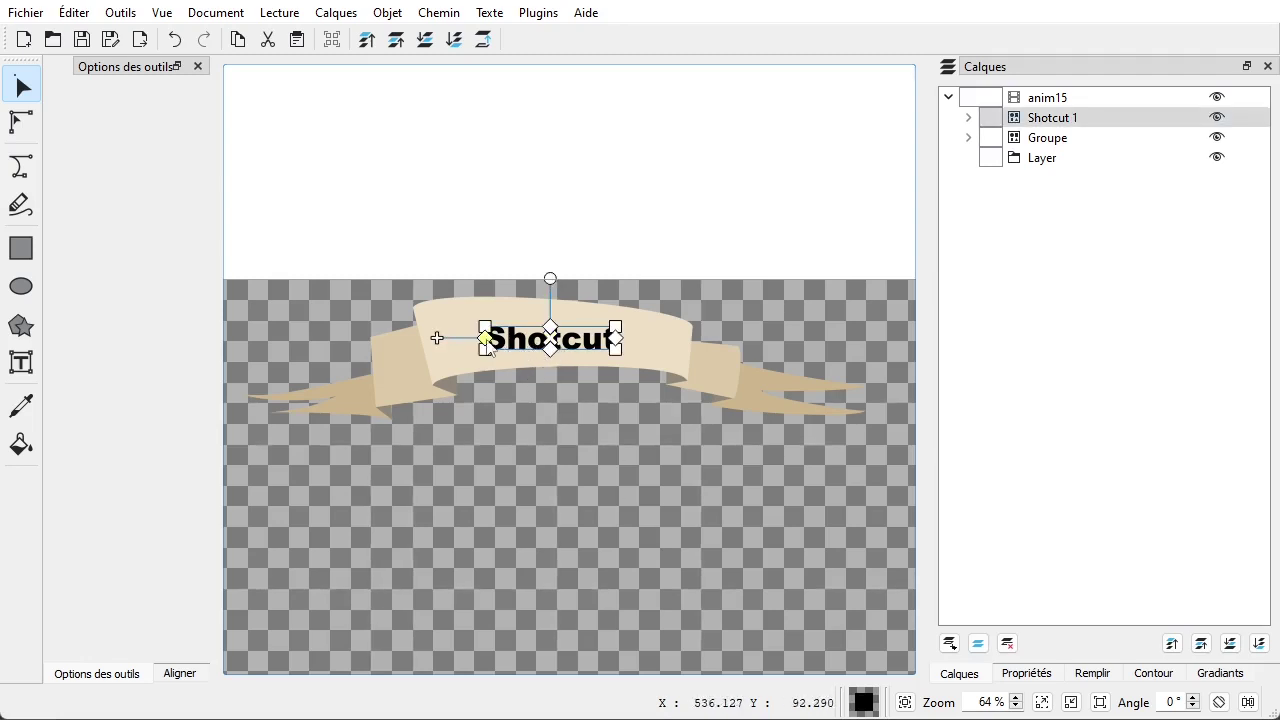
pyautogui.moveTo(438, 340); pyautogui.dragTo(441, 510)
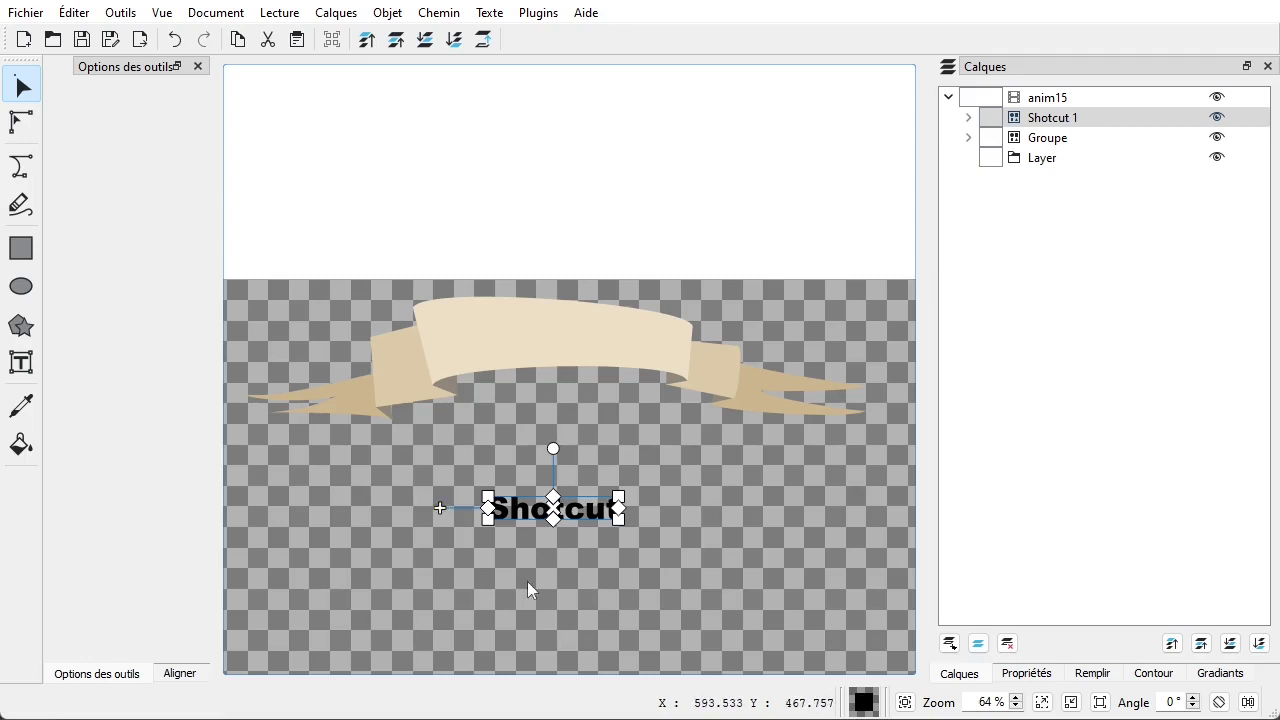
# Draw an open horizontal two-node Bézier path just beneath the Shotcut text, slightly wider than the word
pyautogui.click(21, 170)
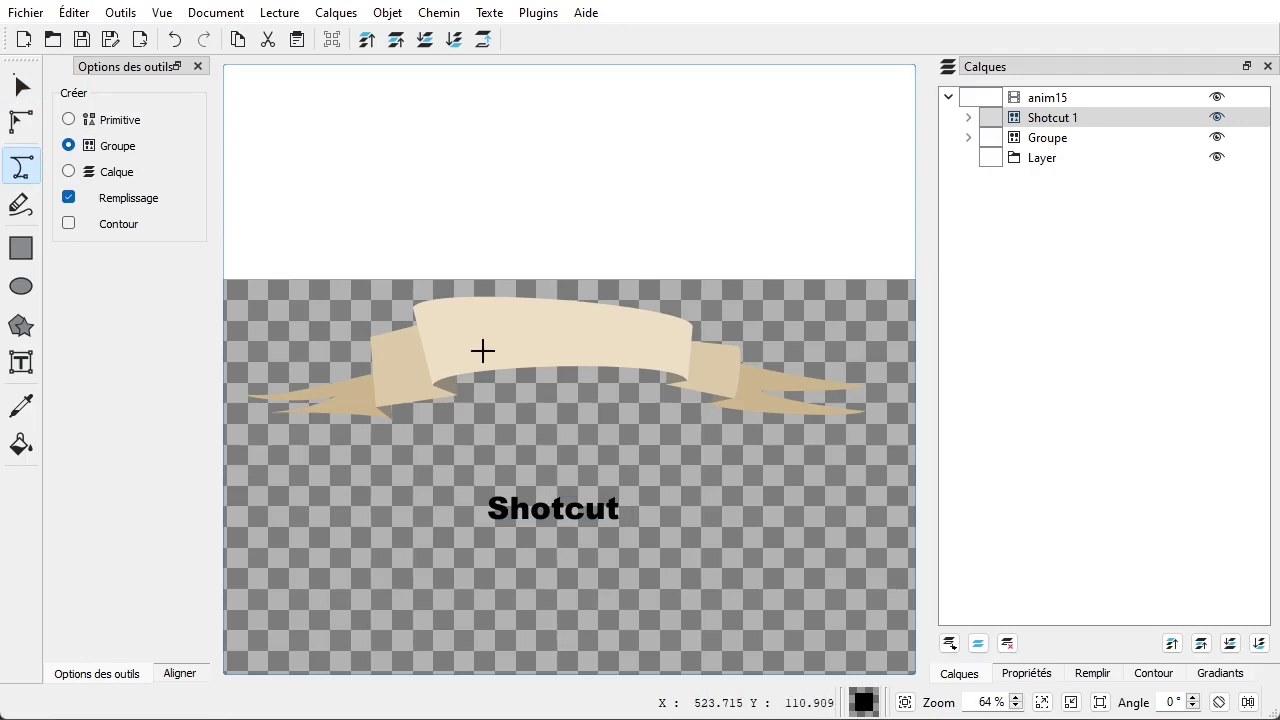
pyautogui.click(1049, 122)
pyautogui.click(646, 541)
pyautogui.press('Return')
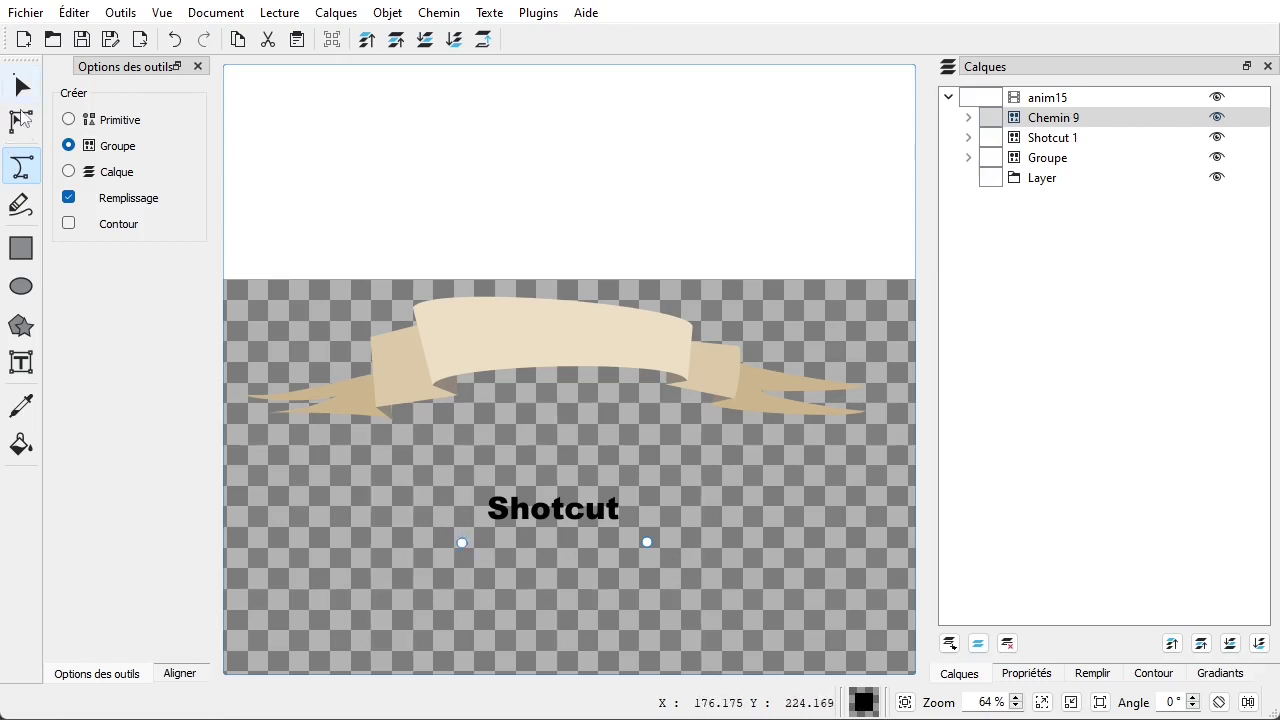
# Select both nodes of the path beneath the Shotcut text and bend its segment upward into a shallow arch
pyautogui.click(20, 125)
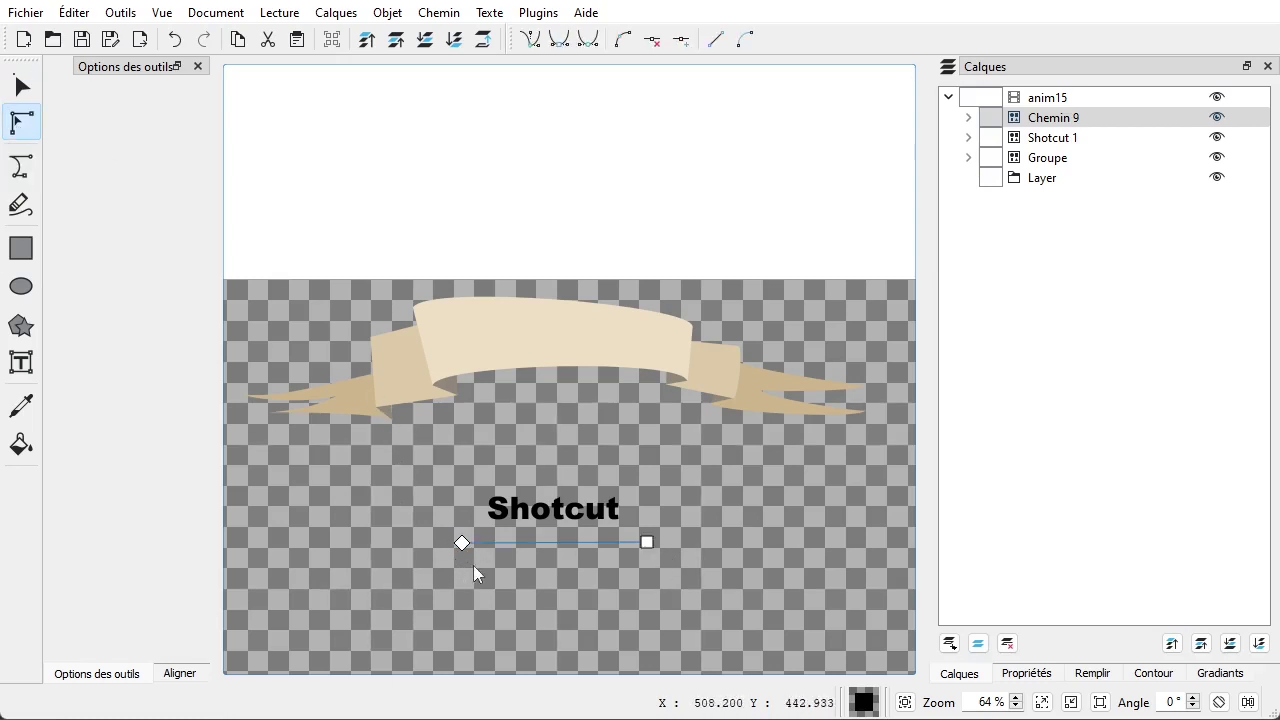
pyautogui.moveTo(392, 516); pyautogui.dragTo(685, 577)
pyautogui.moveTo(551, 543); pyautogui.dragTo(549, 523)
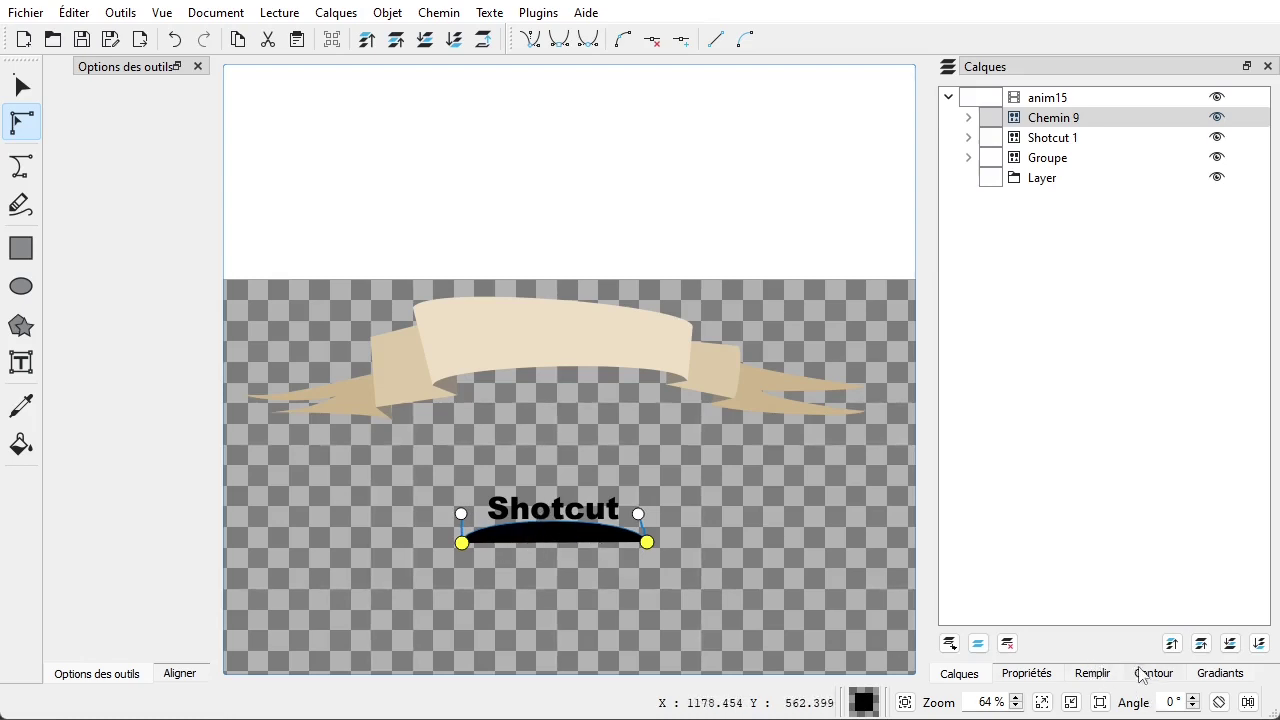
# Delete the fill (Remplissage) of the arched path Chemin 9 beneath the Shotcut text, leaving only the bare curve
pyautogui.click(1091, 673)
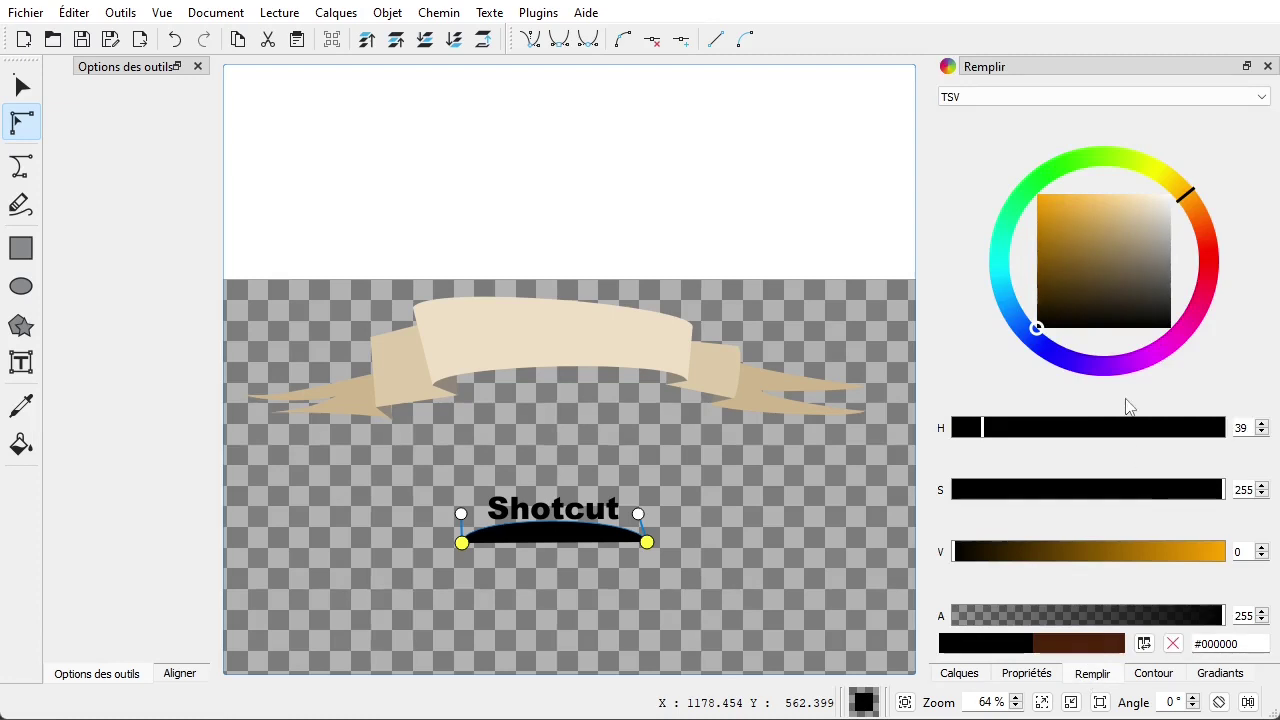
pyautogui.click(963, 675)
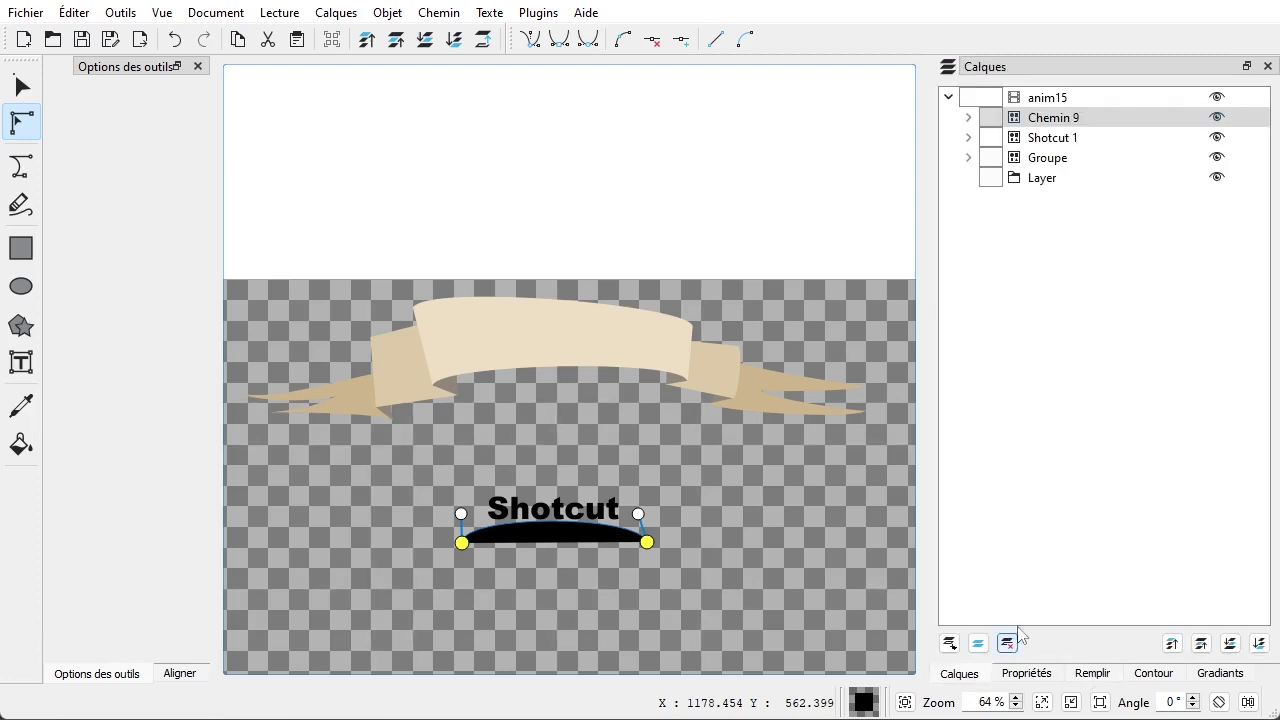
pyautogui.click(968, 117)
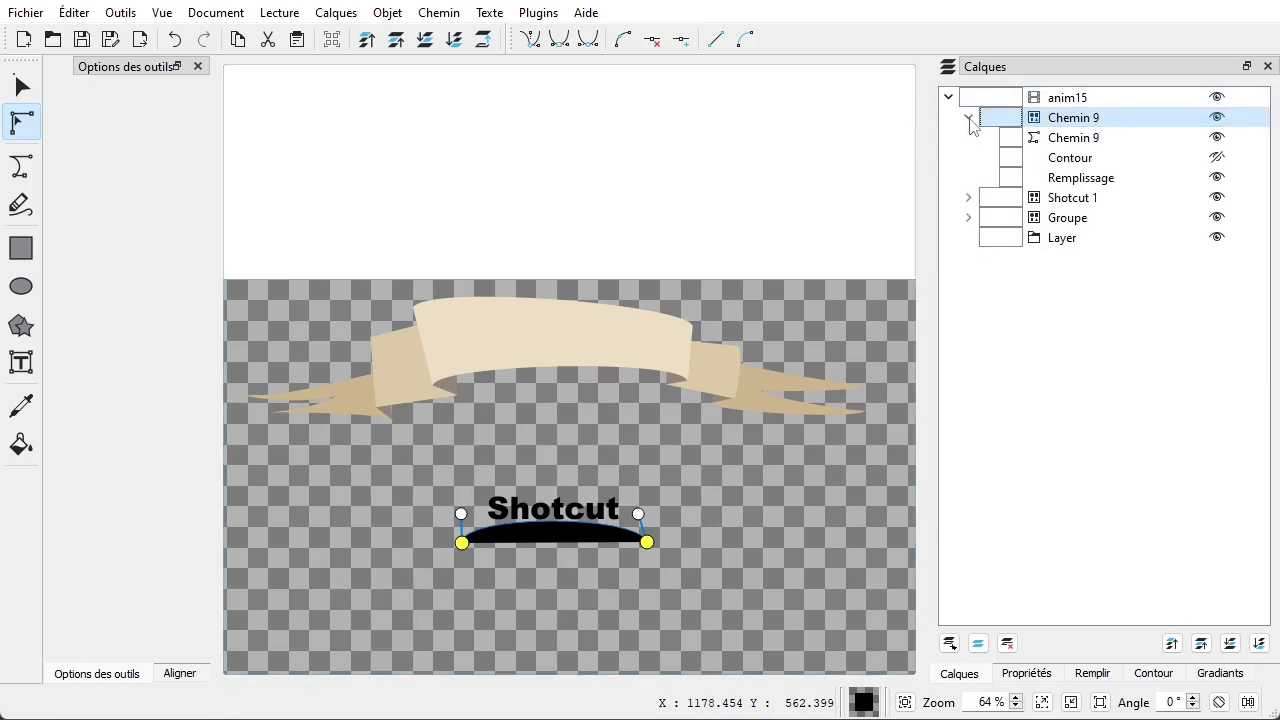
pyautogui.click(1060, 180)
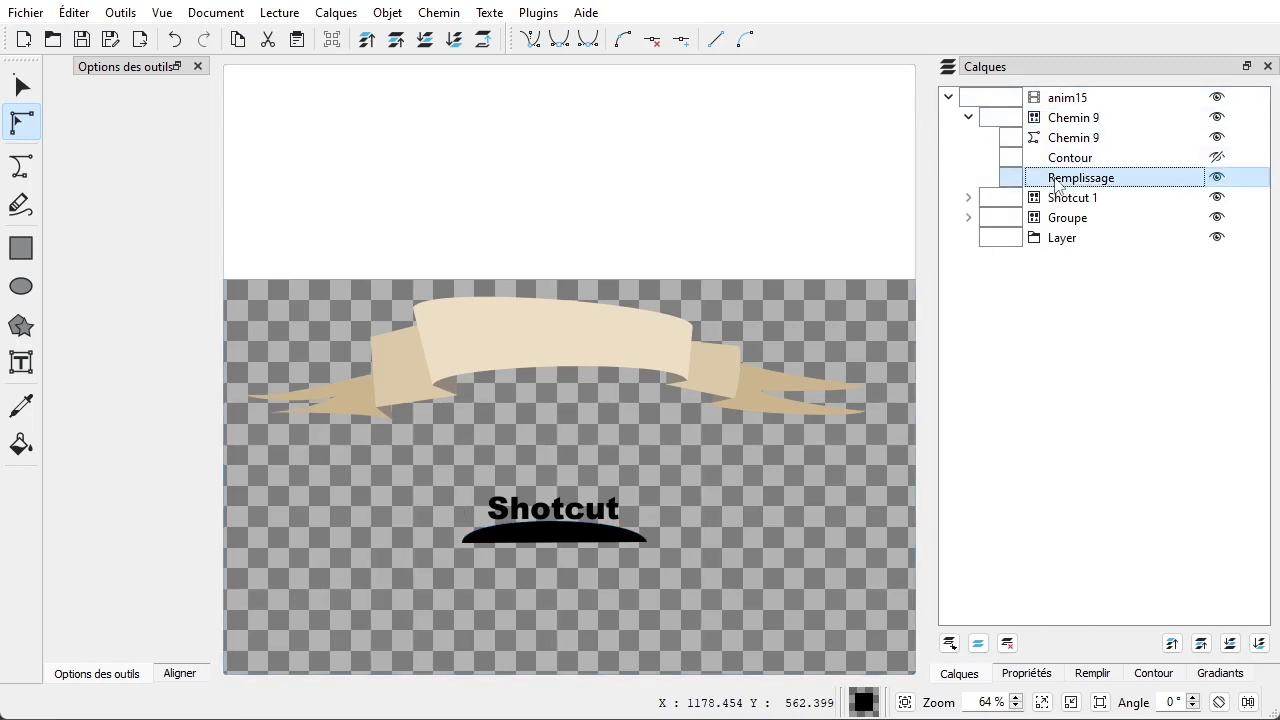
pyautogui.click(1007, 644)
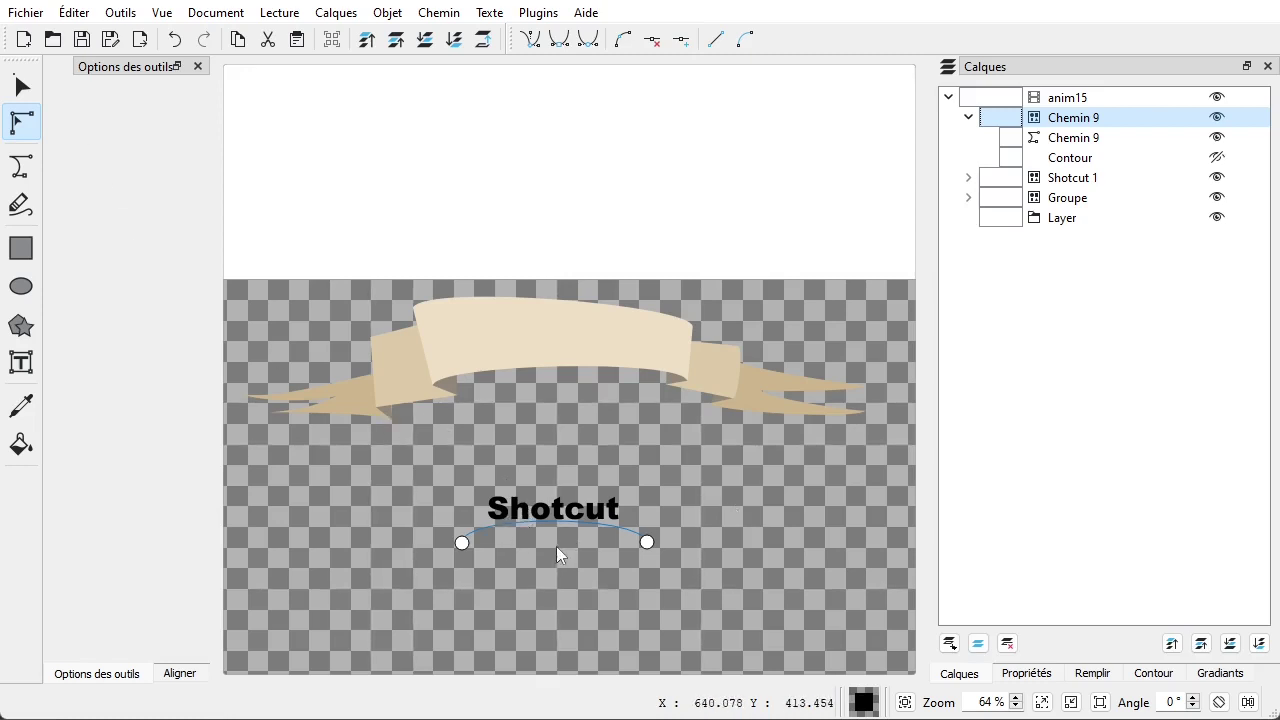
# Connect the Shotcut text to the arched path Chemin 9 so the letters follow its curve
pyautogui.keyDown('ctrl'); pyautogui.scroll(2, 552, 545); pyautogui.keyUp('ctrl')
pyautogui.moveTo(552, 515); pyautogui.dragTo(543, 520)
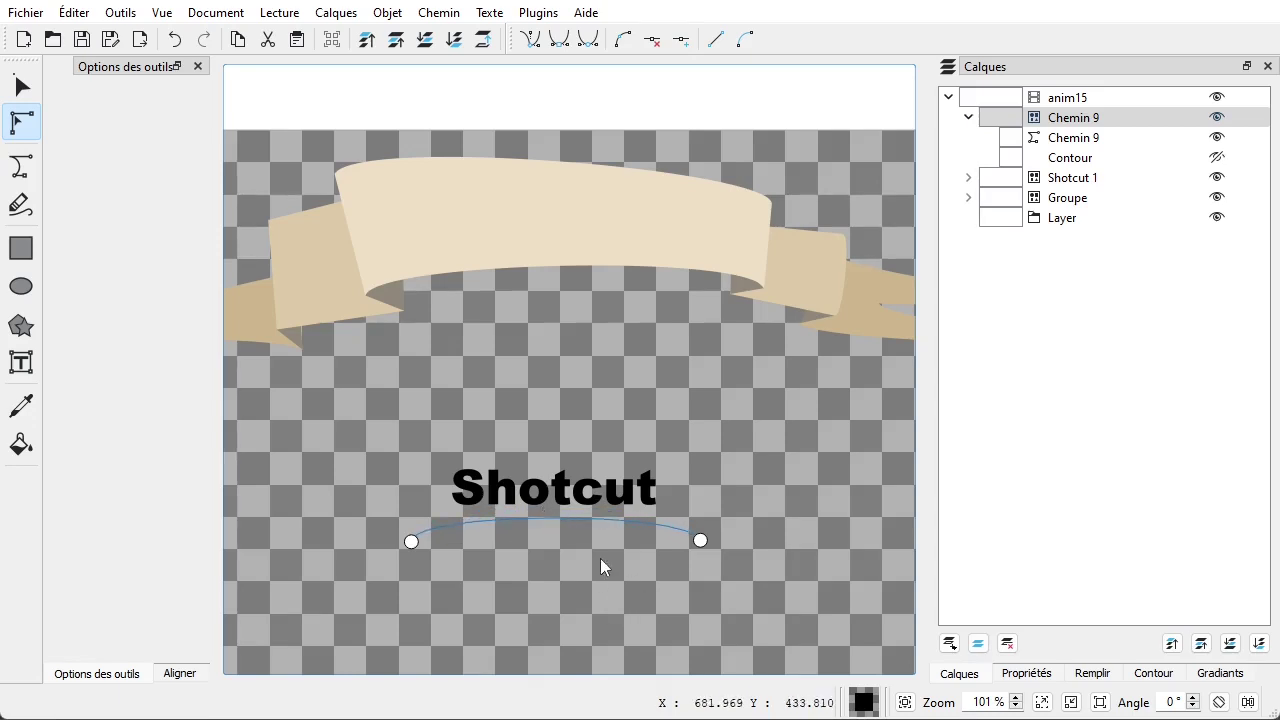
pyautogui.click(1046, 118)
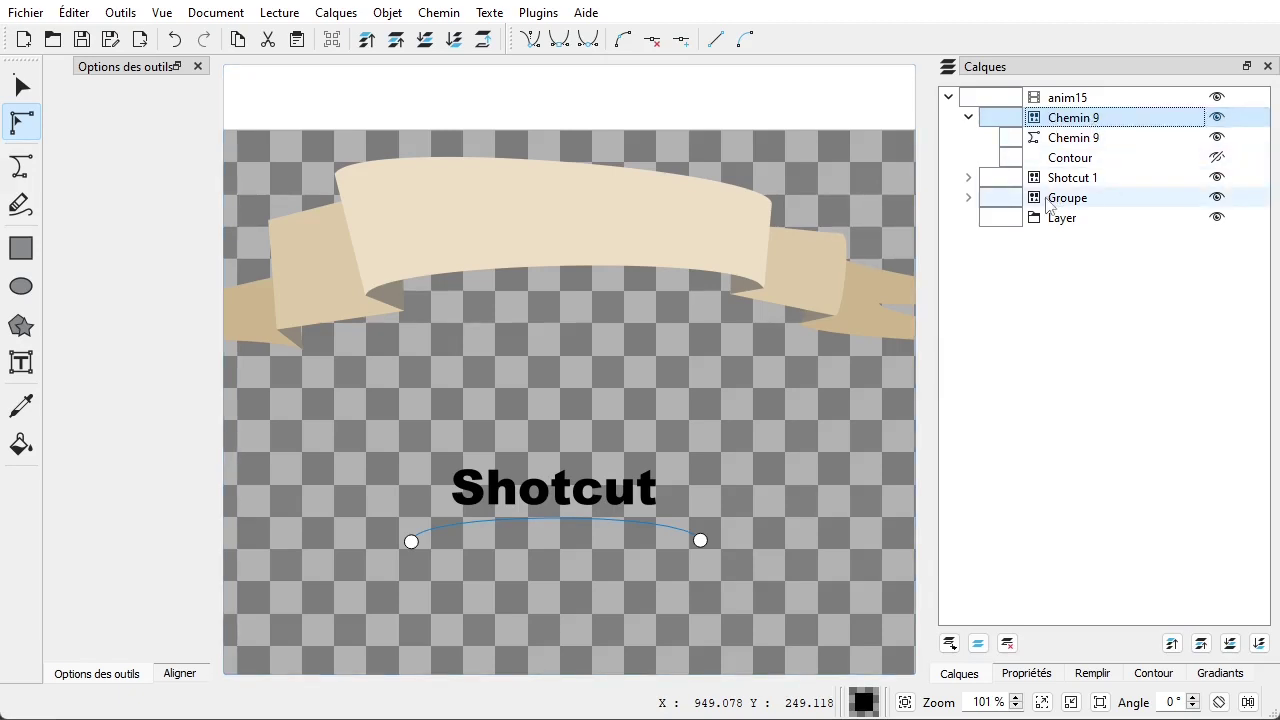
pyautogui.keyDown('ctrl'); pyautogui.click(1075, 184); pyautogui.keyUp('ctrl')
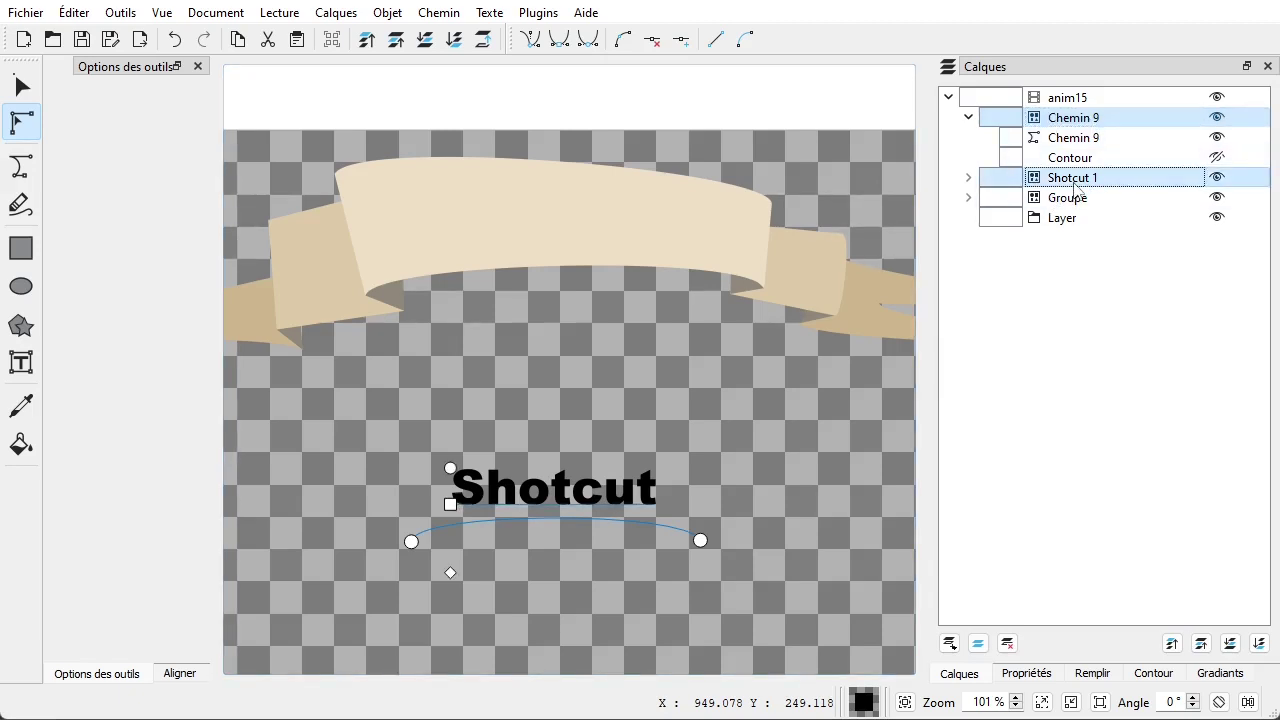
pyautogui.click(971, 117)
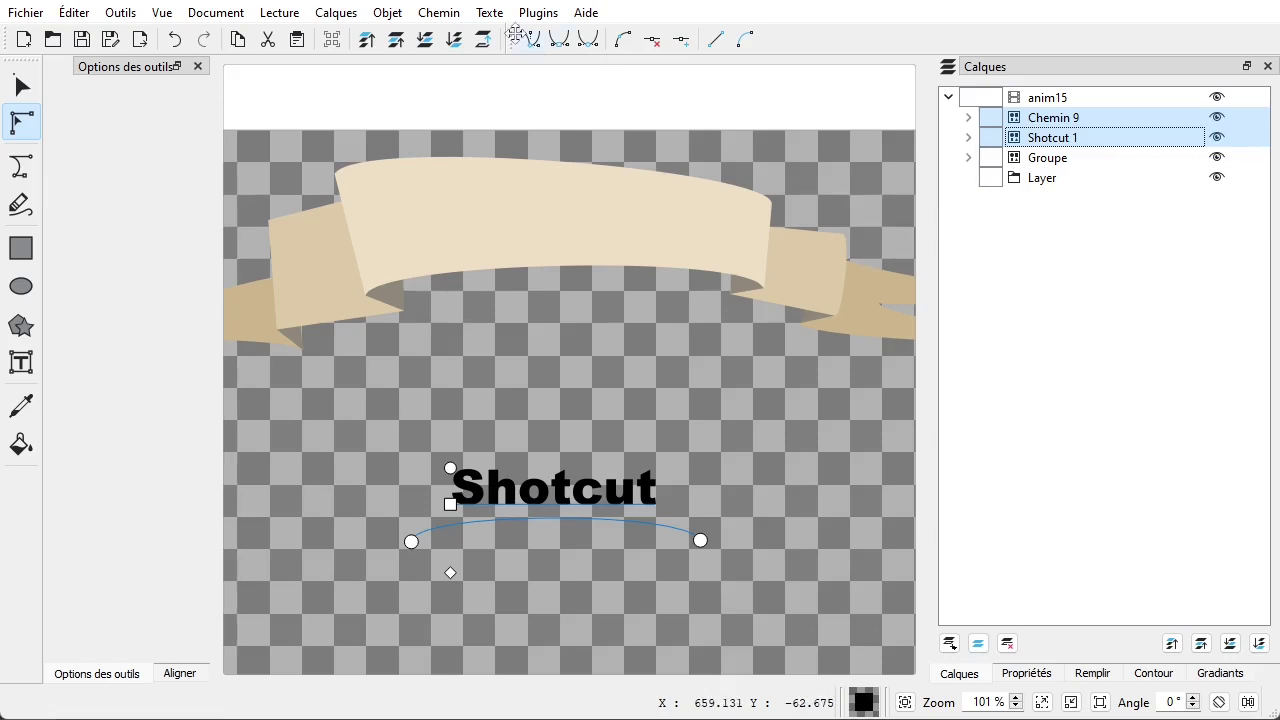
pyautogui.click(492, 13)
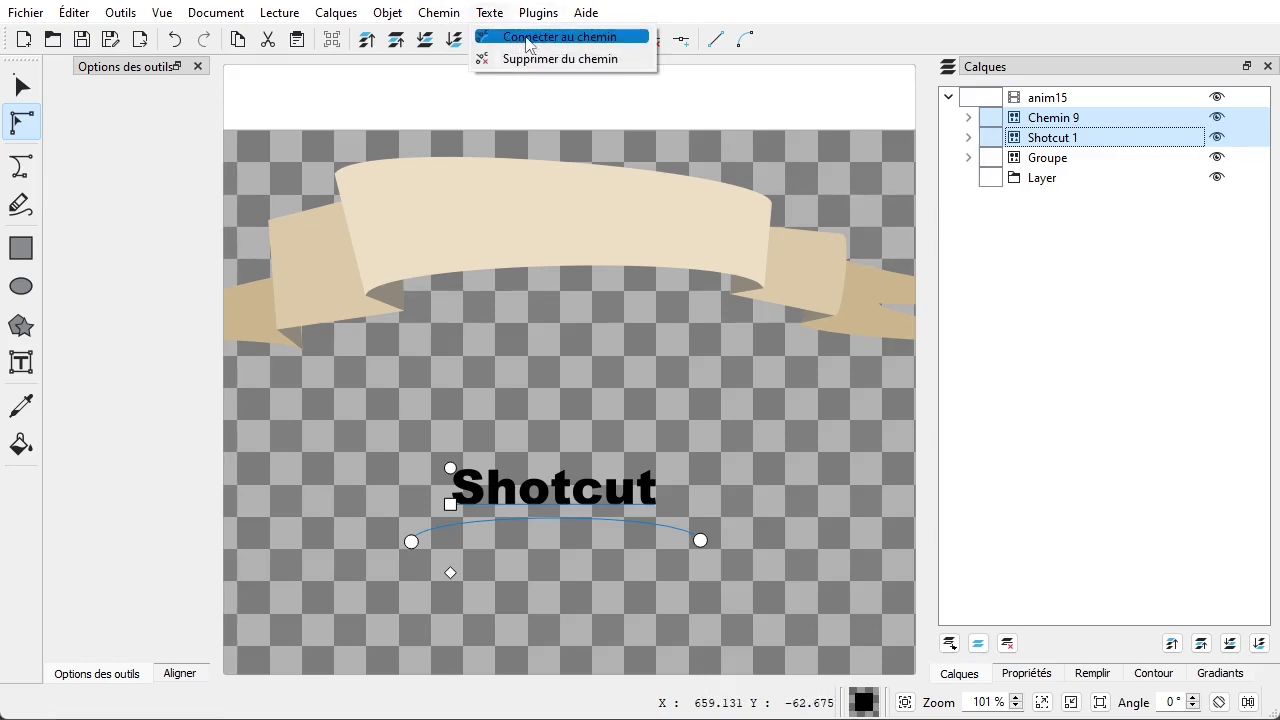
pyautogui.click(528, 40)
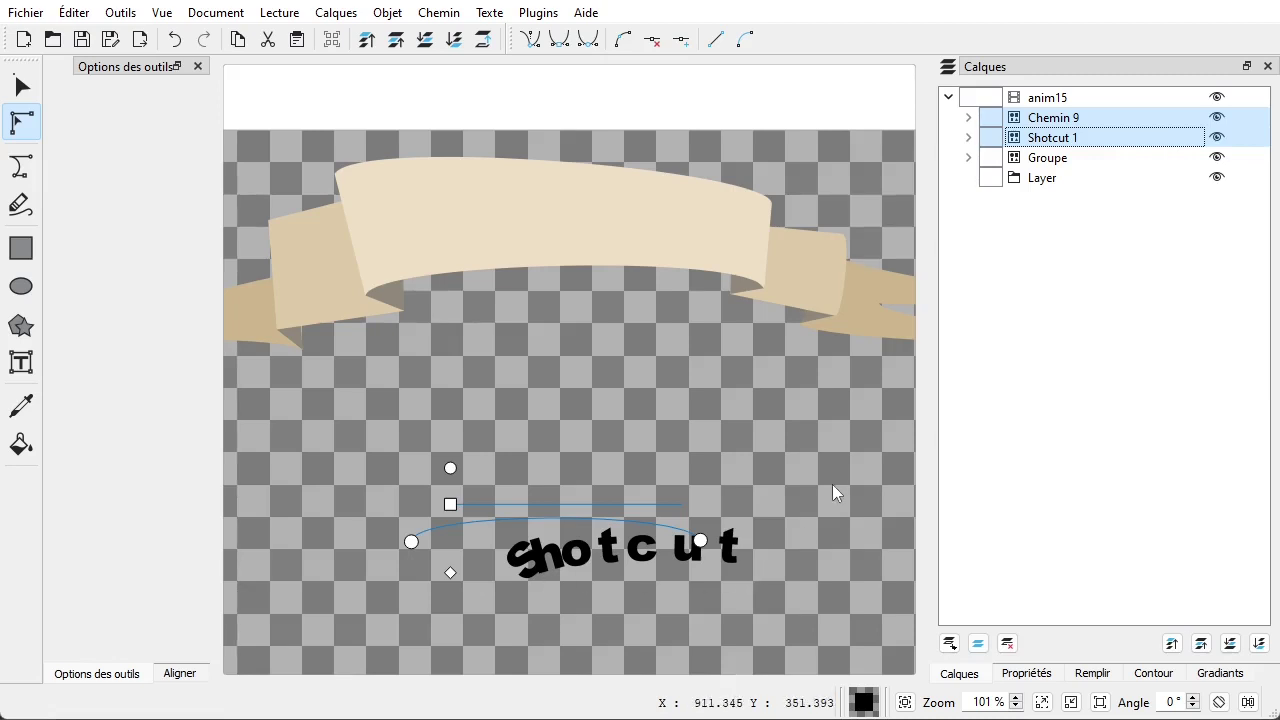
# Reshape the text's path by raising its left node, slanting its left handle inward, and extending its right end outward with a gentler curve
pyautogui.click(1060, 118)
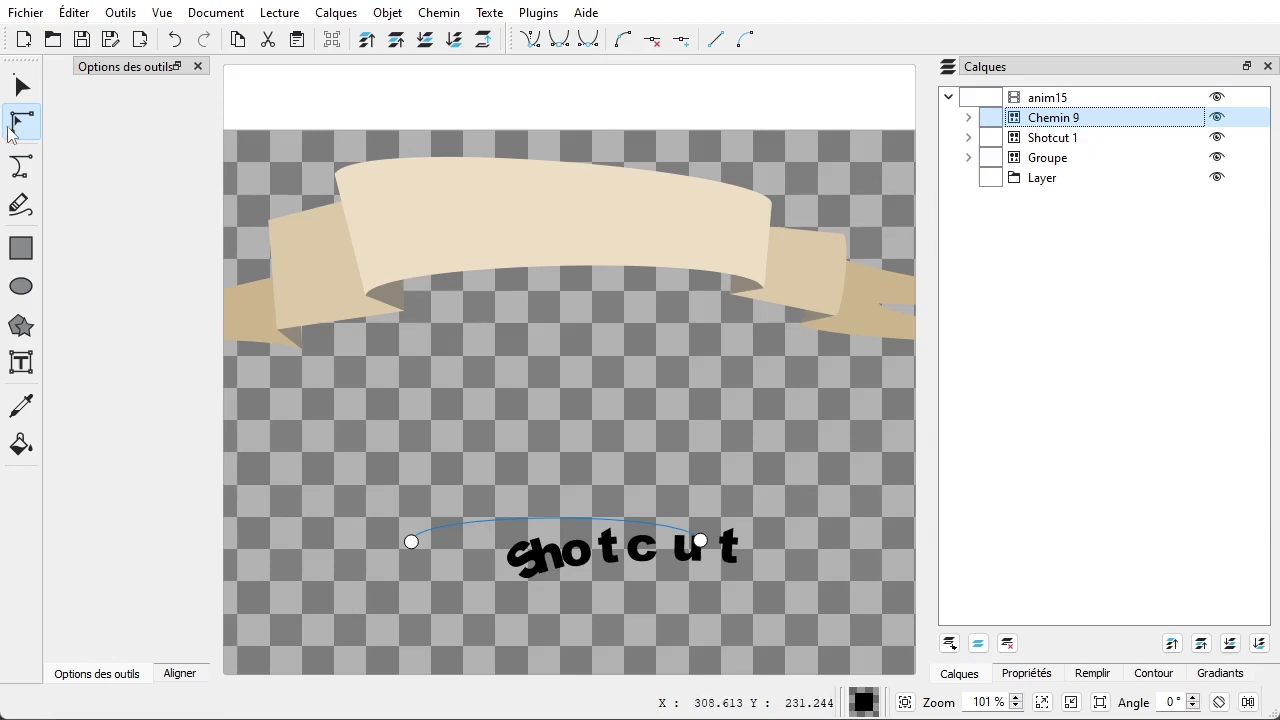
pyautogui.moveTo(412, 542)
pyautogui.mouseDown()
pyautogui.moveTo(383, 543)
pyautogui.moveTo(346, 494)
pyautogui.moveTo(399, 486)
pyautogui.moveTo(418, 530)
pyautogui.mouseUp()
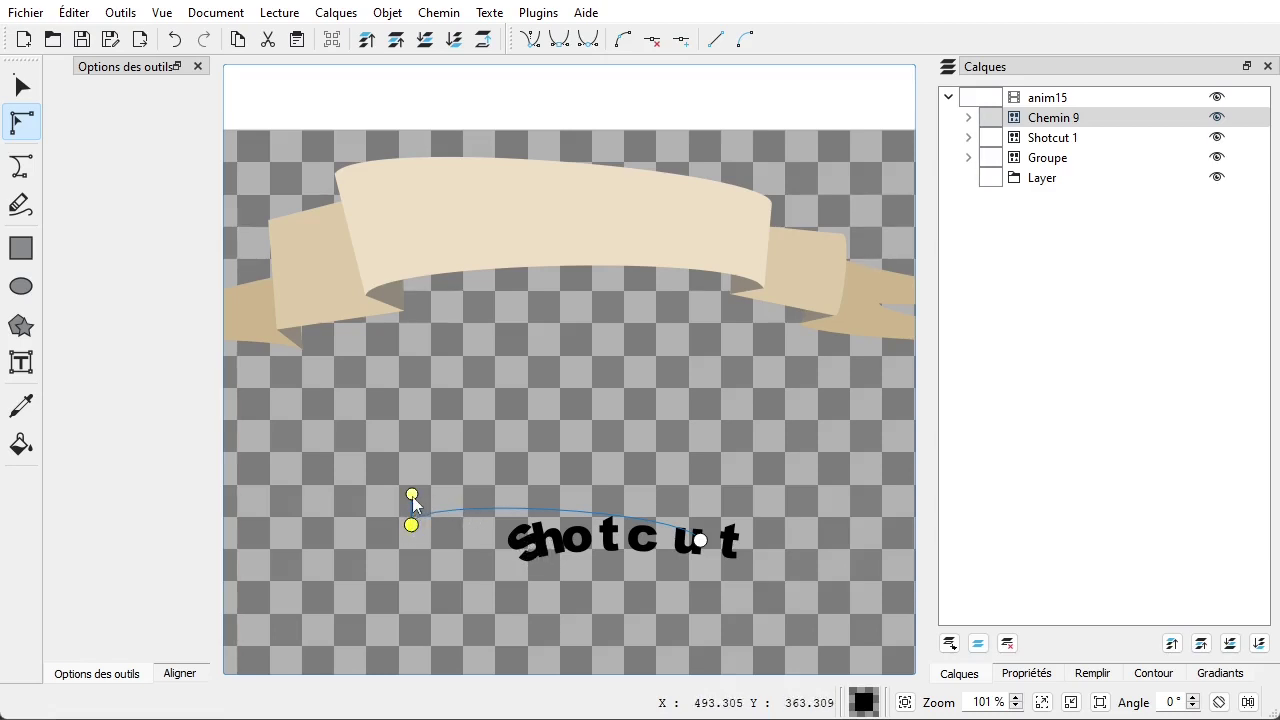
pyautogui.moveTo(413, 498); pyautogui.dragTo(473, 493)
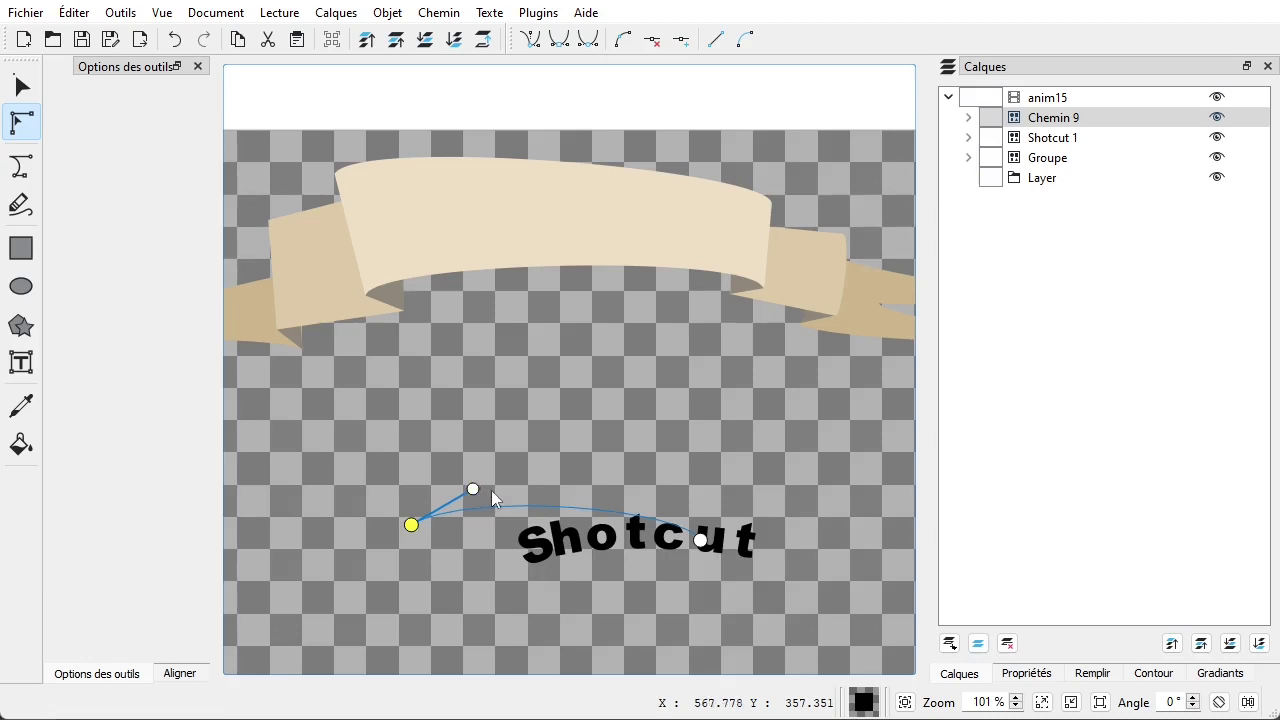
pyautogui.moveTo(703, 545); pyautogui.dragTo(653, 491)
pyautogui.moveTo(737, 519); pyautogui.dragTo(737, 545)
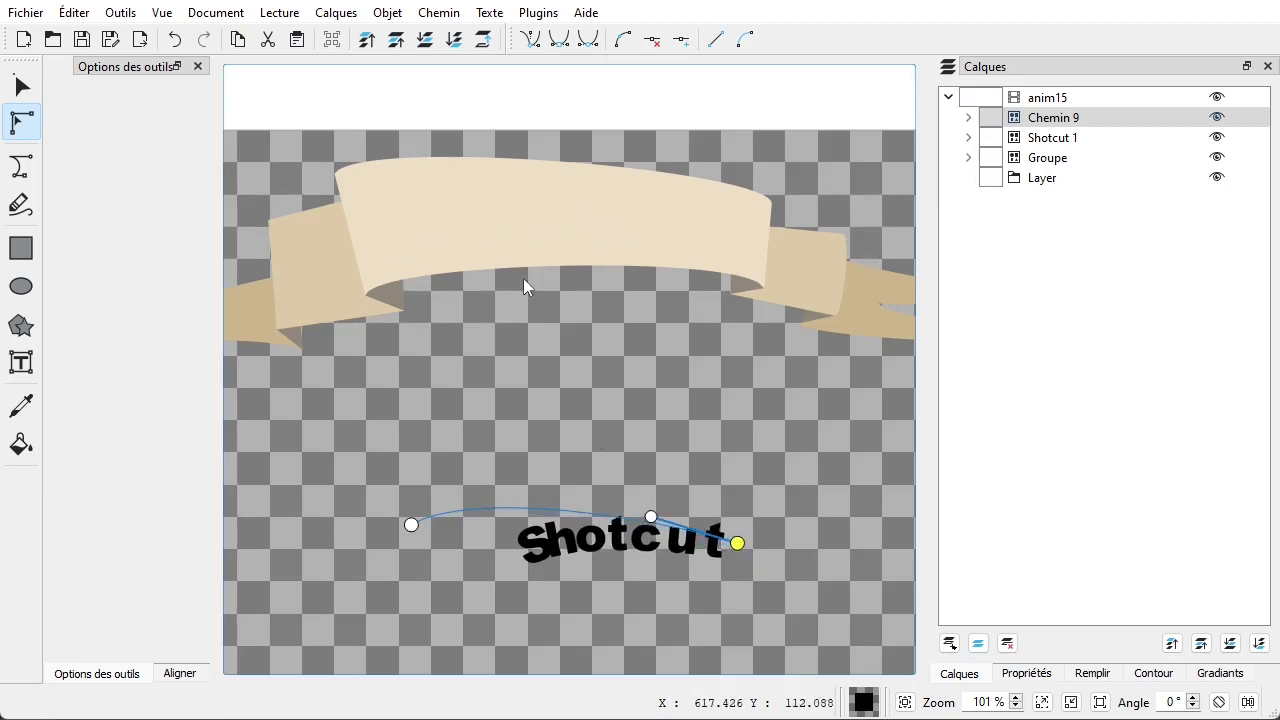
# Move both the Shotcut text and its path Chemin 9 into the empty Layer
pyautogui.click(22, 87)
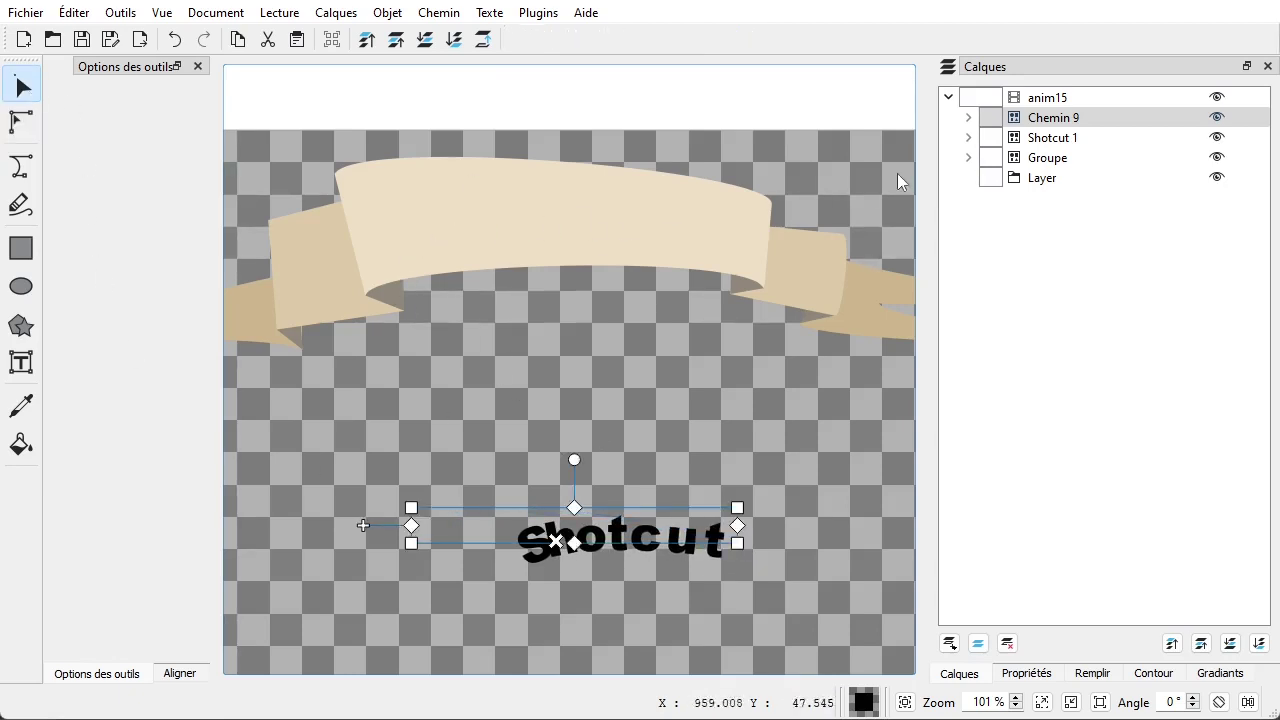
pyautogui.click(1040, 140)
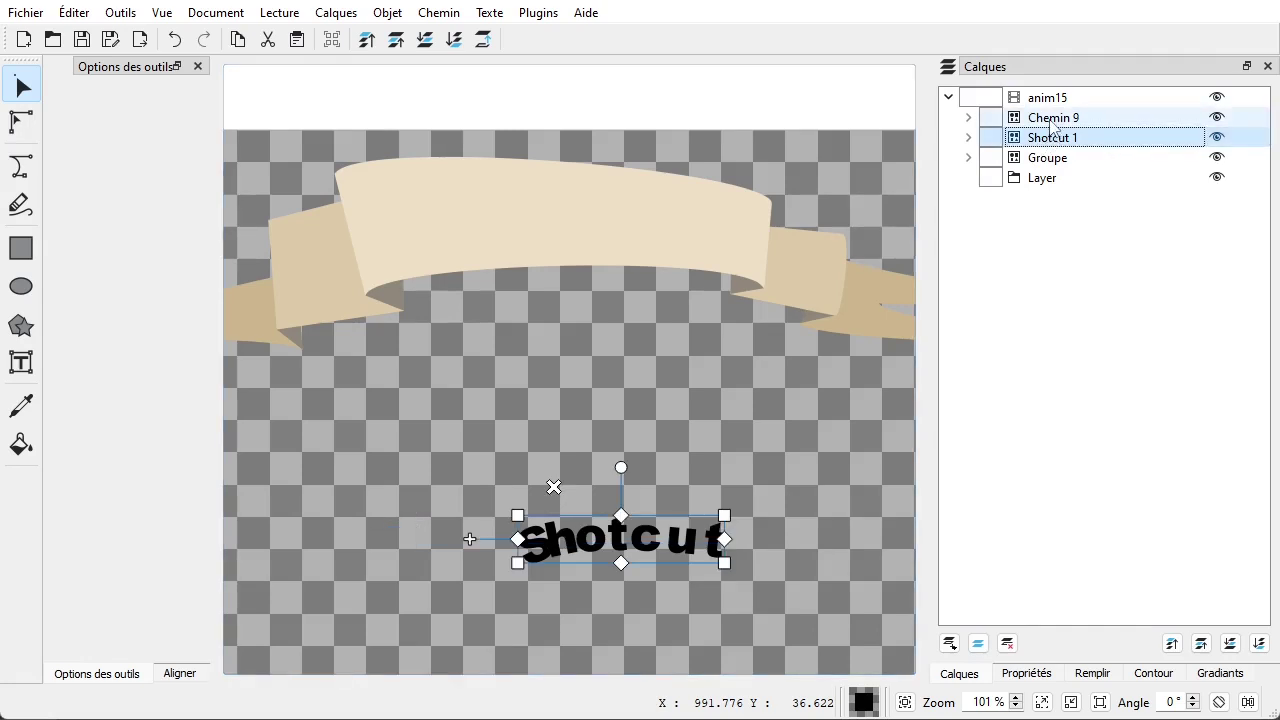
pyautogui.keyDown('ctrl'); pyautogui.click(1052, 122); pyautogui.keyUp('ctrl')
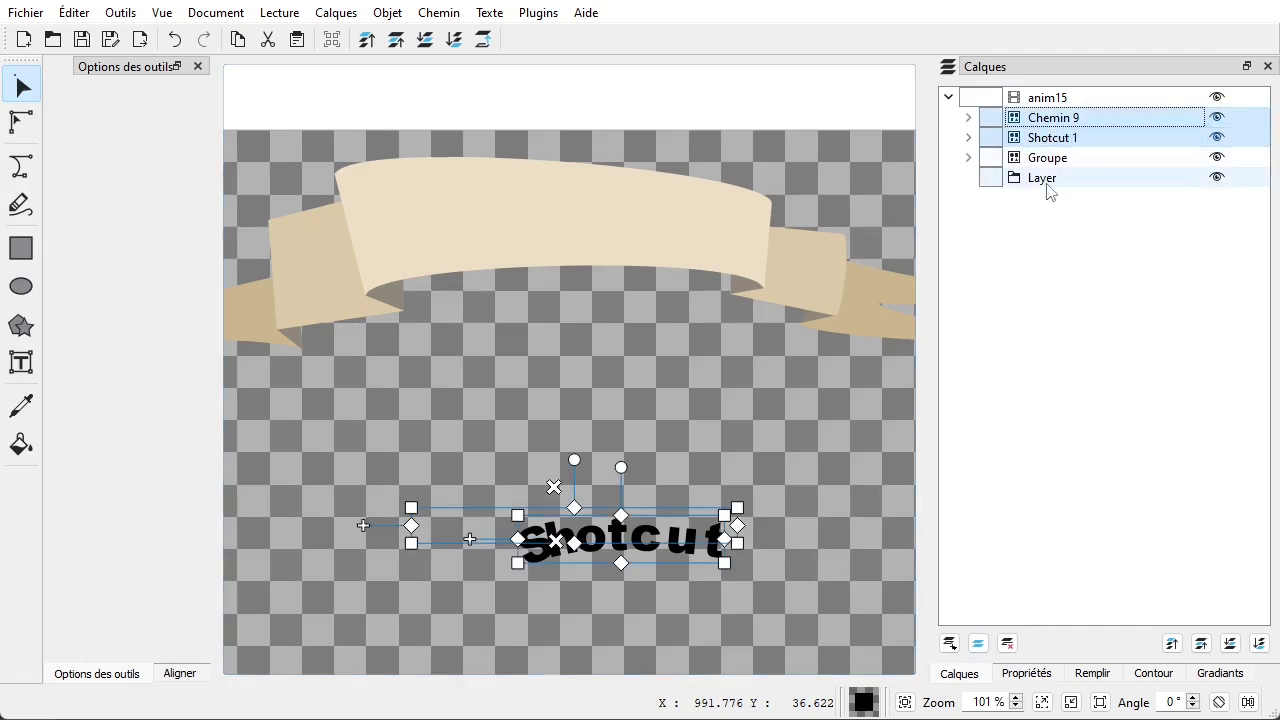
pyautogui.moveTo(1055, 120); pyautogui.dragTo(1049, 190)
# Position the layer holding the text and path over the ribbon's main band and raise it above the ribbon group
pyautogui.click(1062, 137)
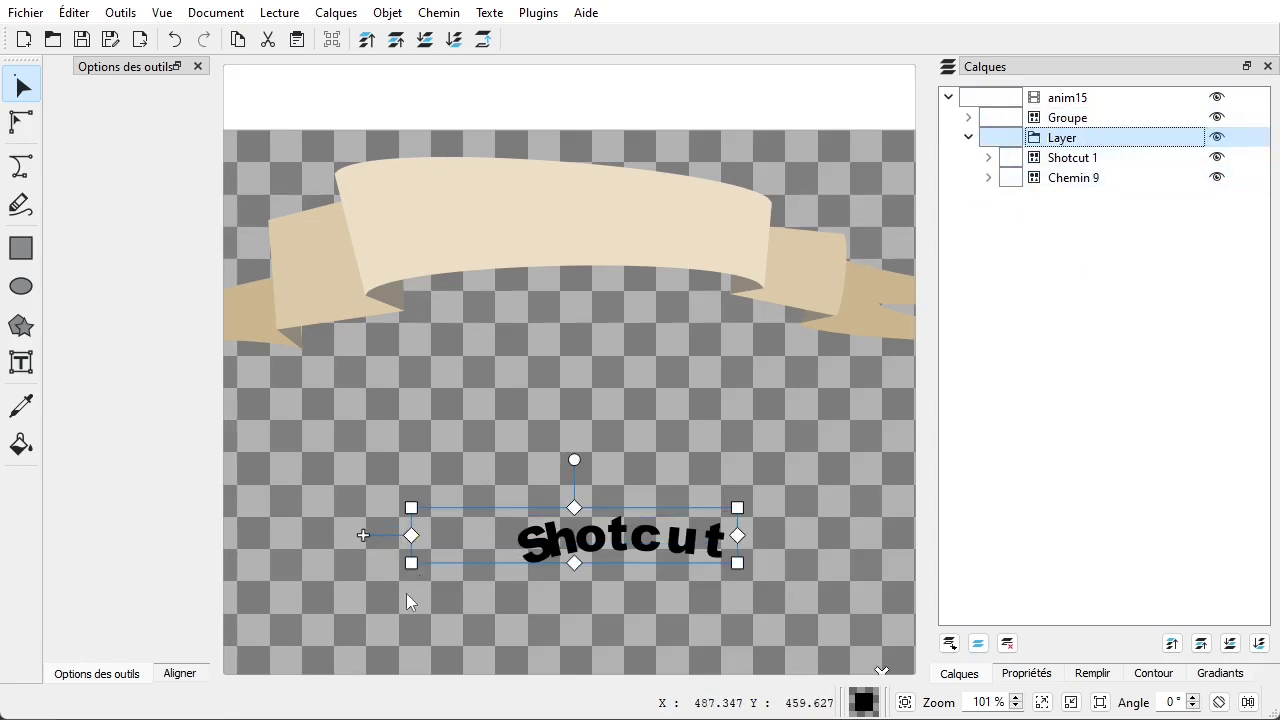
pyautogui.moveTo(363, 540); pyautogui.dragTo(315, 216)
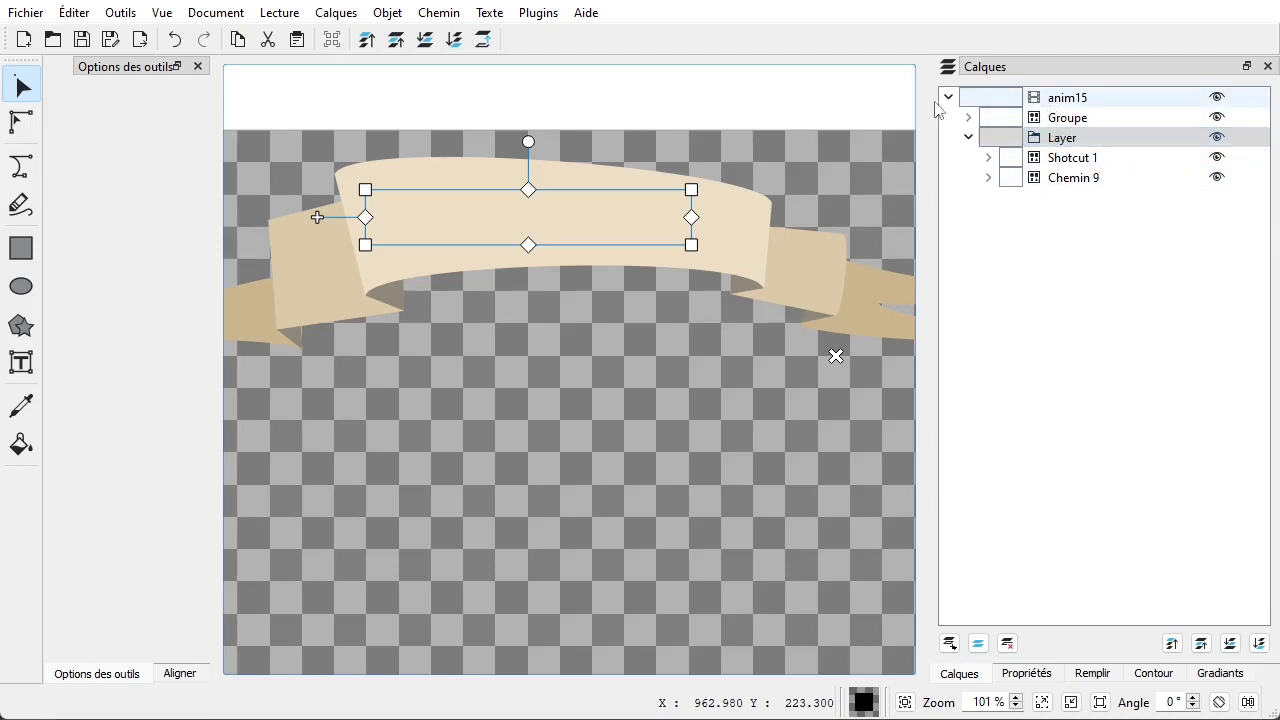
pyautogui.click(397, 48)
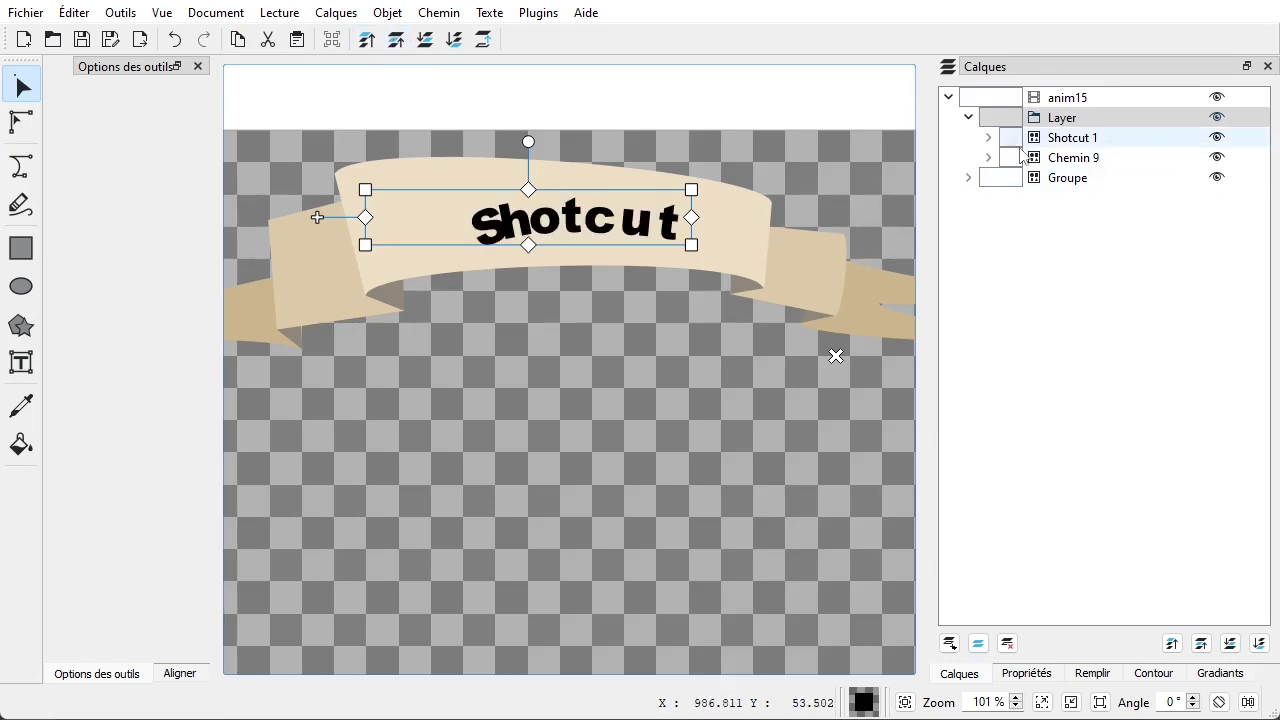
# Extend both ends of path Chemin 9 outward over the ribbon and lengthen its left handle to spread the letters along the band
pyautogui.click(1069, 163)
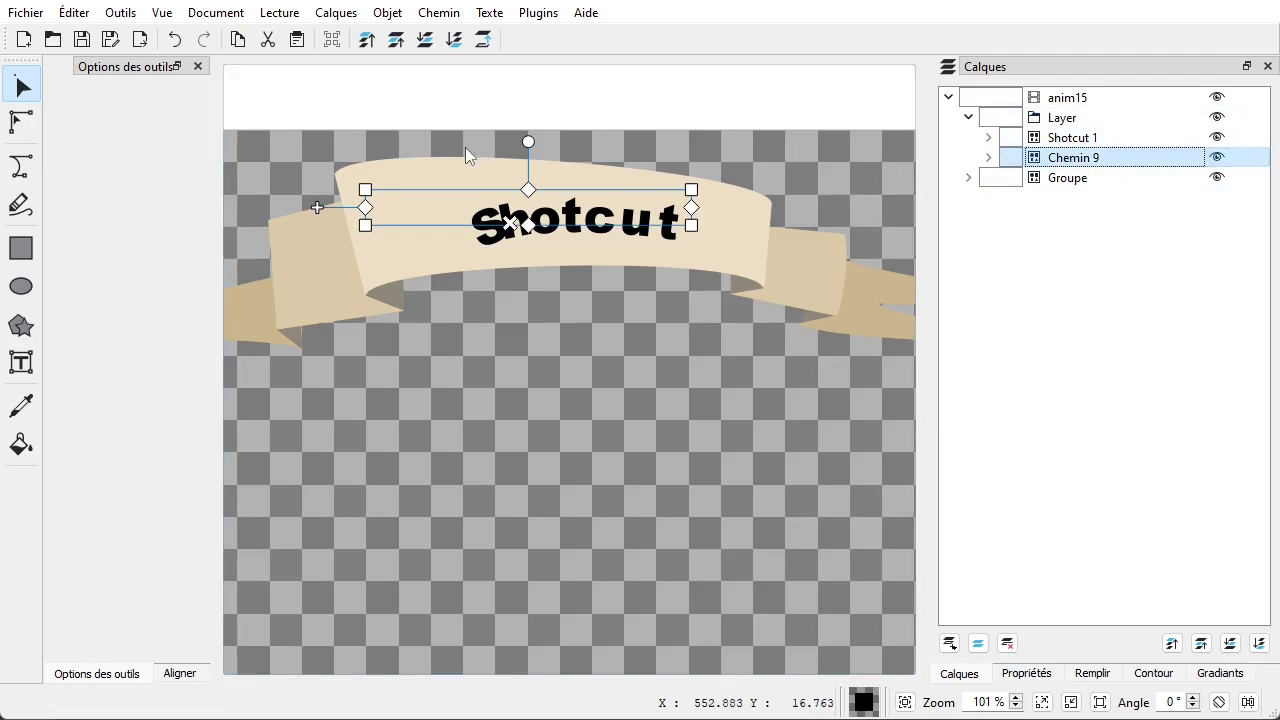
pyautogui.click(23, 124)
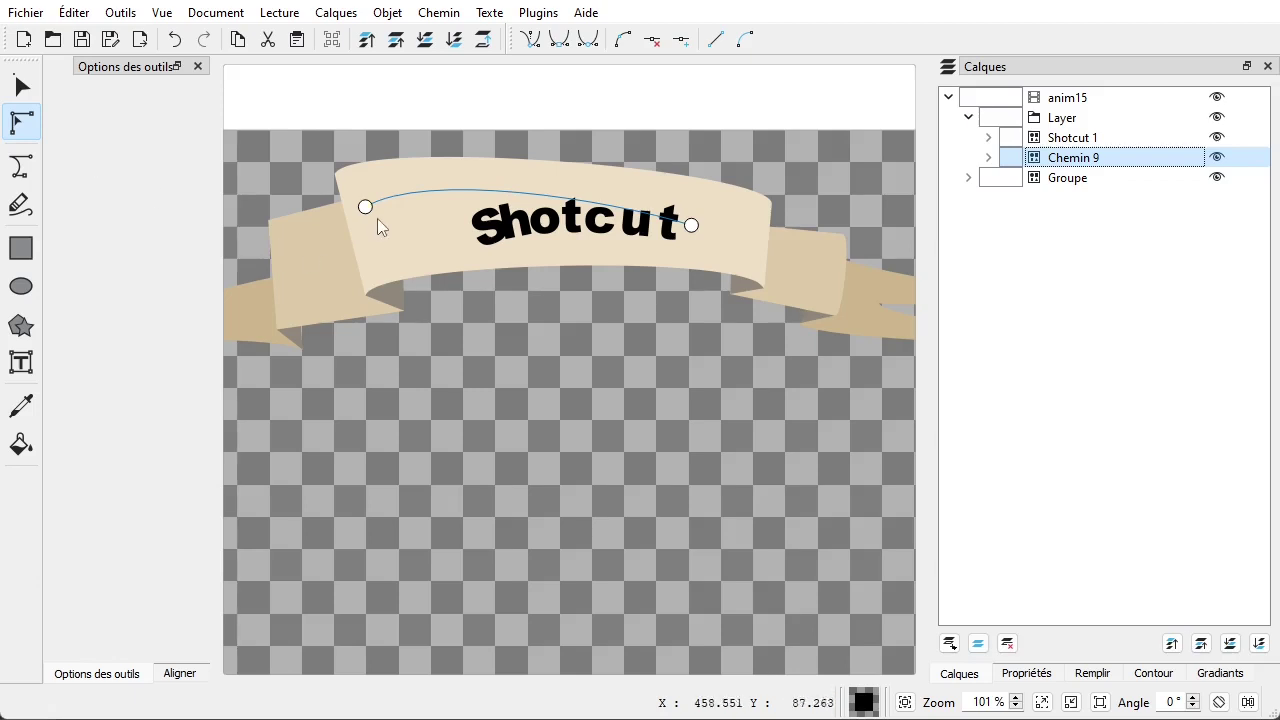
pyautogui.moveTo(366, 206); pyautogui.dragTo(295, 203)
pyautogui.moveTo(691, 226)
pyautogui.mouseDown()
pyautogui.moveTo(763, 234)
pyautogui.moveTo(715, 219)
pyautogui.mouseUp()
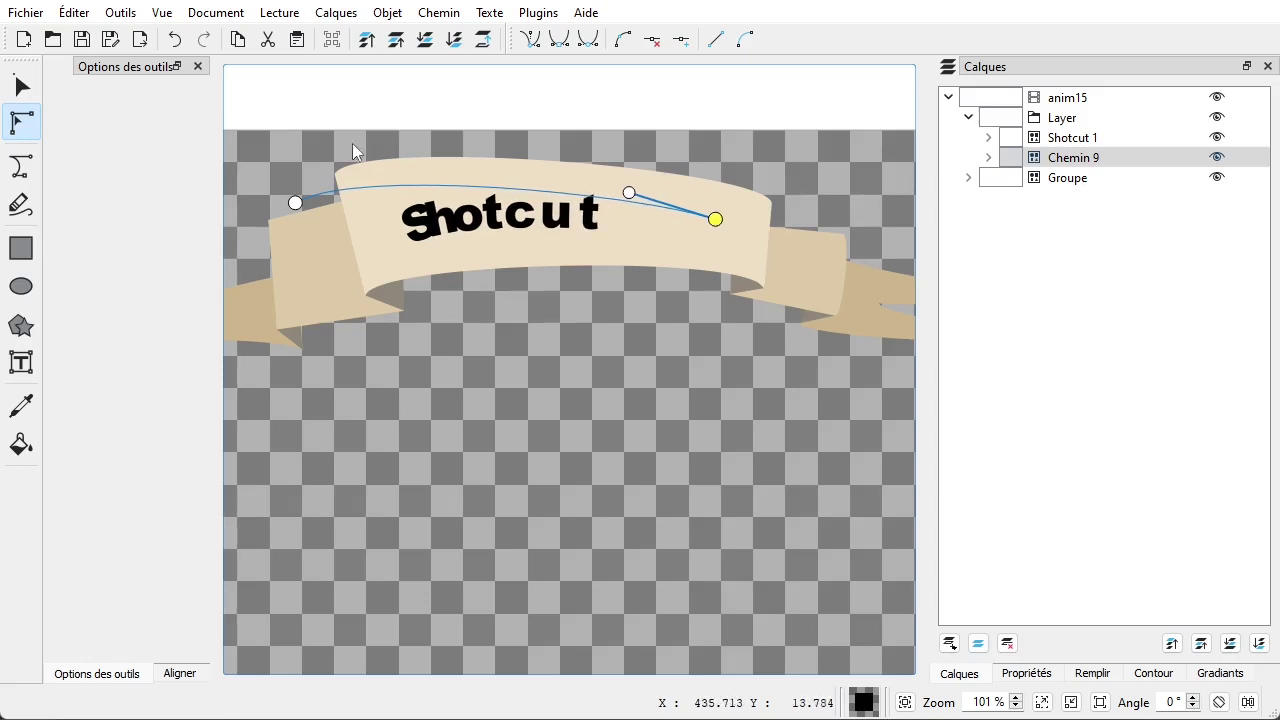
pyautogui.click(295, 202)
pyautogui.moveTo(357, 167); pyautogui.dragTo(466, 163)
pyautogui.moveTo(716, 220); pyautogui.dragTo(743, 243)
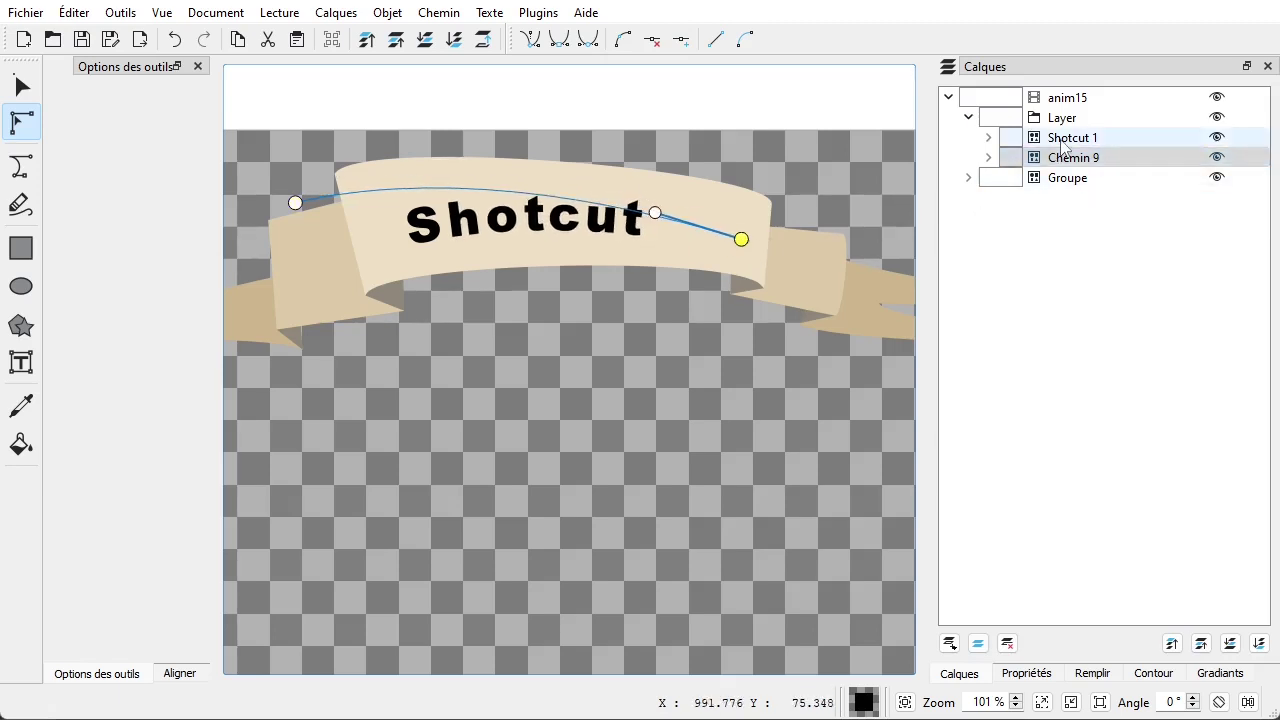
# Enlarge the Shotcut text and reposition it to fill the width of the ribbon's main band
pyautogui.click(1065, 137)
pyautogui.click(23, 90)
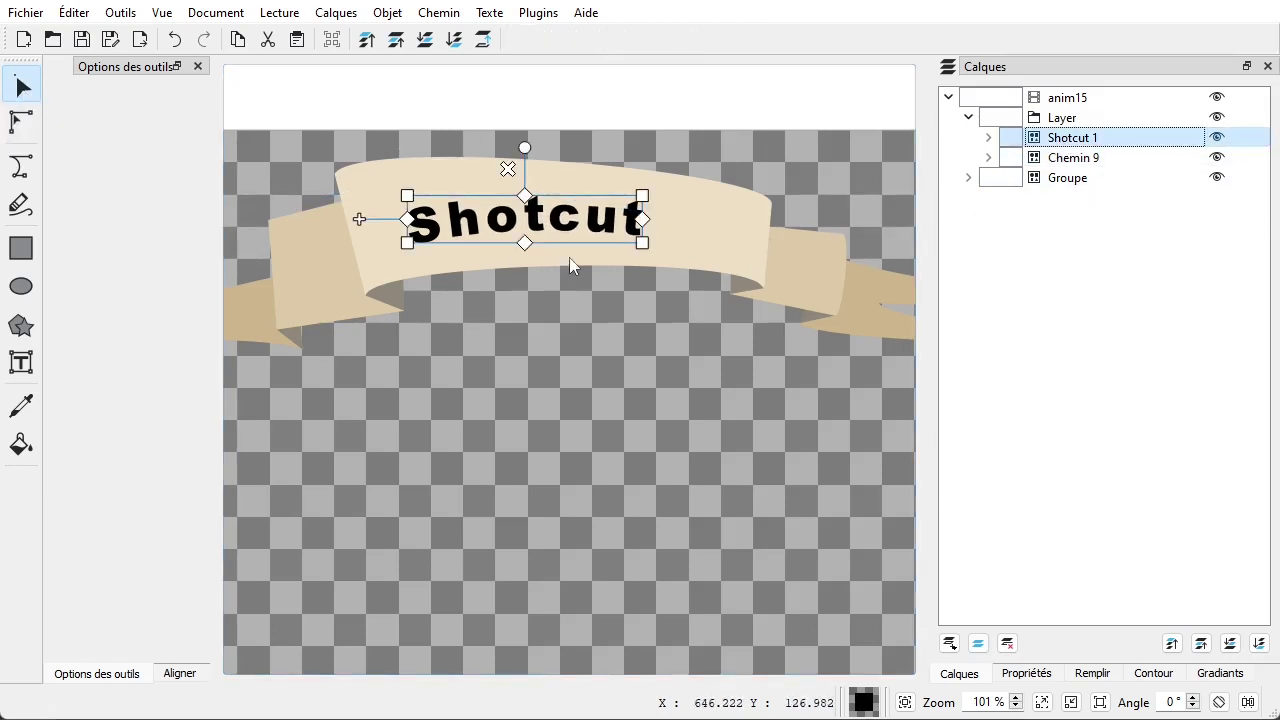
pyautogui.moveTo(644, 245); pyautogui.dragTo(718, 273)
pyautogui.moveTo(398, 250)
pyautogui.mouseDown()
pyautogui.moveTo(420, 225)
pyautogui.moveTo(409, 231)
pyautogui.mouseUp()
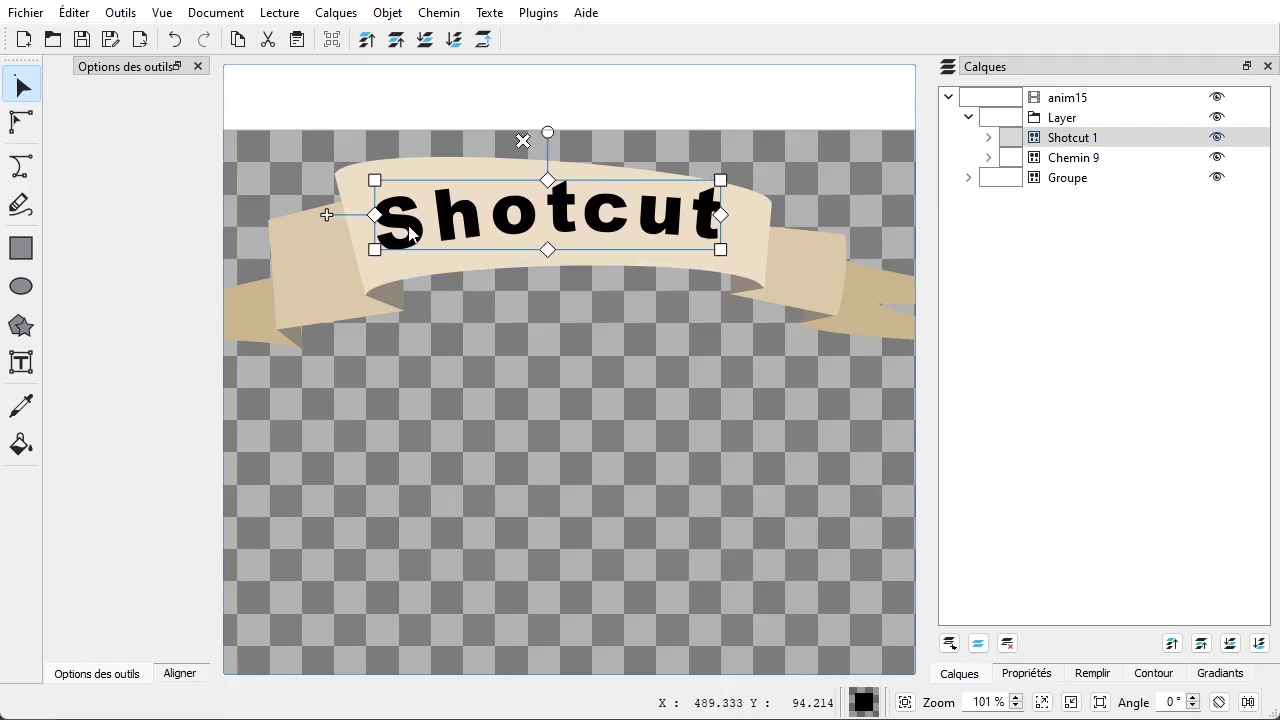
# Move path Chemin 9's right node outward and down and nudge its left node up to follow the ribbon's slope, then deselect it
pyautogui.click(1046, 160)
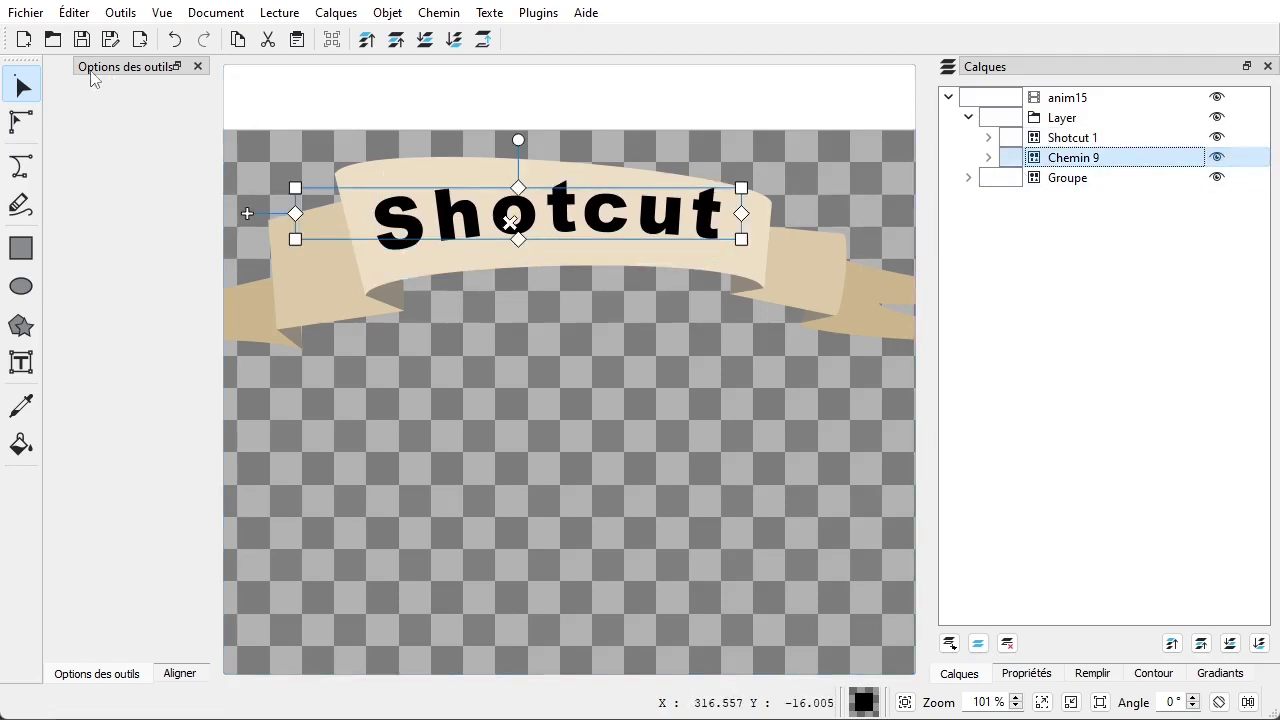
pyautogui.click(20, 124)
pyautogui.moveTo(741, 241); pyautogui.dragTo(762, 258)
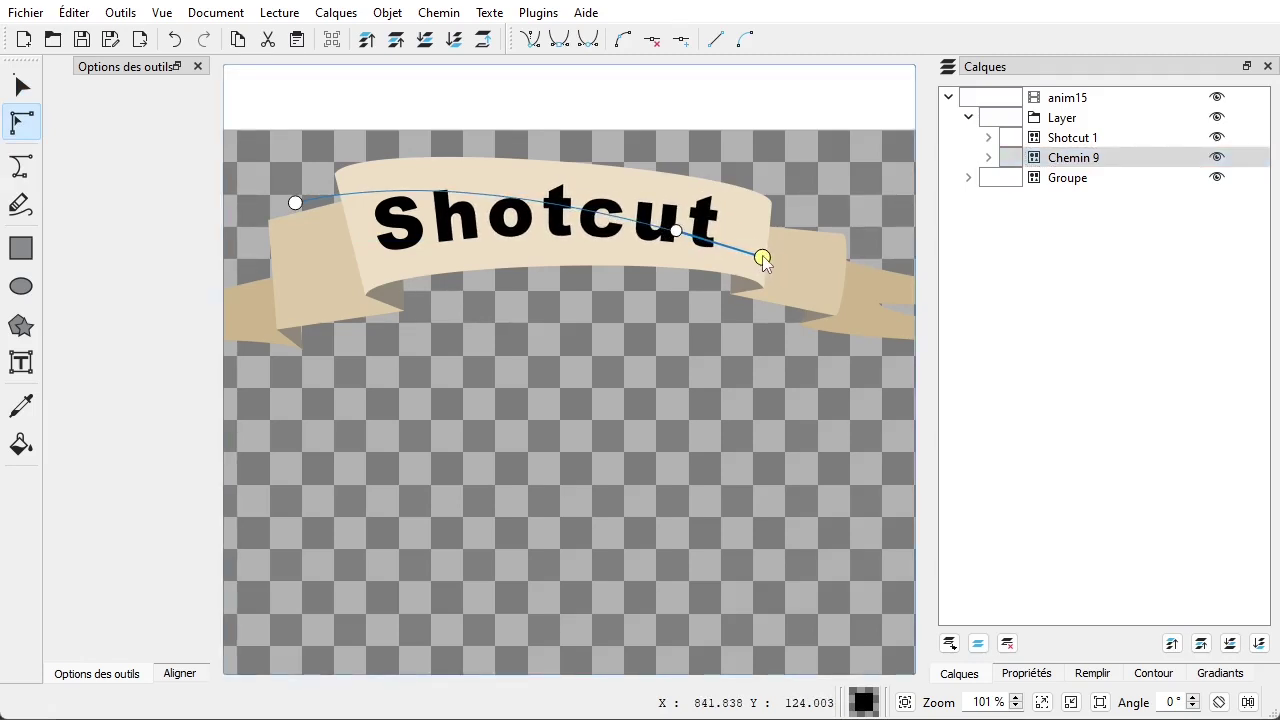
pyautogui.moveTo(299, 203)
pyautogui.mouseDown()
pyautogui.moveTo(302, 190)
pyautogui.moveTo(299, 201)
pyautogui.mouseUp()
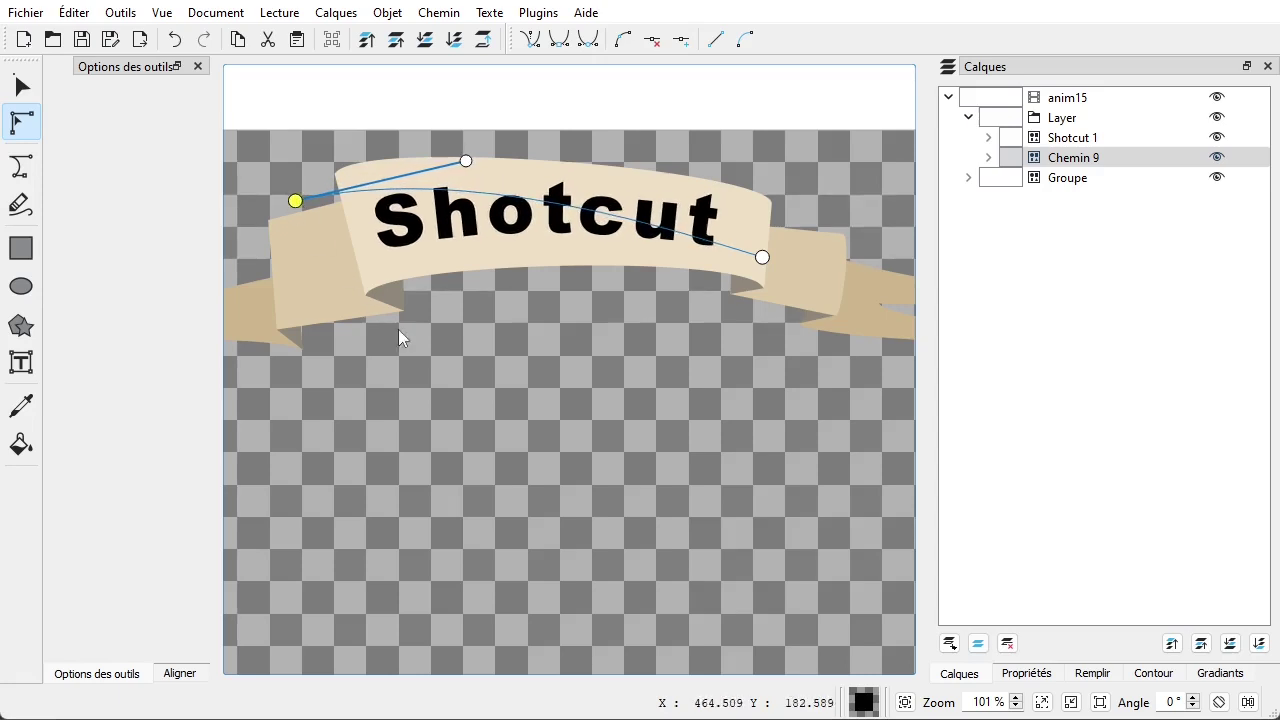
pyautogui.click(436, 380)
pyautogui.scroll(-3, 439, 362)
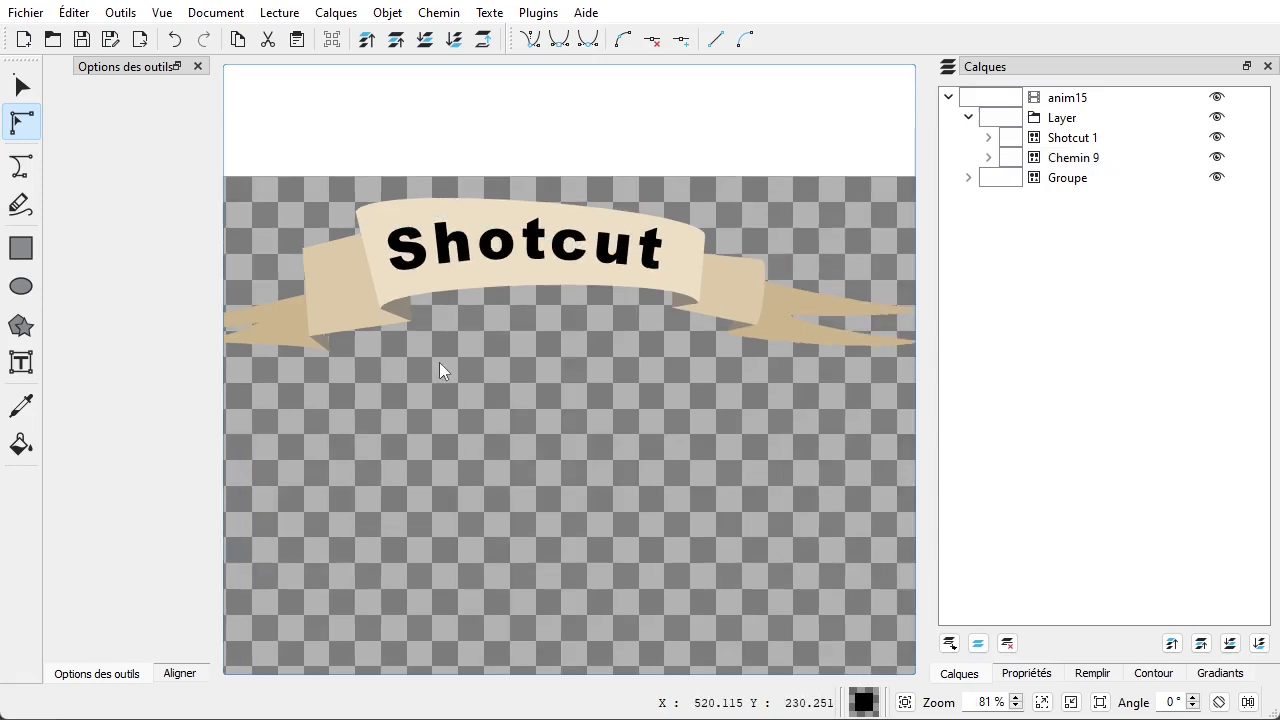
pyautogui.moveTo(451, 370); pyautogui.dragTo(523, 377)
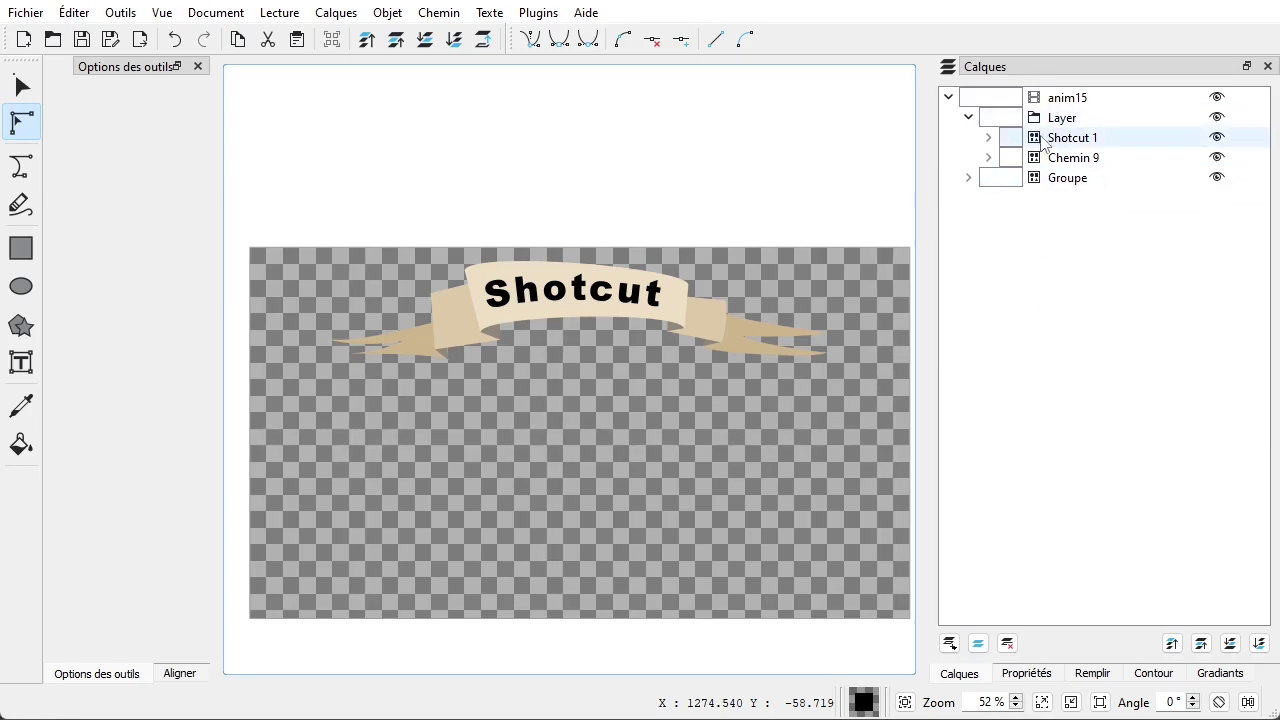
# Change the Shotcut text's fill to dark brown #5d3f06 and deselect the text
pyautogui.click(1052, 146)
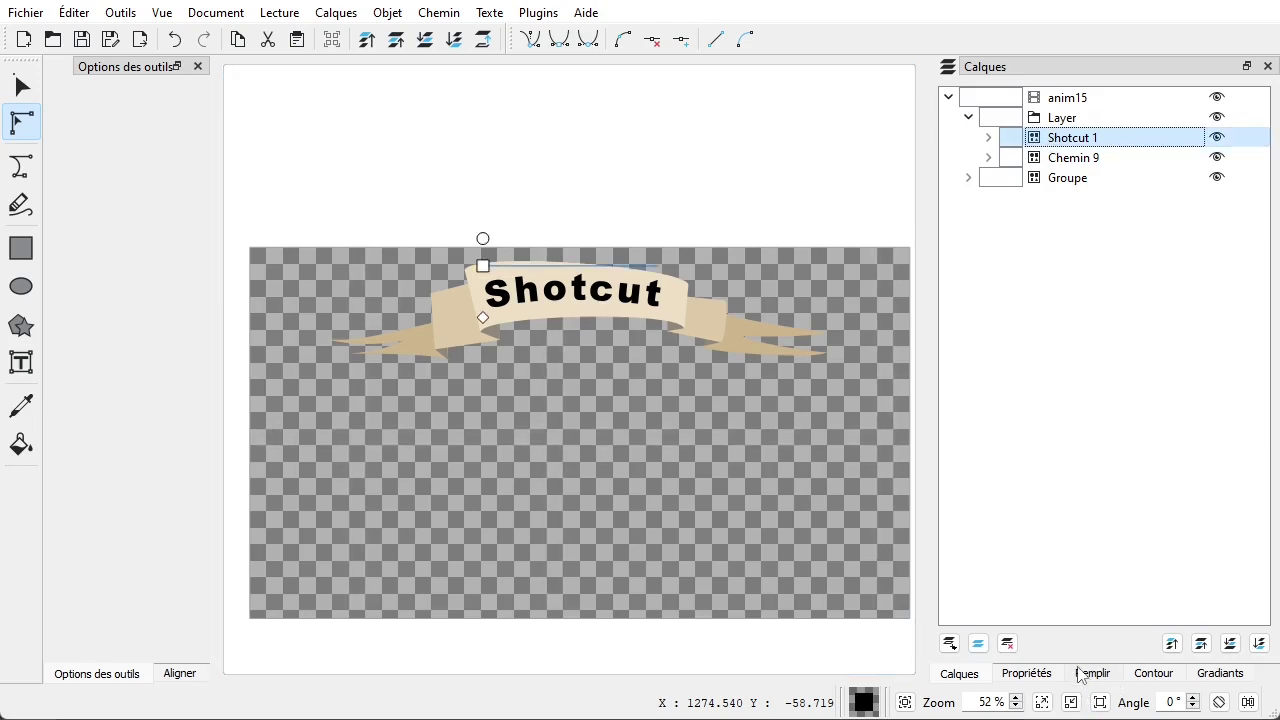
pyautogui.click(1091, 673)
pyautogui.moveTo(1163, 323); pyautogui.dragTo(1047, 285)
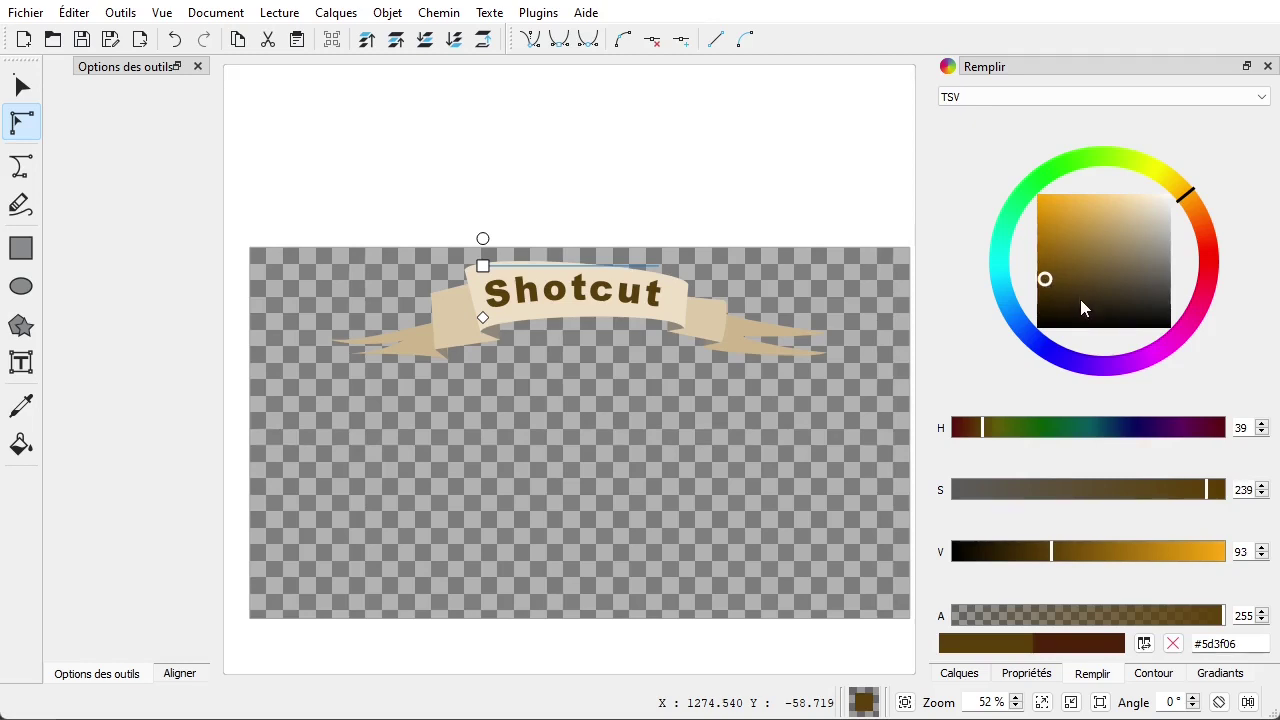
pyautogui.click(22, 87)
pyautogui.click(528, 433)
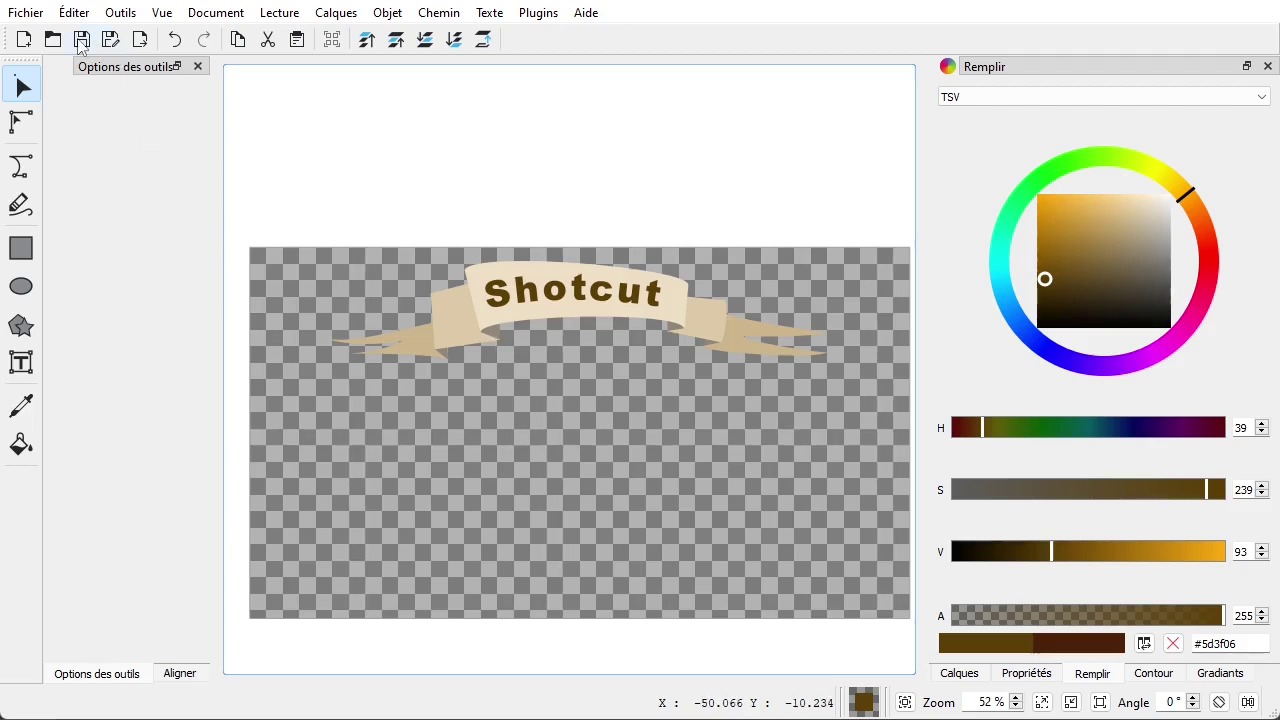
# Save the banner animation, return to Shotcut and add anim15.rawr to the playlist
pyautogui.click(81, 40)
pyautogui.click(1257, 2)
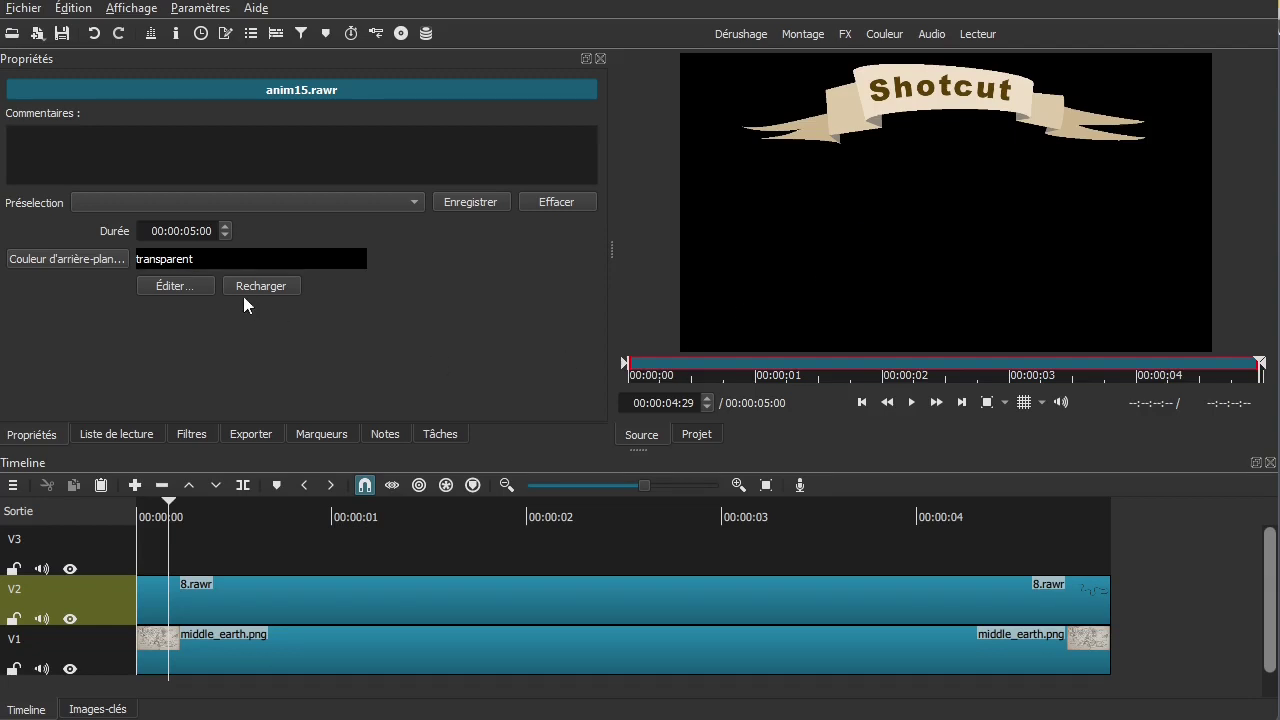
pyautogui.click(125, 434)
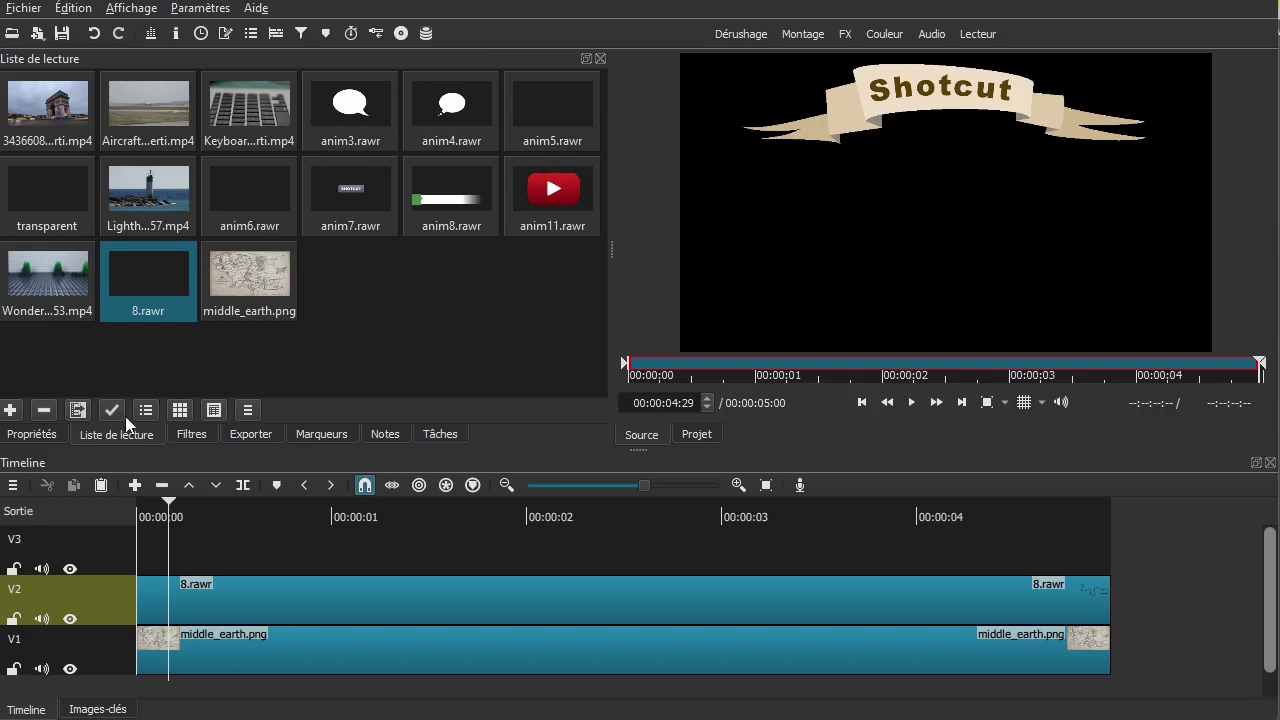
pyautogui.click(10, 411)
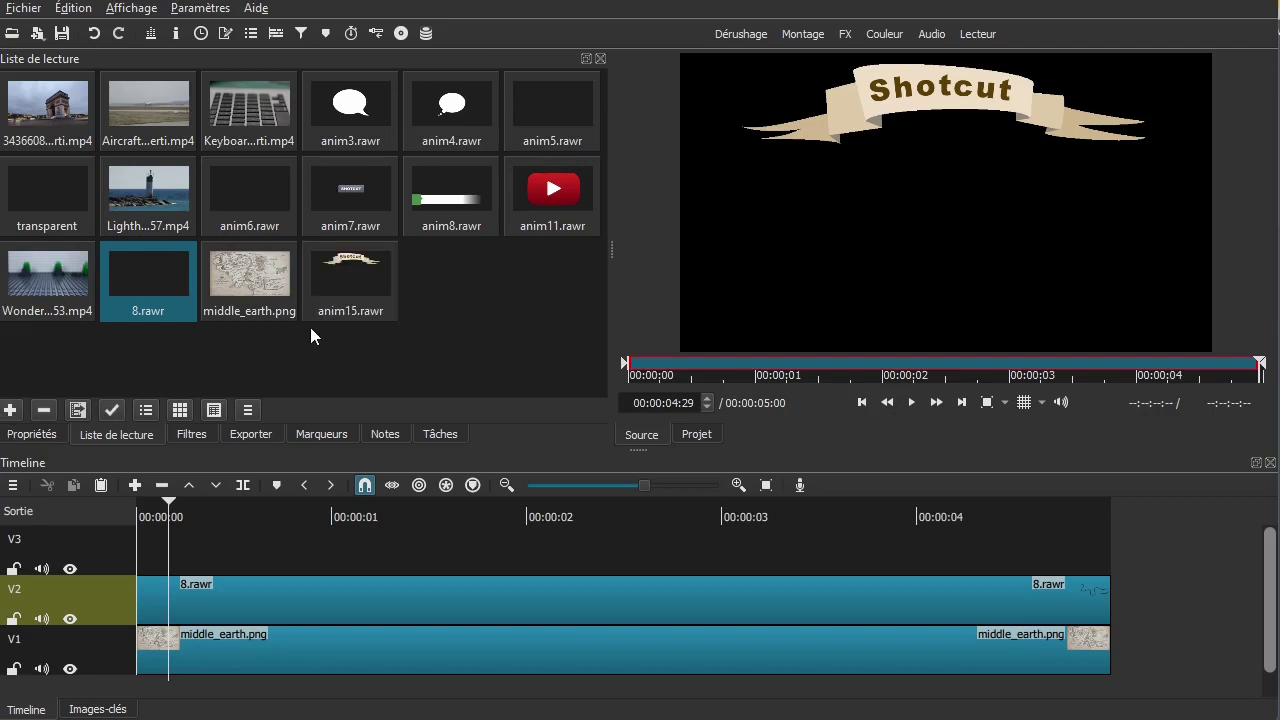
# Place anim15.rawr at the start of track V3 and scrub the timeline to 00:00:03:04 to preview the banner over the map
pyautogui.click(346, 268)
pyautogui.moveTo(343, 260); pyautogui.dragTo(306, 535)
pyautogui.moveTo(479, 545); pyautogui.dragTo(292, 564)
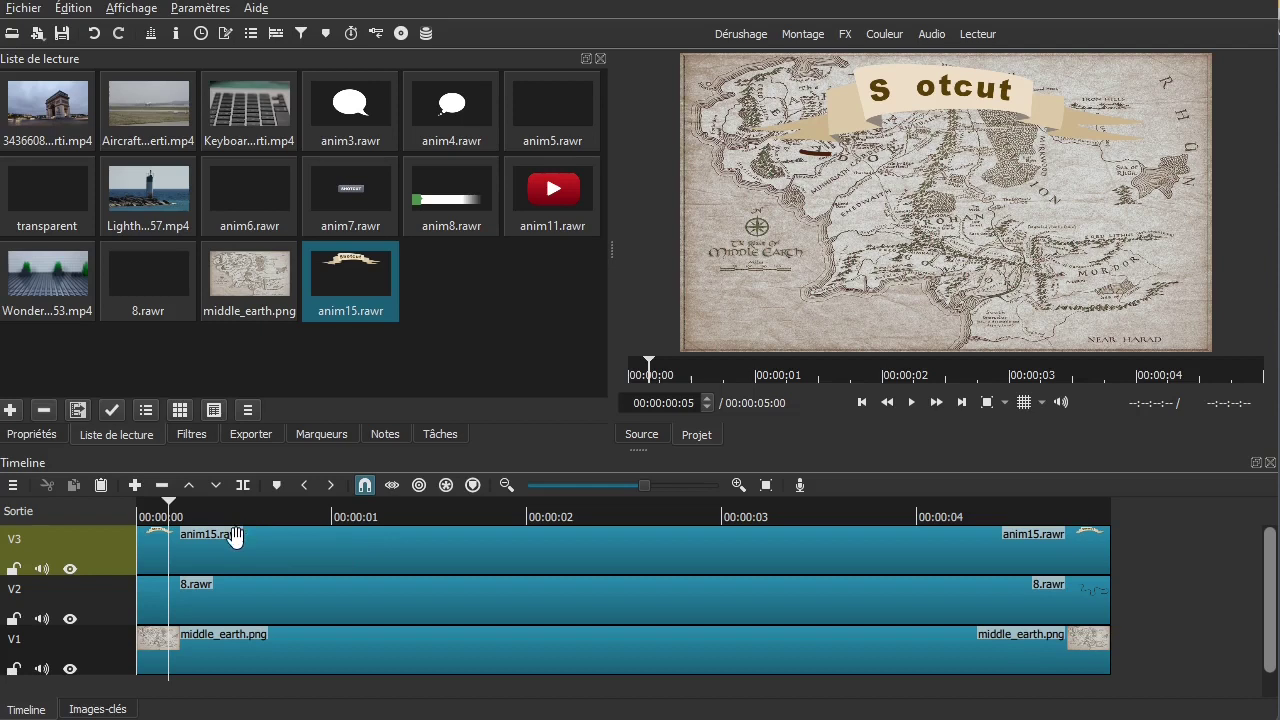
pyautogui.moveTo(259, 515); pyautogui.dragTo(286, 512)
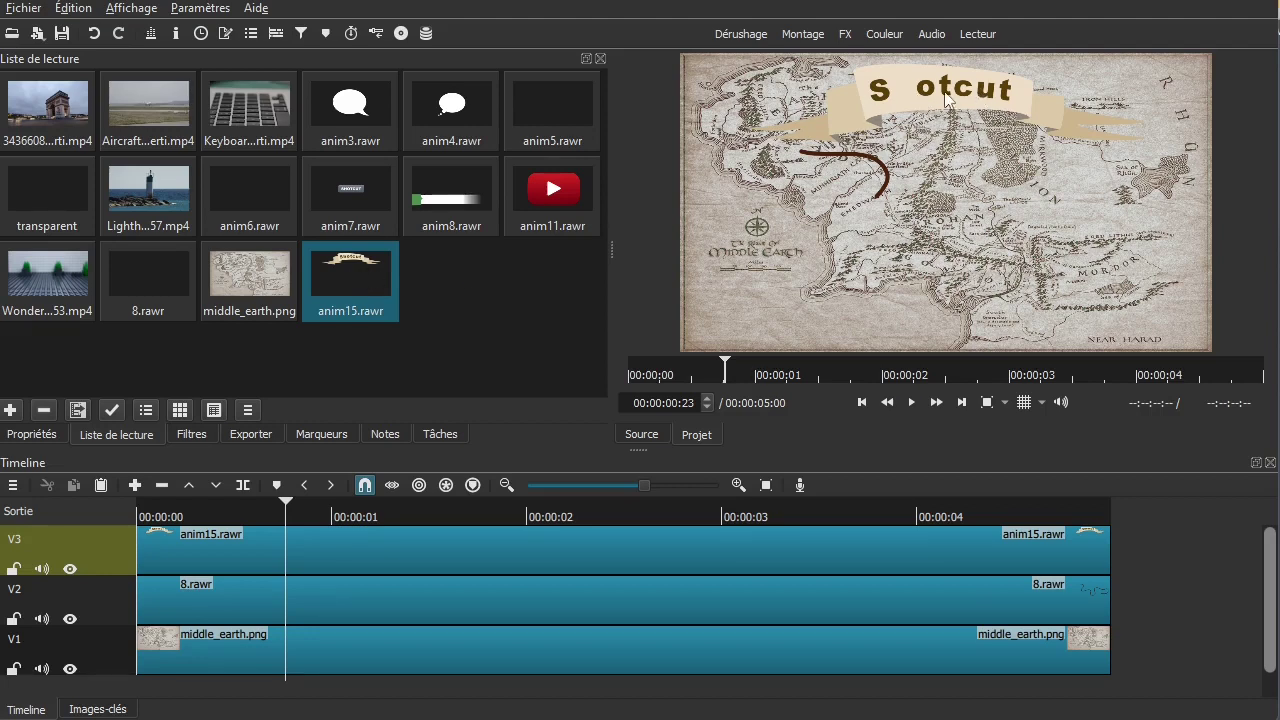
pyautogui.moveTo(313, 518)
pyautogui.mouseDown()
pyautogui.moveTo(140, 516)
pyautogui.moveTo(318, 515)
pyautogui.moveTo(748, 420)
pyautogui.mouseUp()
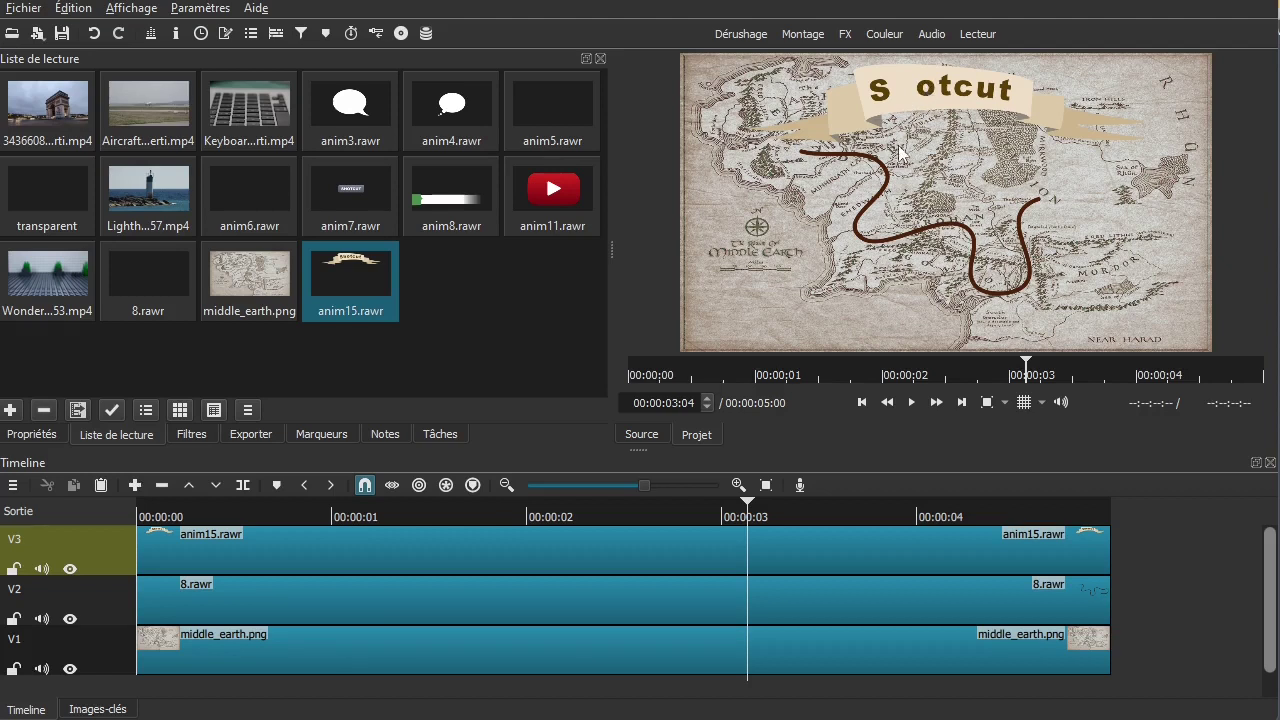
# Open the anim15.rawr clip on track V3 for editing in Glaxnimate
pyautogui.click(237, 538)
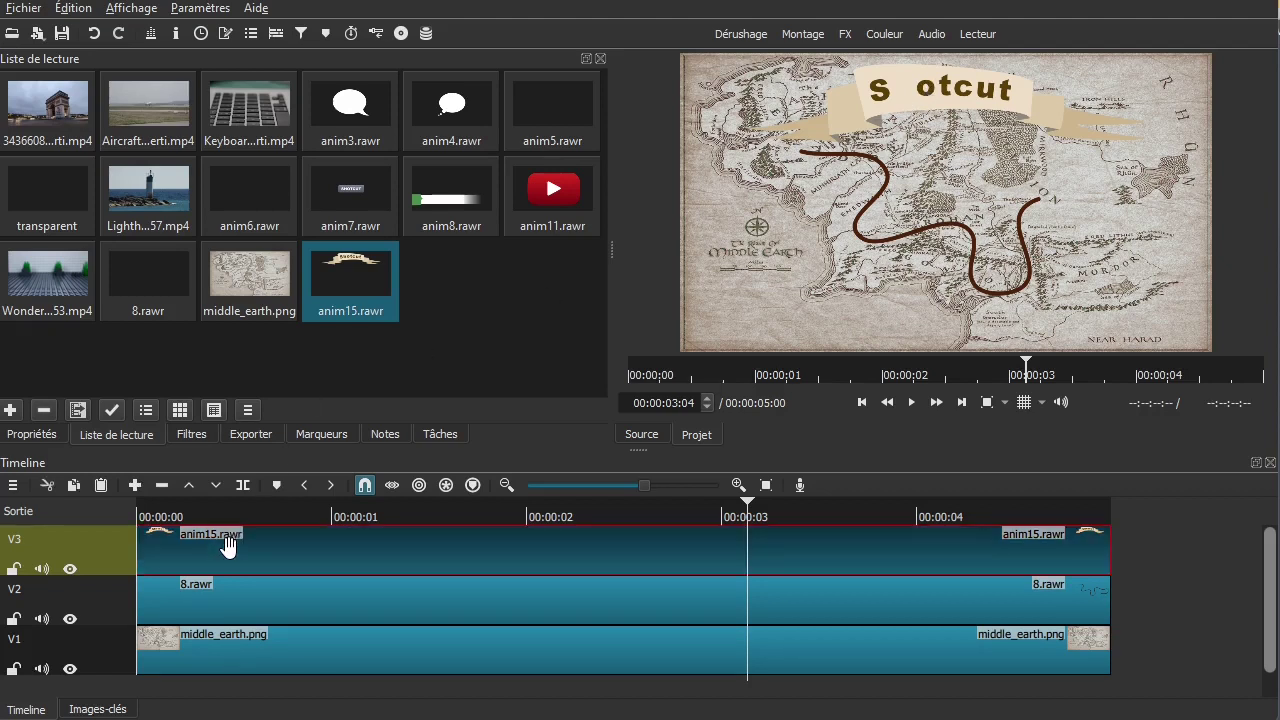
pyautogui.click(48, 437)
pyautogui.click(149, 282)
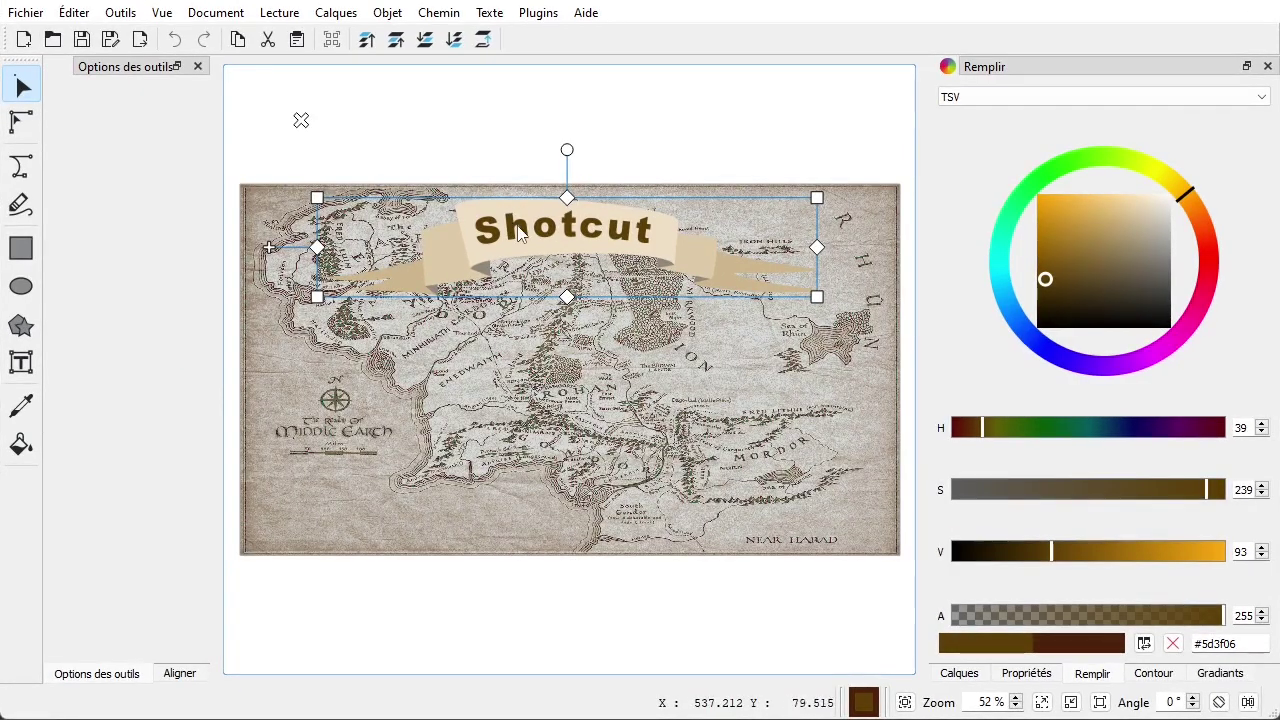
# Select the Shotcut 1 text group in the layer tree and open its text for editing with the Text tool
pyautogui.scroll(7, 521, 236)
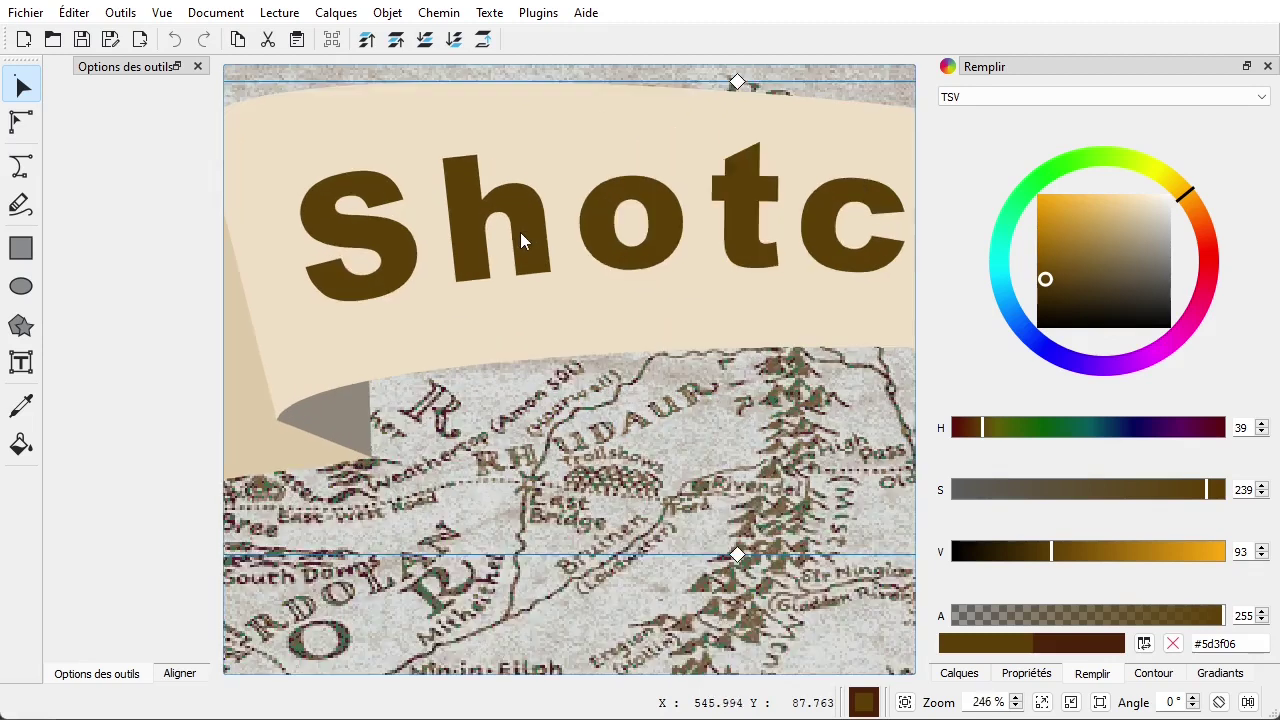
pyautogui.scroll(1, 521, 240)
pyautogui.click(24, 122)
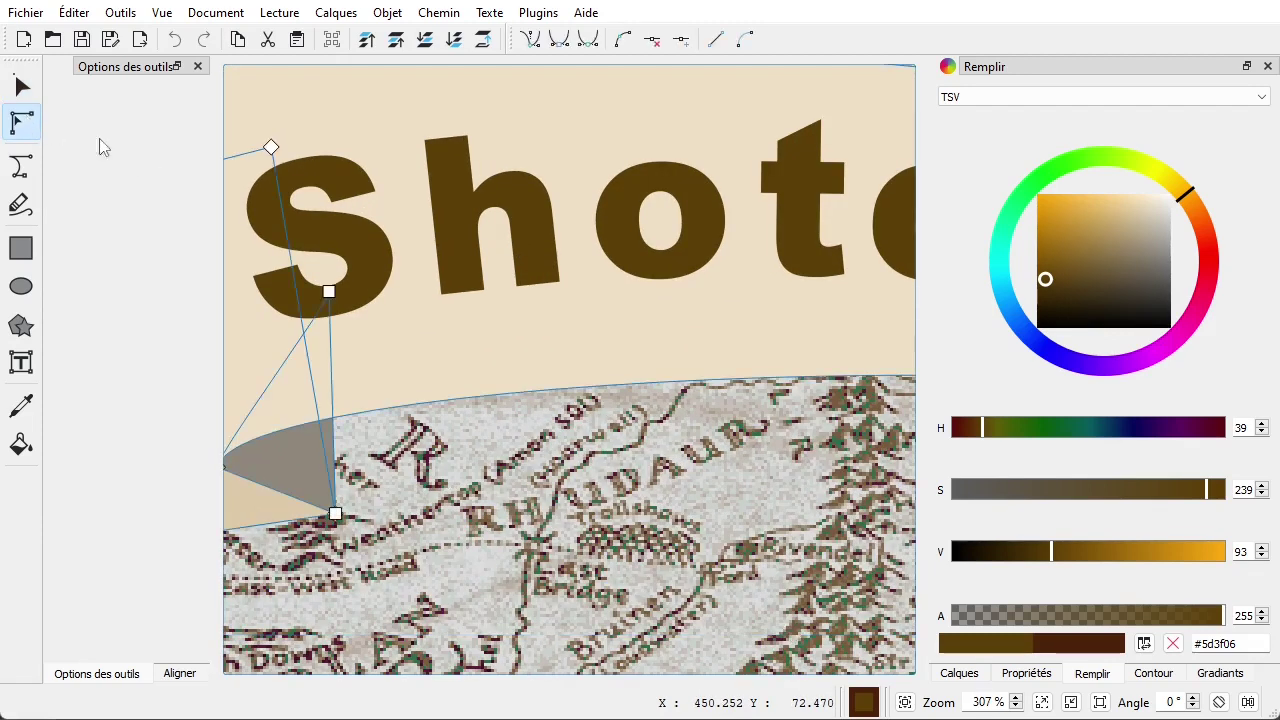
pyautogui.click(454, 216)
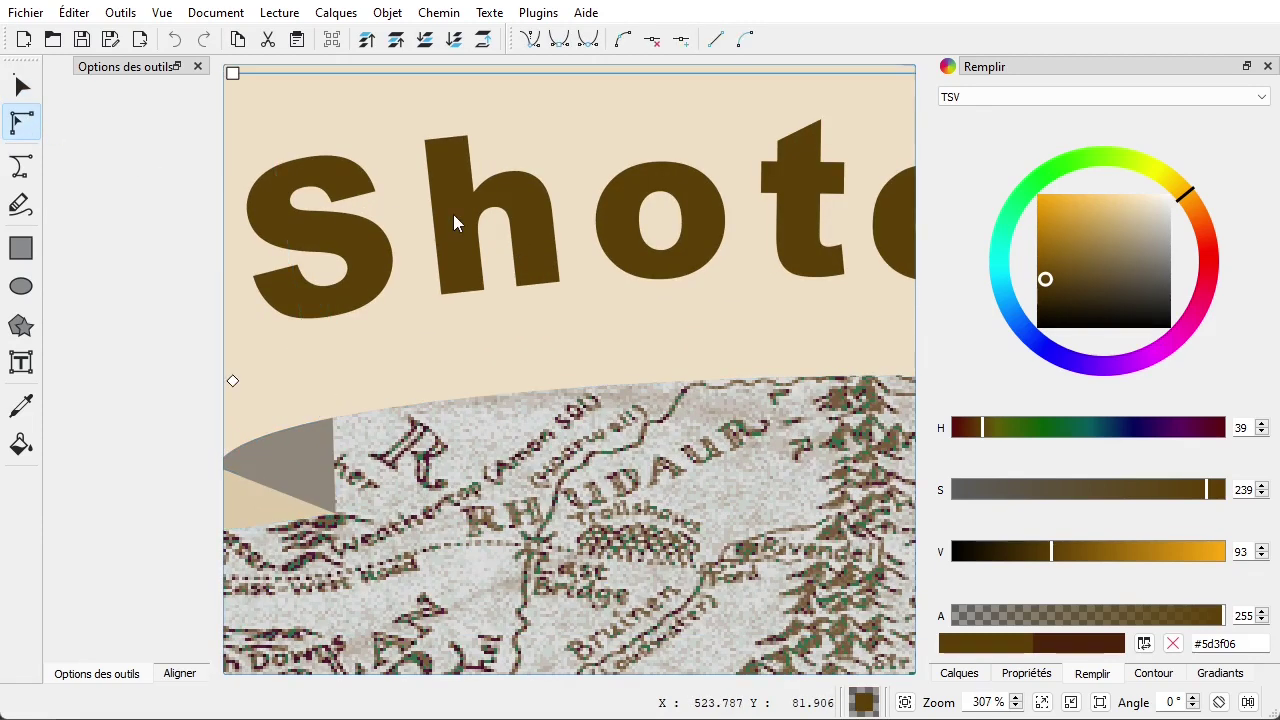
pyautogui.click(959, 673)
pyautogui.click(988, 138)
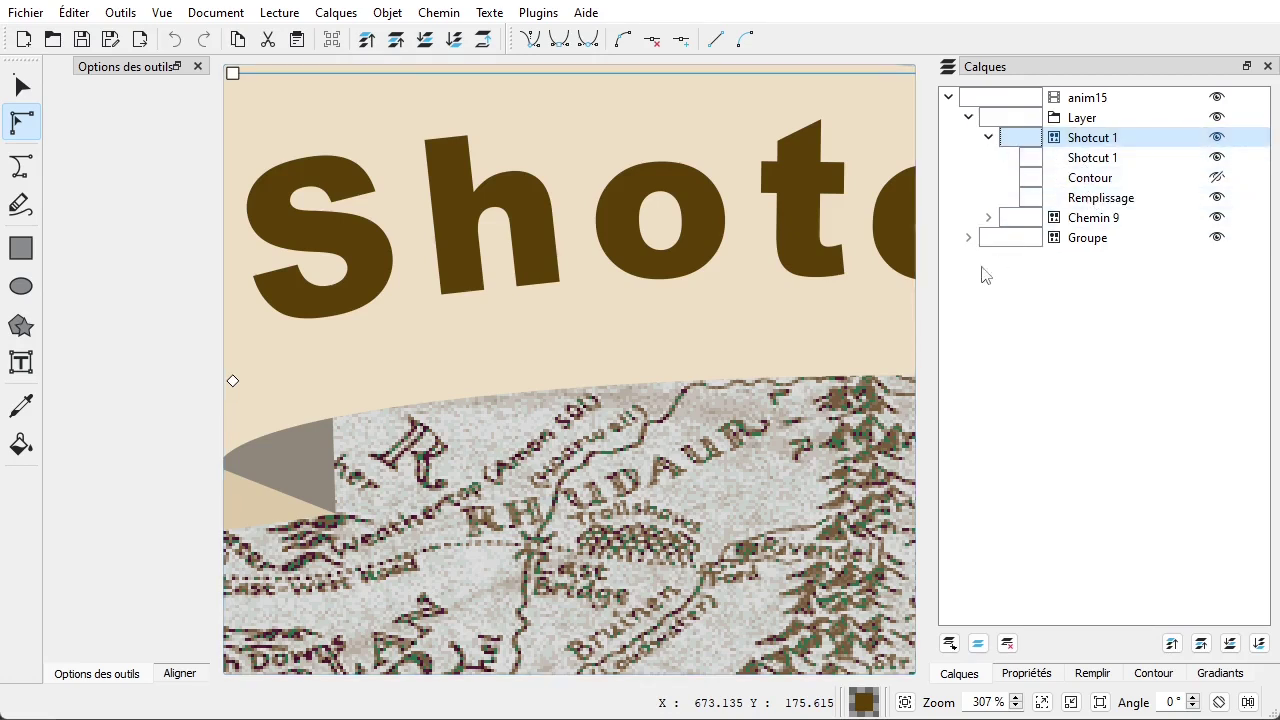
pyautogui.scroll(-4, 439, 232)
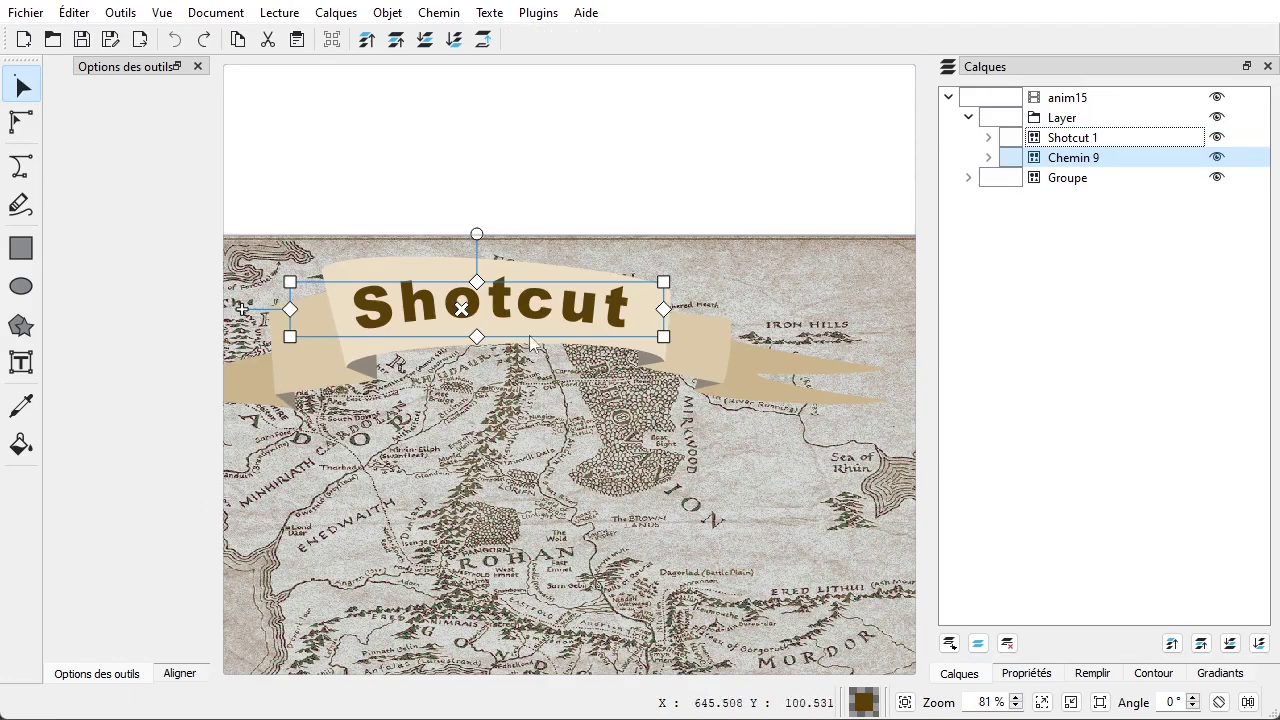
pyautogui.keyDown('shift'); pyautogui.click(1093, 140); pyautogui.keyUp('shift')
pyautogui.click(1093, 140)
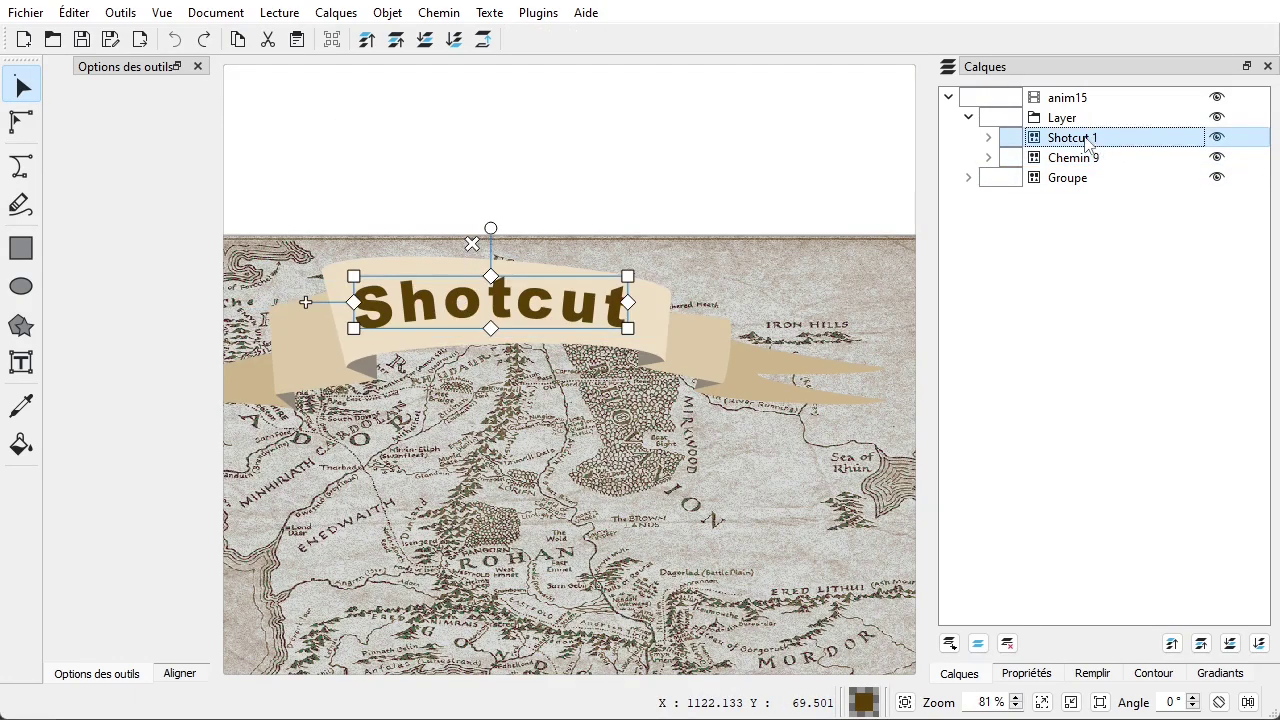
pyautogui.click(31, 366)
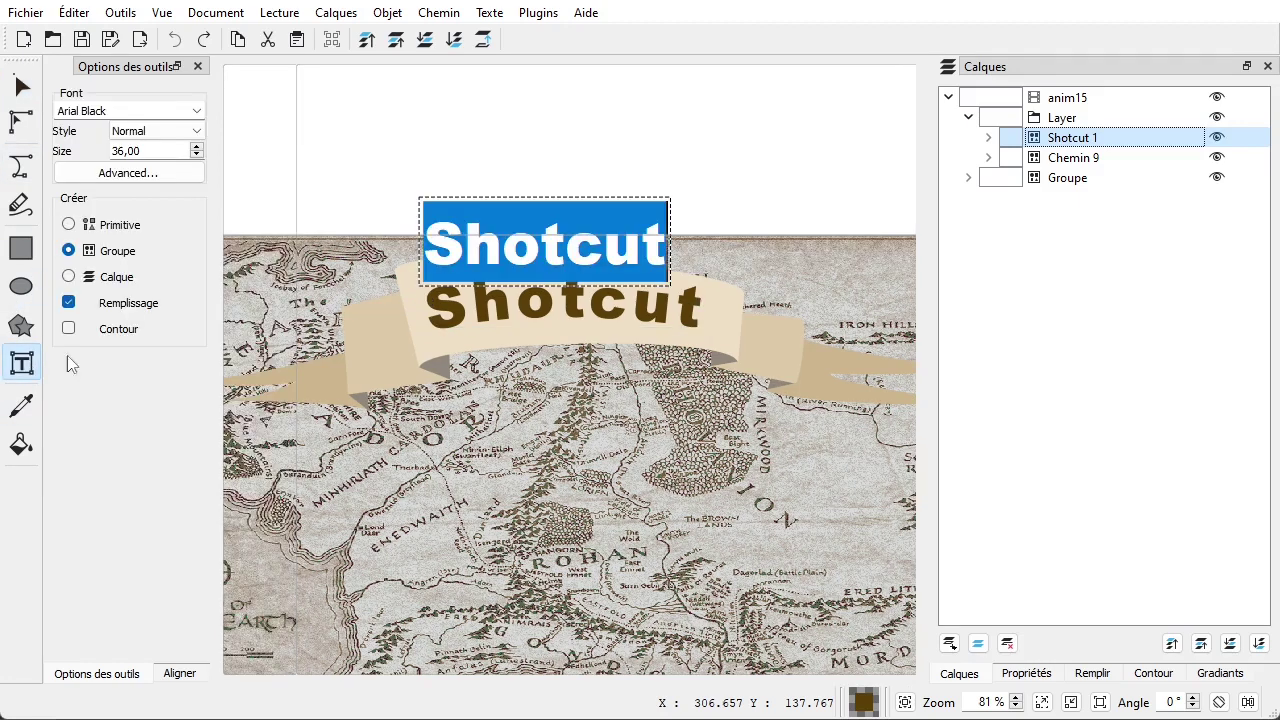
# Set the Shotcut text's font to Caladea
pyautogui.click(197, 111)
pyautogui.scroll(-2, 152, 265)
pyautogui.scroll(-3, 152, 265)
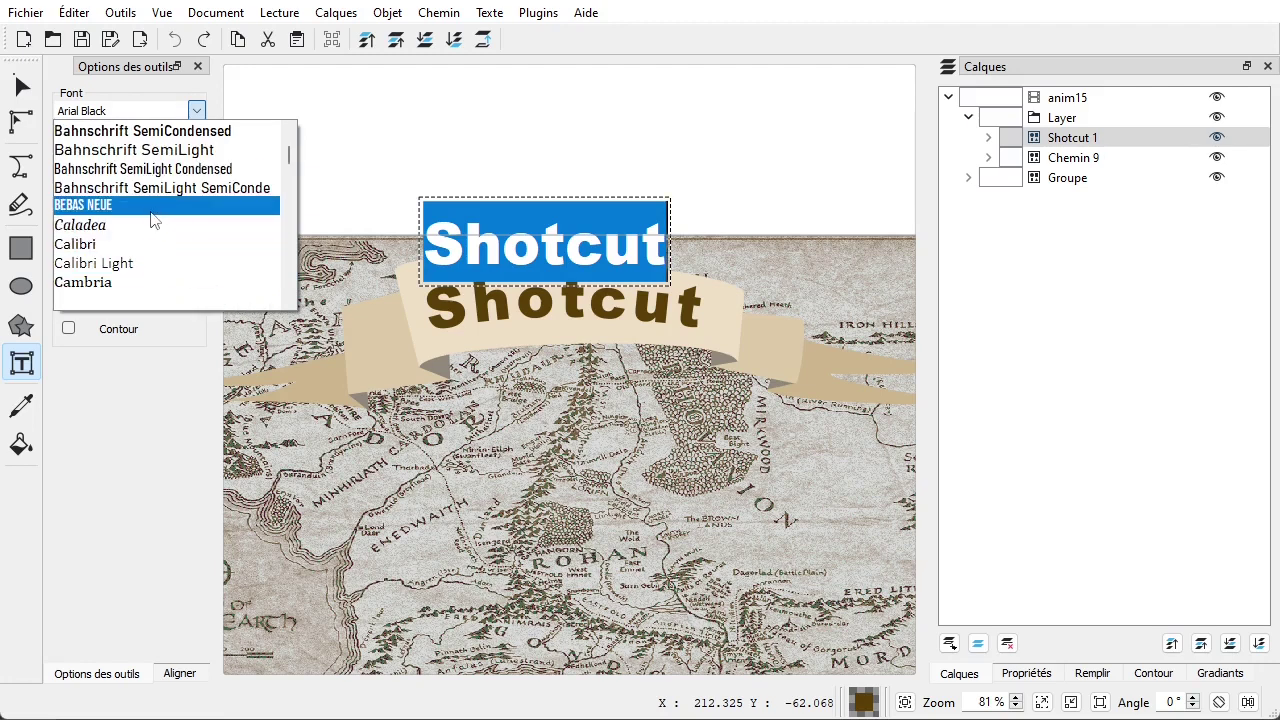
pyautogui.click(150, 225)
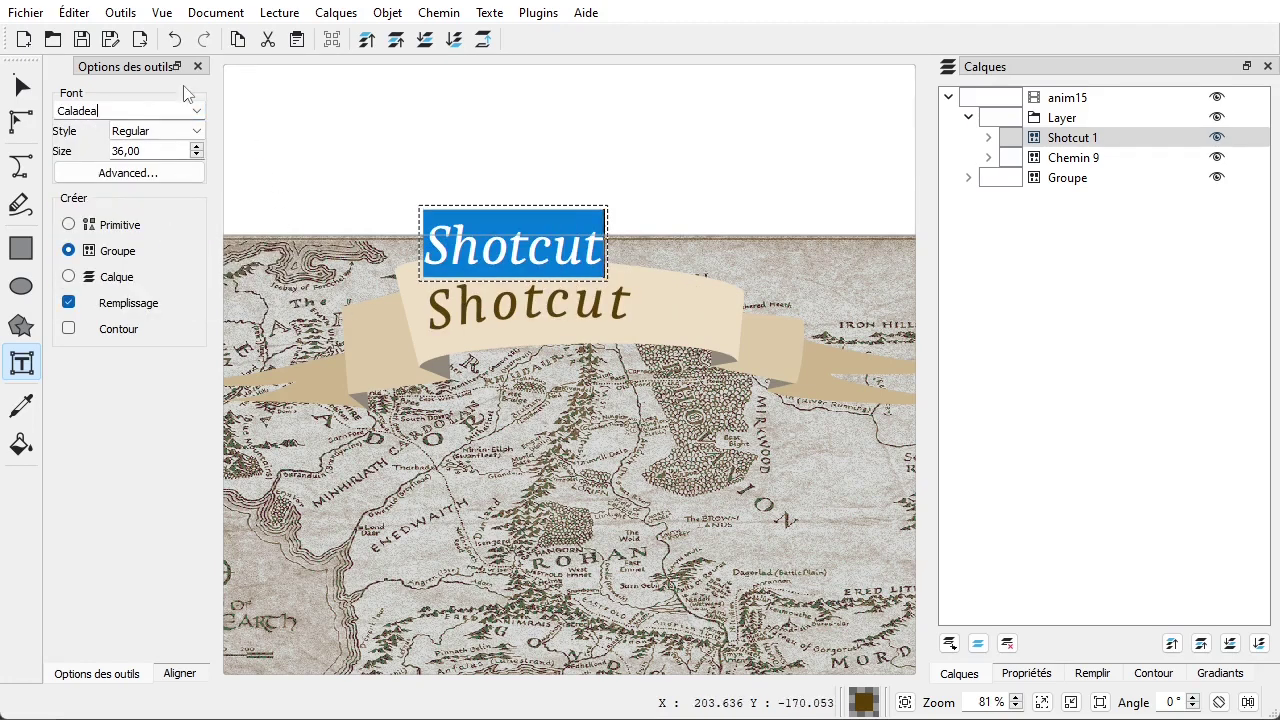
# Browse the installed fonts and set the Shotcut text's font to Palatino Linotype
pyautogui.click(197, 111)
pyautogui.scroll(-2, 166, 250)
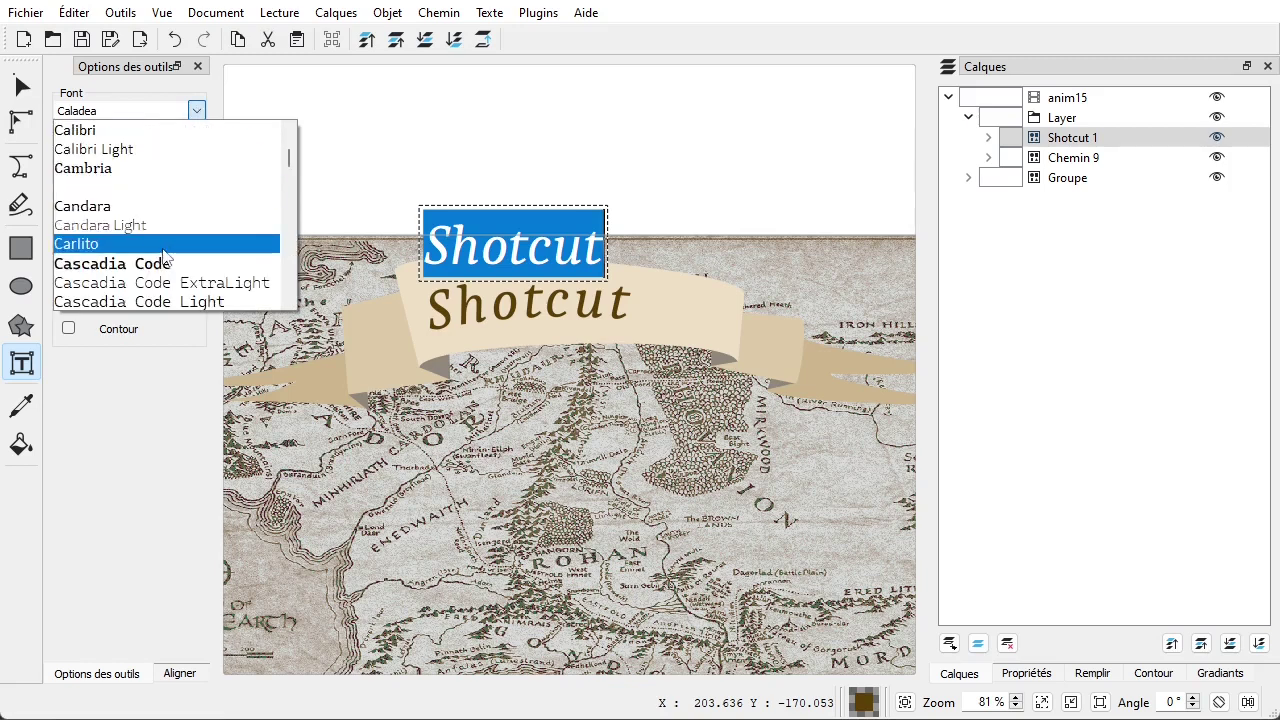
pyautogui.scroll(-10, 164, 255)
pyautogui.scroll(-12, 166, 270)
pyautogui.scroll(-12, 168, 270)
pyautogui.scroll(-12, 168, 270)
pyautogui.scroll(-12, 168, 270)
pyautogui.scroll(-12, 168, 270)
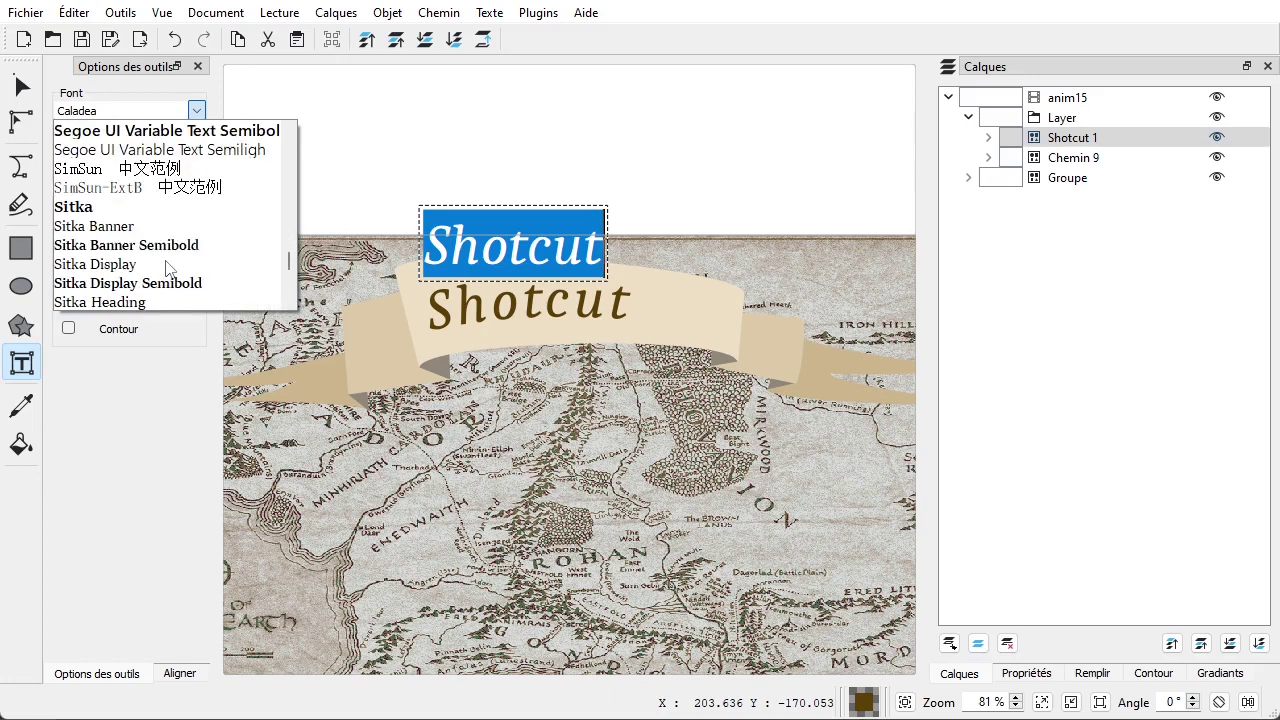
pyautogui.scroll(-4, 168, 270)
pyautogui.scroll(-12, 168, 270)
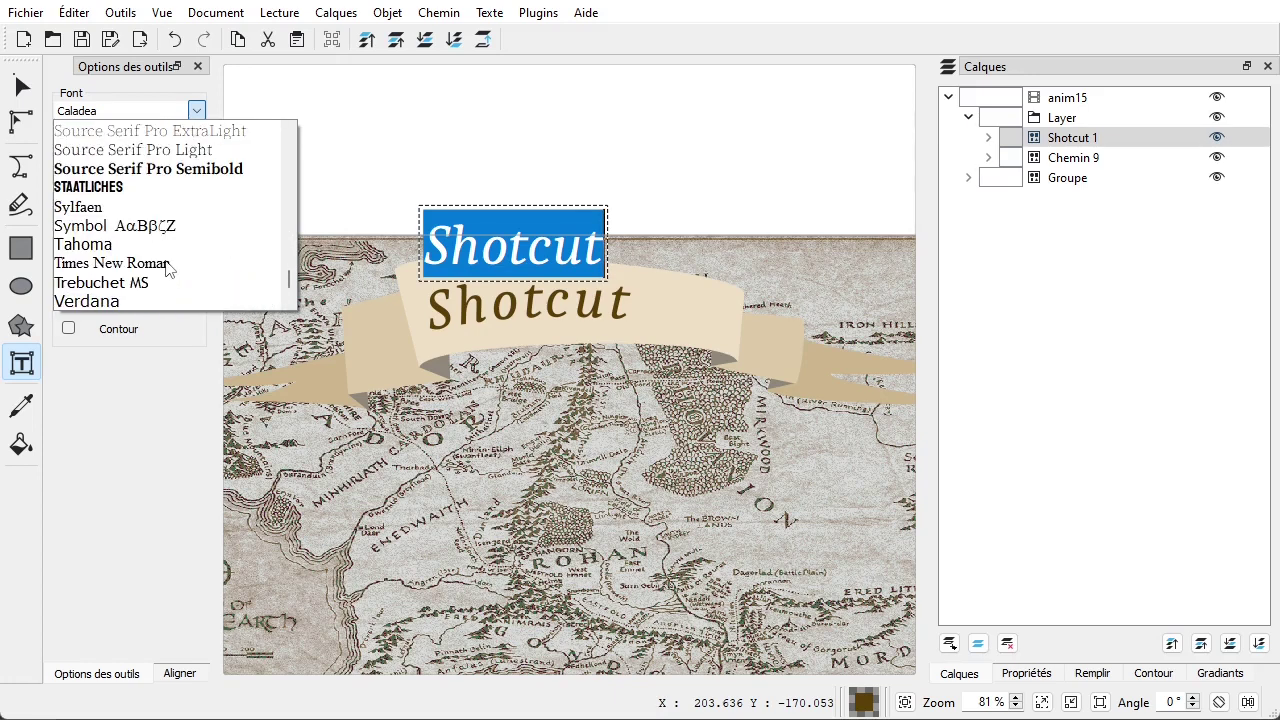
pyautogui.scroll(20, 168, 270)
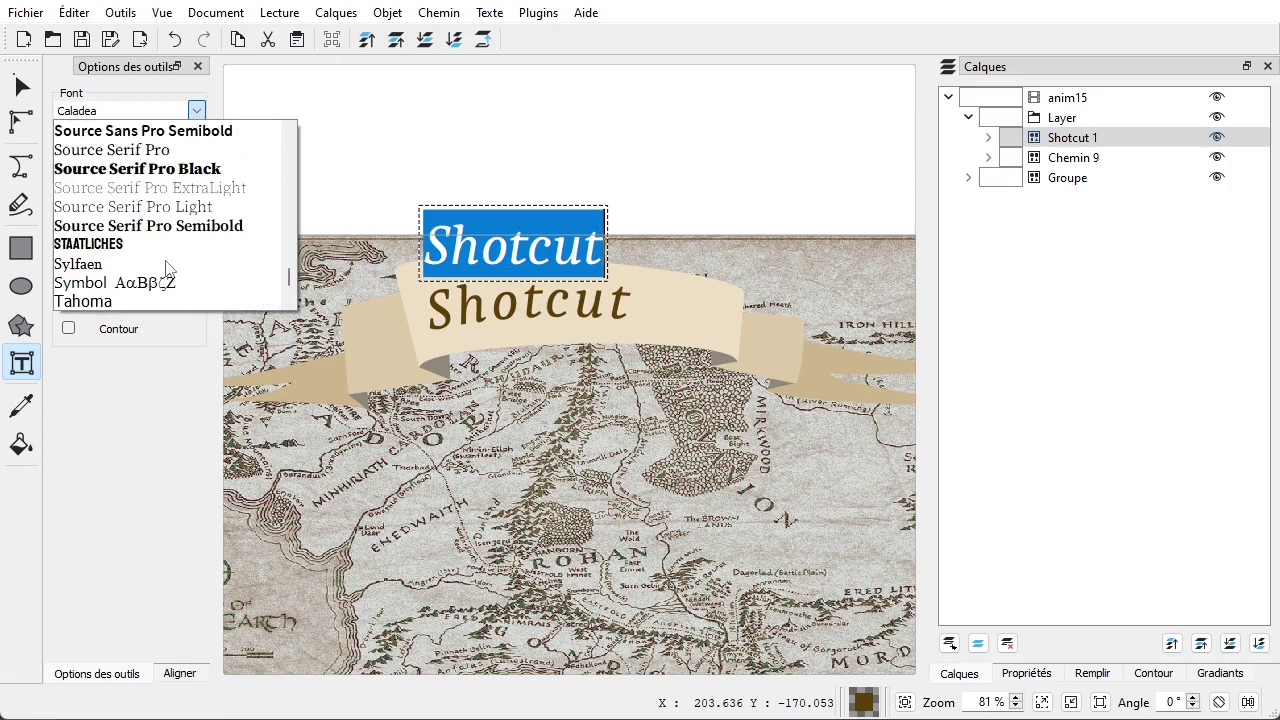
pyautogui.scroll(3, 168, 268)
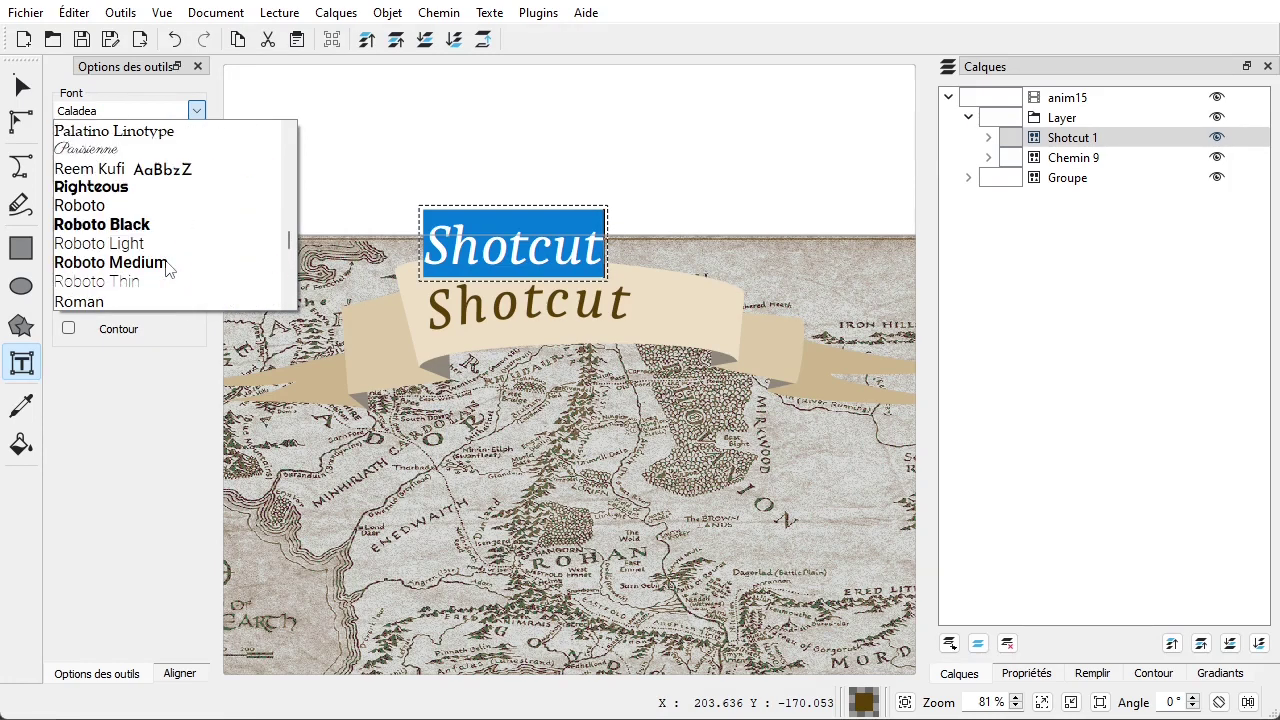
pyautogui.click(205, 133)
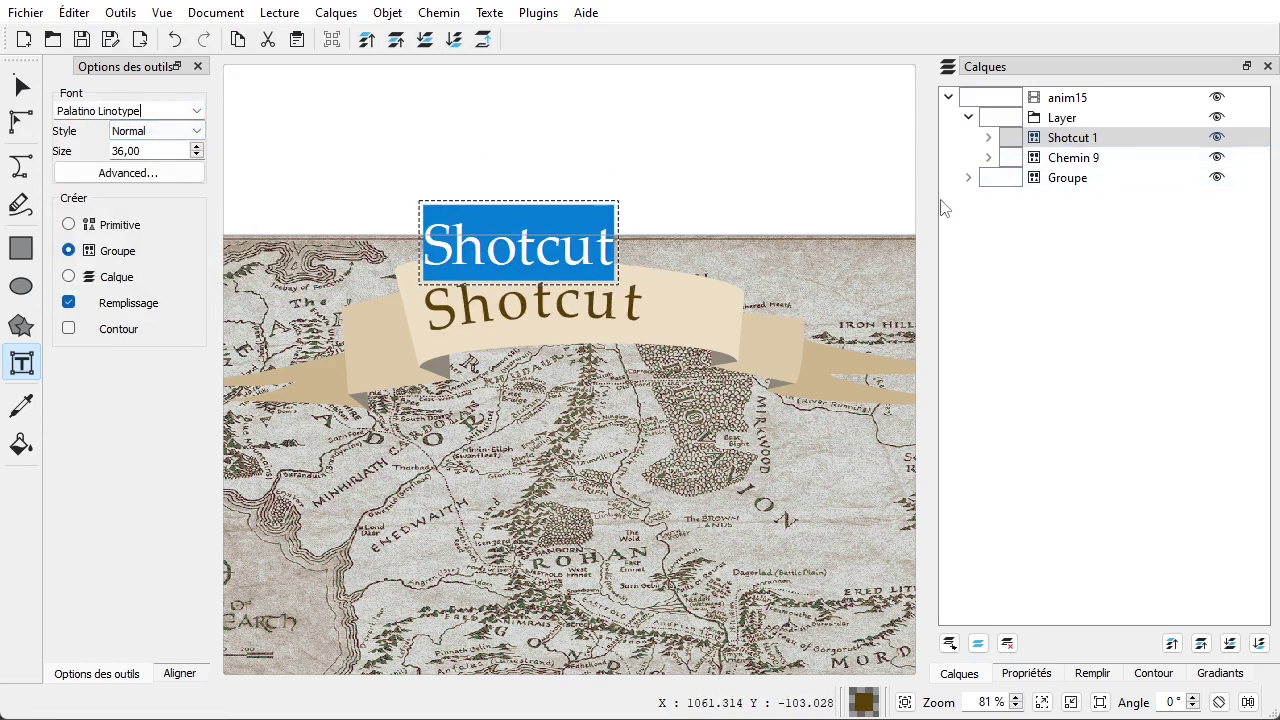
# Enlarge the Shotcut text slightly, center it on the ribbon's main band and deselect it
pyautogui.click(18, 90)
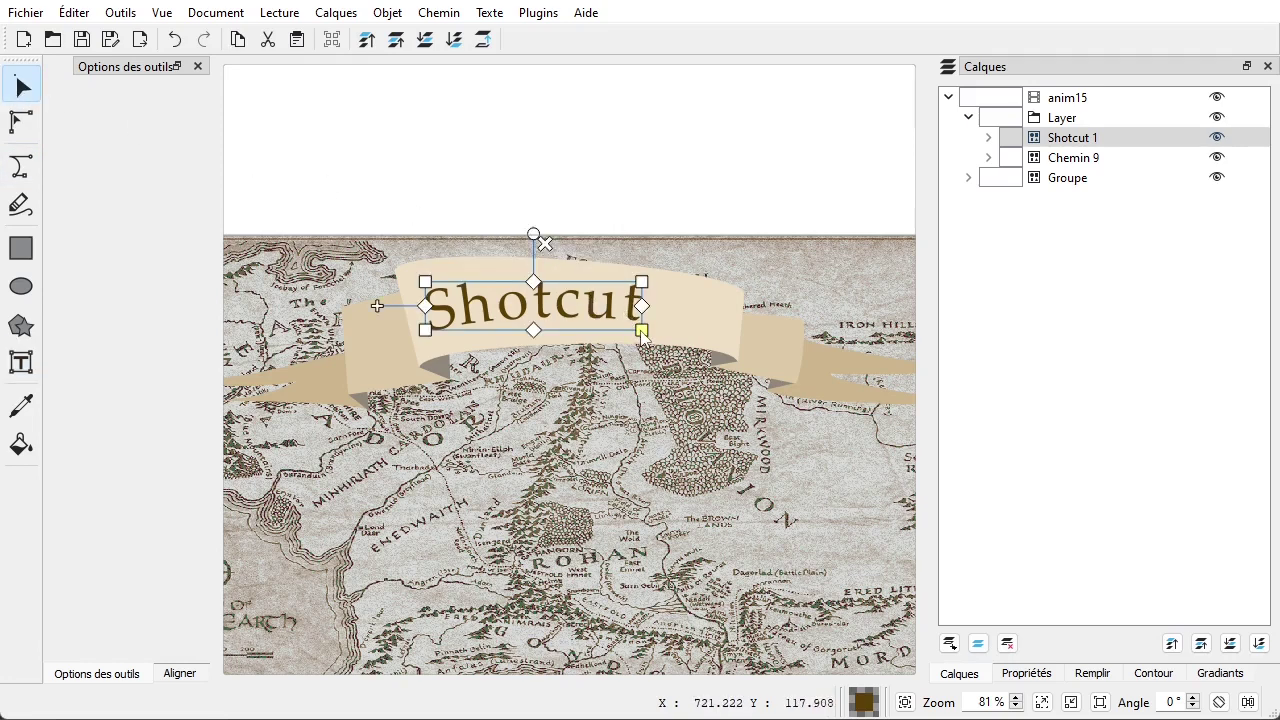
pyautogui.moveTo(642, 334); pyautogui.dragTo(658, 345)
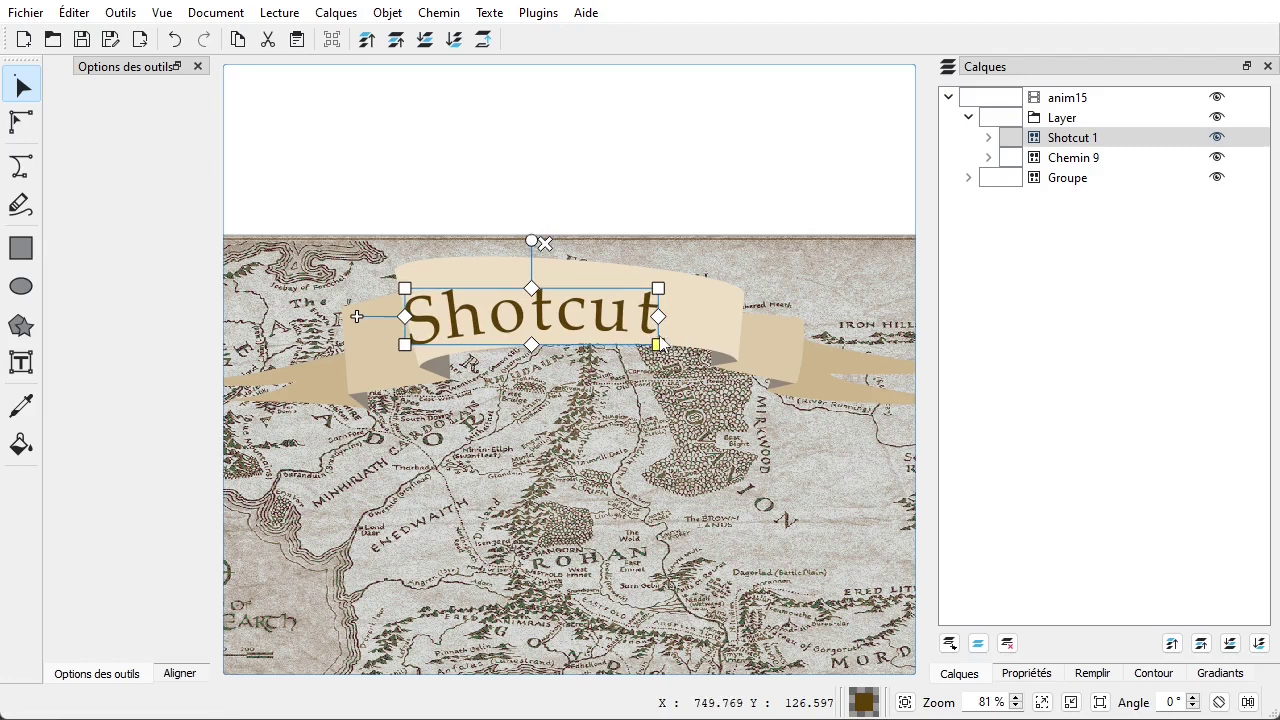
pyautogui.moveTo(347, 317); pyautogui.dragTo(390, 312)
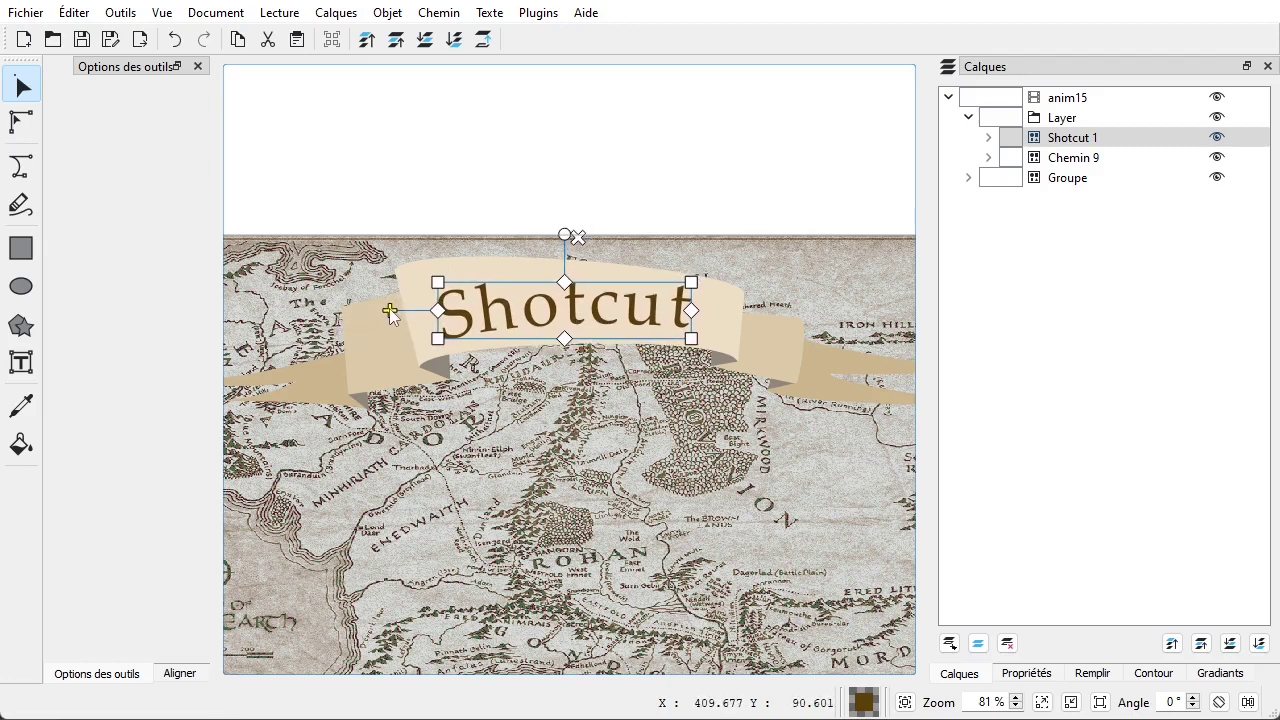
pyautogui.click(773, 273)
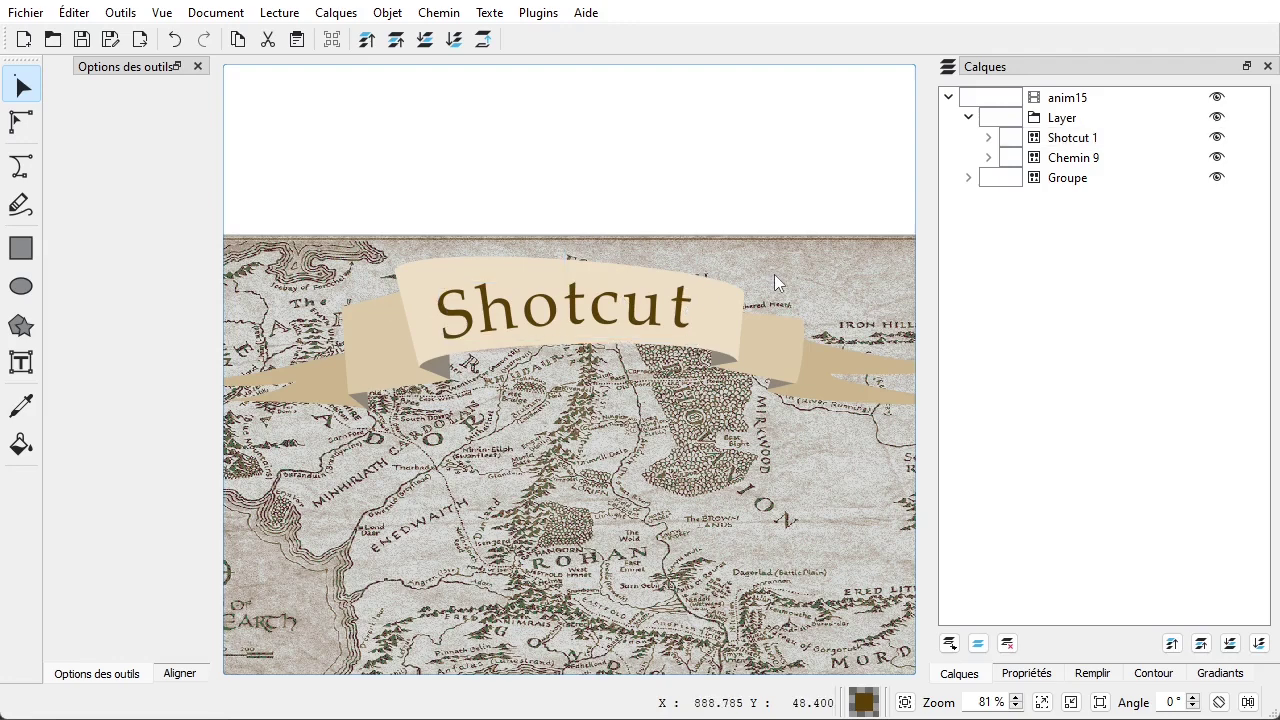
# Save the animation, return to Shotcut and update the anim15.rawr thumbnail in the playlist
pyautogui.click(84, 41)
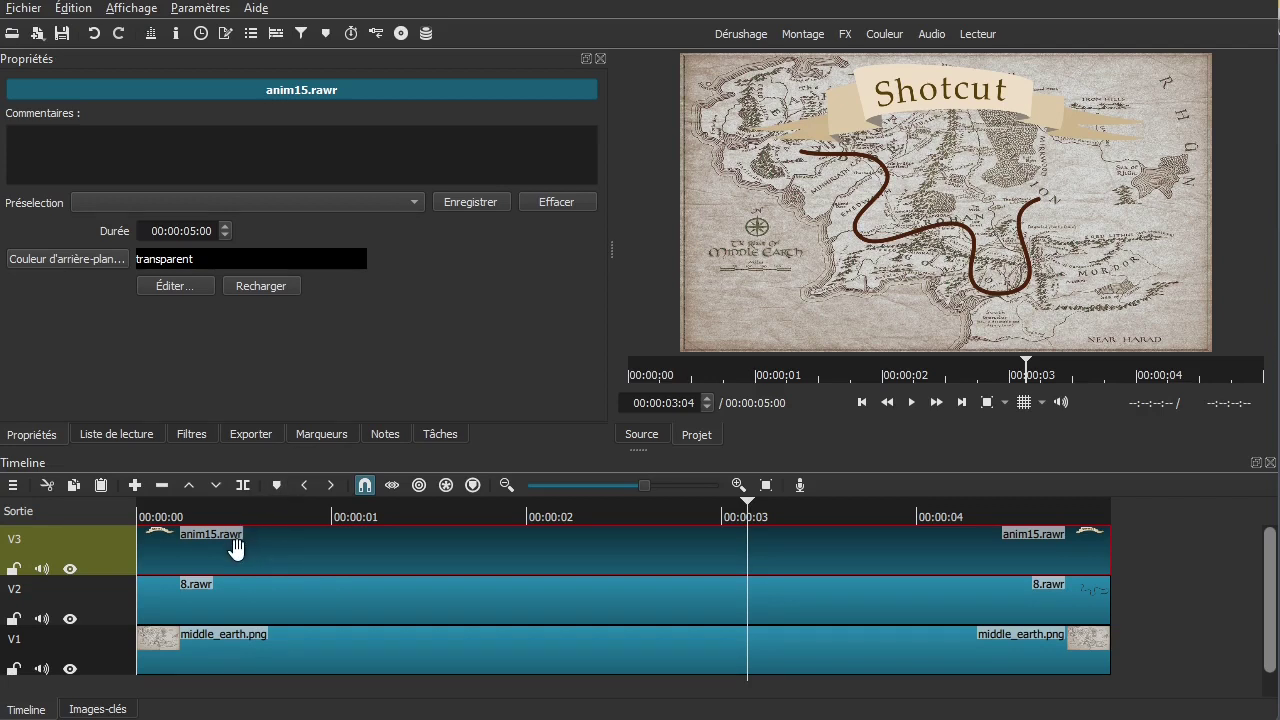
pyautogui.click(138, 434)
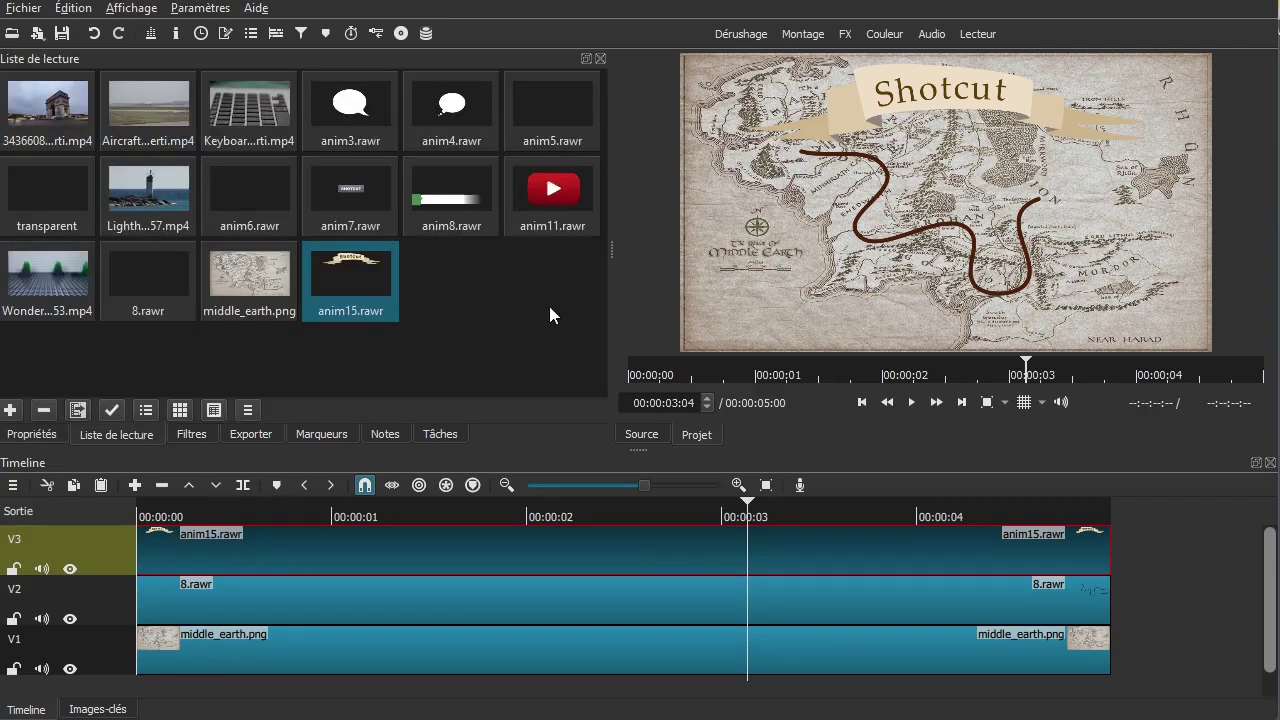
pyautogui.rightClick(358, 252)
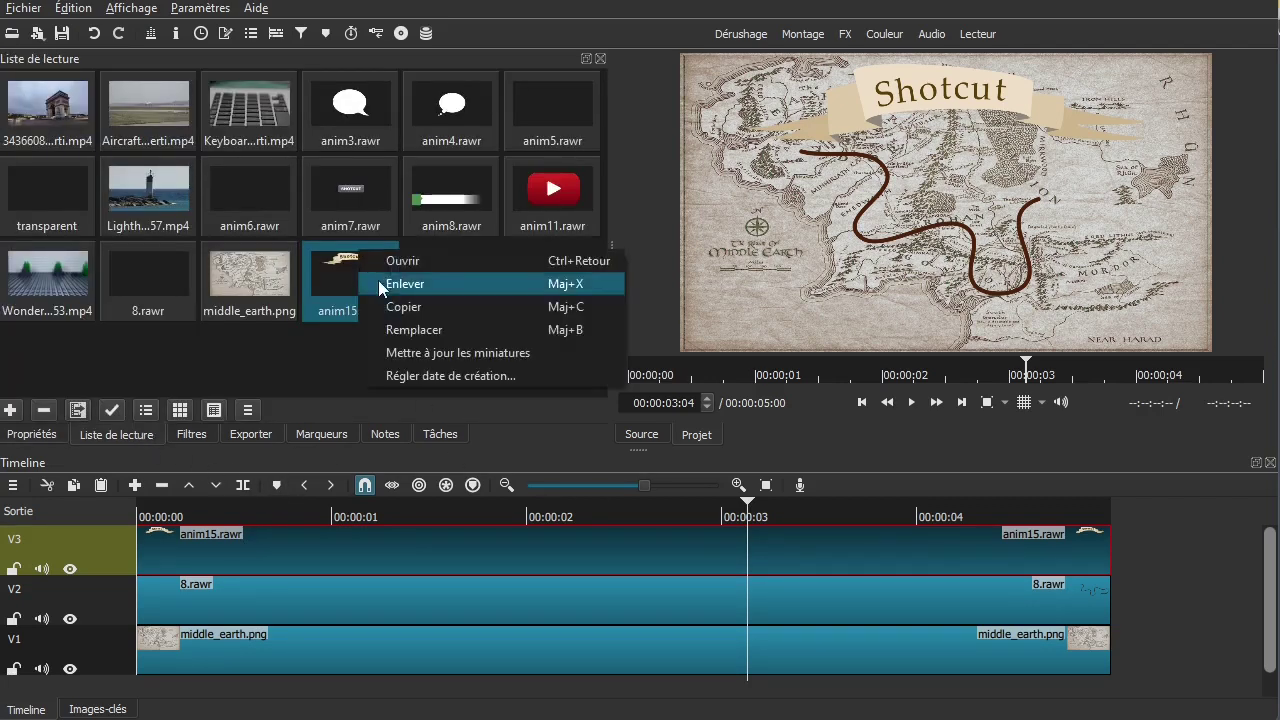
pyautogui.click(389, 350)
# Update the thumbnails of the anim15.rawr clip on track V3
pyautogui.rightClick(580, 558)
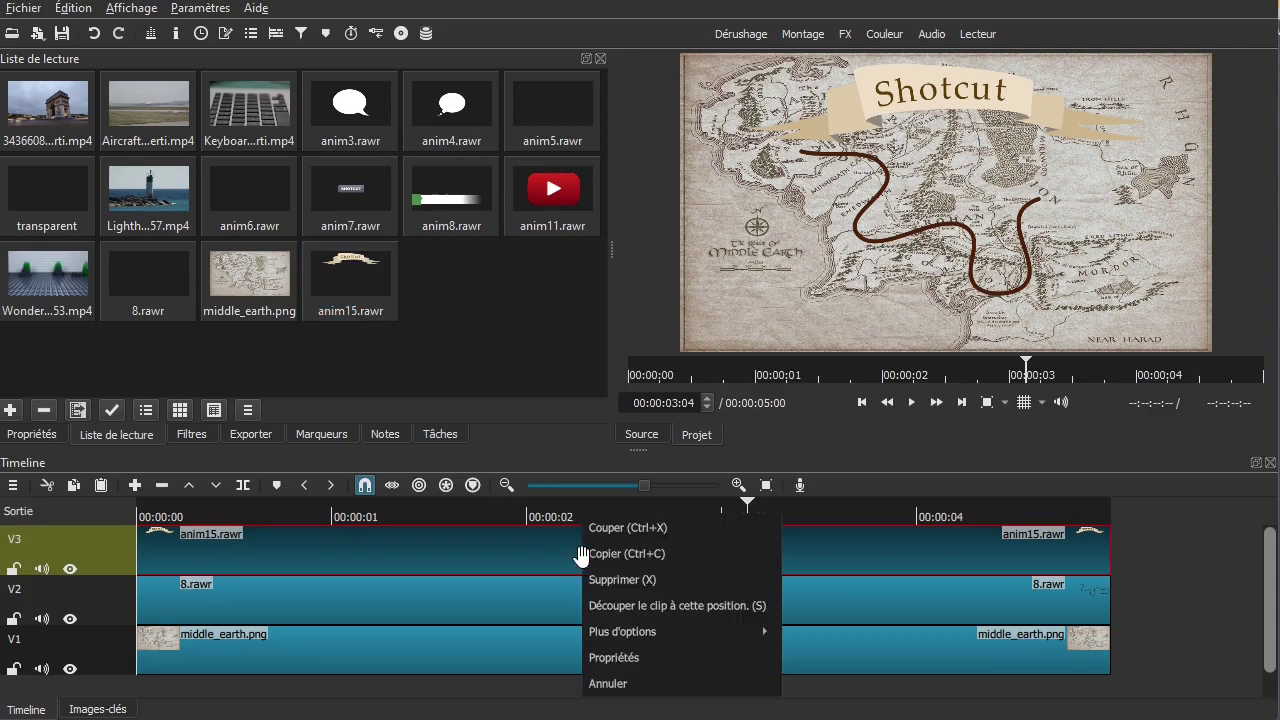
pyautogui.moveTo(618, 625)
pyautogui.click(885, 657)
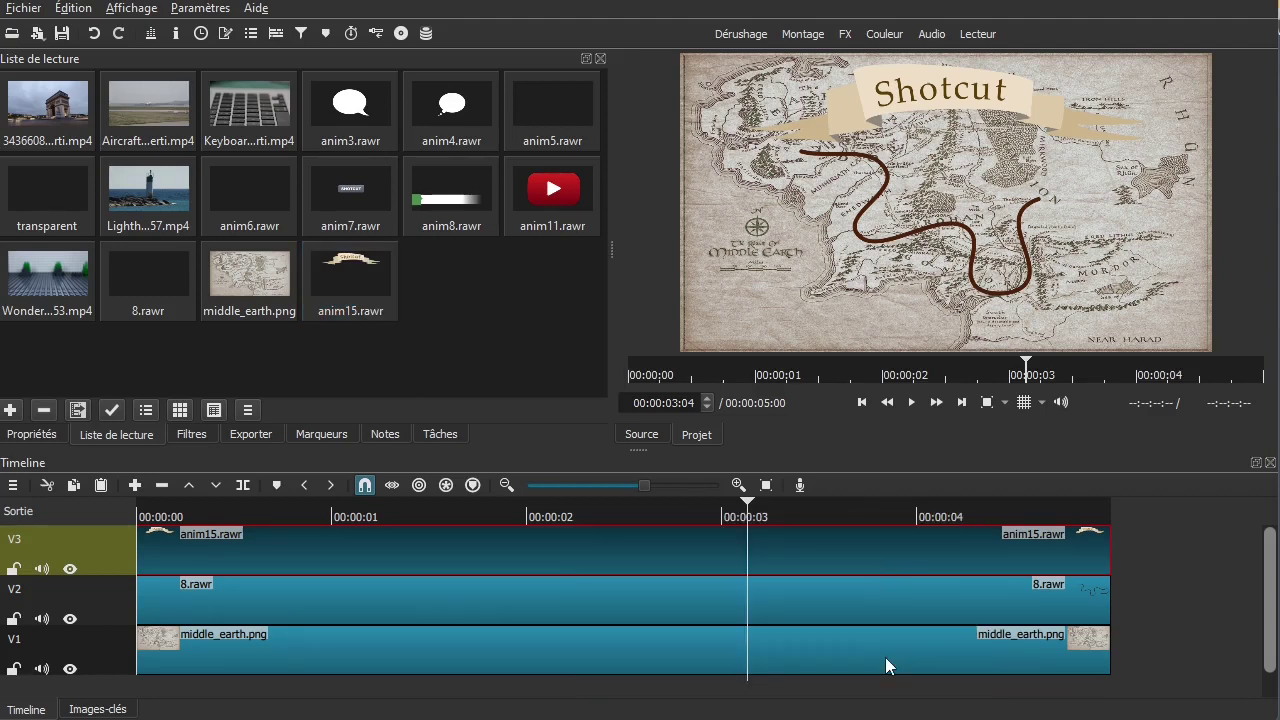
# Return the playhead to the start of the timeline, check the anim15.rawr clip's properties and go back to the playlist
pyautogui.moveTo(699, 508); pyautogui.dragTo(132, 528)
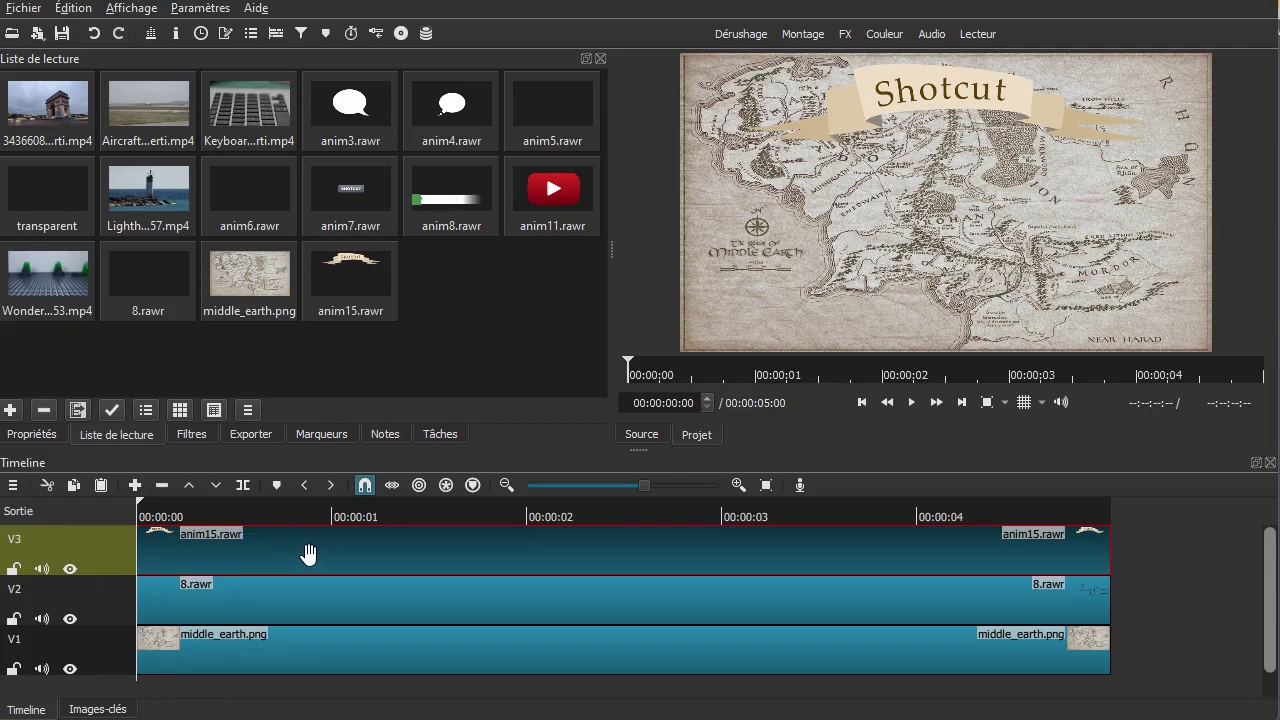
pyautogui.click(40, 435)
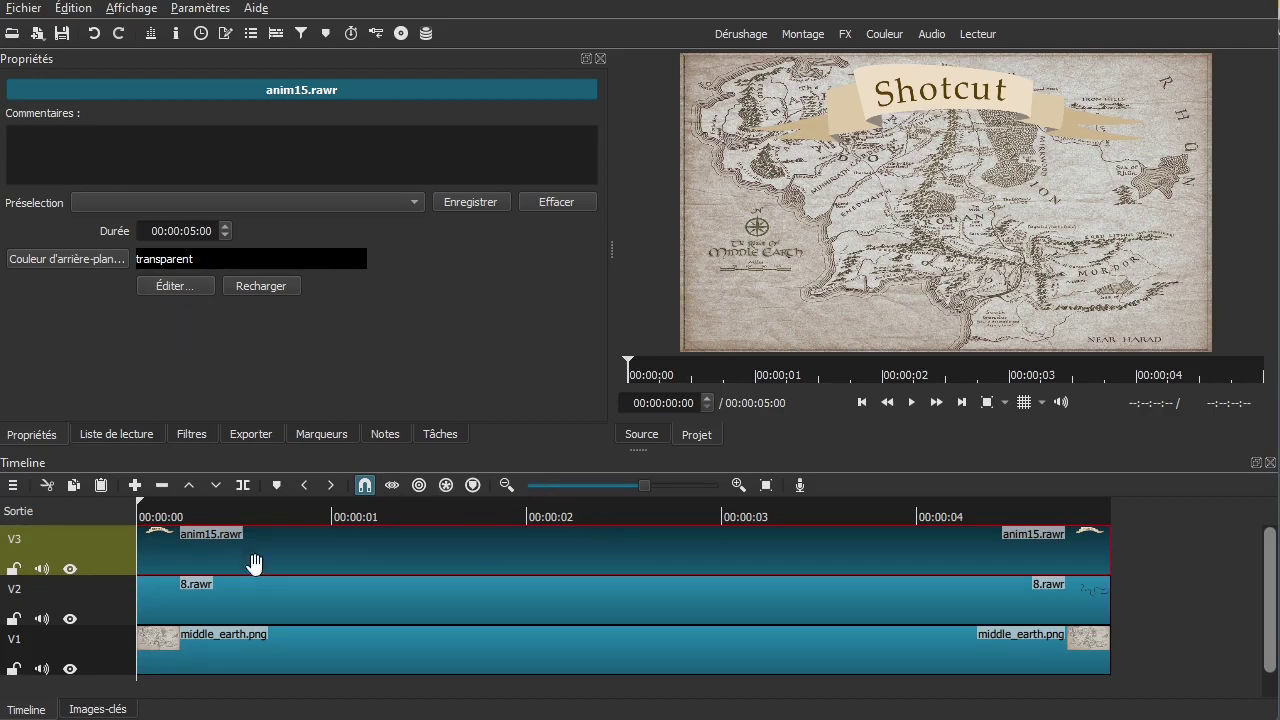
pyautogui.click(118, 434)
pyautogui.click(512, 343)
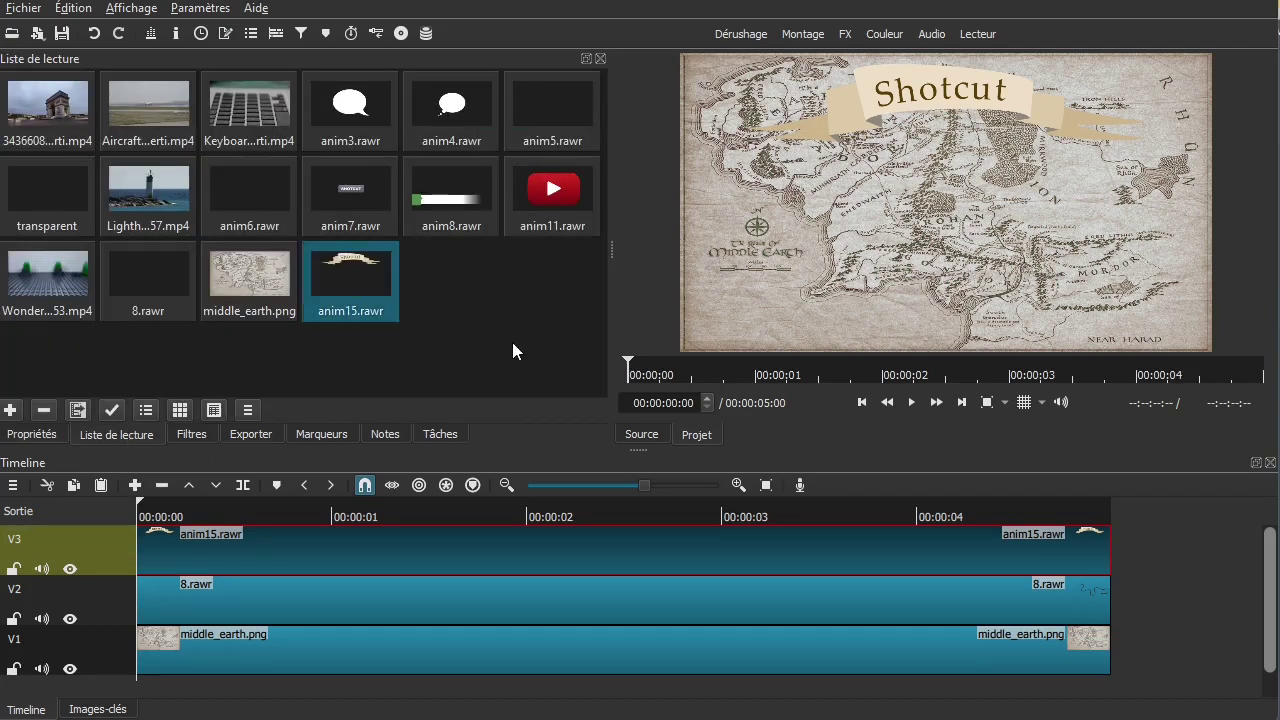